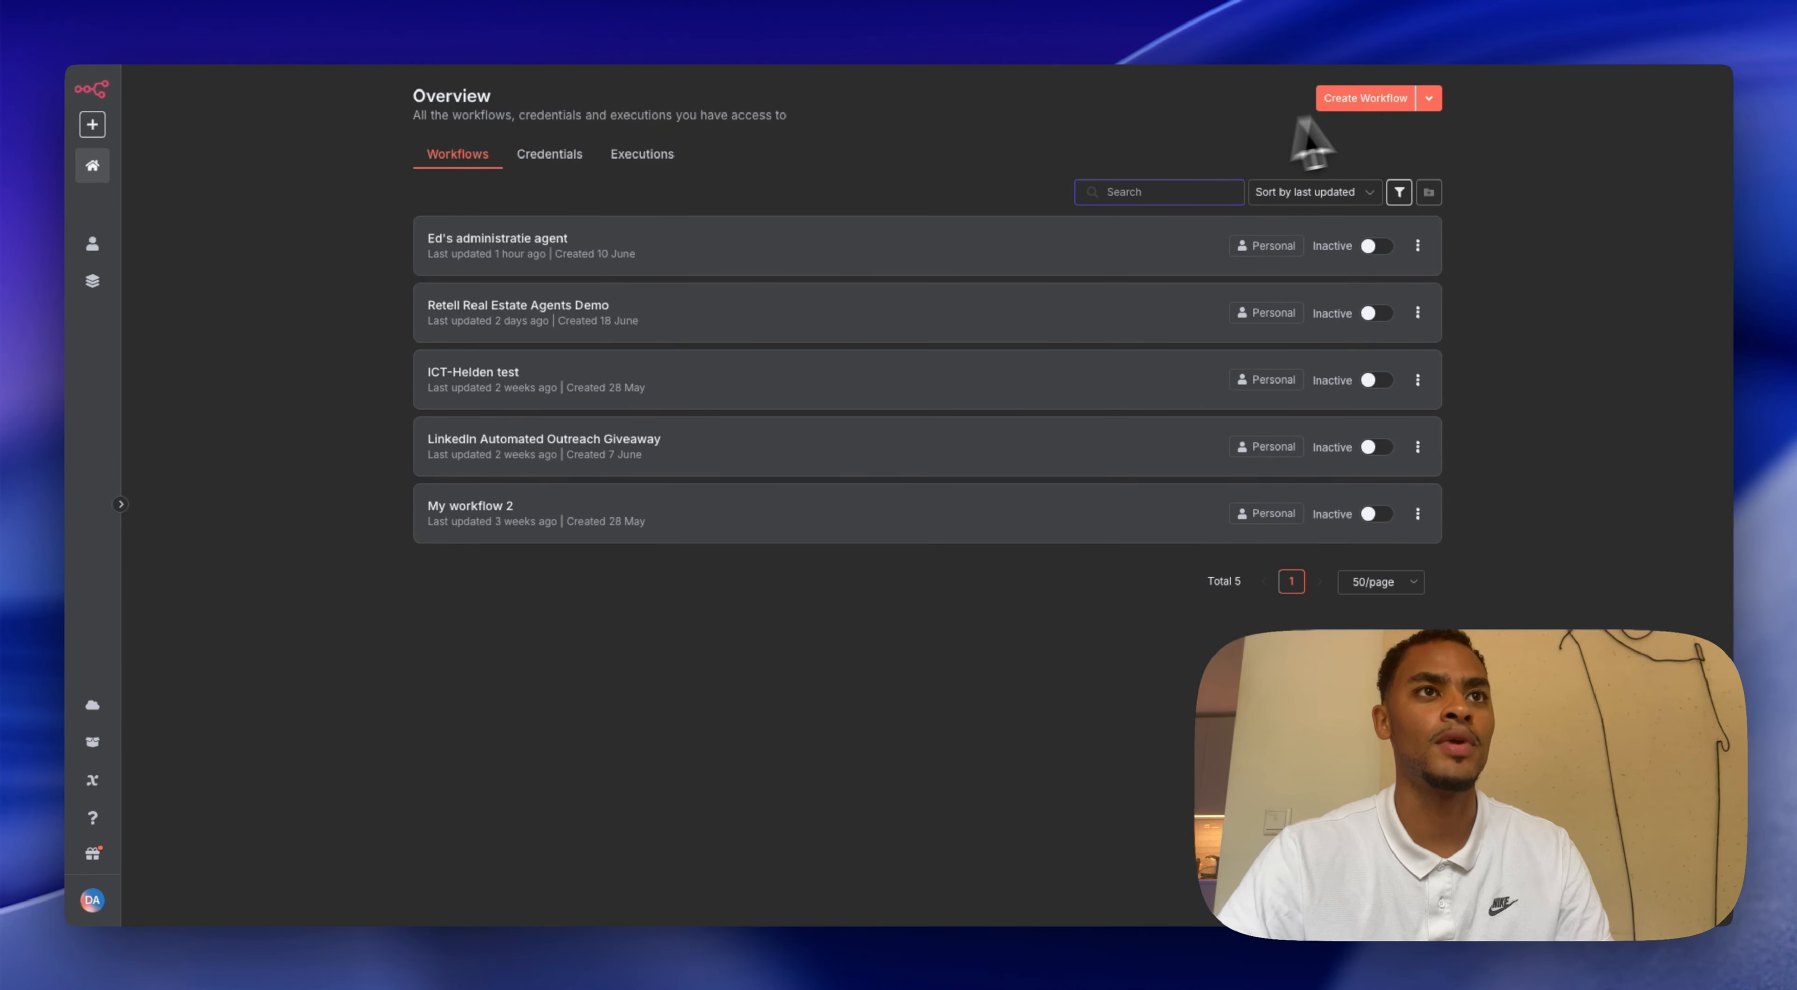
- Create a new workflow and name it "Apppointment reminder Voice Agent"
left_click(1367, 99)
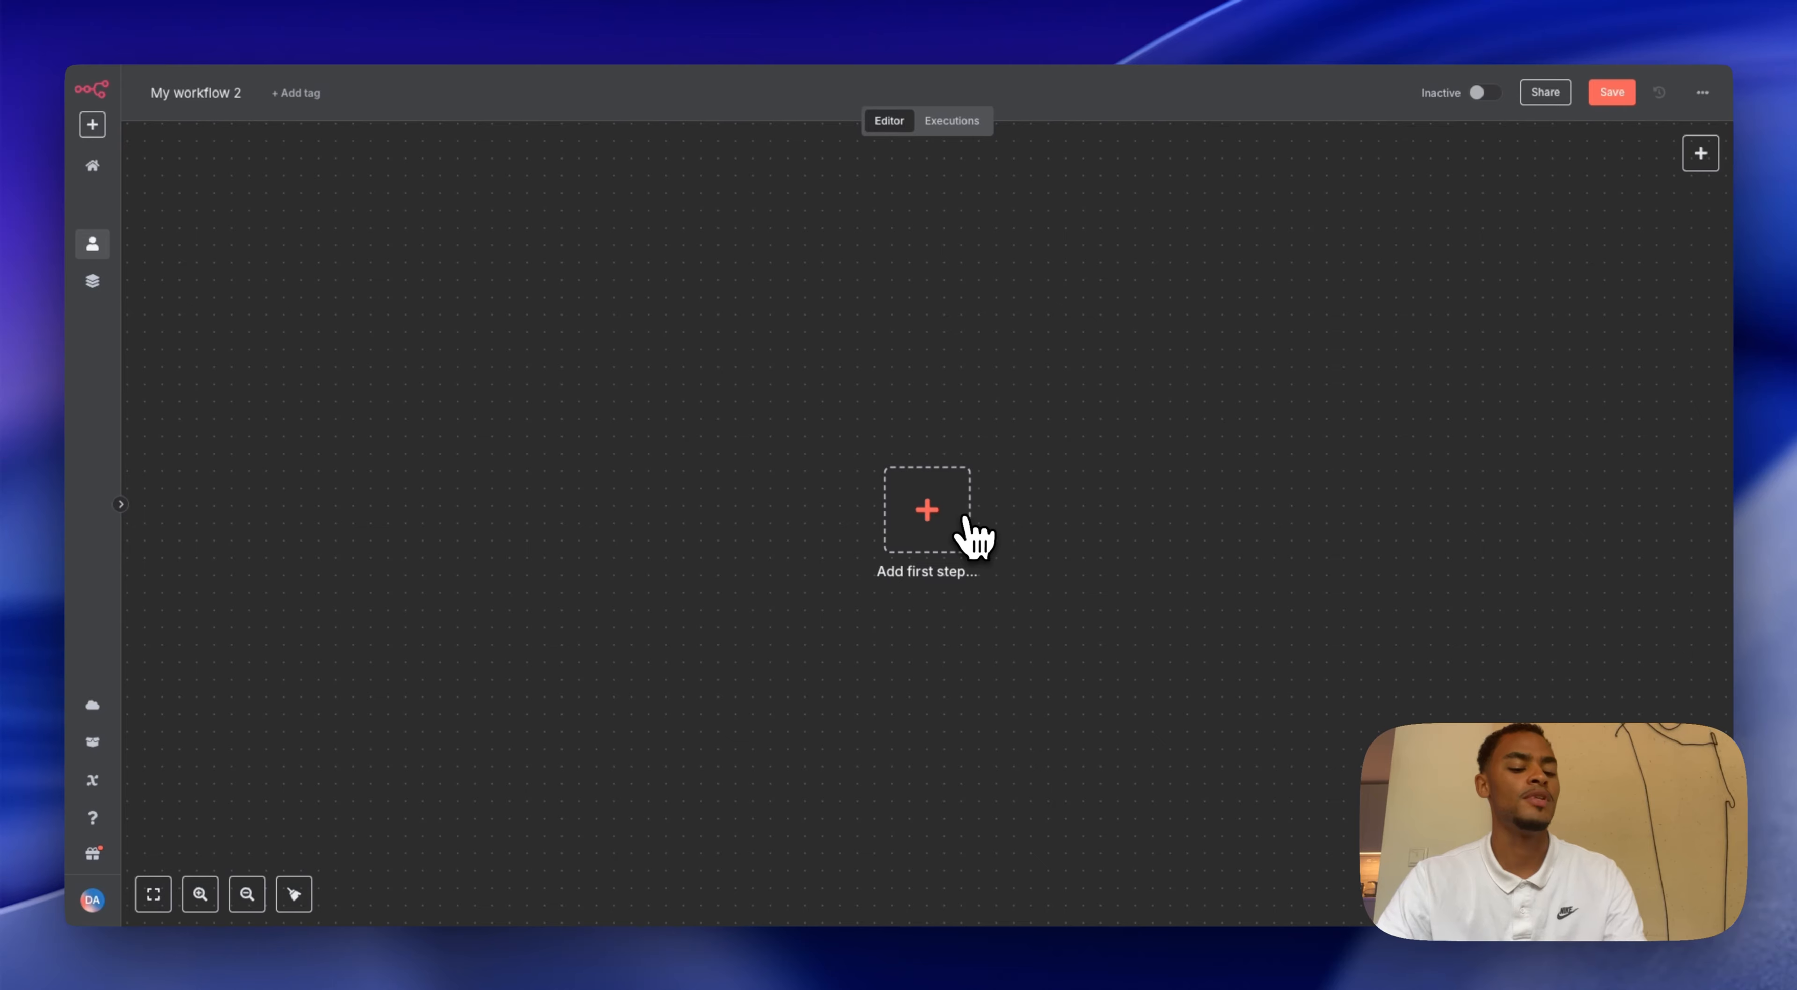
double_click(208, 92)
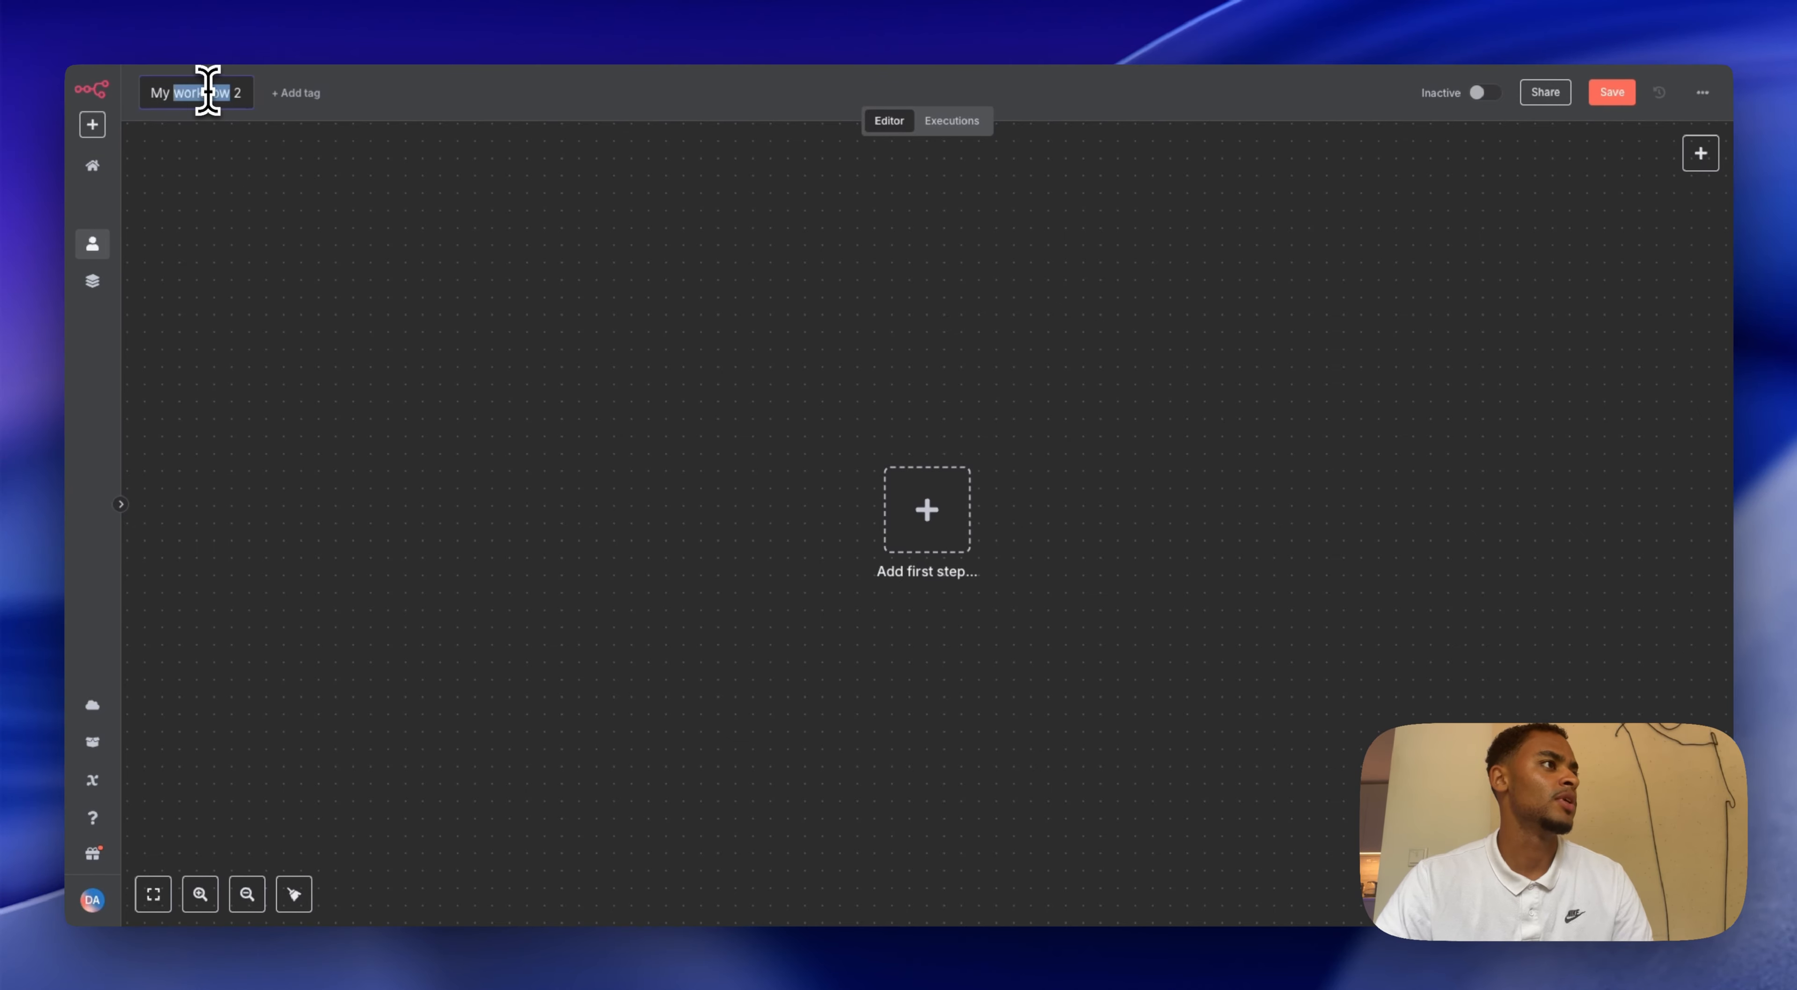
type("Appp")
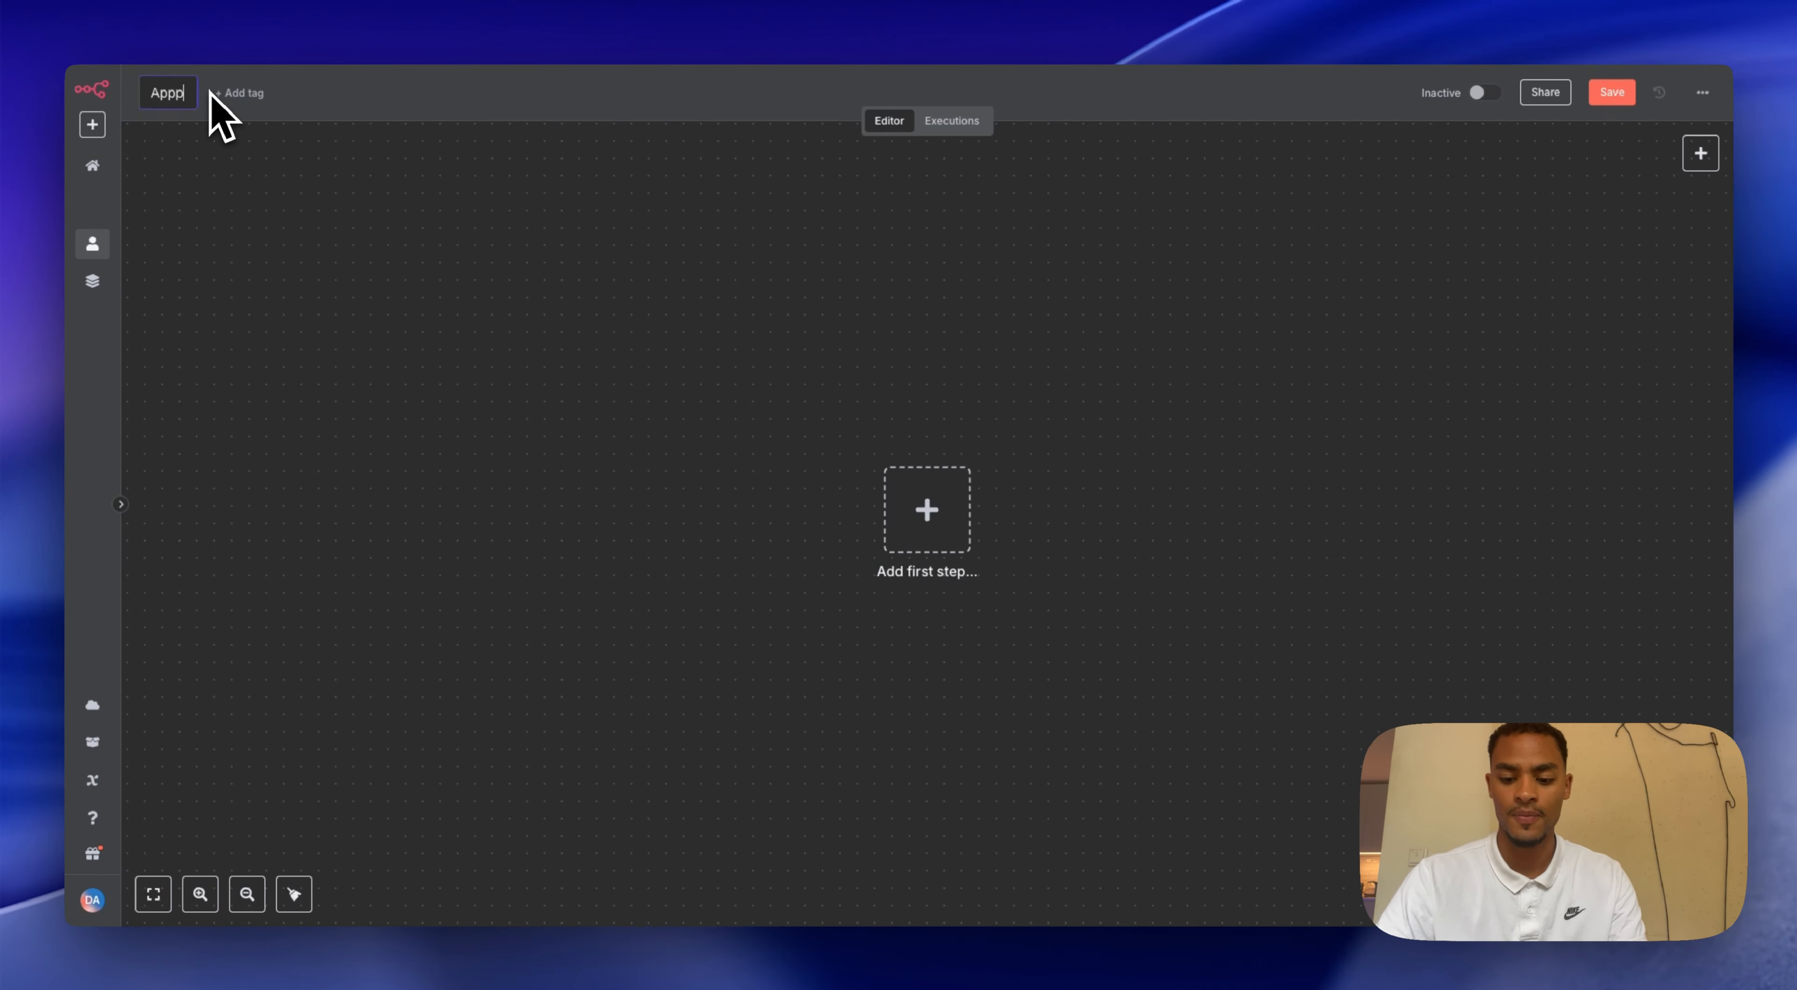
type("ointment ")
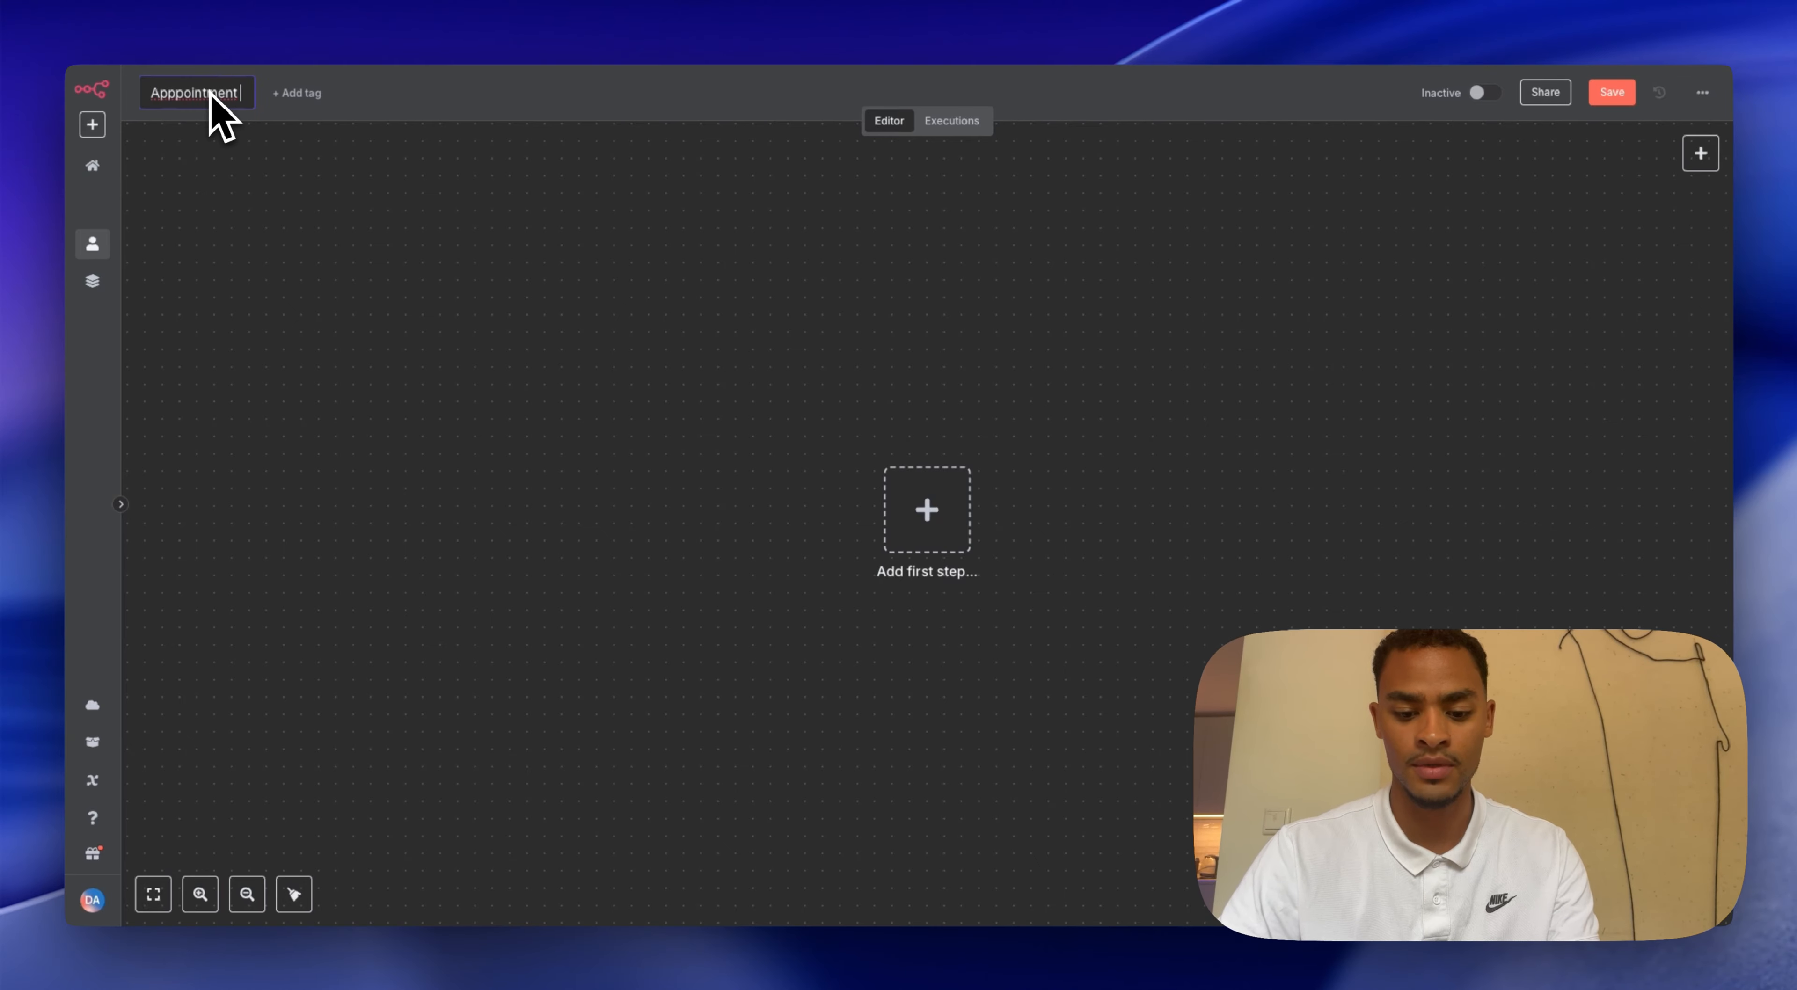
type("reminder Voice Agent")
key("Return")
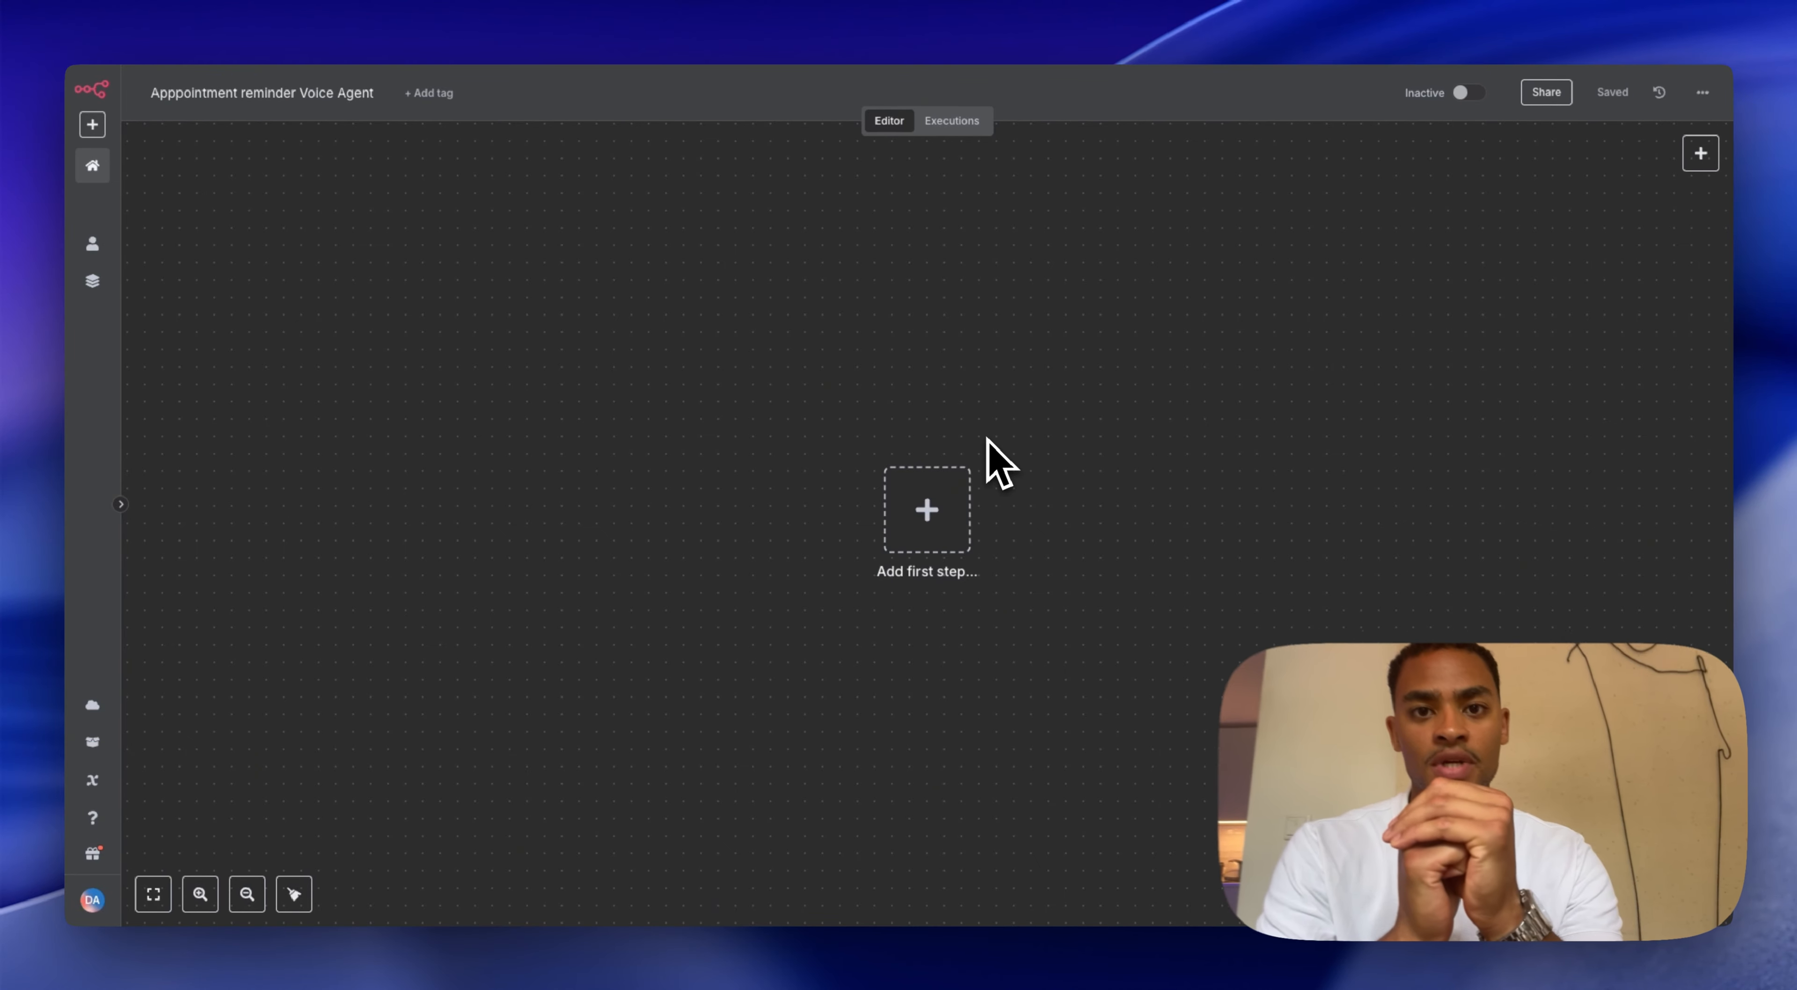
- Add a Schedule Trigger as the first step of the workflow
key("Tab")
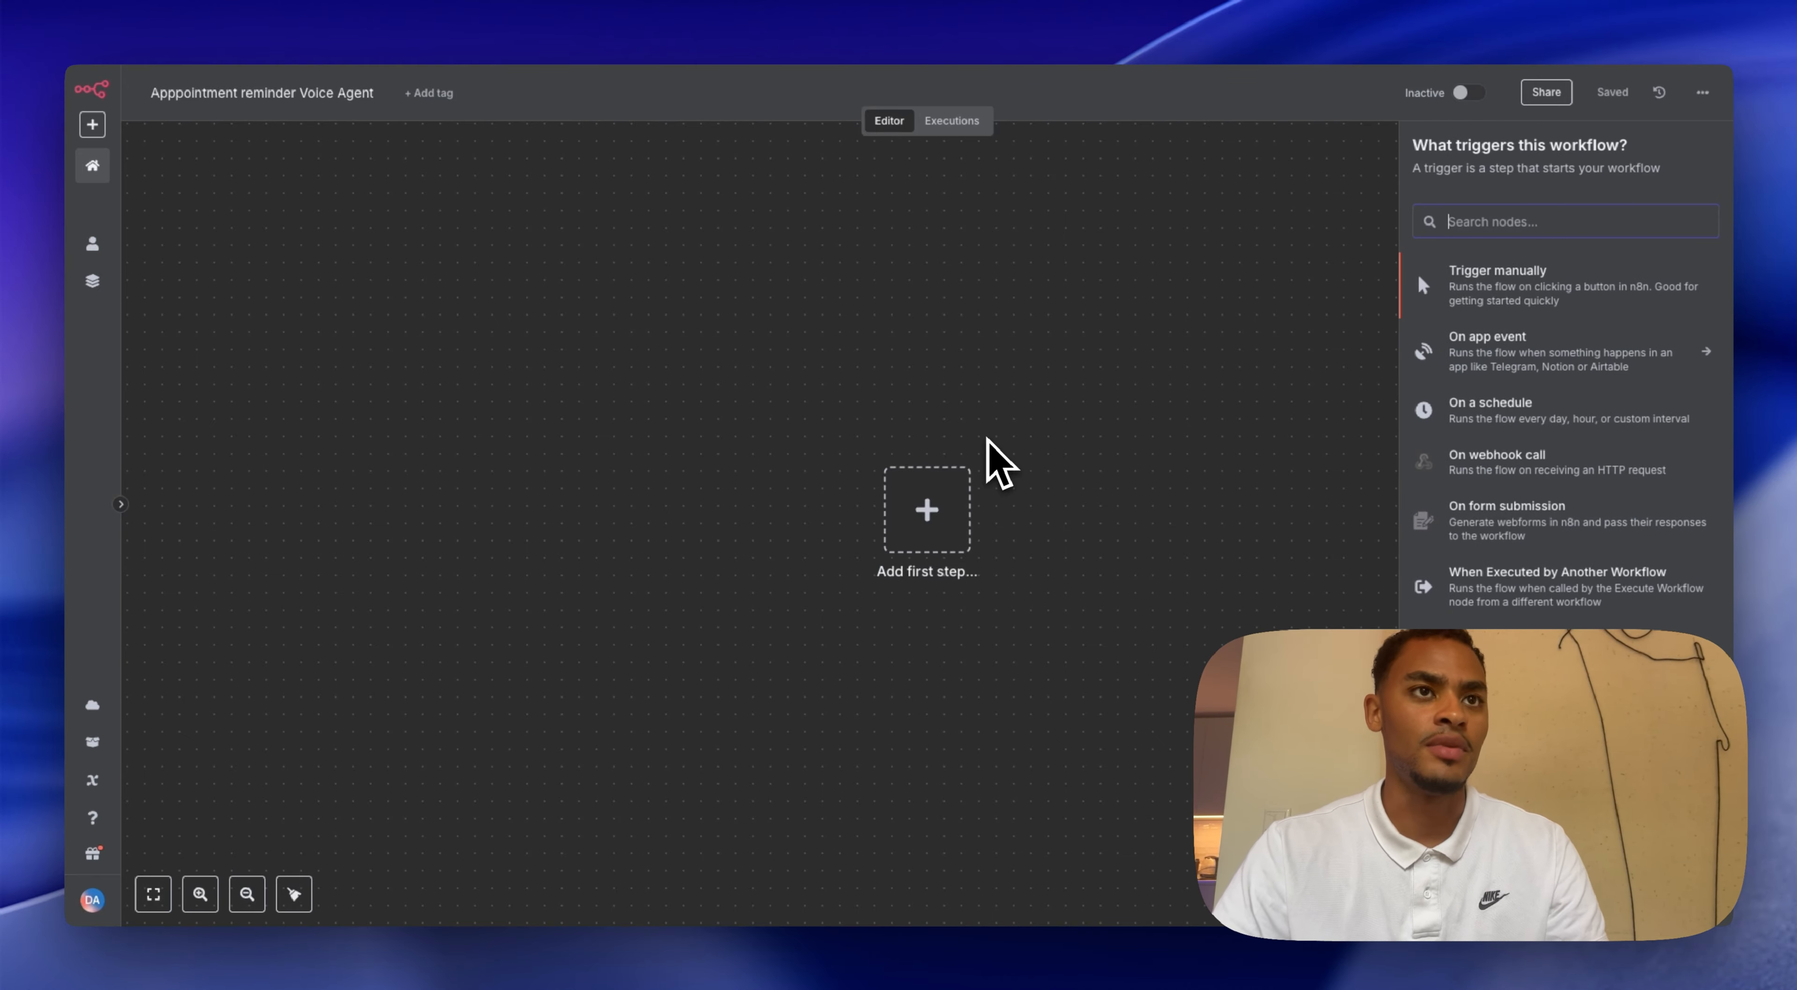
type("schedu")
key("Return")
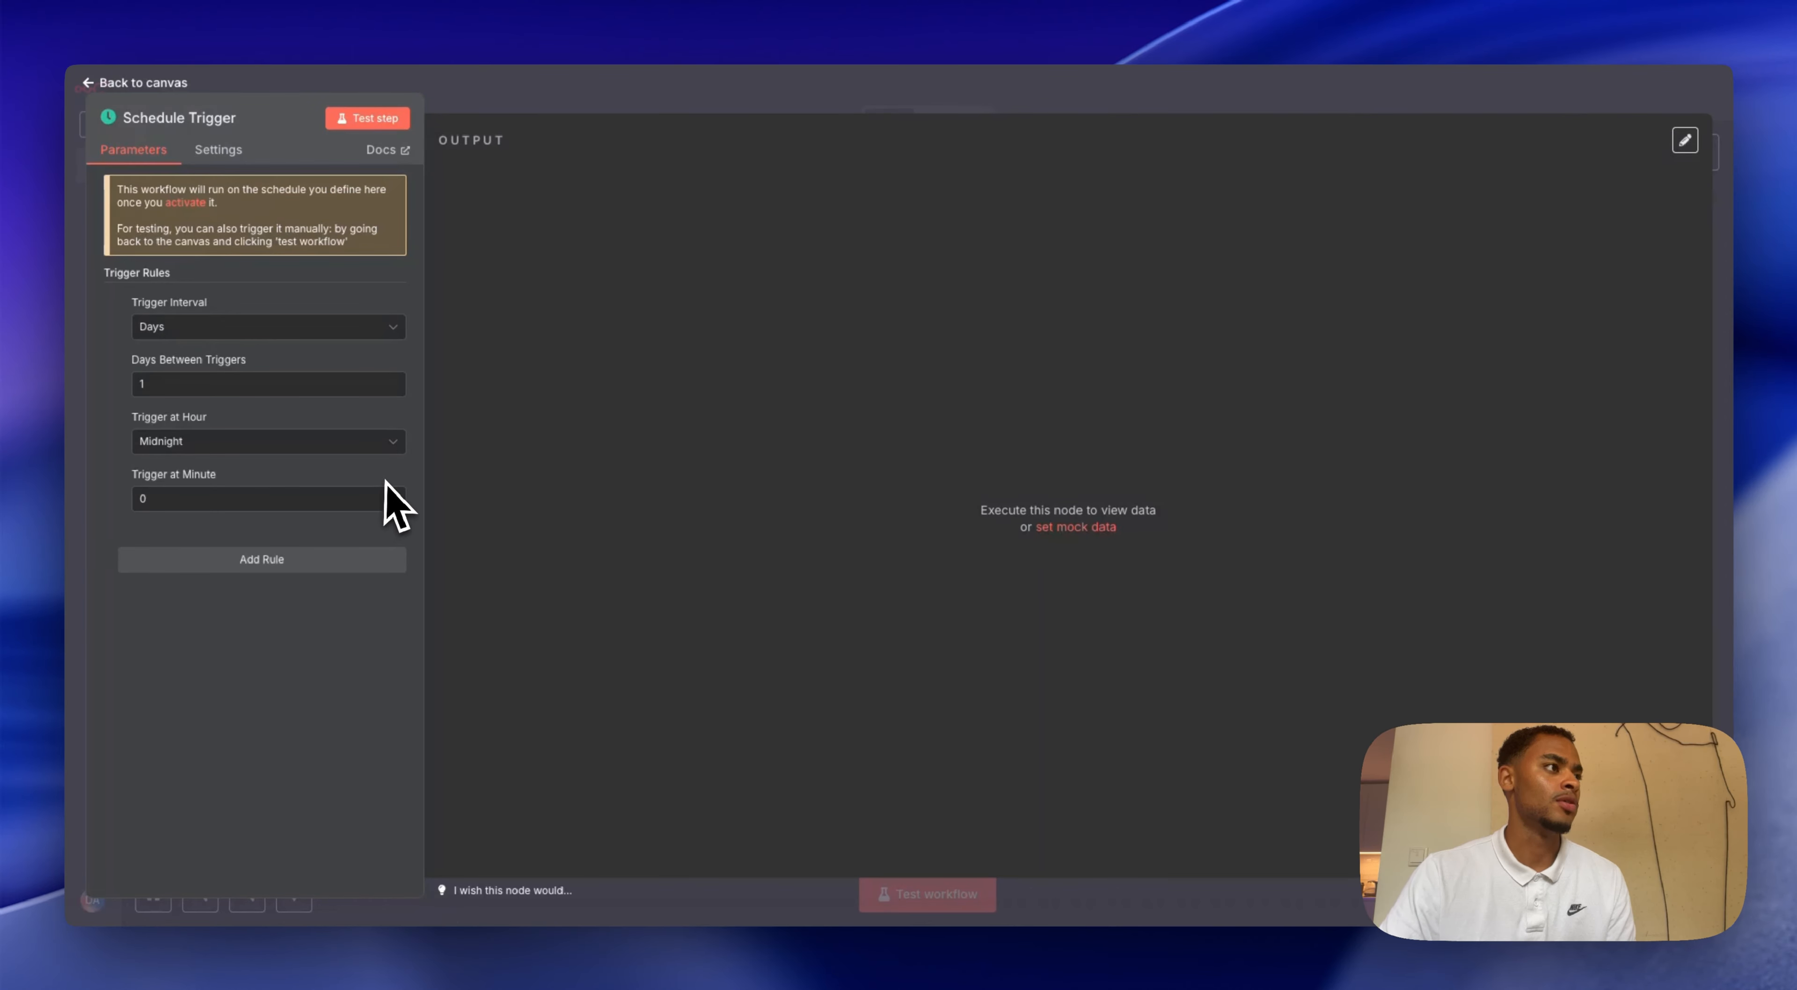
- Set the Schedule Trigger to run at 9am on a Days interval and return to the canvas
left_click(301, 332)
left_click(273, 326)
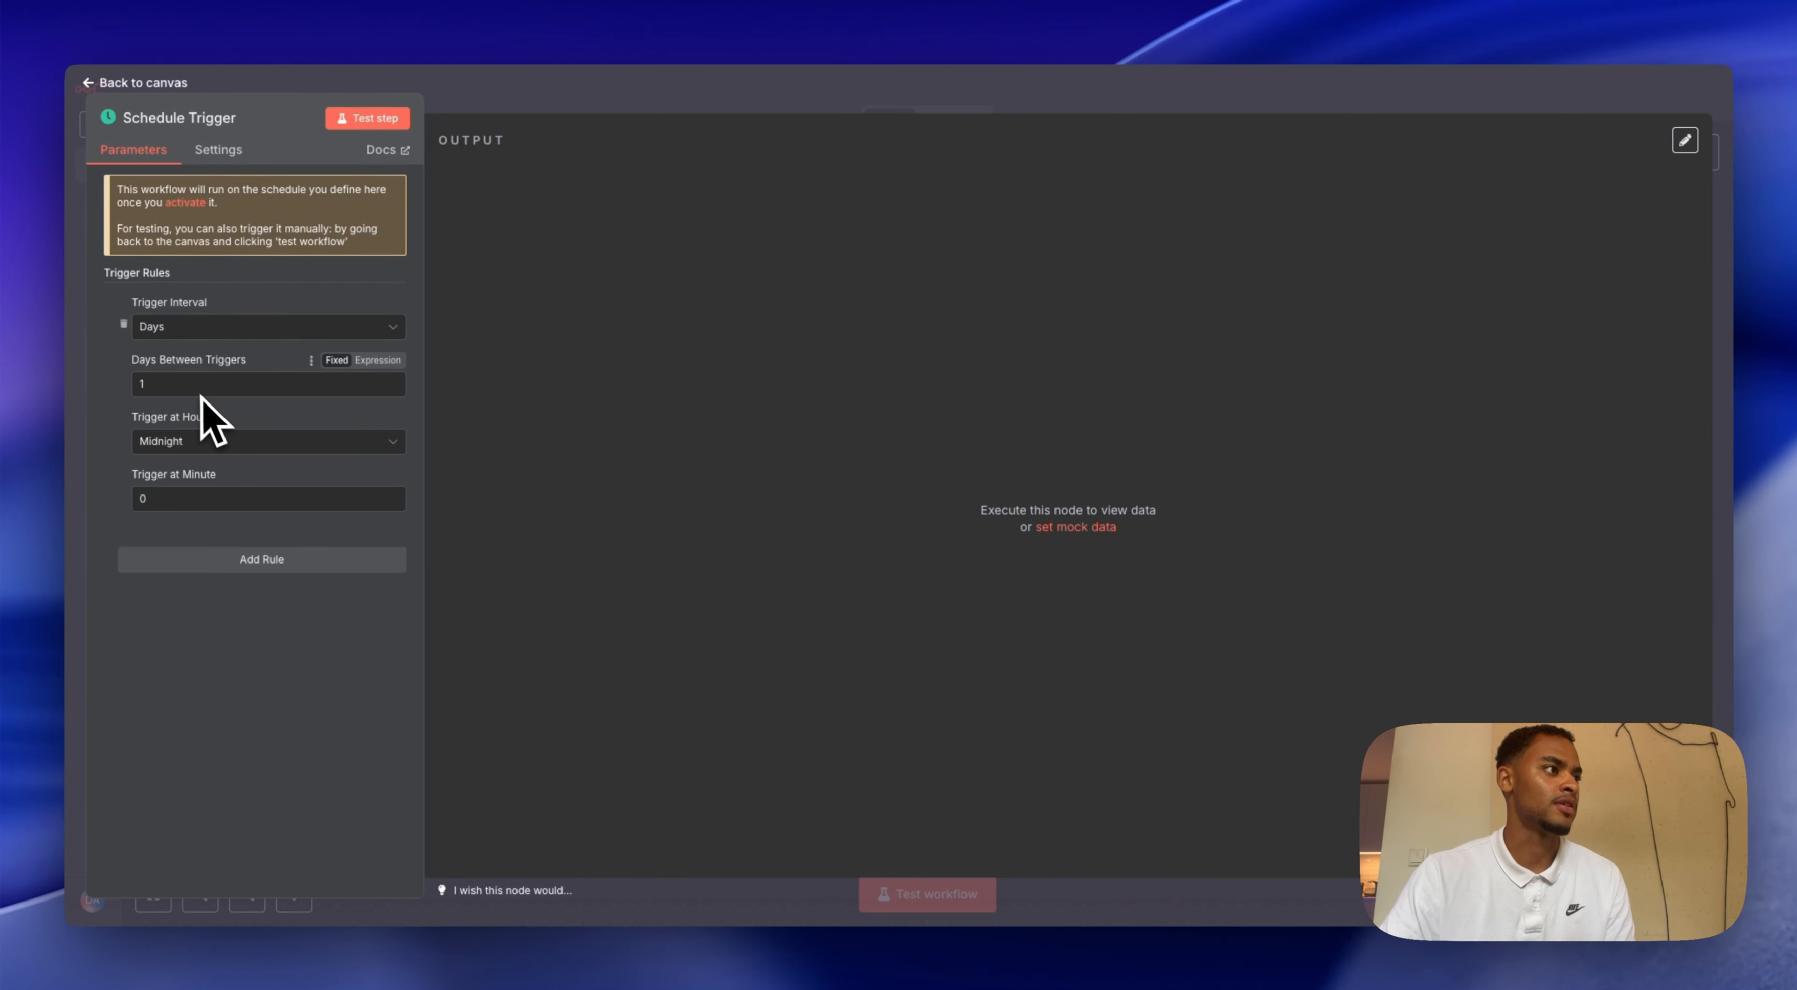
left_click(255, 435)
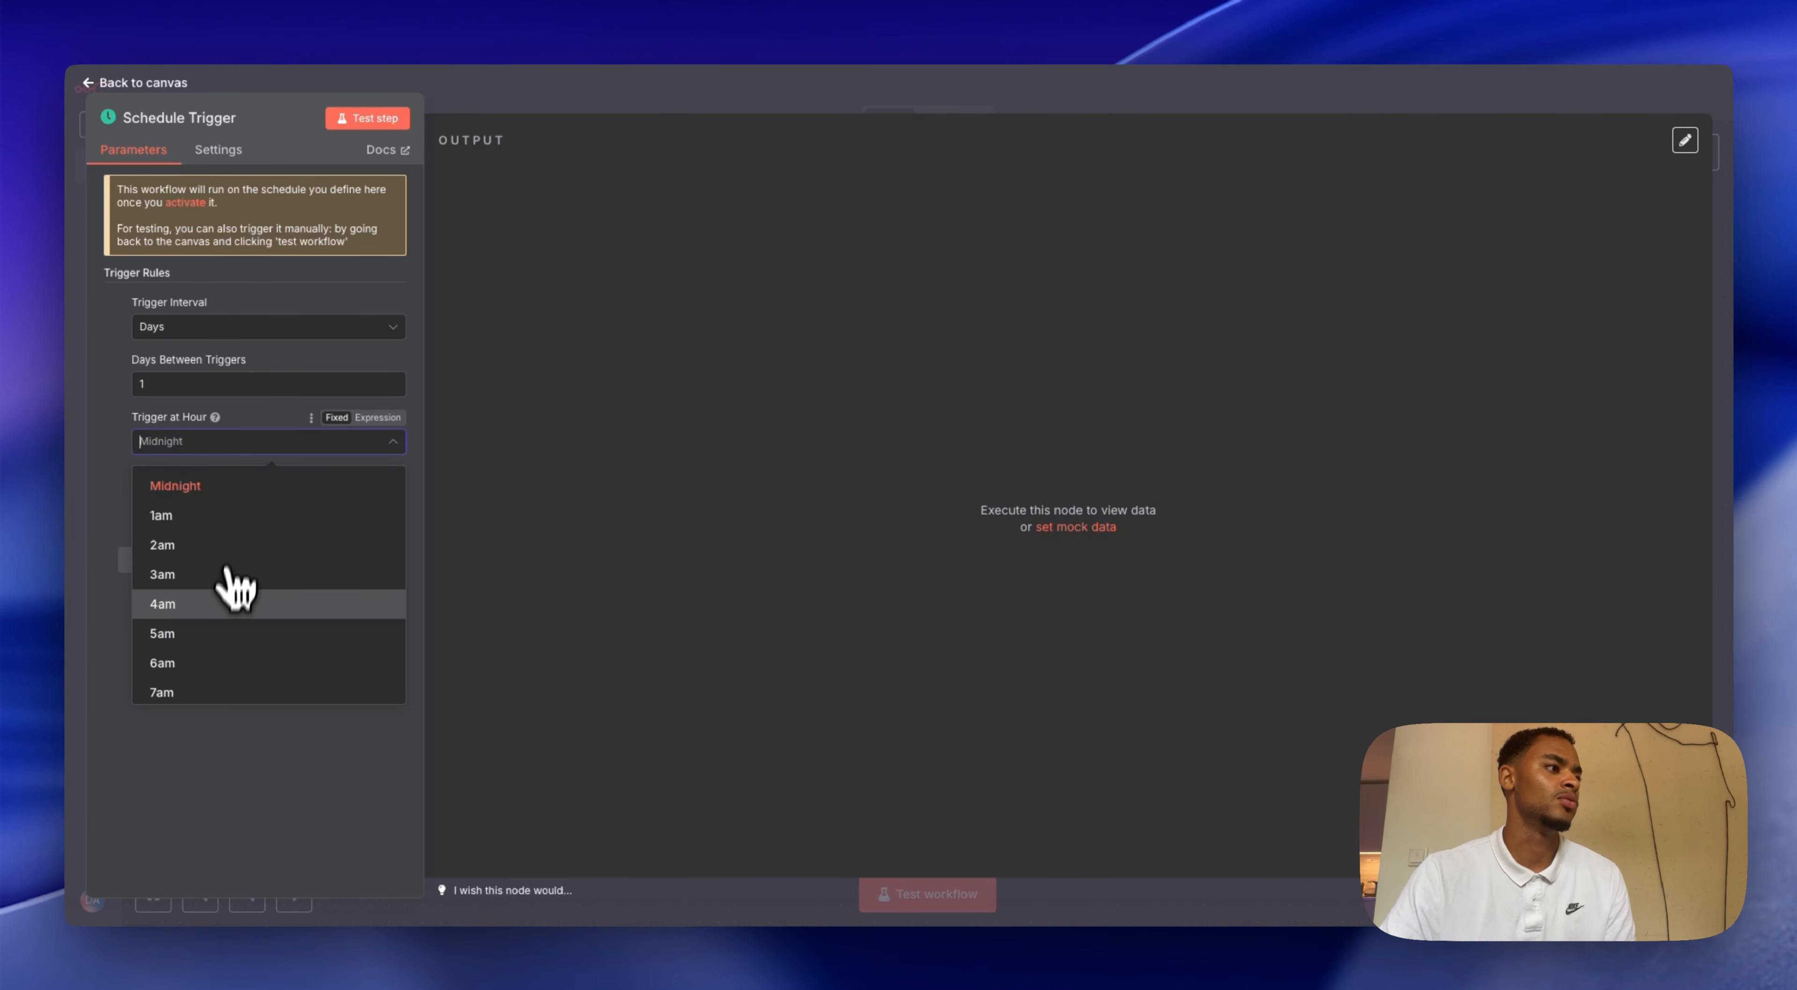
scroll(230, 590, "down", 3)
left_click(202, 524)
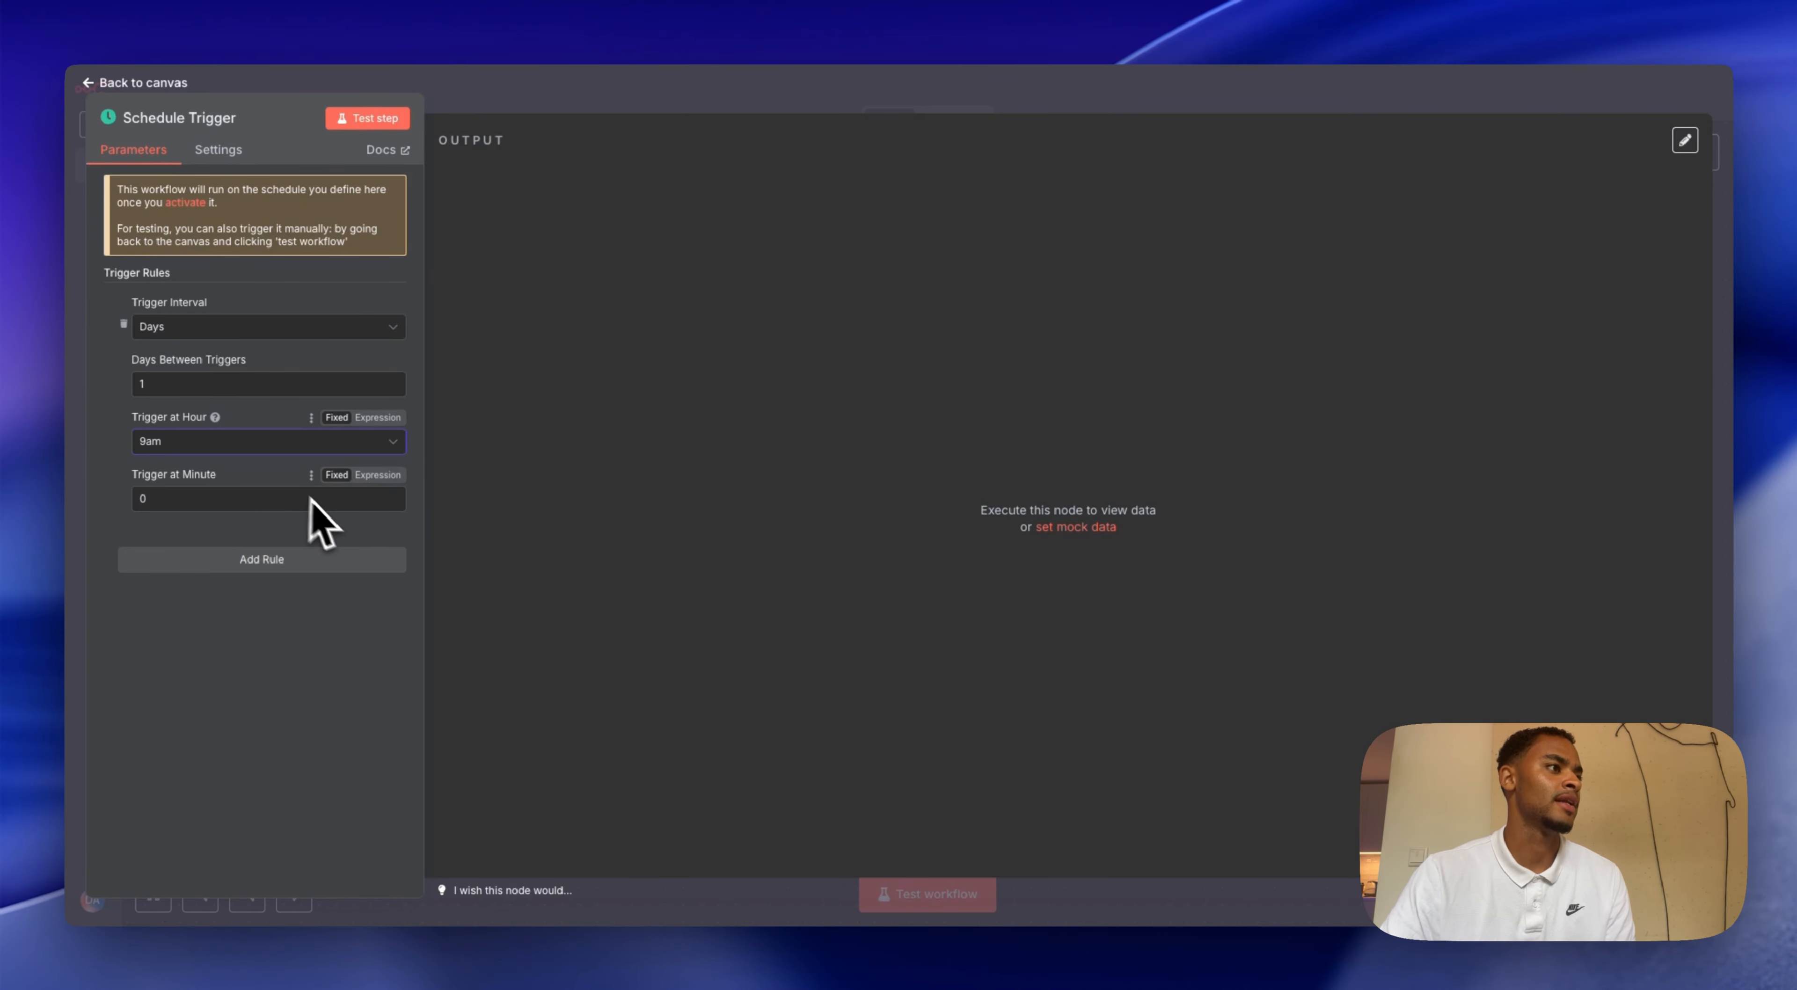
left_click(808, 89)
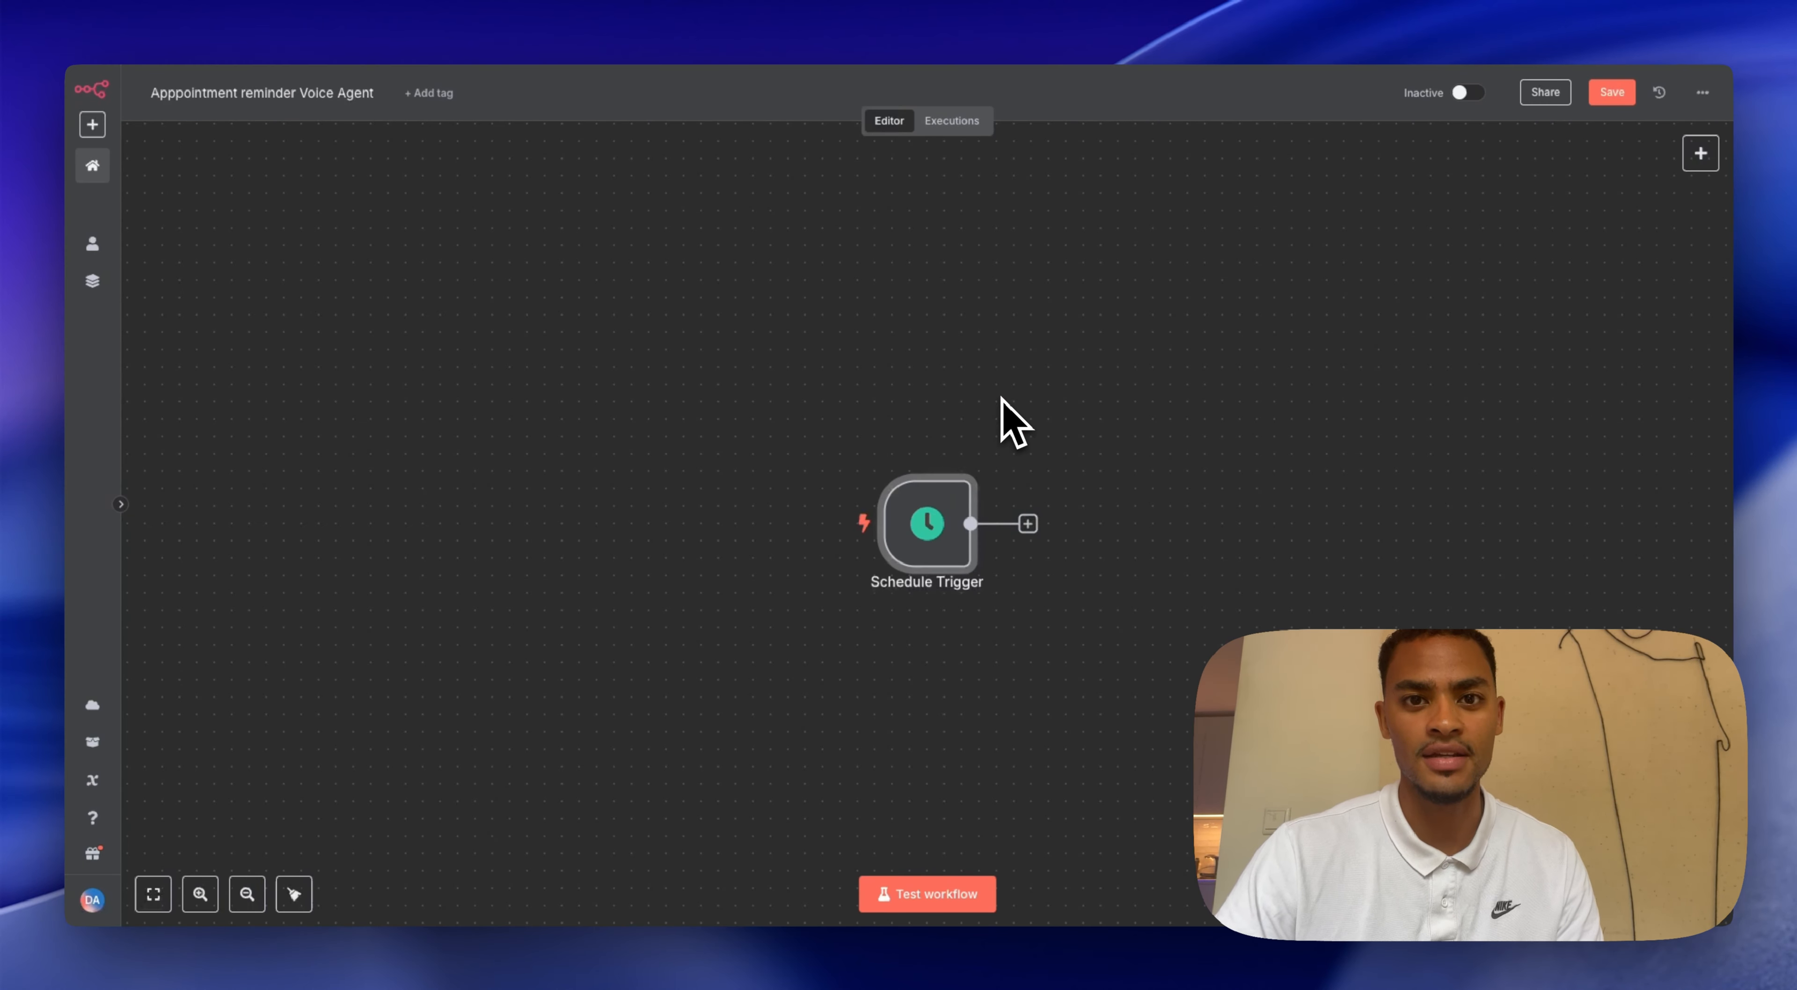
- Add a Google Calendar node with the Get many events action after the Schedule Trigger
left_click(1028, 524)
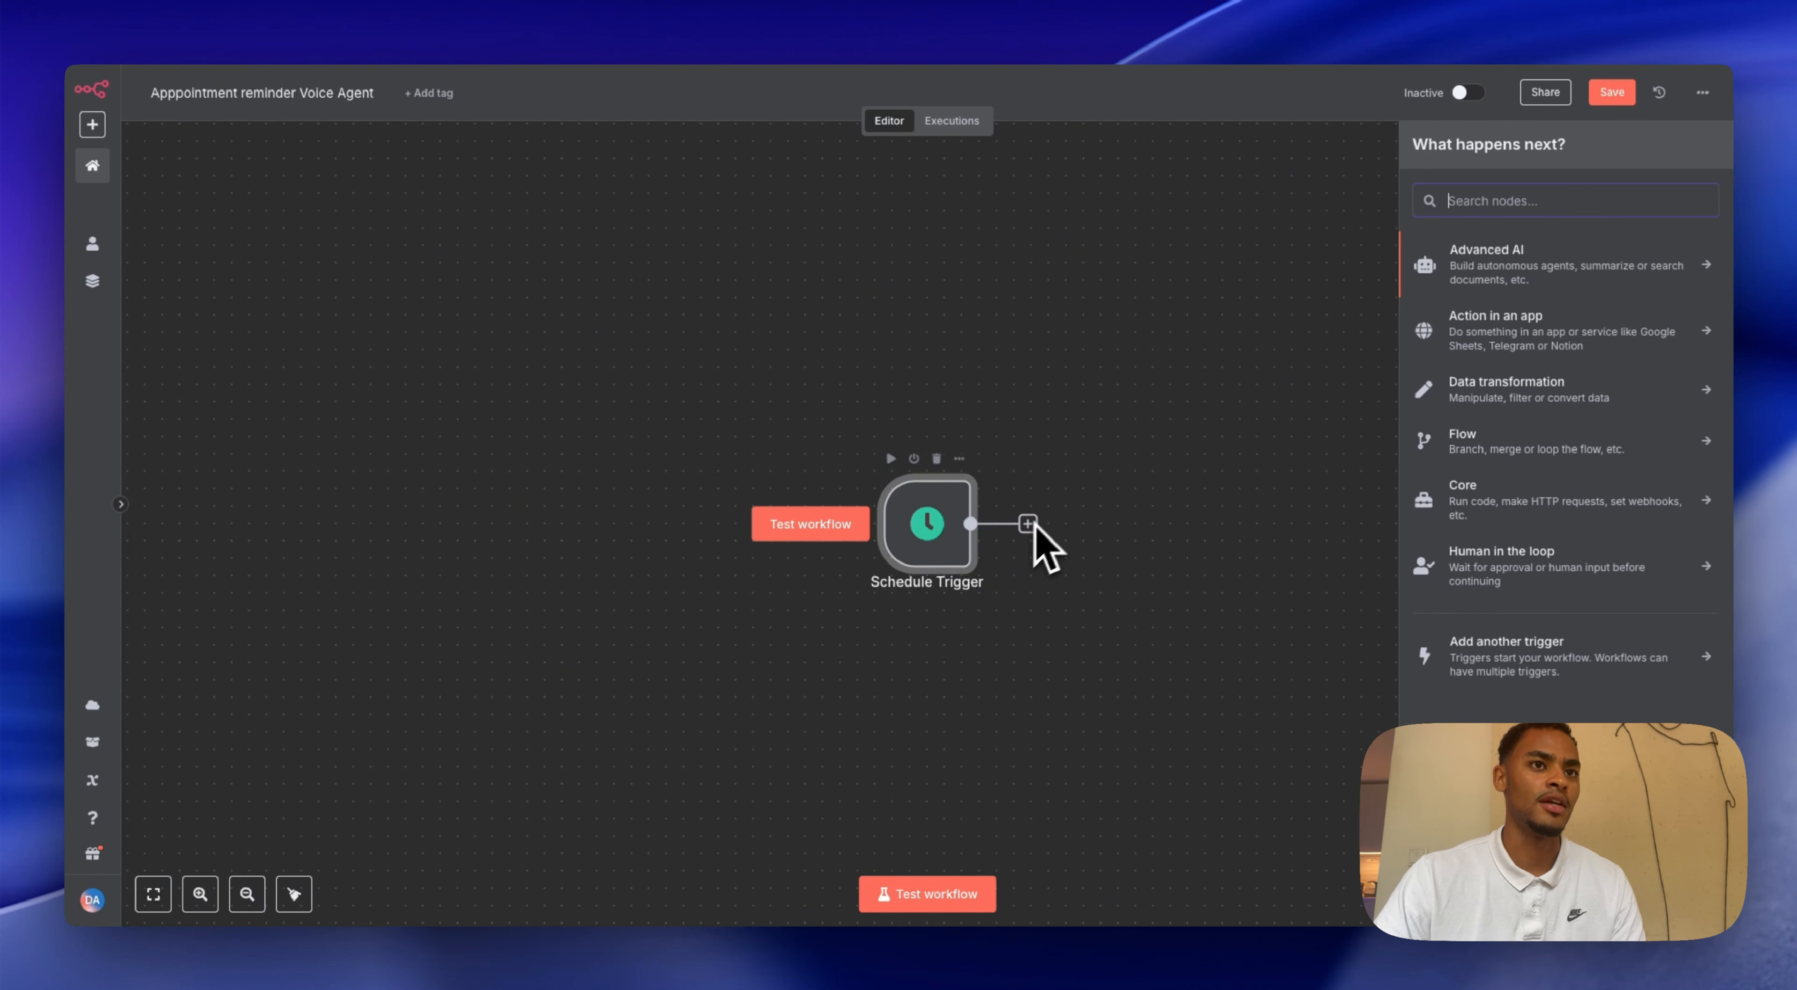
type("google")
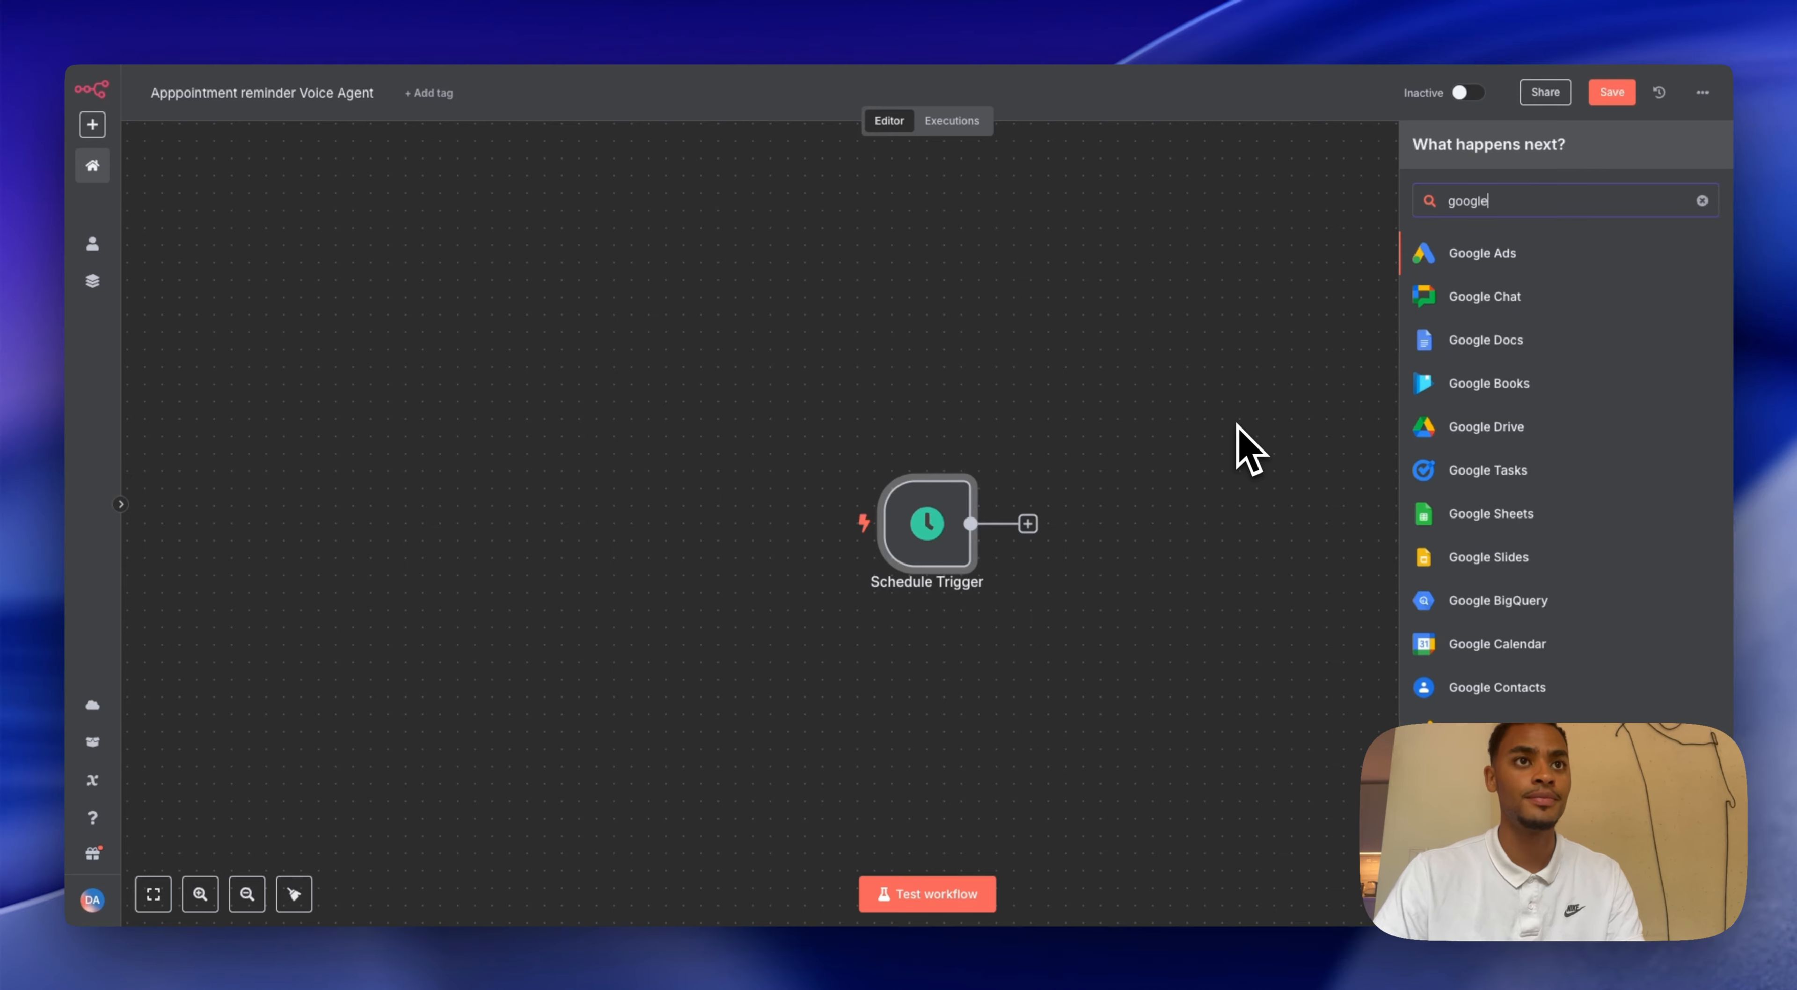
type(" cal")
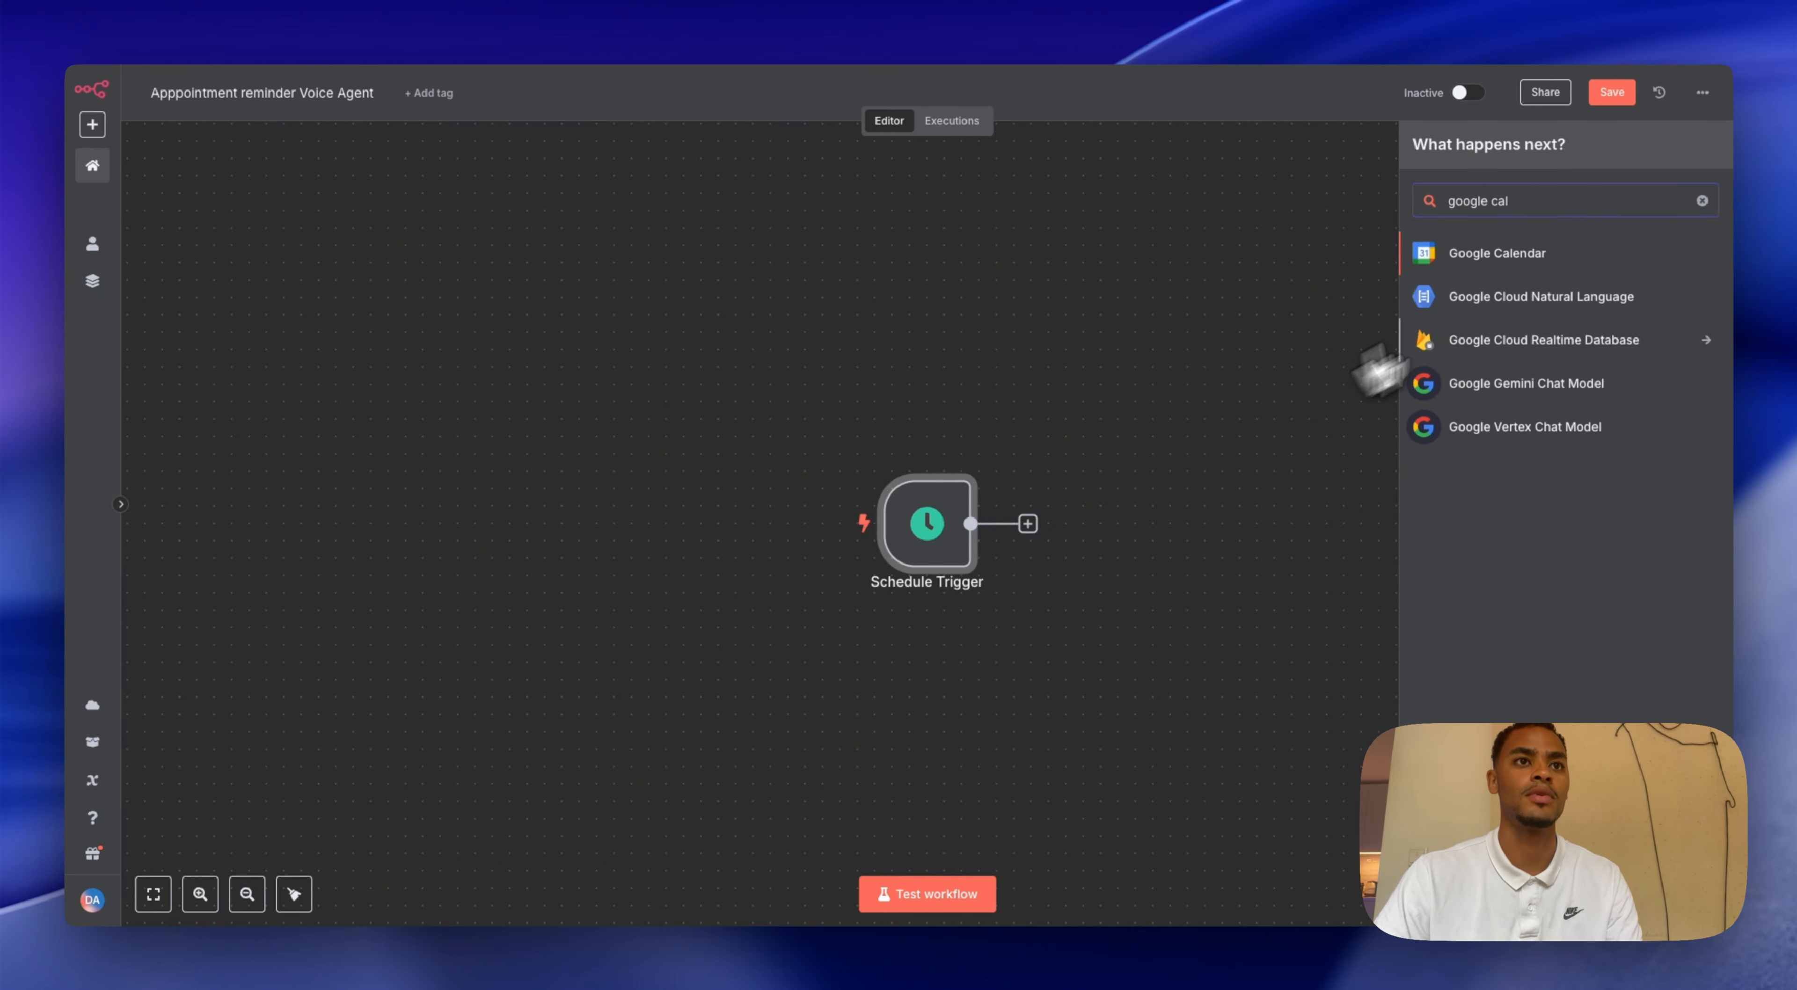
left_click(1535, 255)
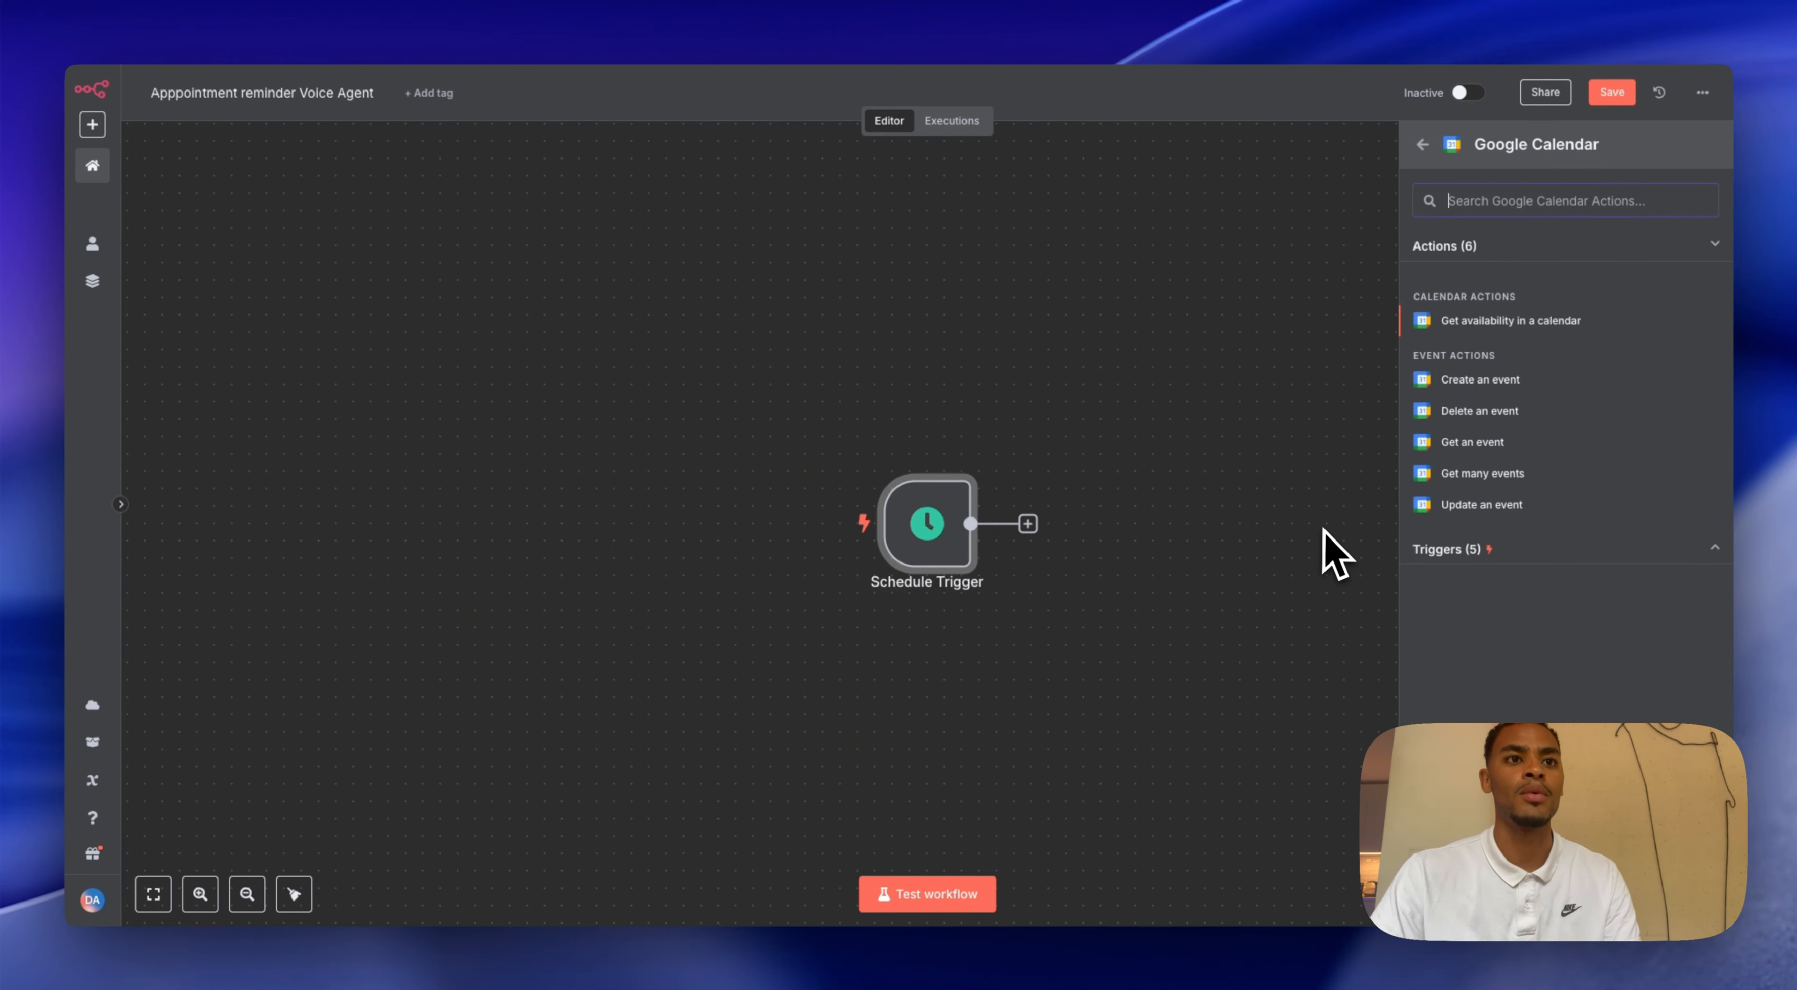
left_click(1509, 474)
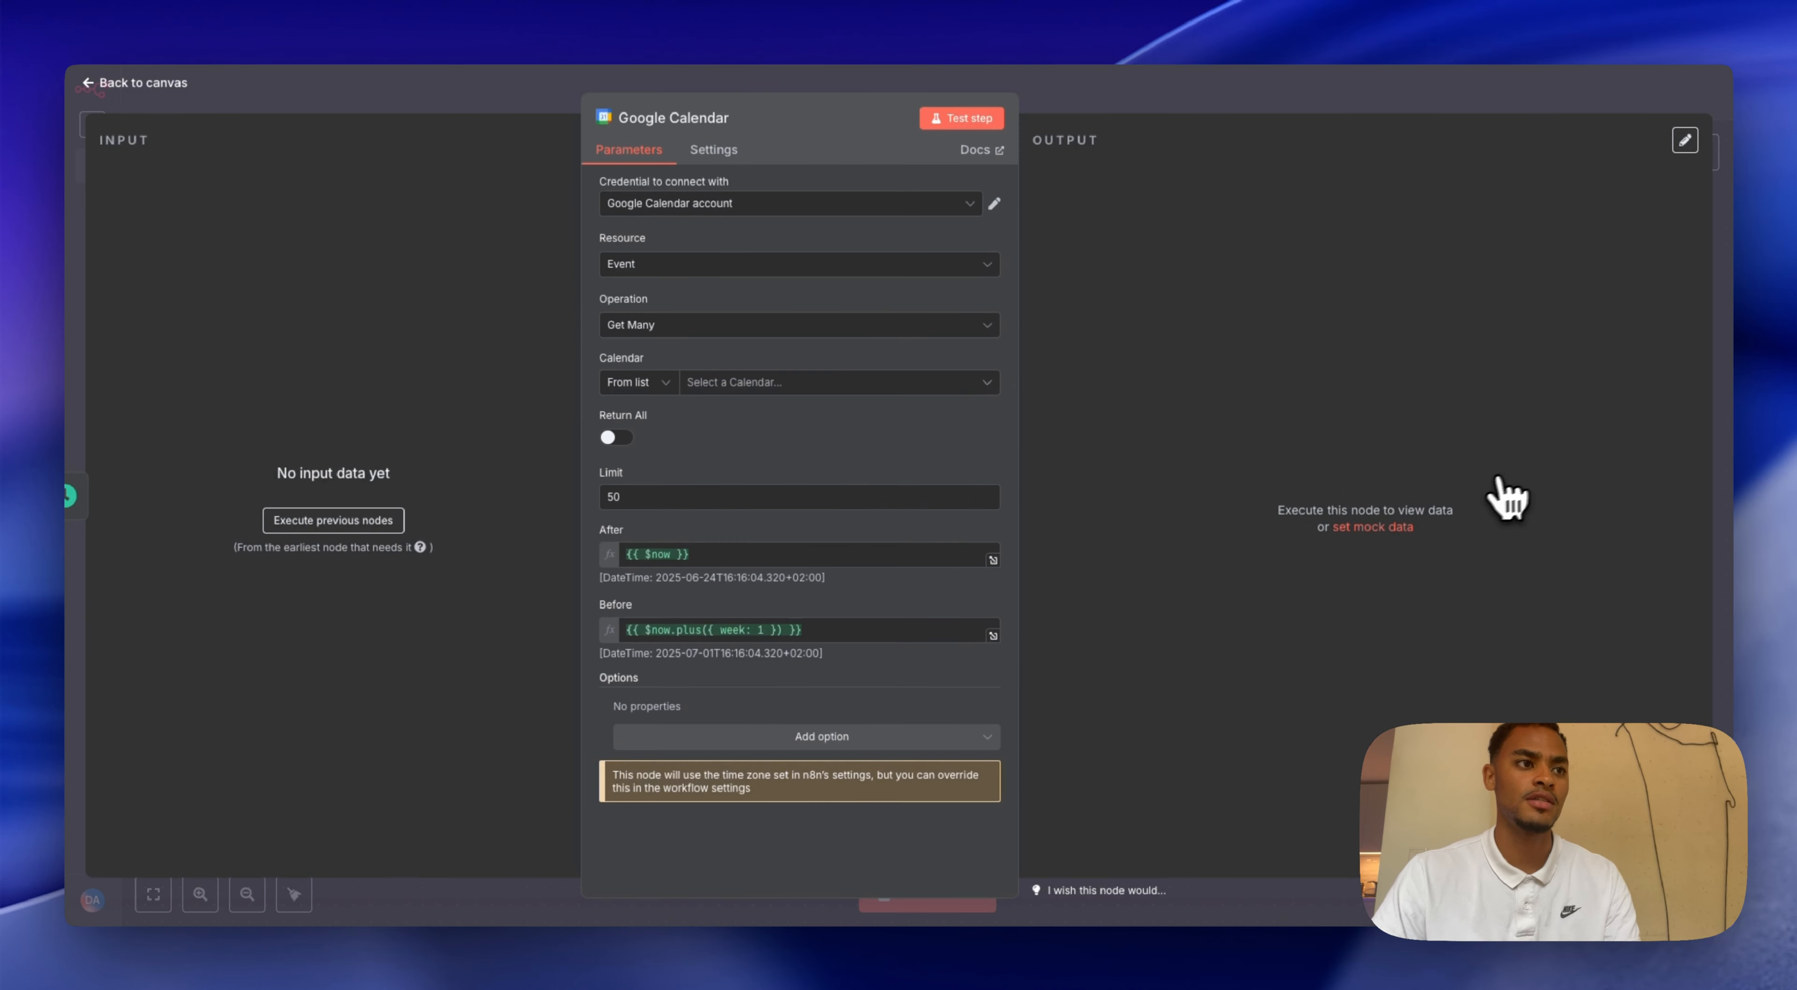
left_click(806, 213)
left_click(745, 260)
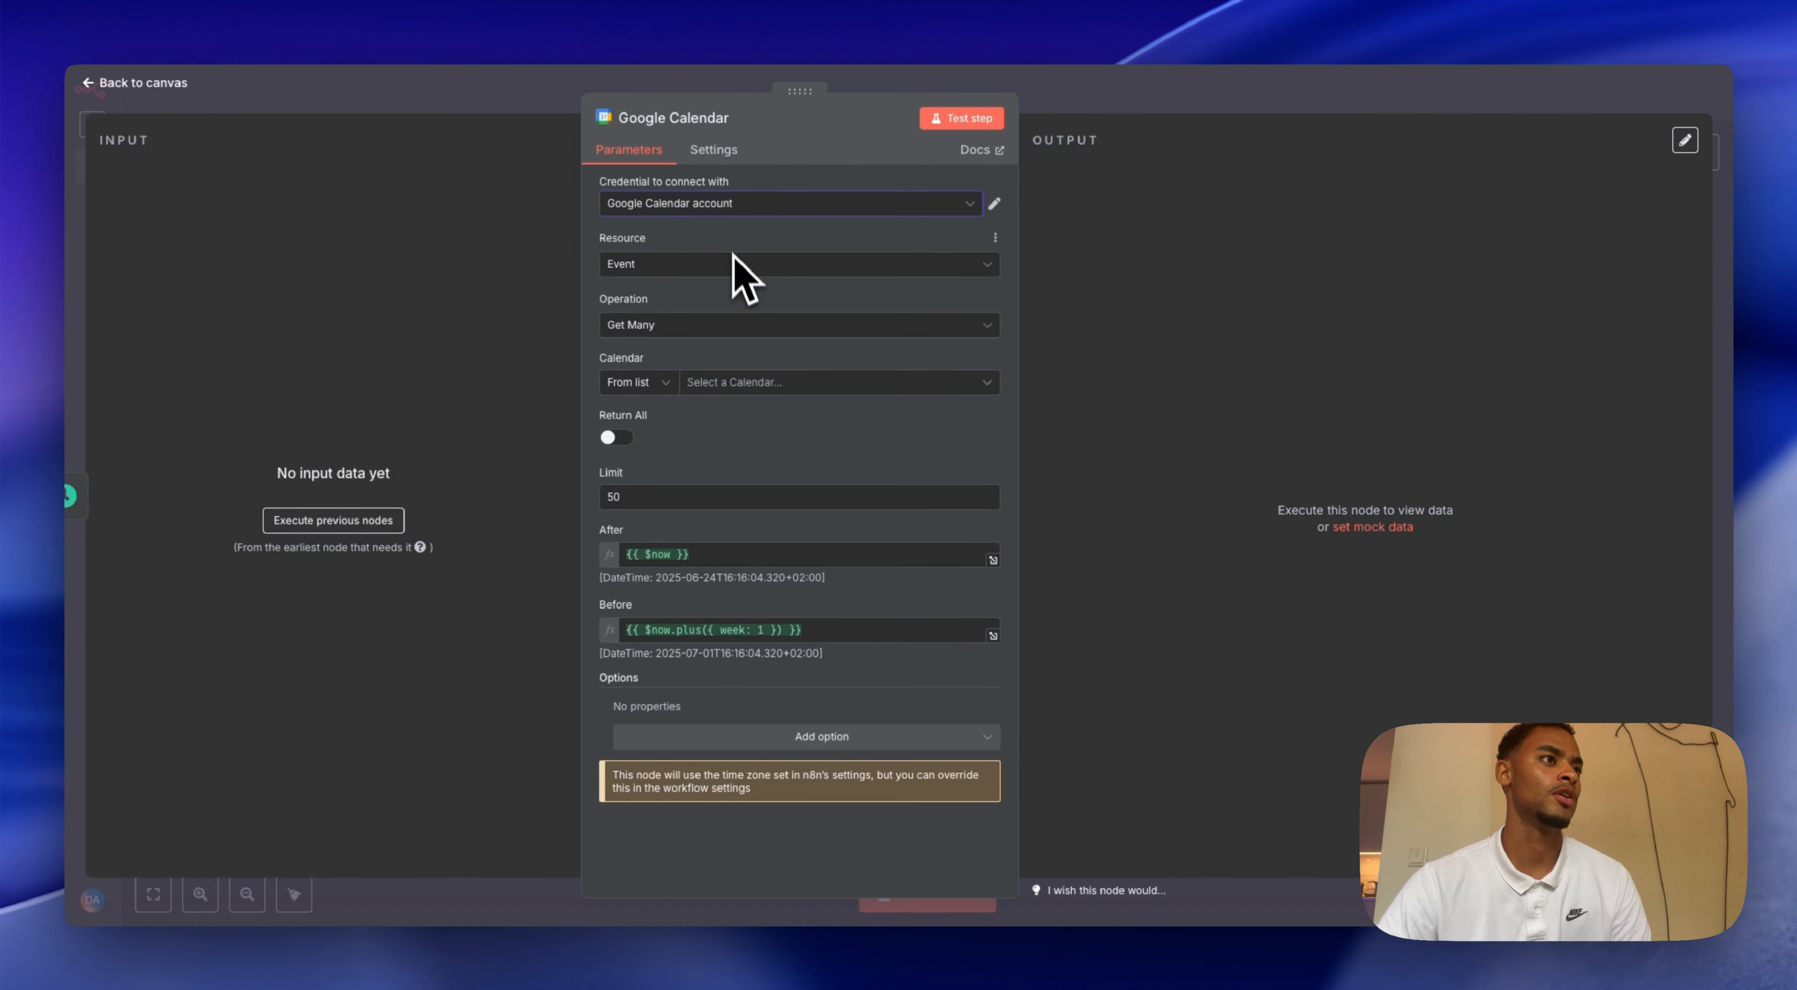
left_click(754, 208)
left_click(729, 293)
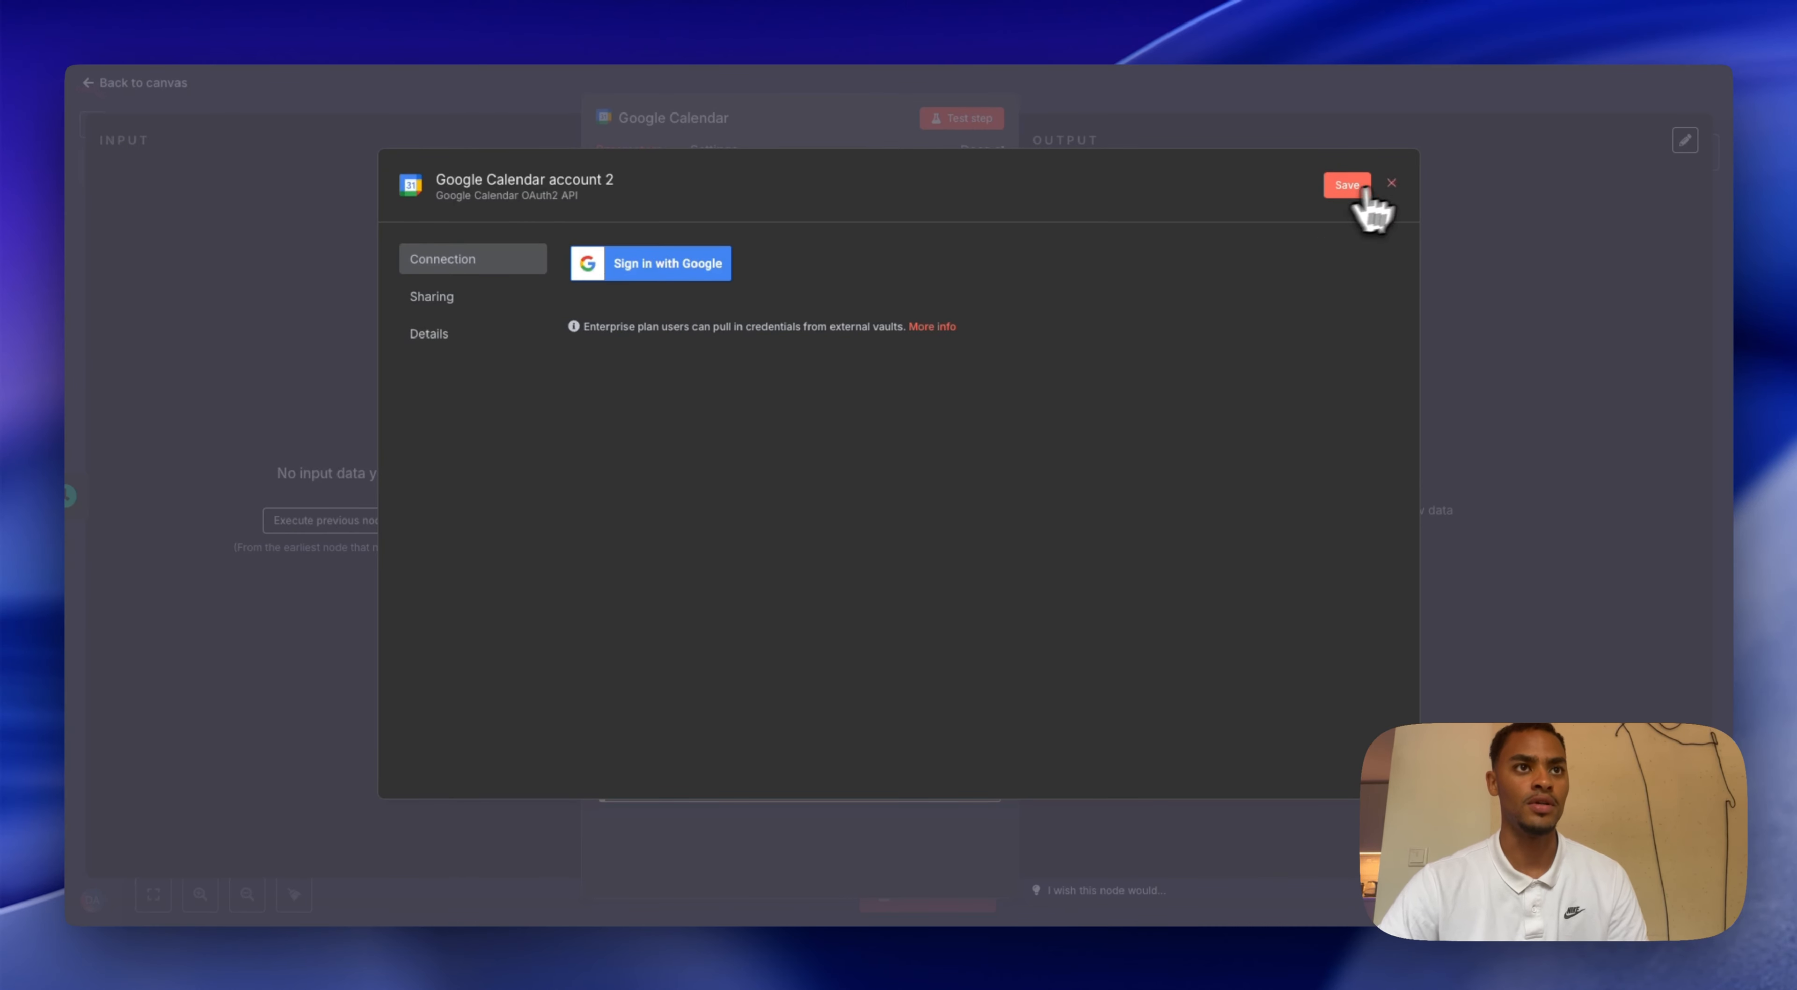
left_click(1392, 184)
left_click(951, 530)
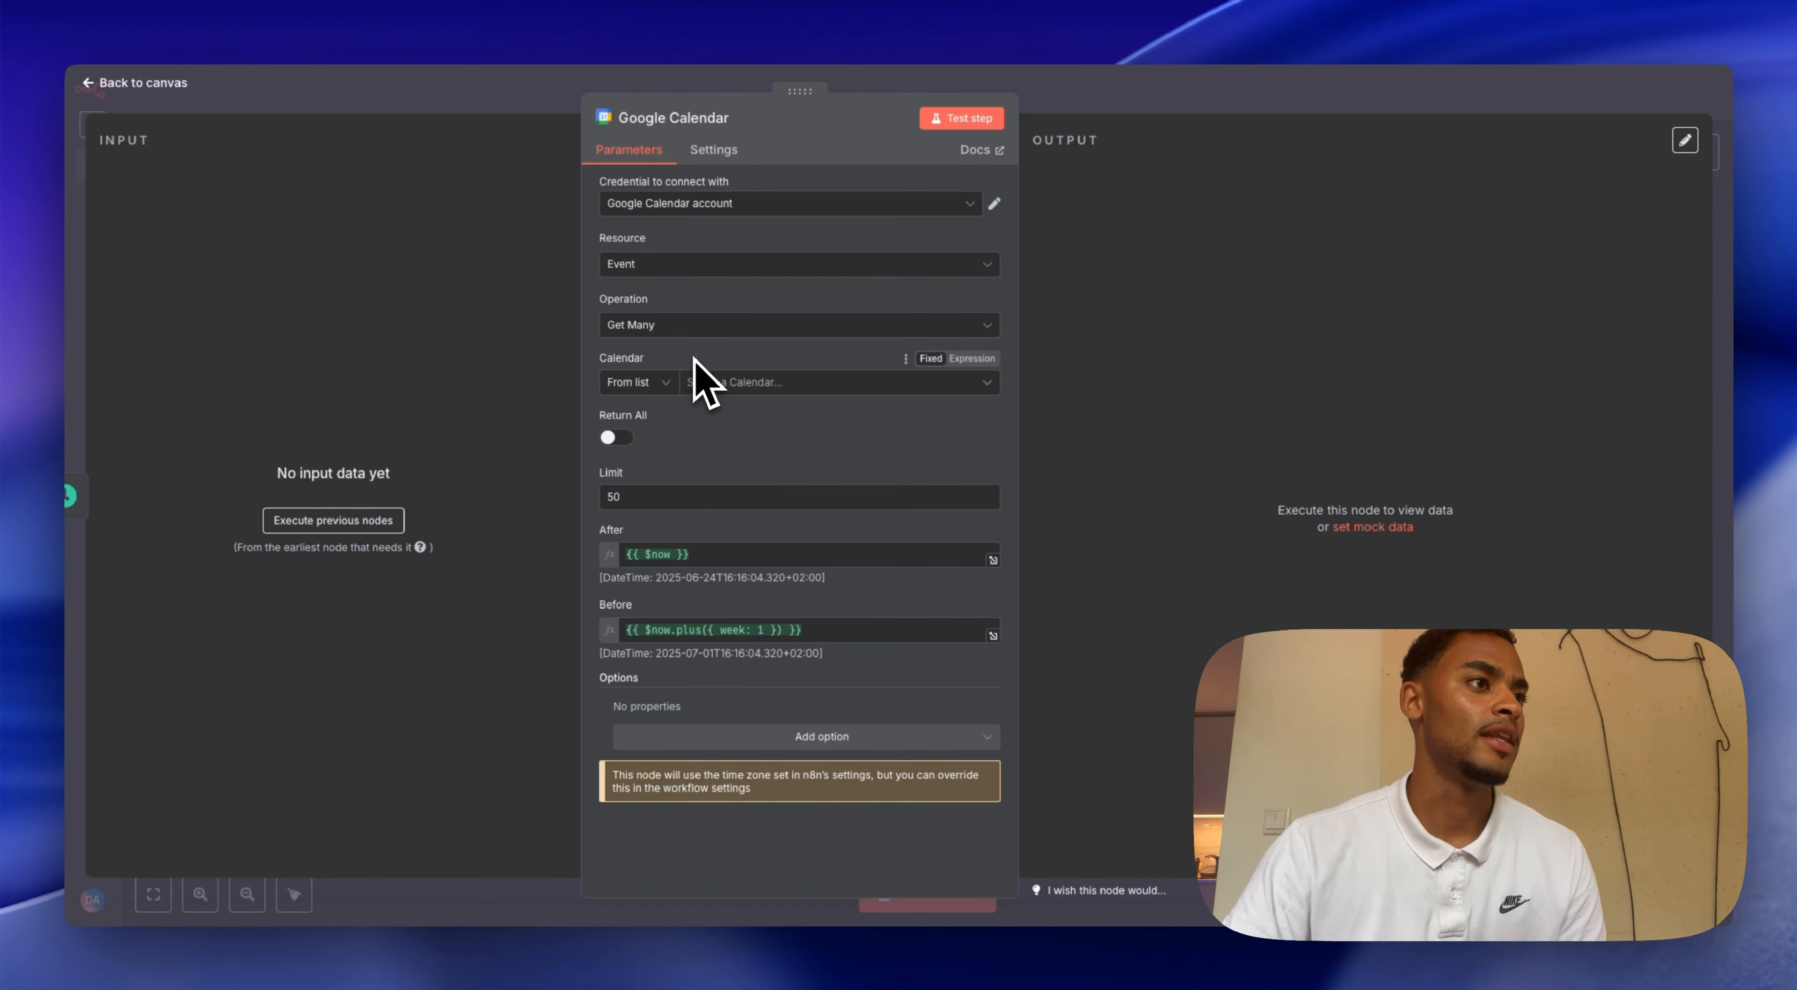
- Choose the account's e-mail calendar in the Google Calendar node and enable Return All
left_click(762, 382)
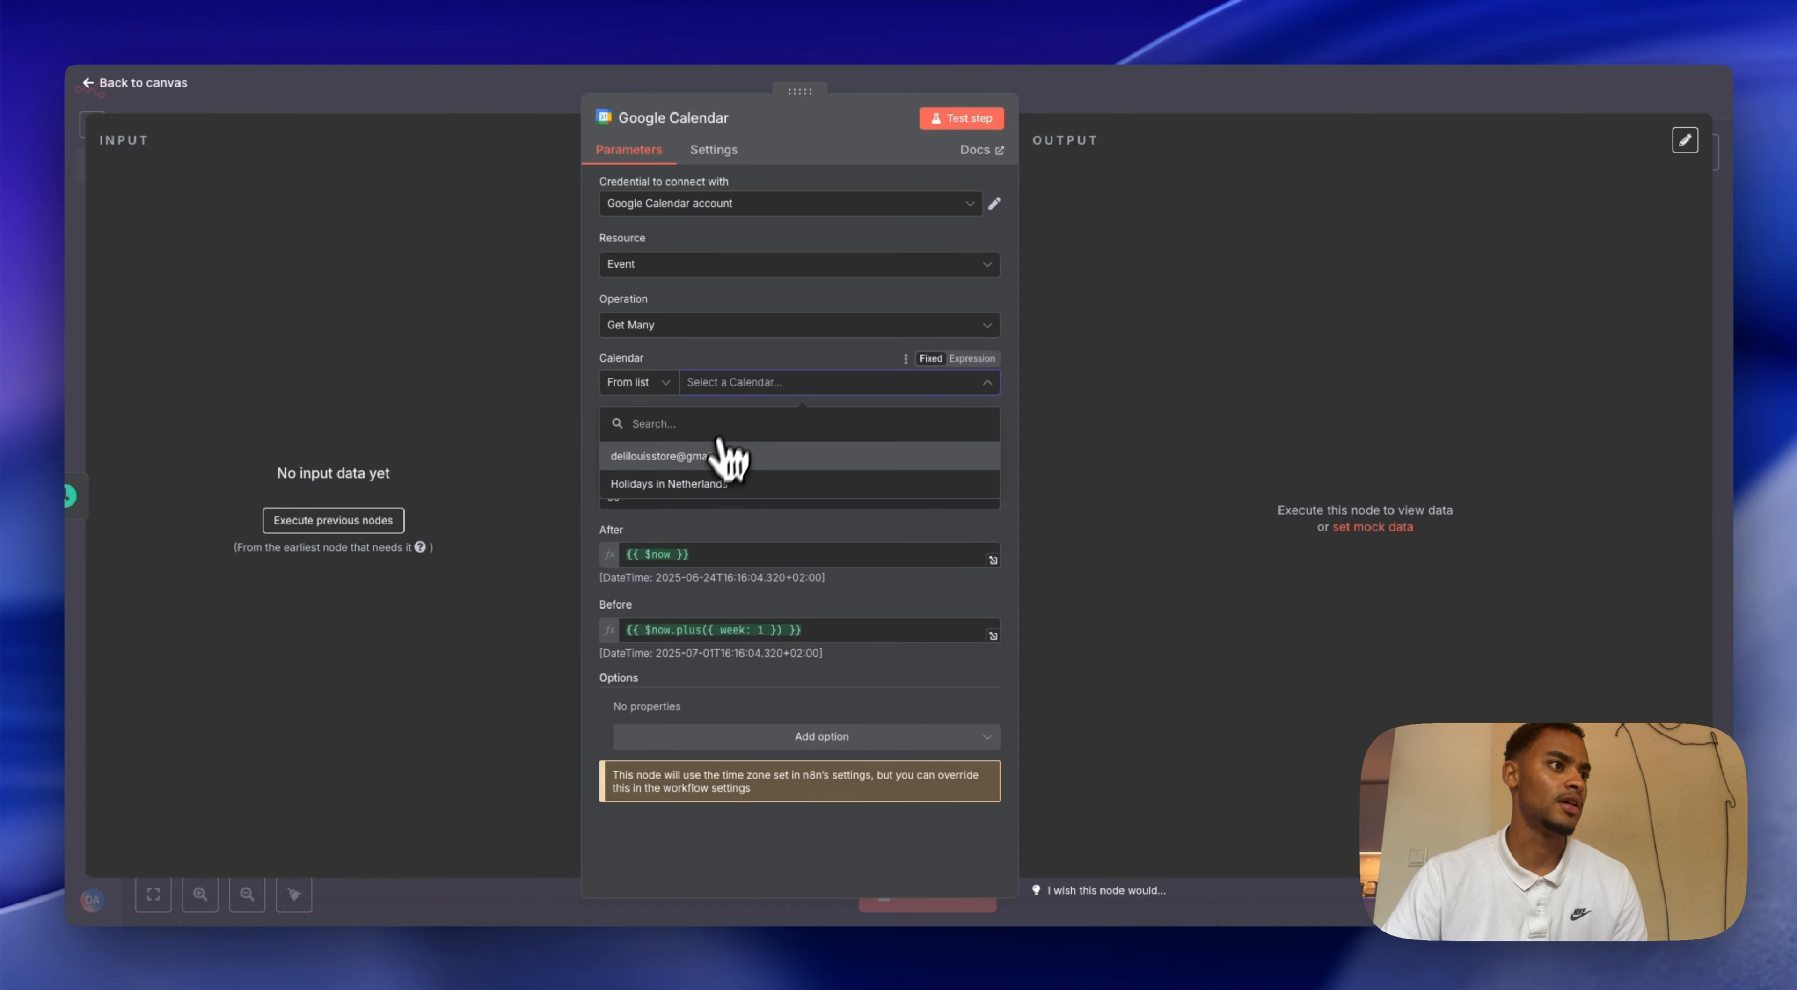
left_click(739, 457)
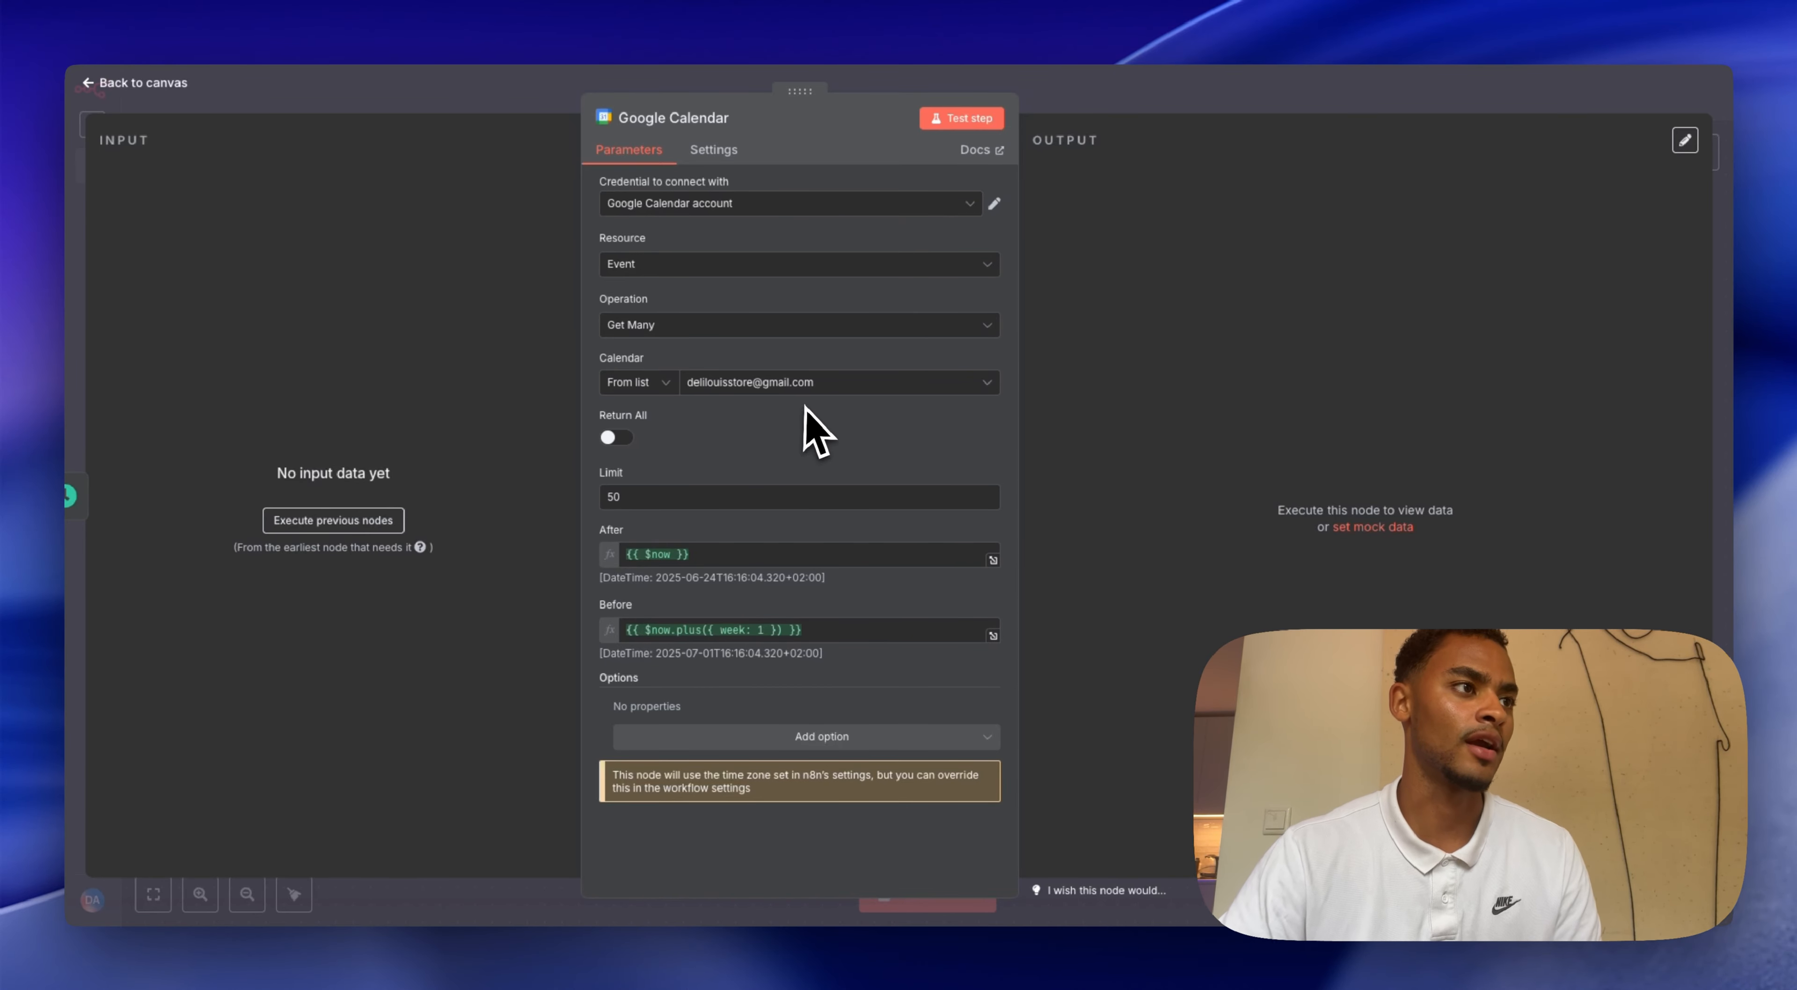
left_click(617, 438)
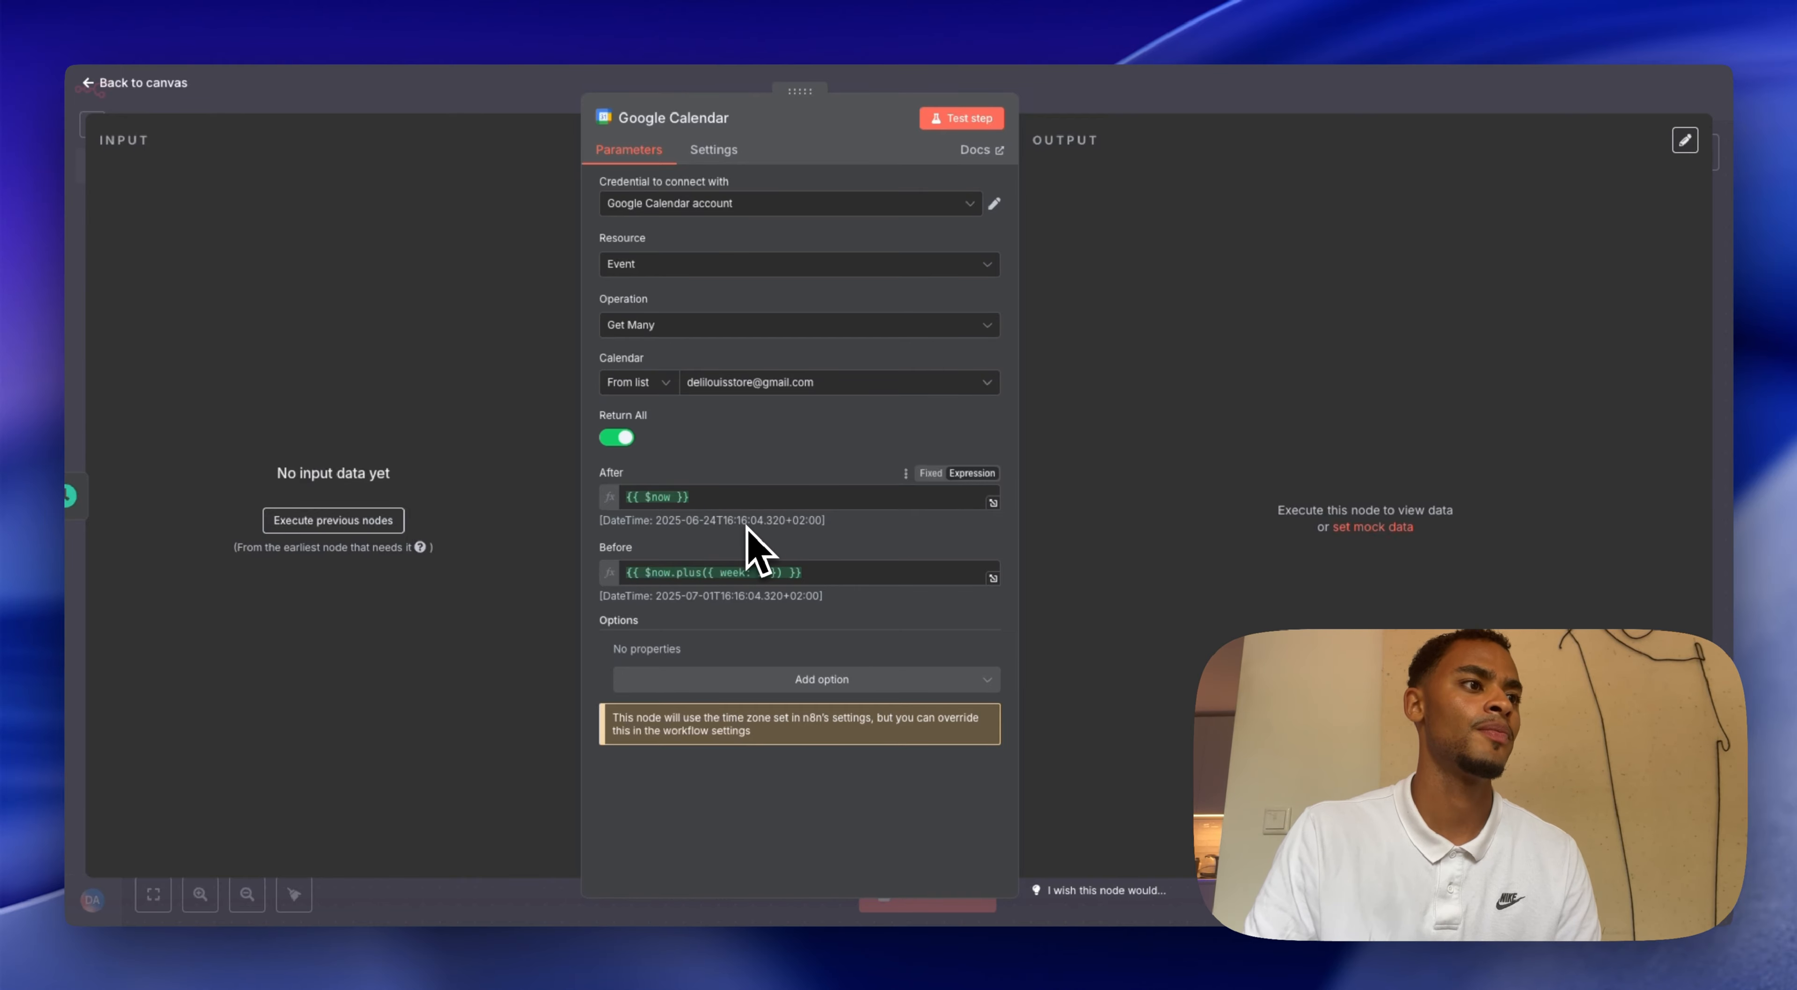
- Change the Google Calendar node's Before expression to {{ $now.plus({ hours: 24 }) }}
left_click_drag(764, 573, 723, 574)
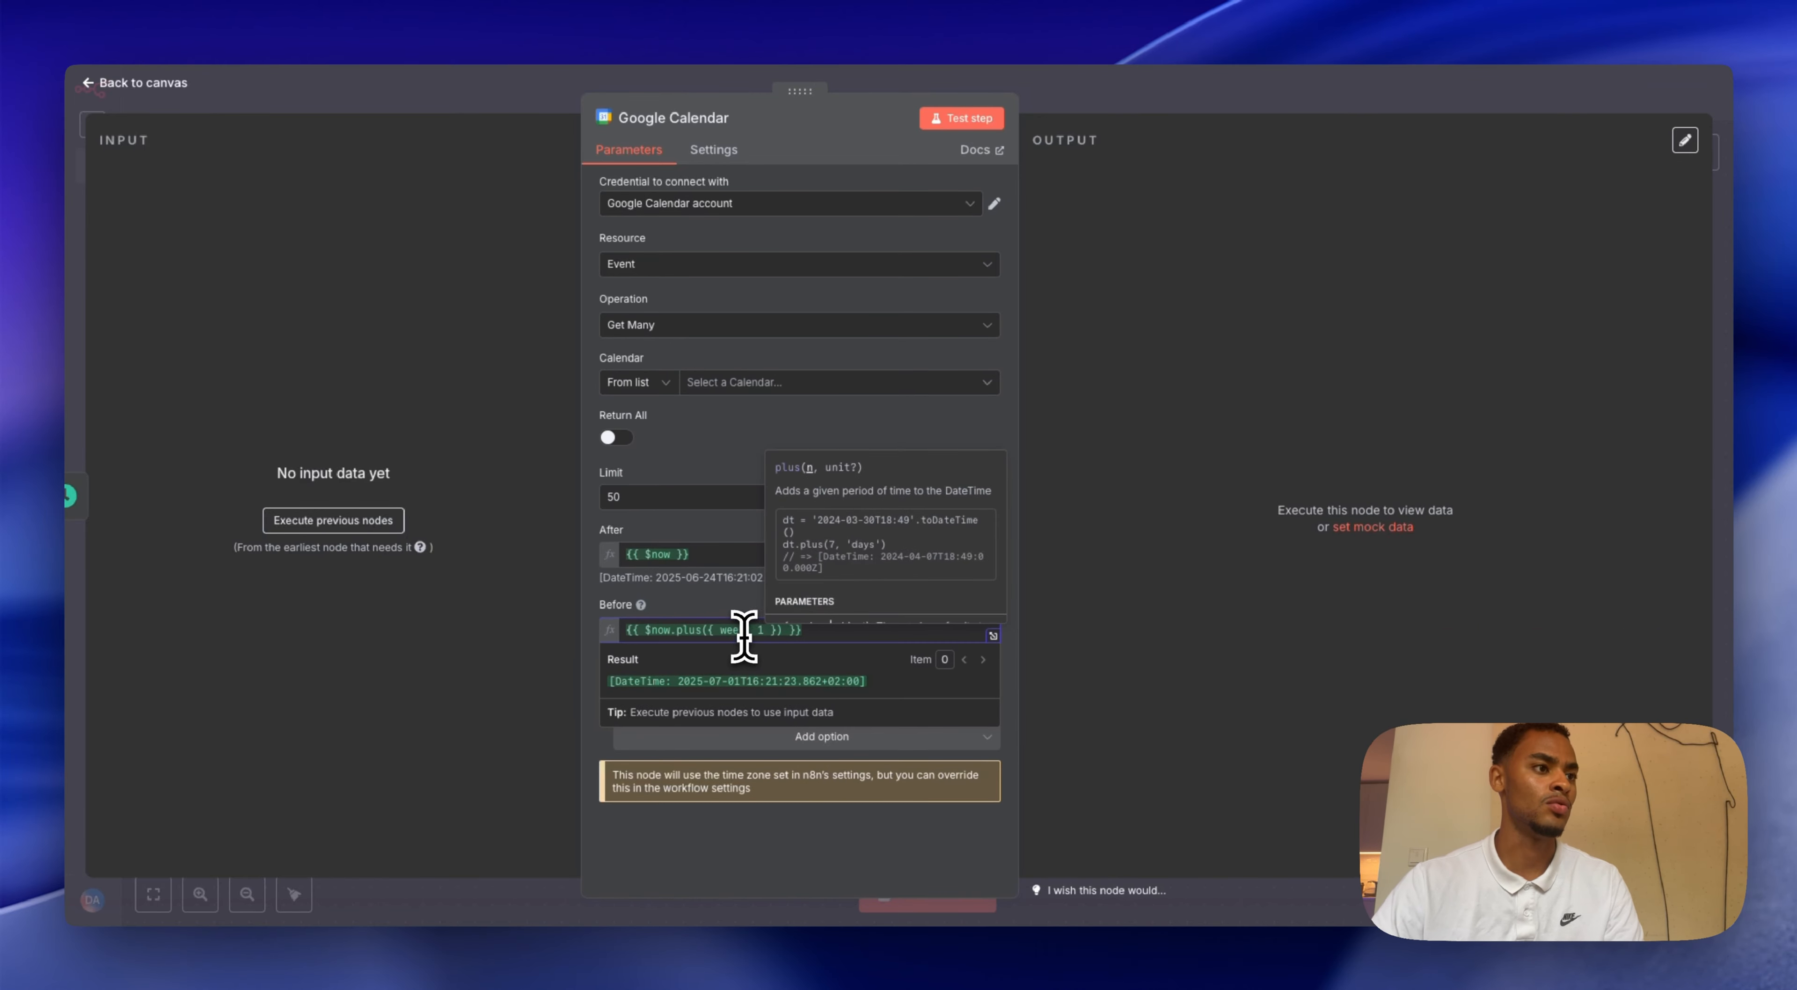
left_click(744, 633)
key("BackSpace")
key("BackSpace")
key("BackSpace")
key("BackSpace")
type("hours")
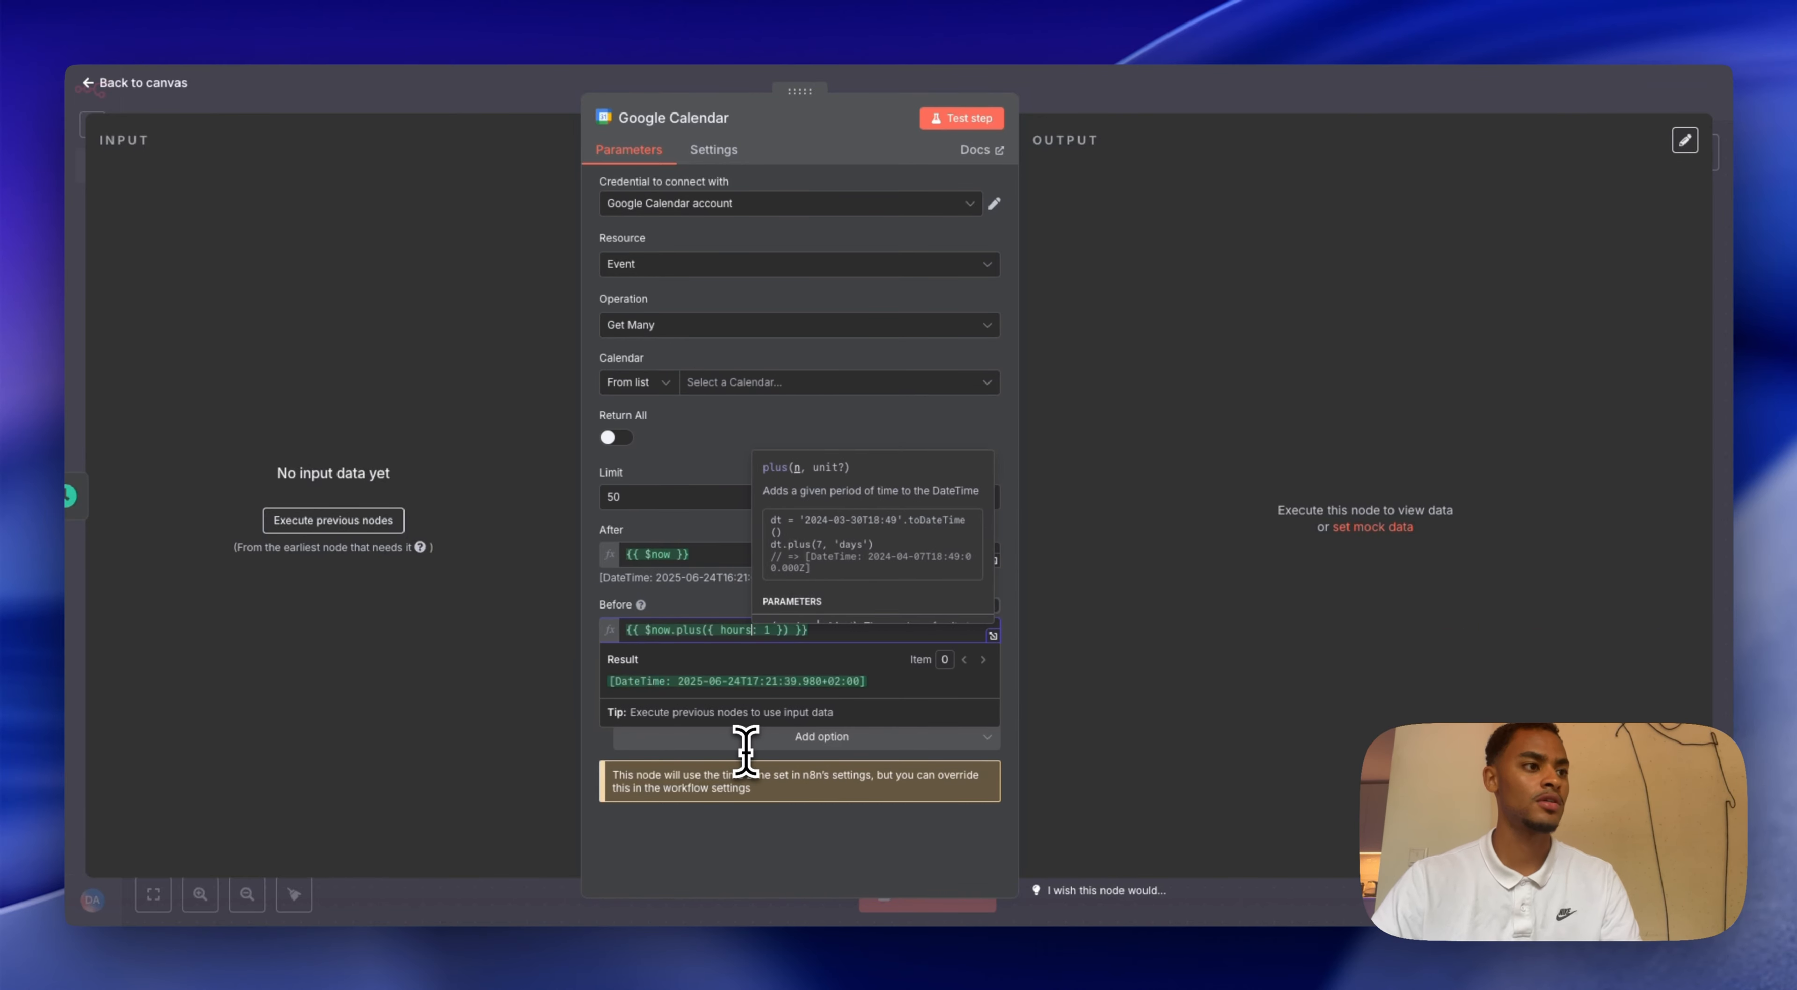
left_click(770, 630)
key("BackSpace")
type("24")
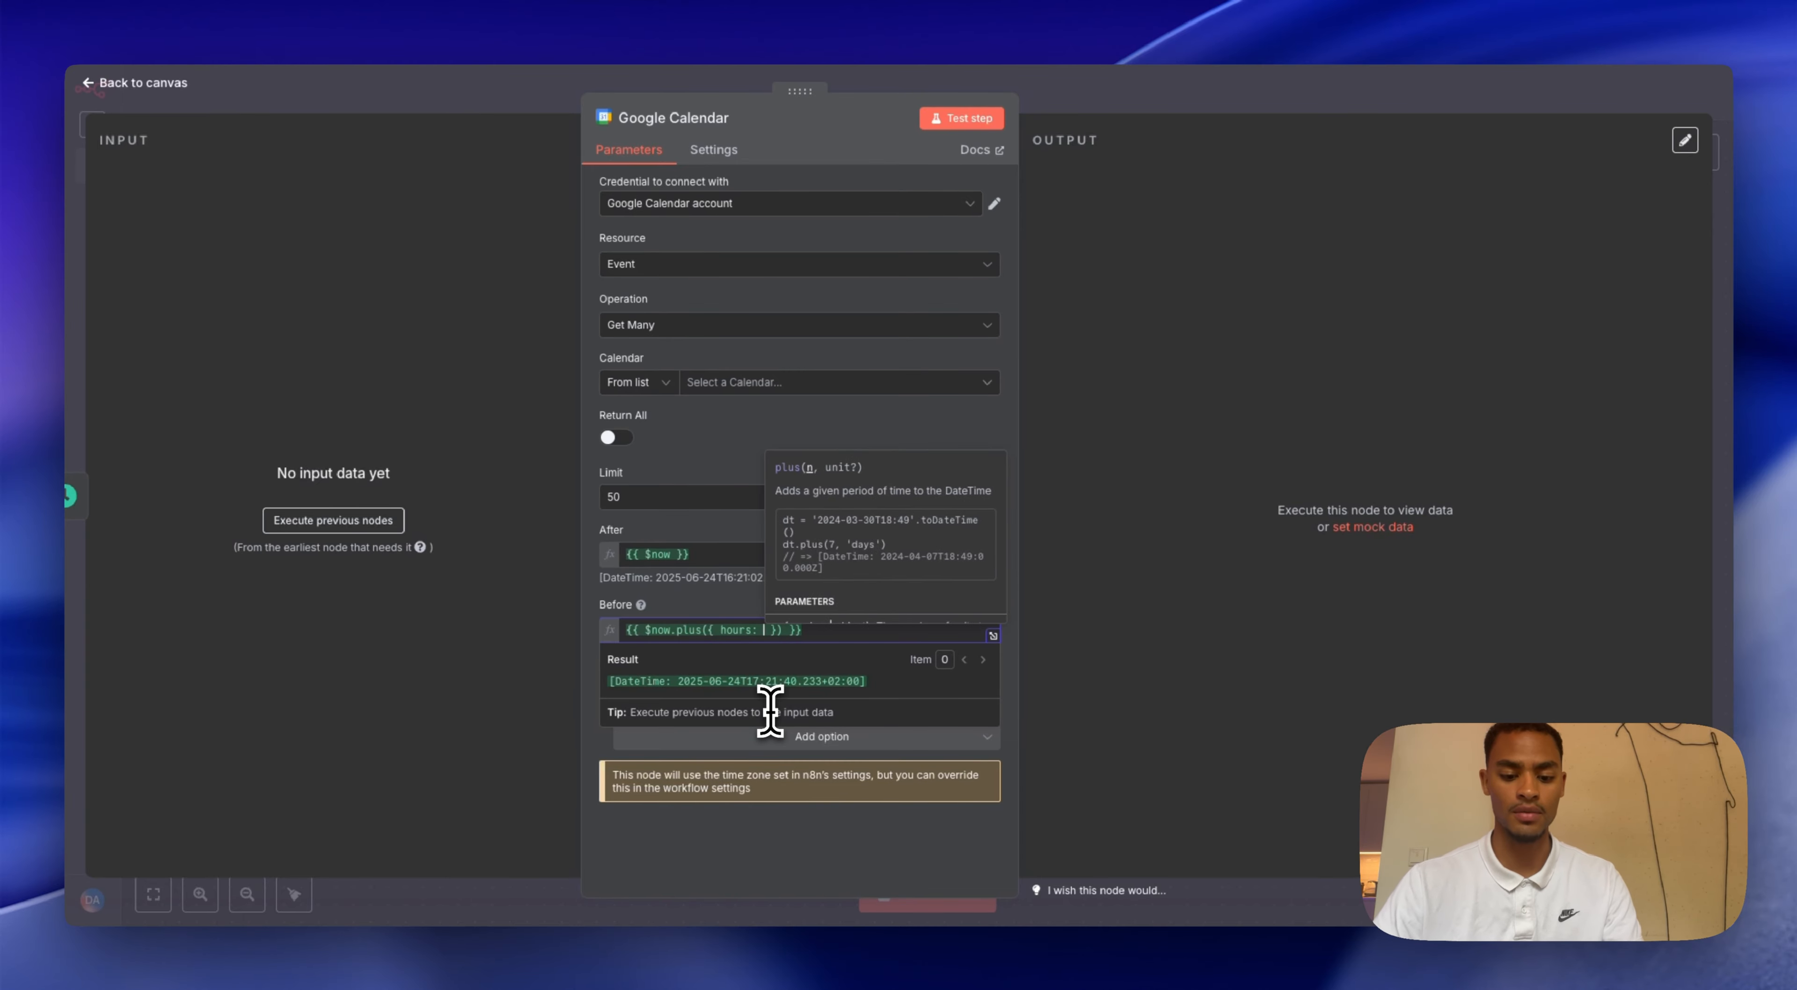
left_click(782, 615)
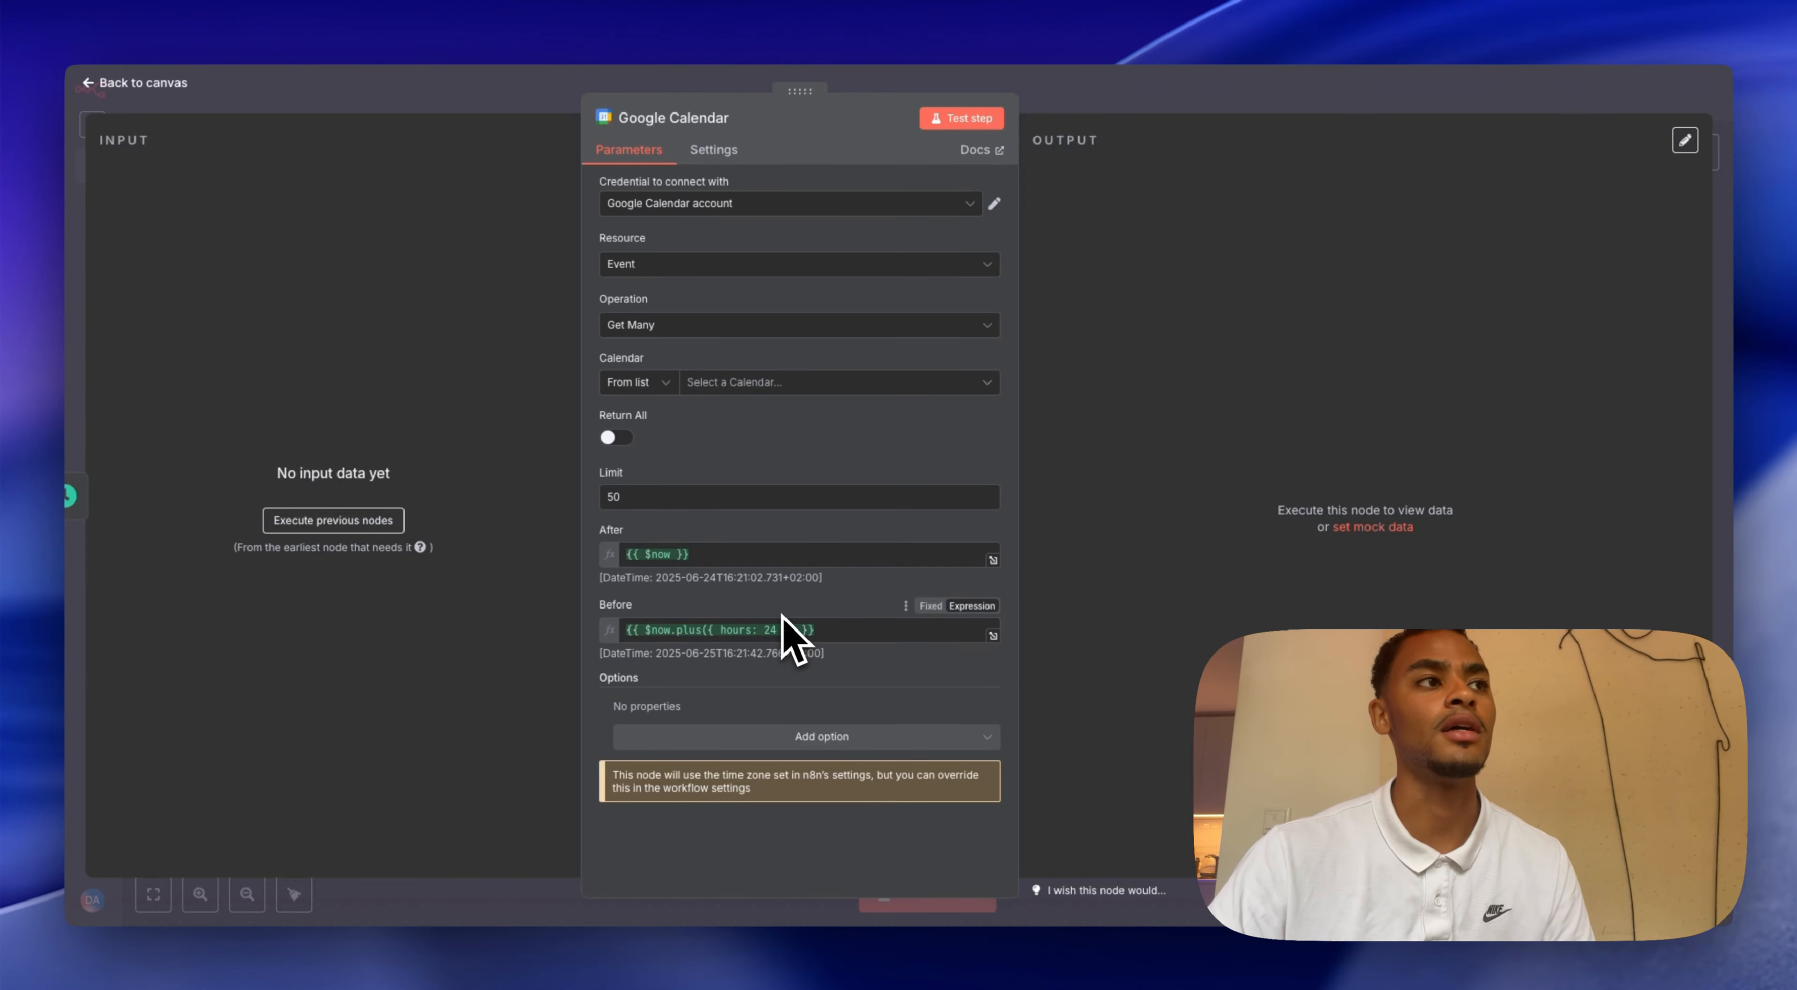
- Enable Return All, select the calendar named with the account's e-mail address, and close the Google Calendar node
left_click(614, 438)
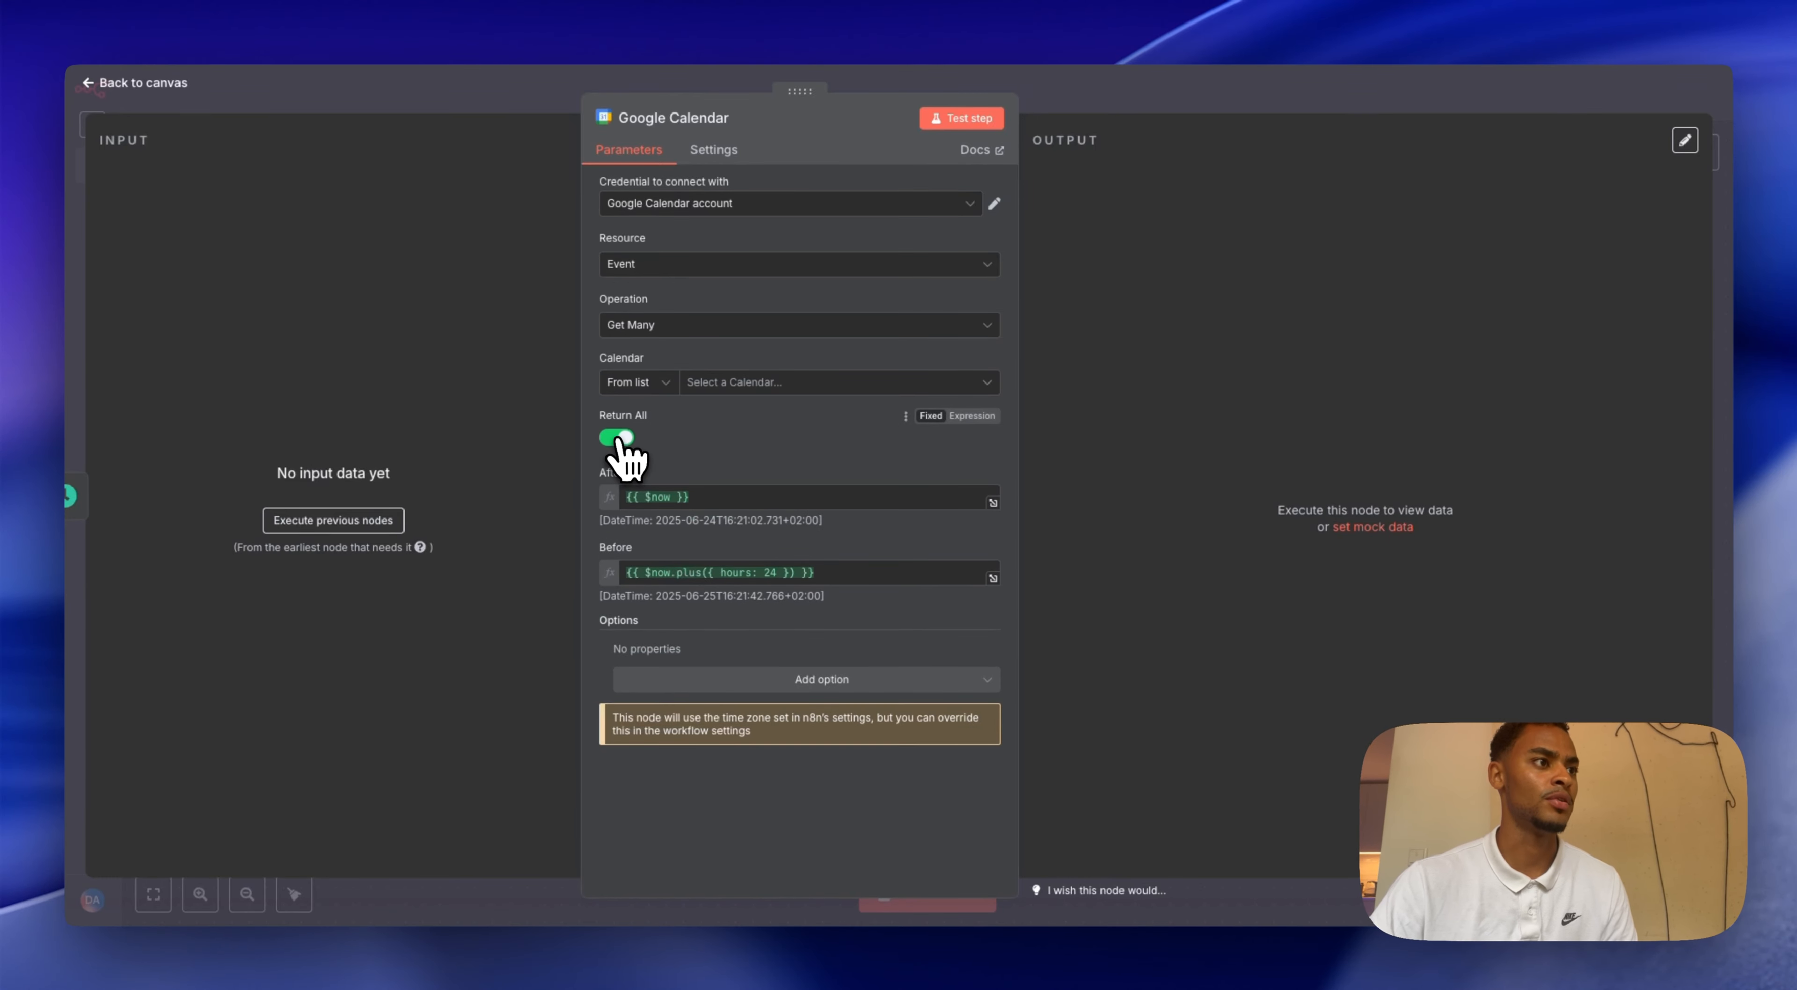
left_click(748, 385)
left_click(695, 465)
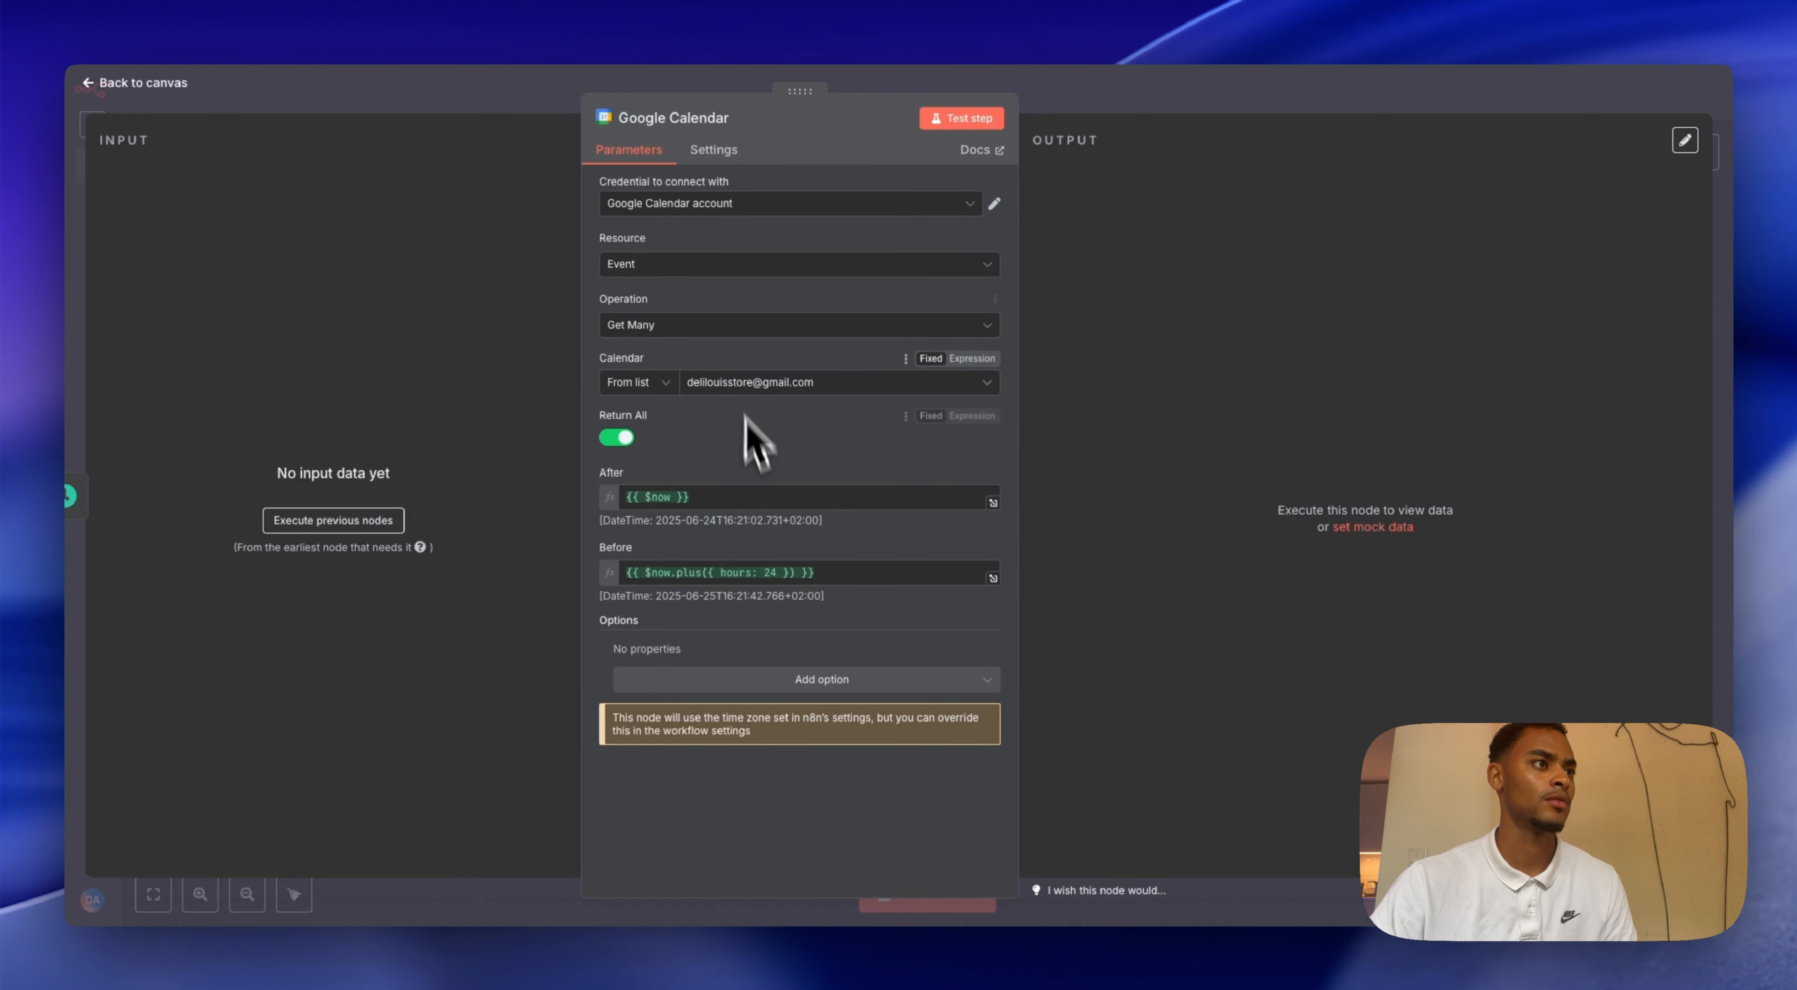
left_click(698, 206)
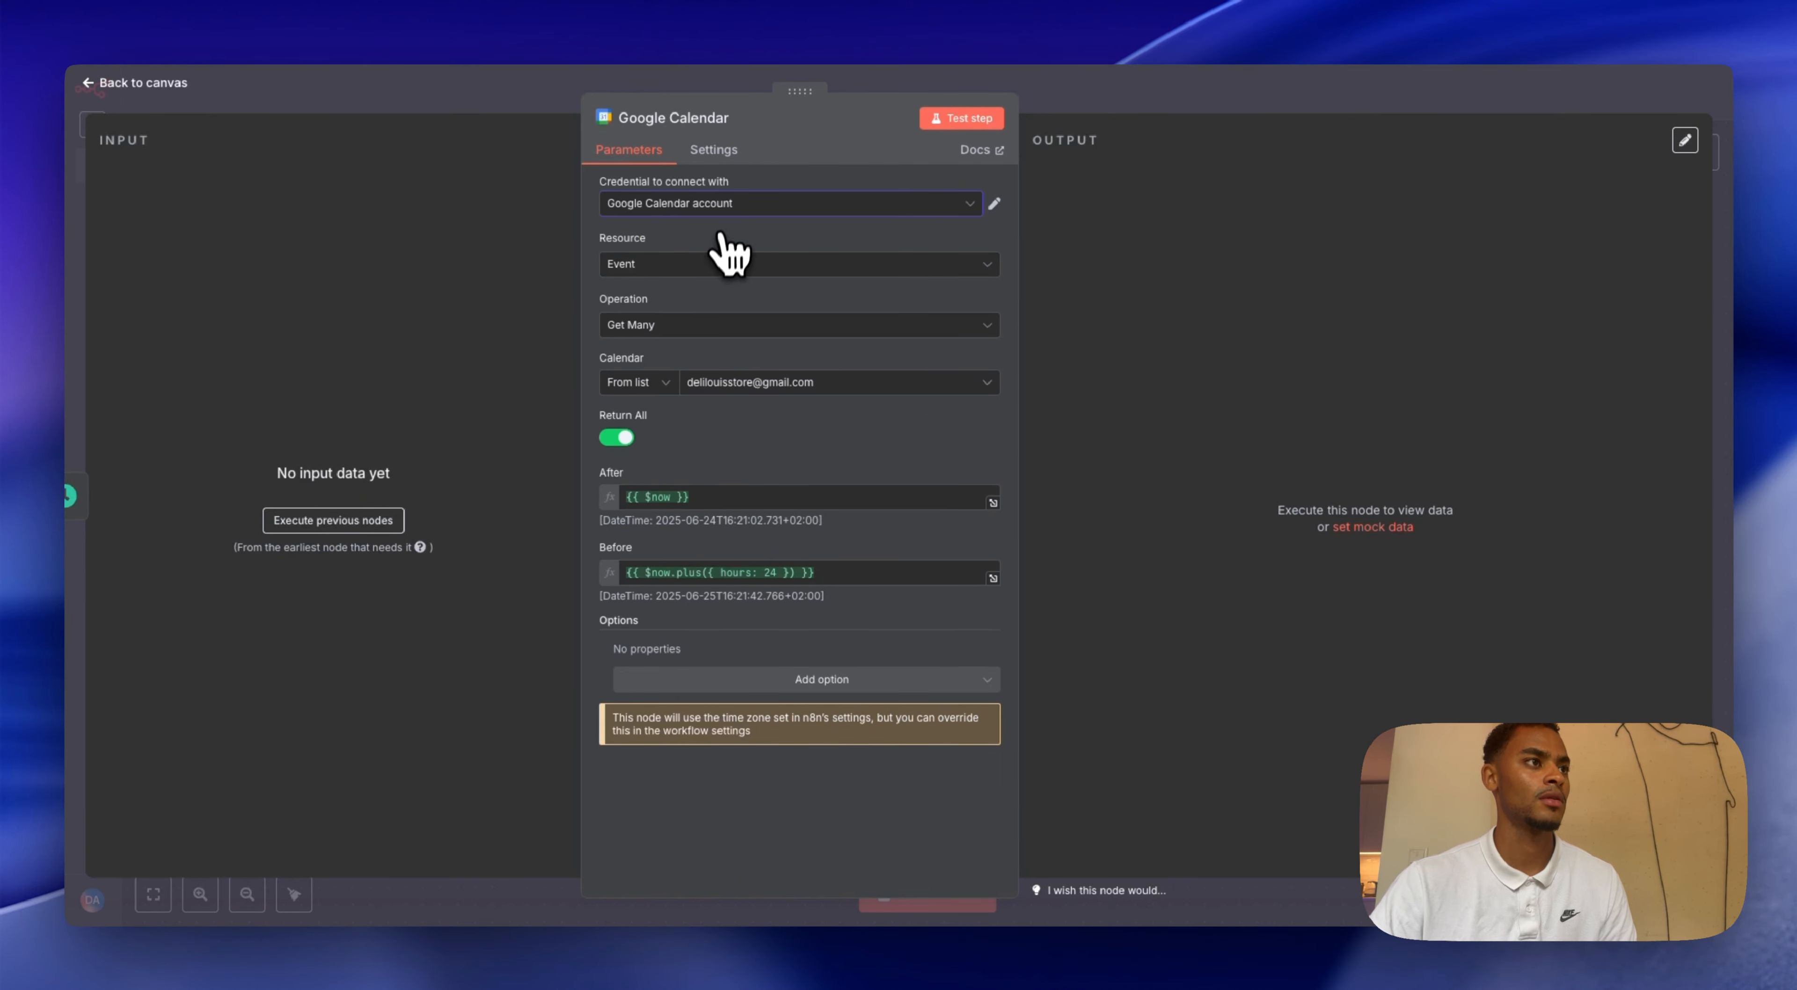
key("Escape")
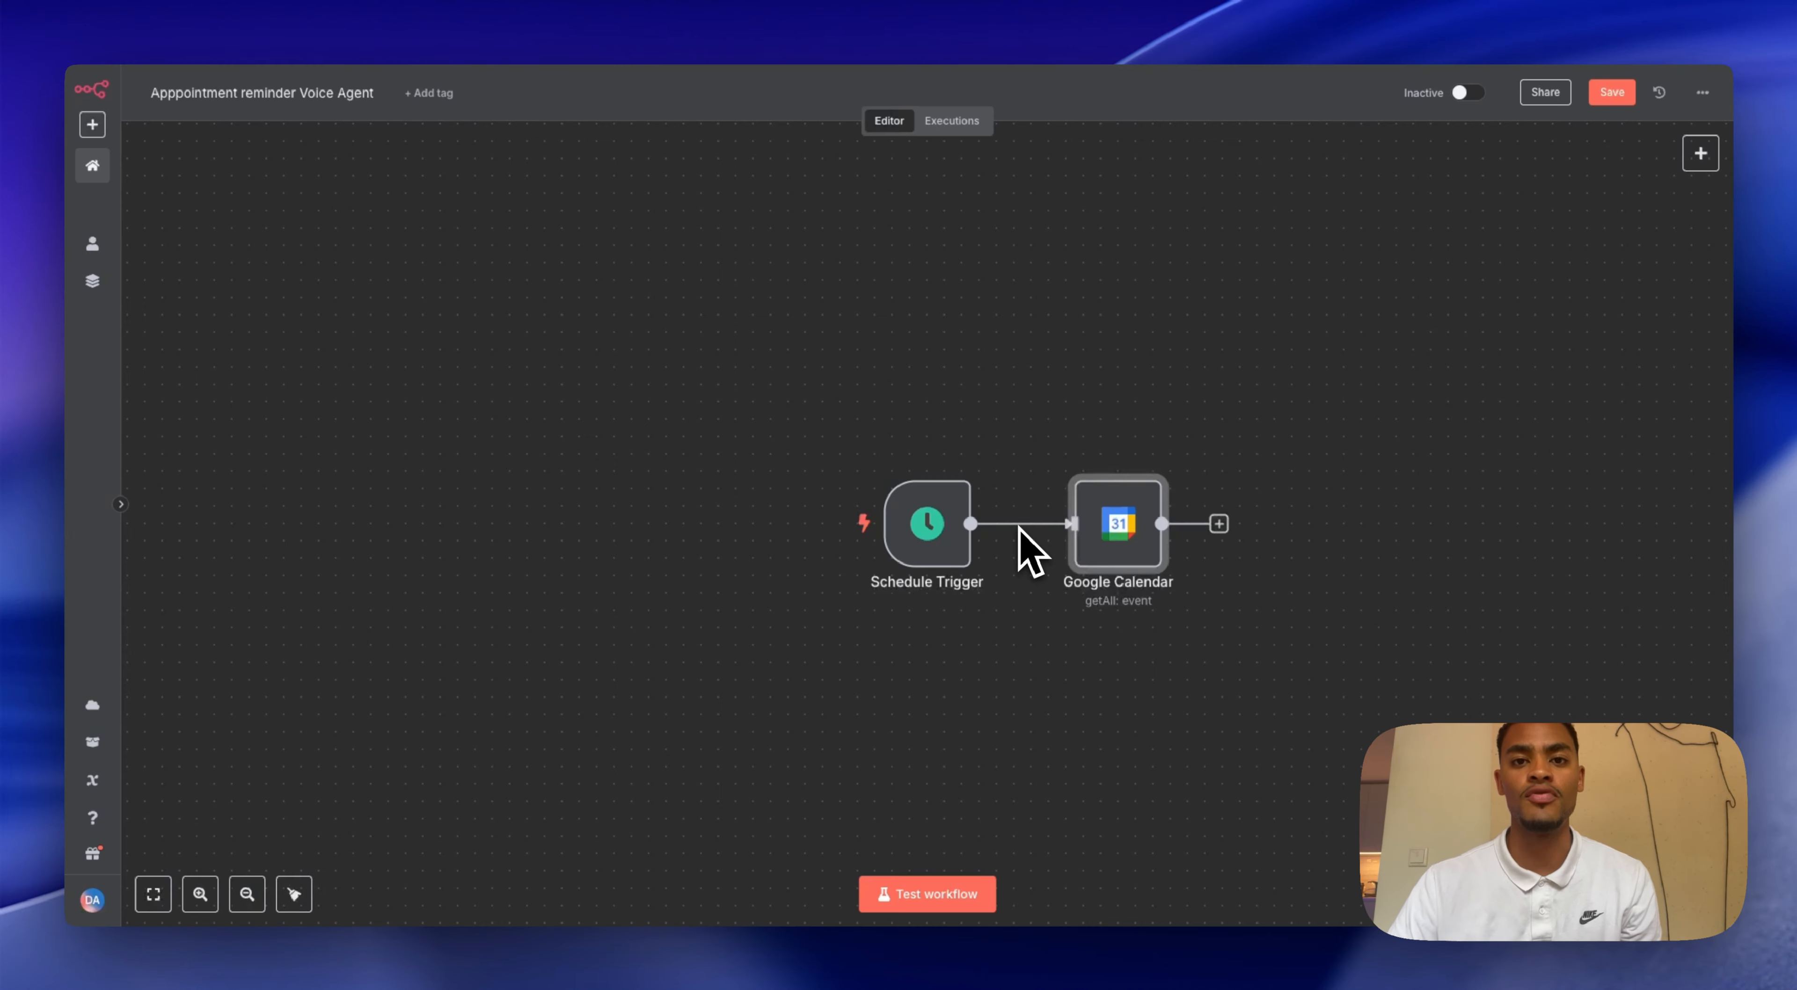
- Switch to Google Calendar, examine the contact details in the SmileBright Appointment Reminder Demo event's description, and save the event
left_click(841, 22)
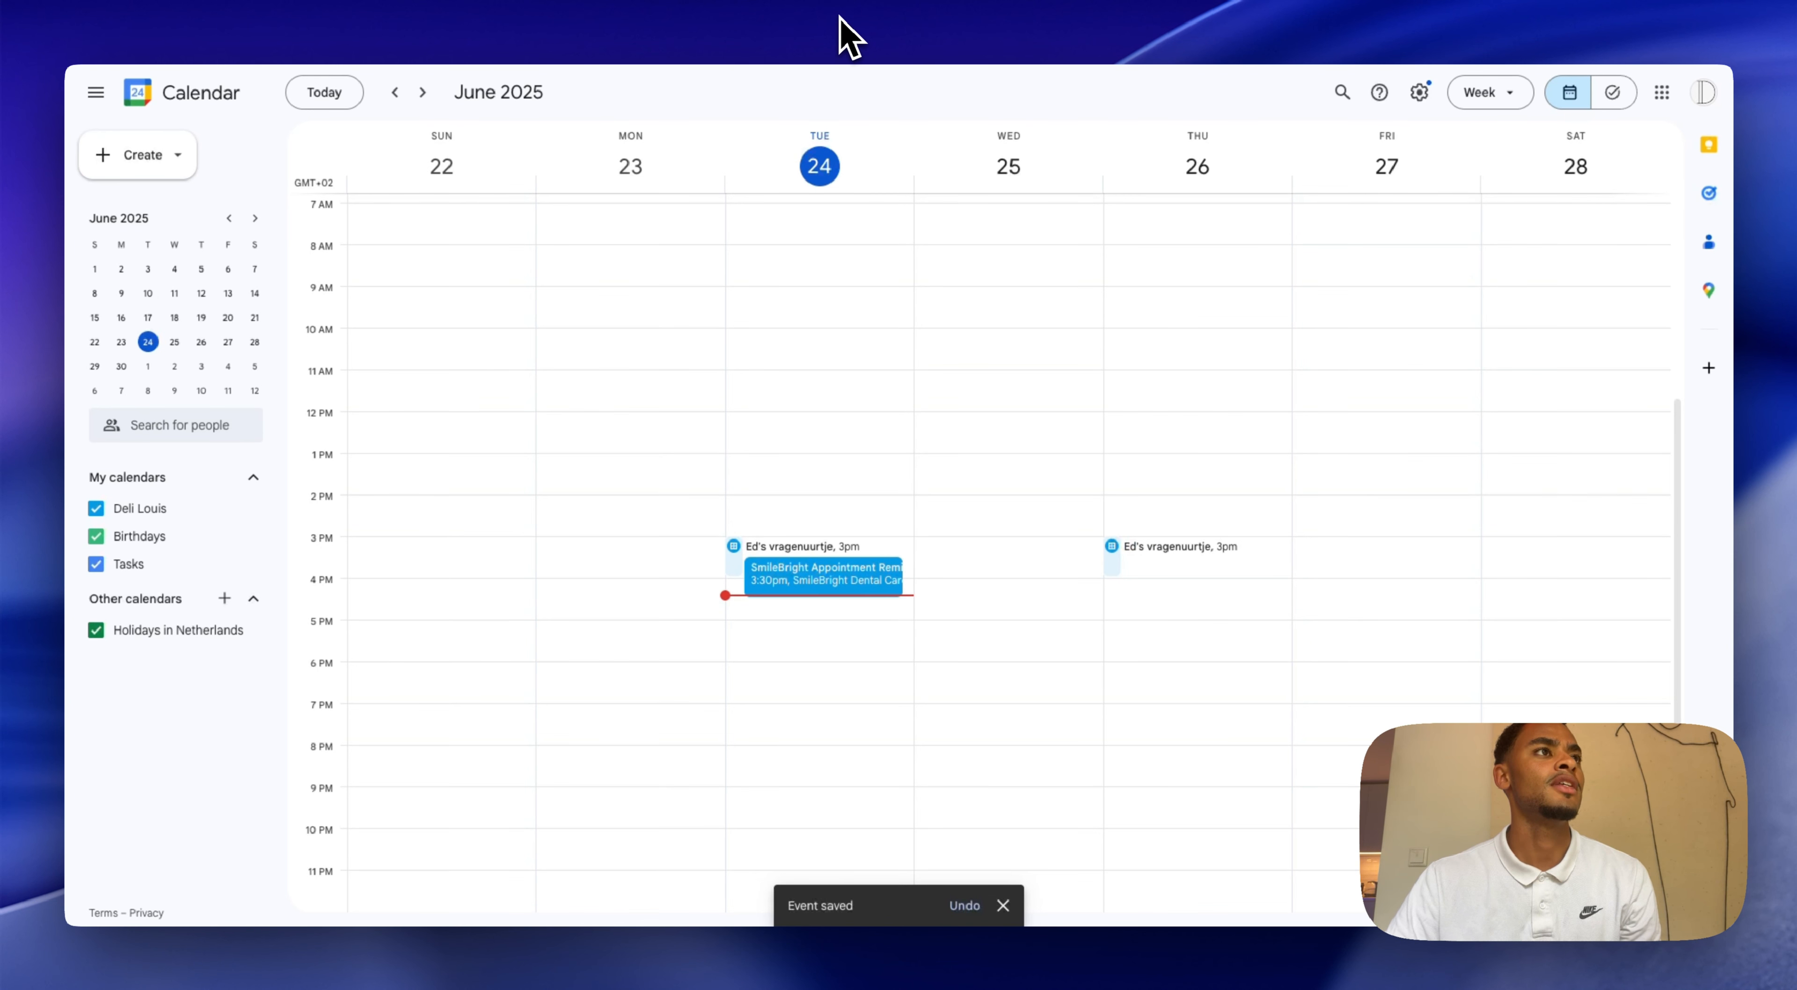
double_click(823, 580)
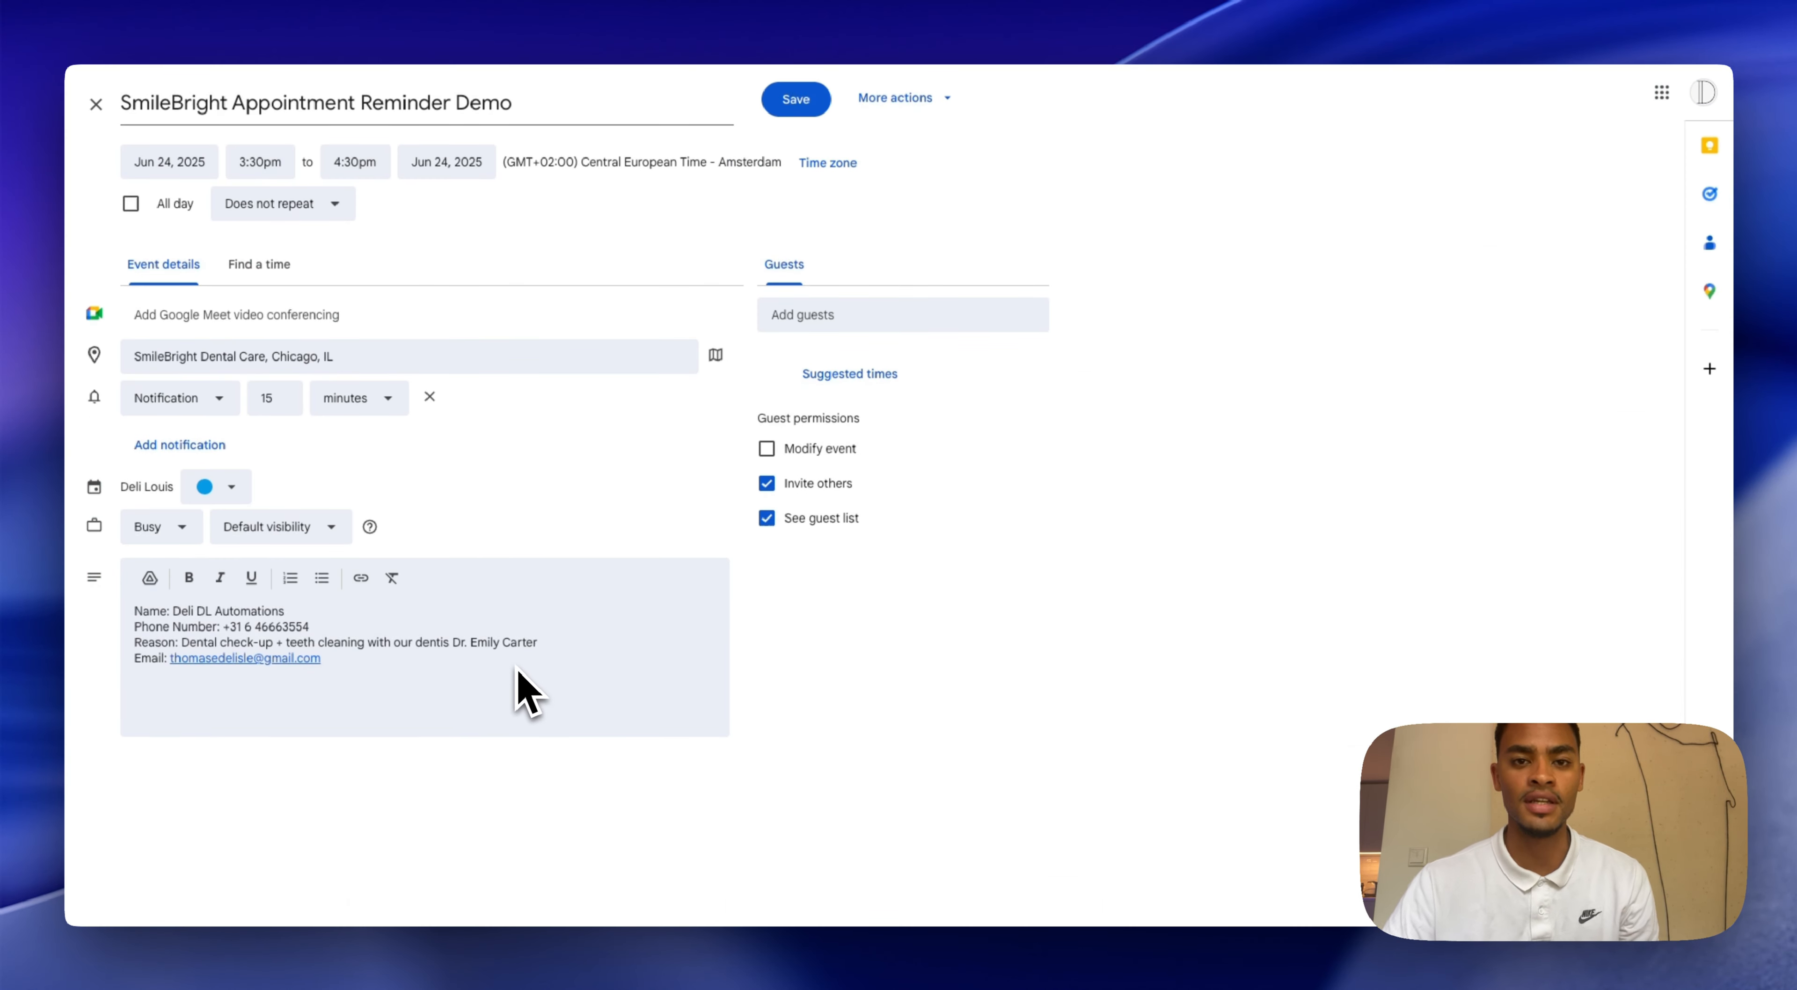
left_click_drag(134, 611, 316, 626)
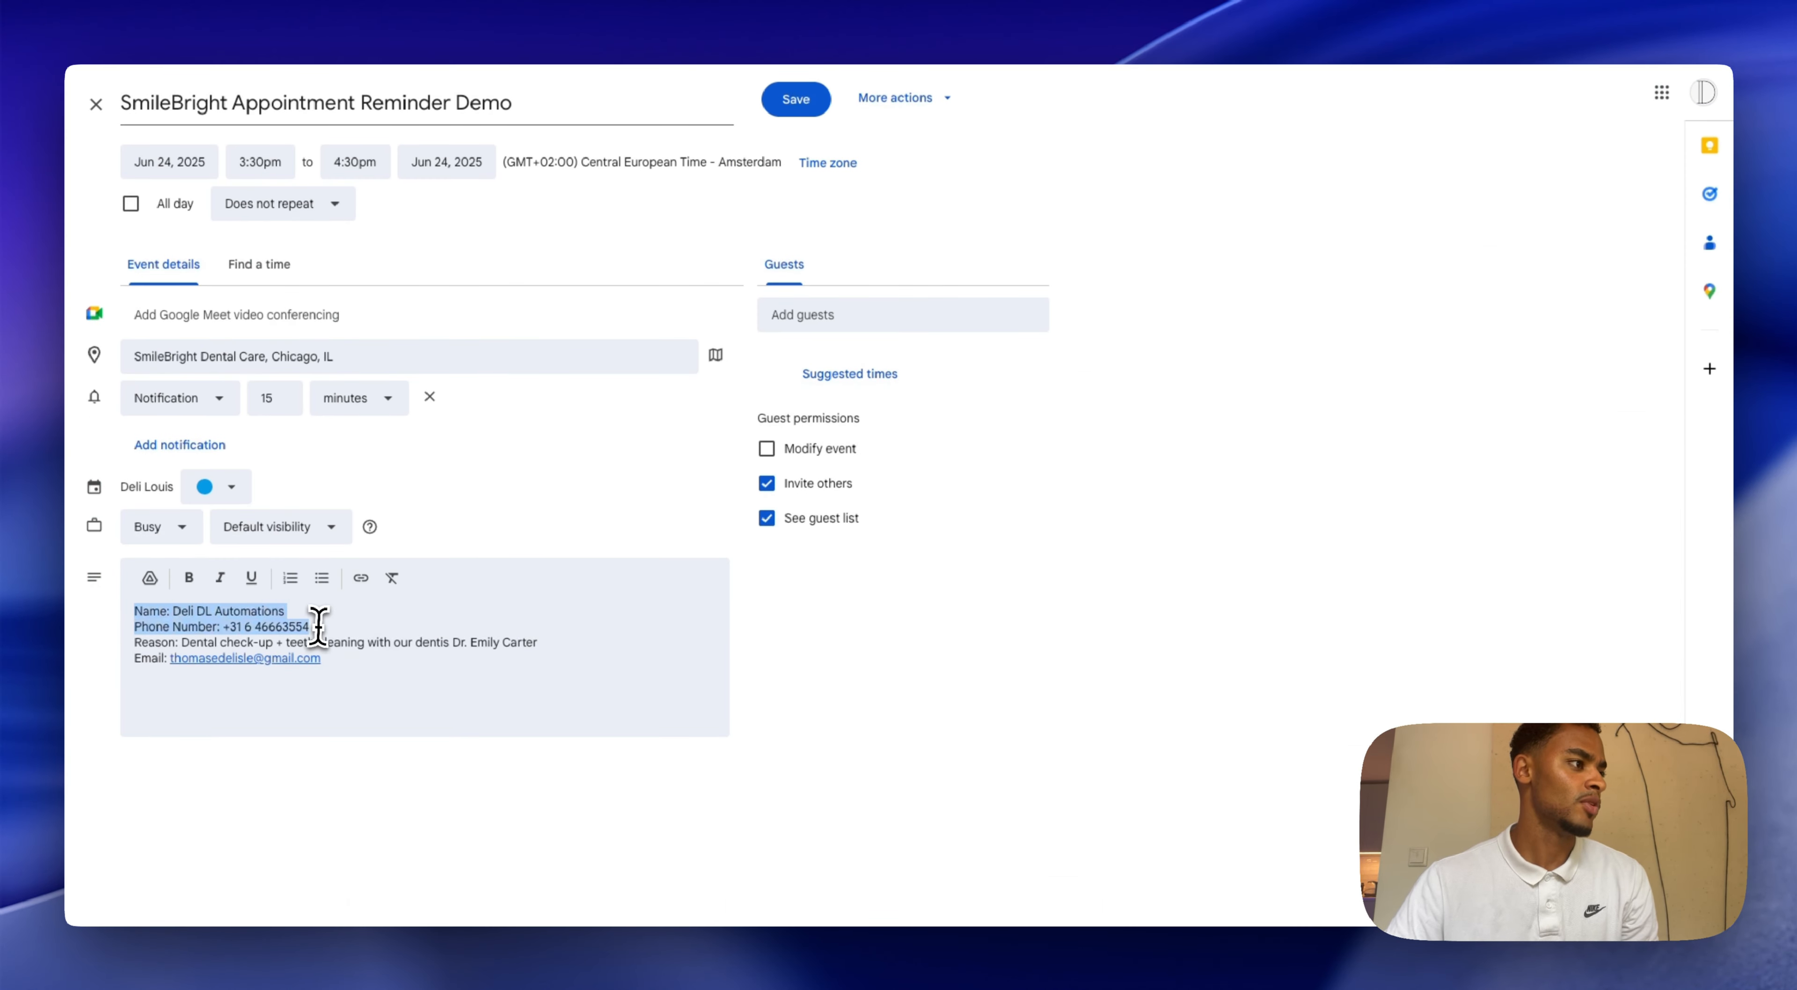
left_click(385, 629)
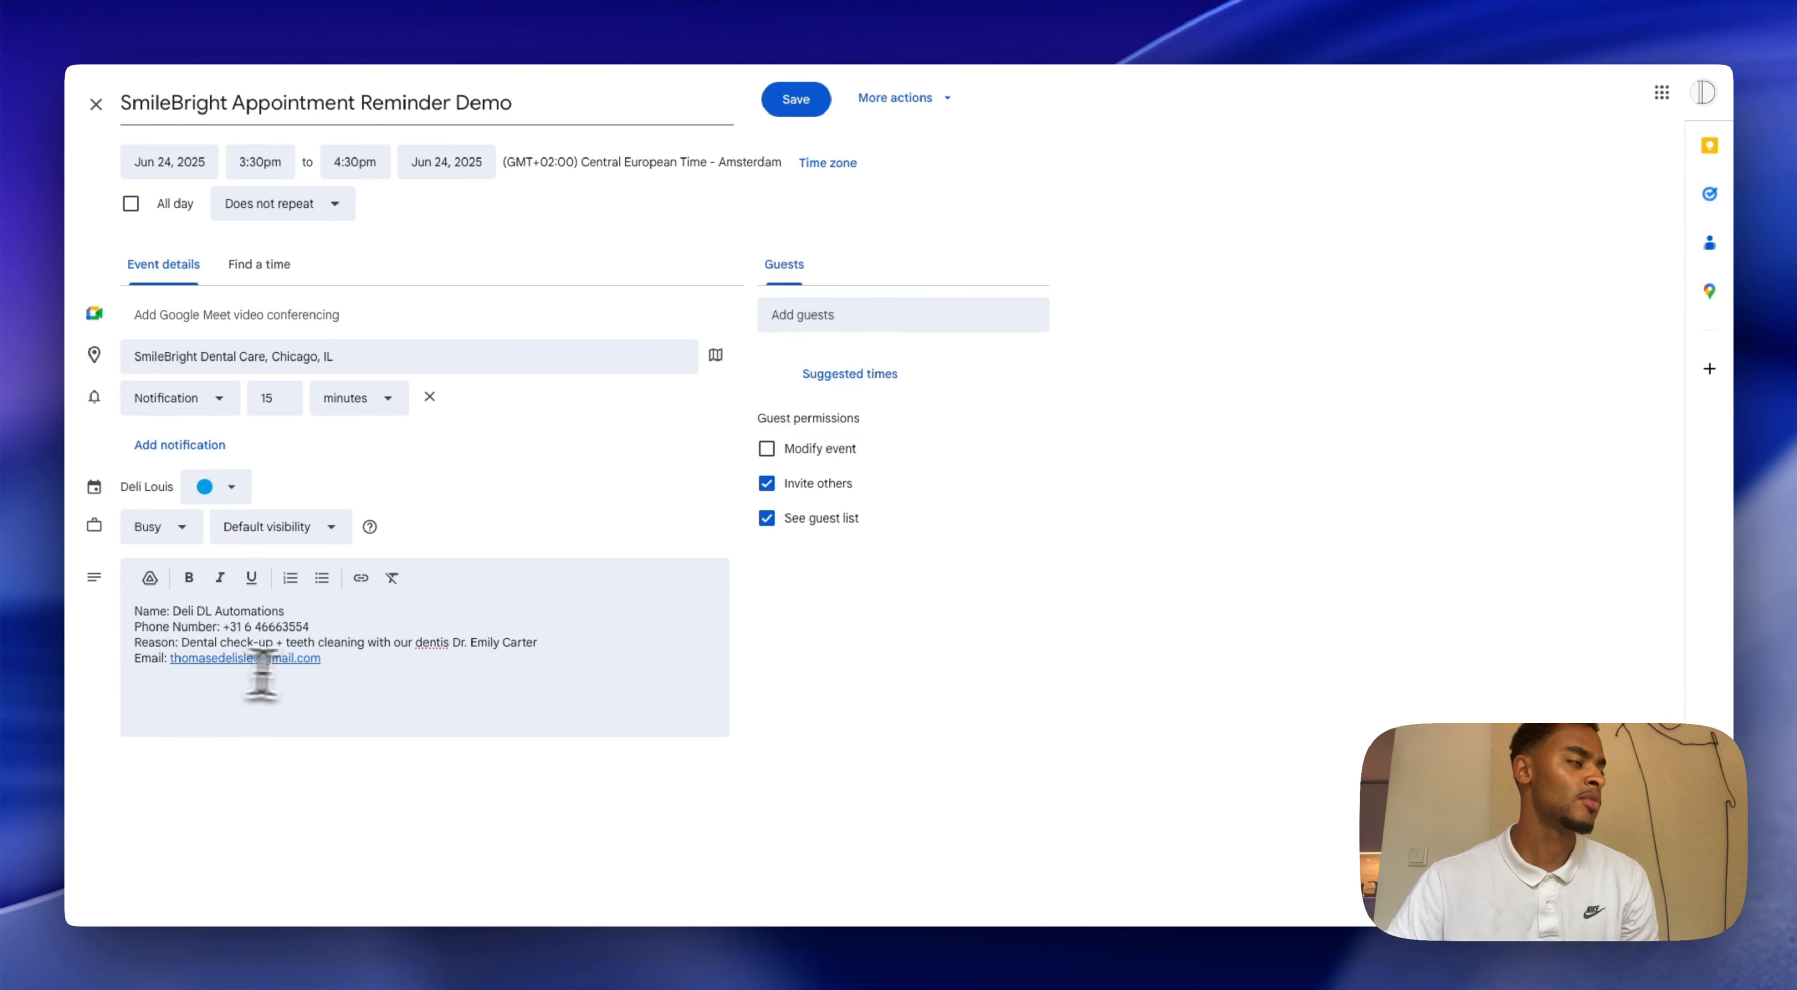
left_click(797, 101)
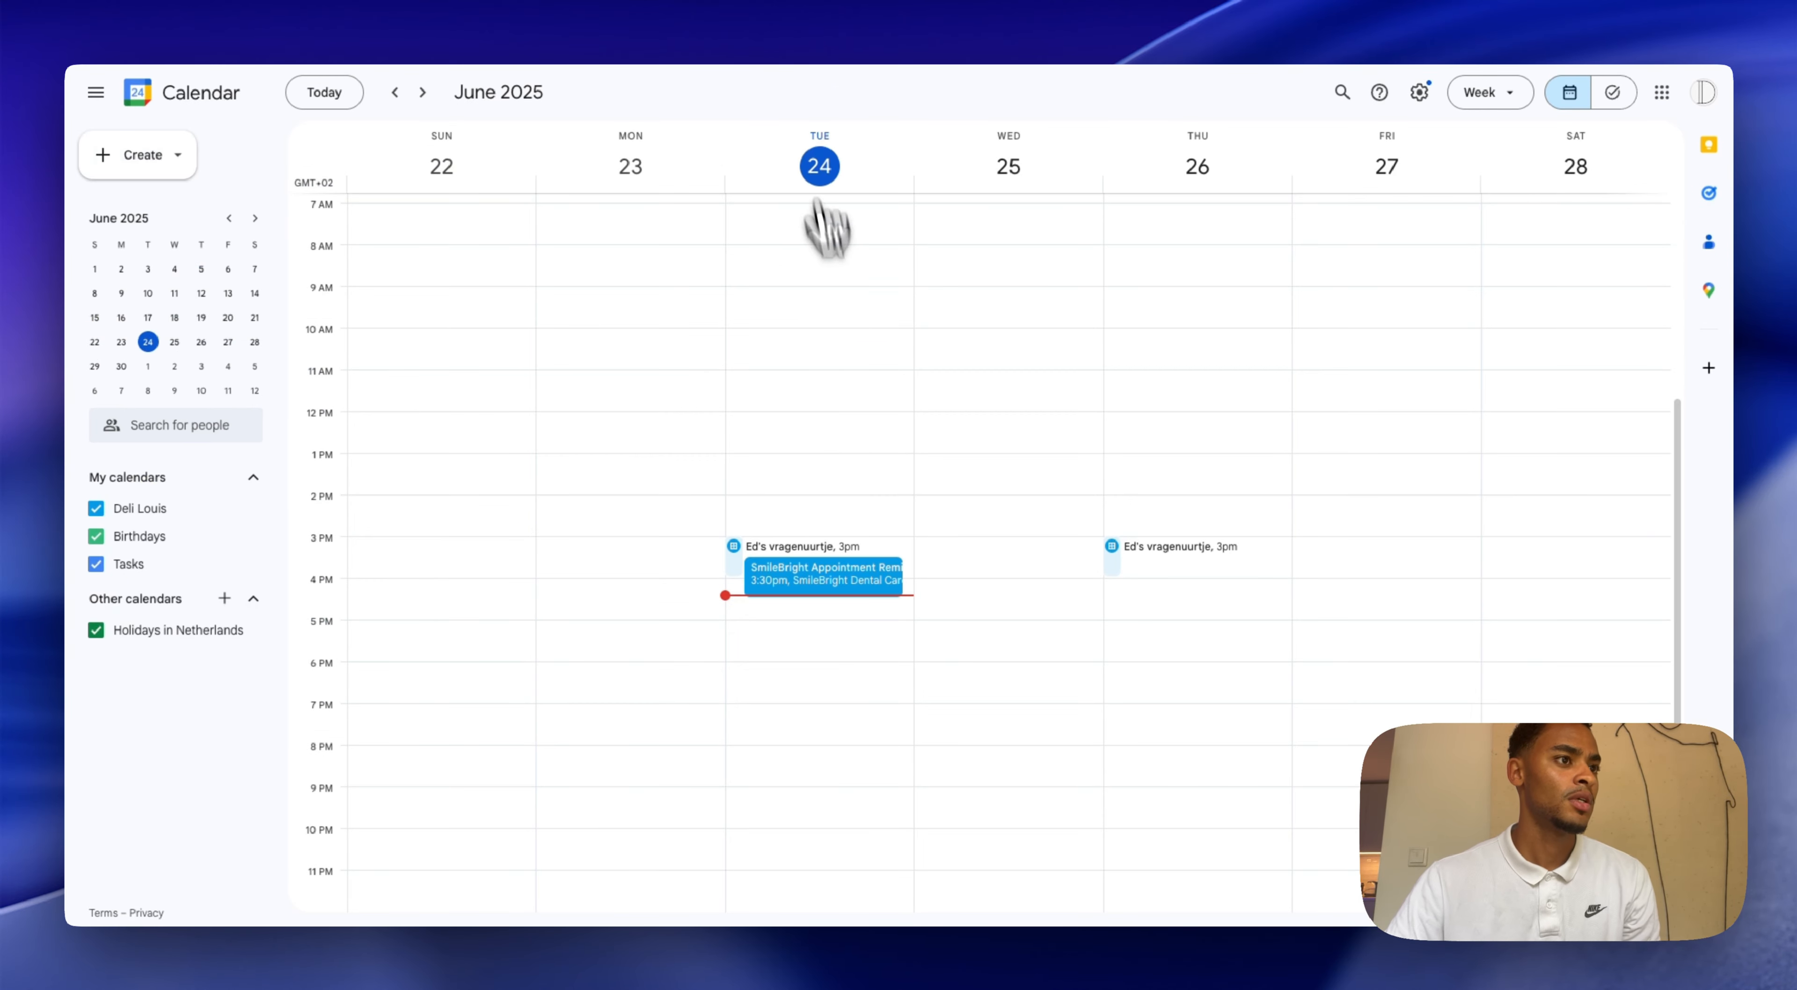
- Switch back to n8n, test the Google Calendar node, examine the event fields in its output table, and close the node
left_click(434, 15)
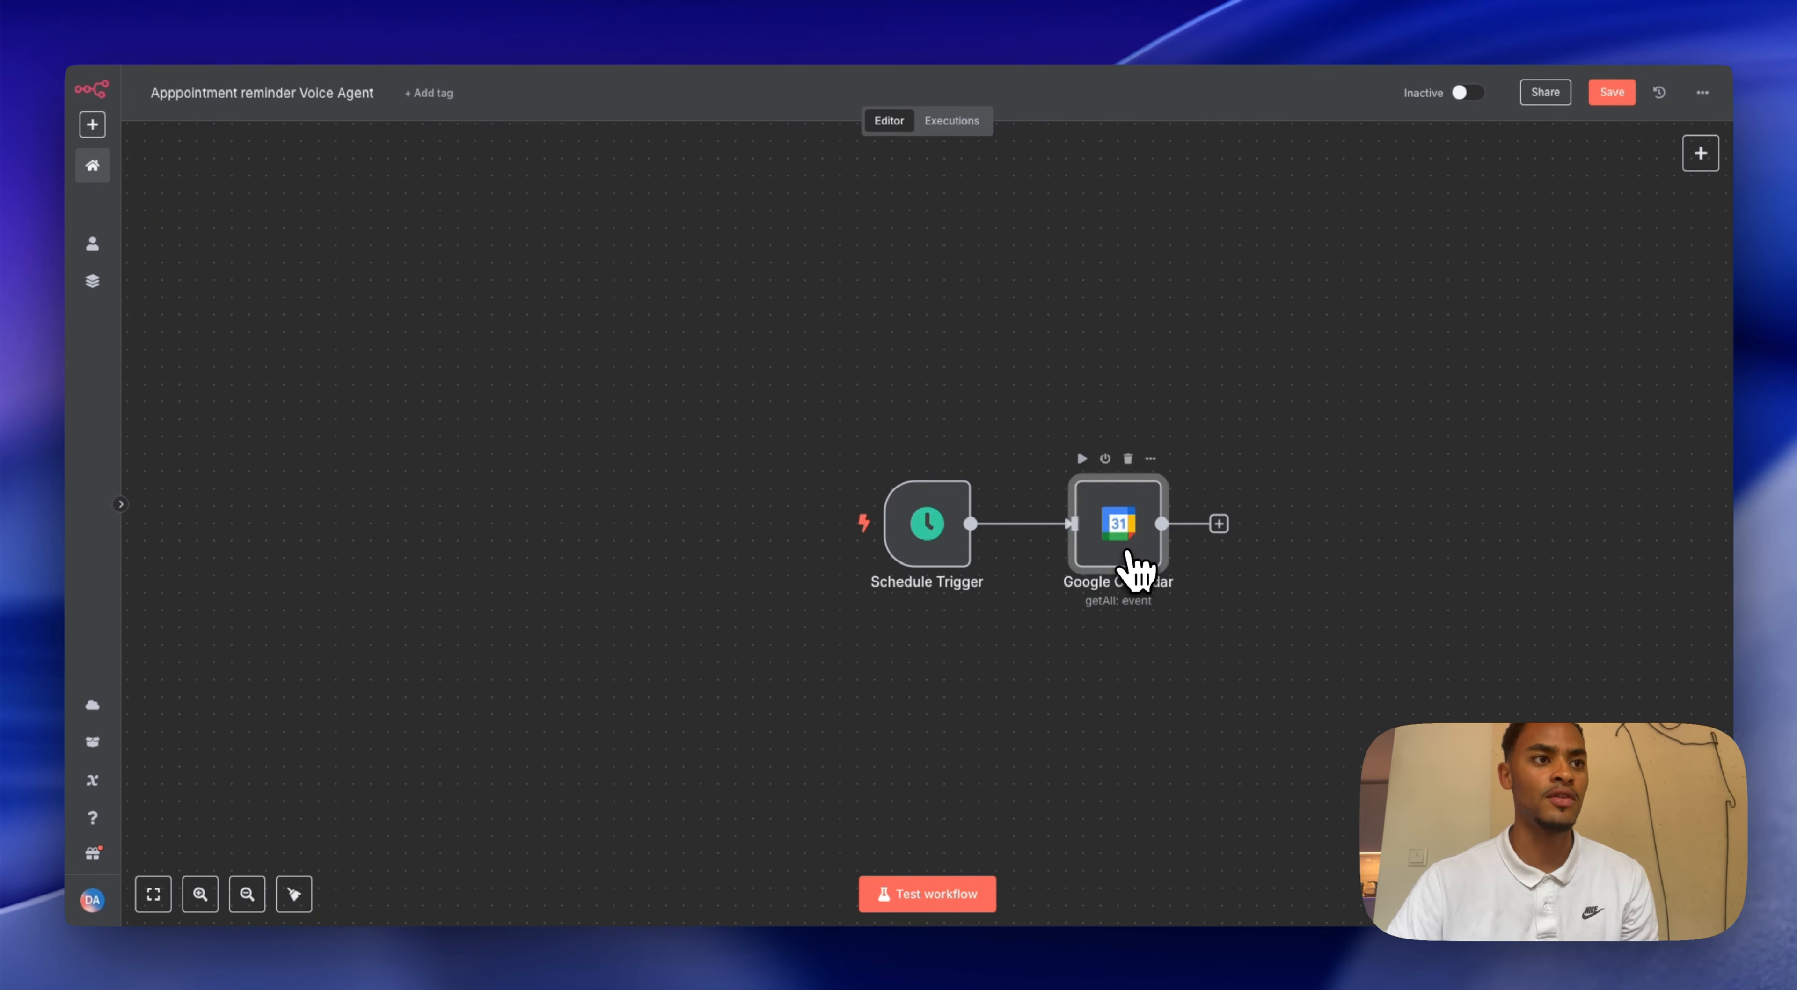
double_click(1130, 551)
left_click(963, 119)
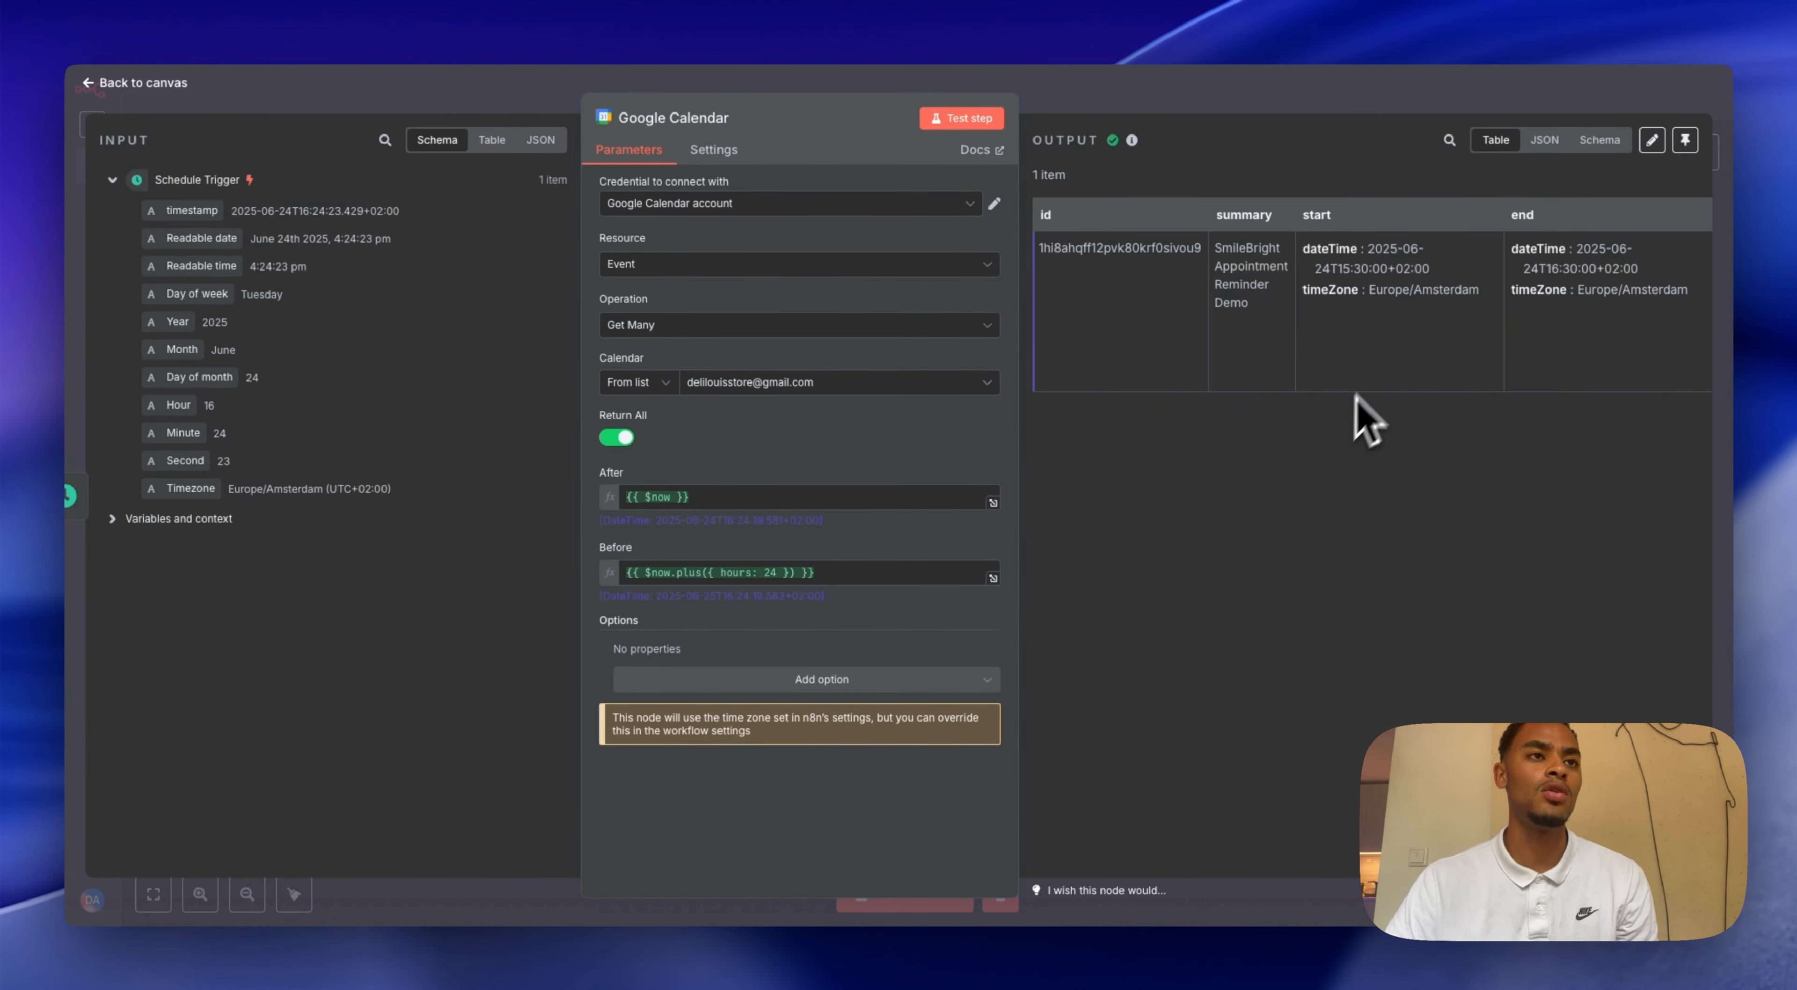
scroll(1401, 352, "right", 5)
scroll(1401, 352, "right", 8)
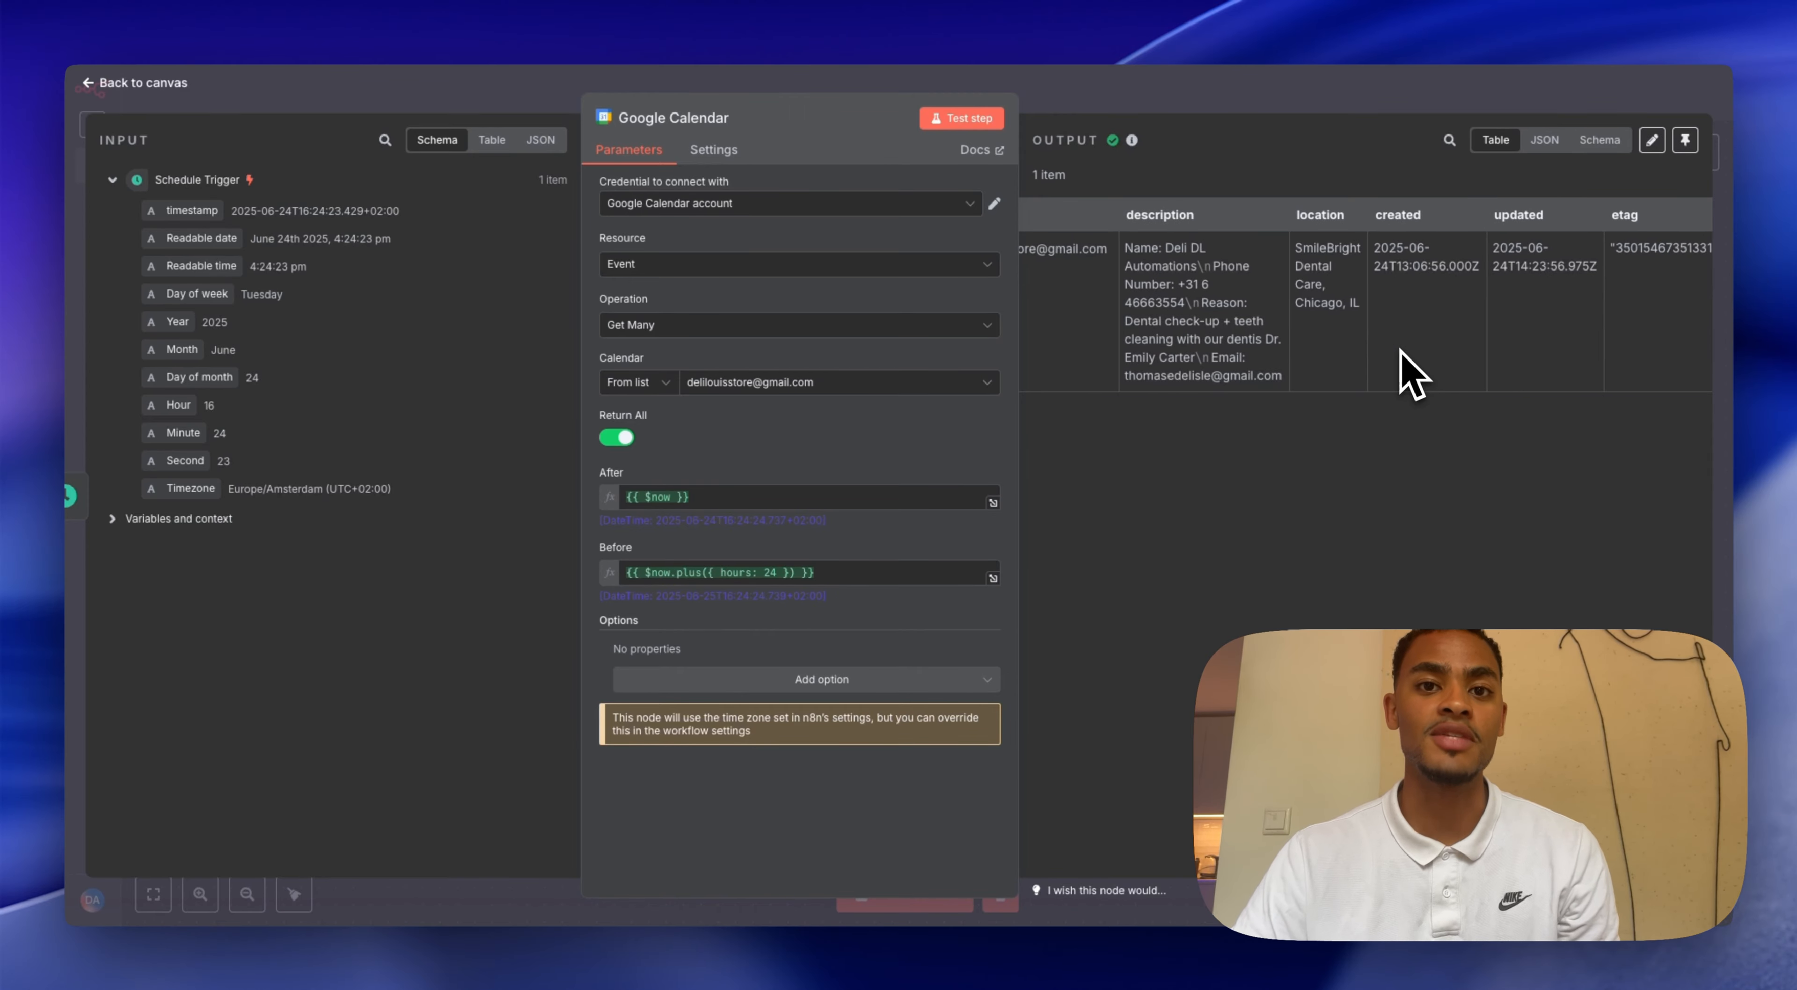
scroll(1401, 352, "right", 6)
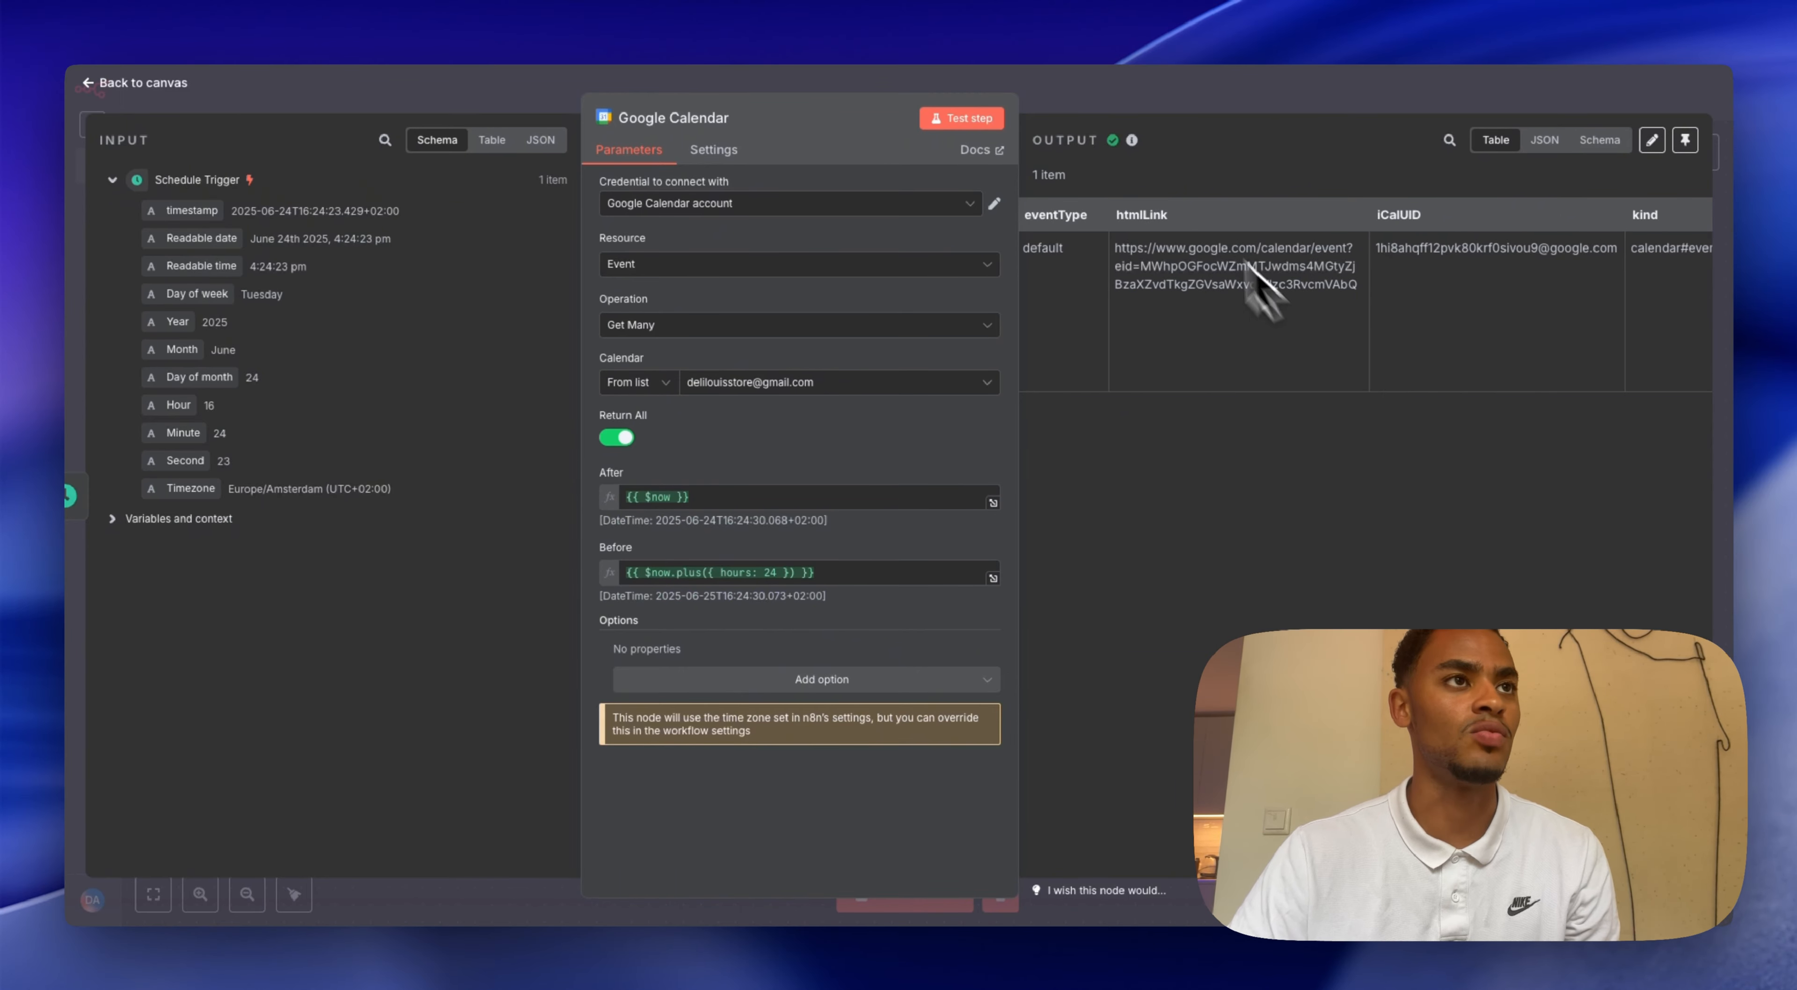
left_click(1131, 99)
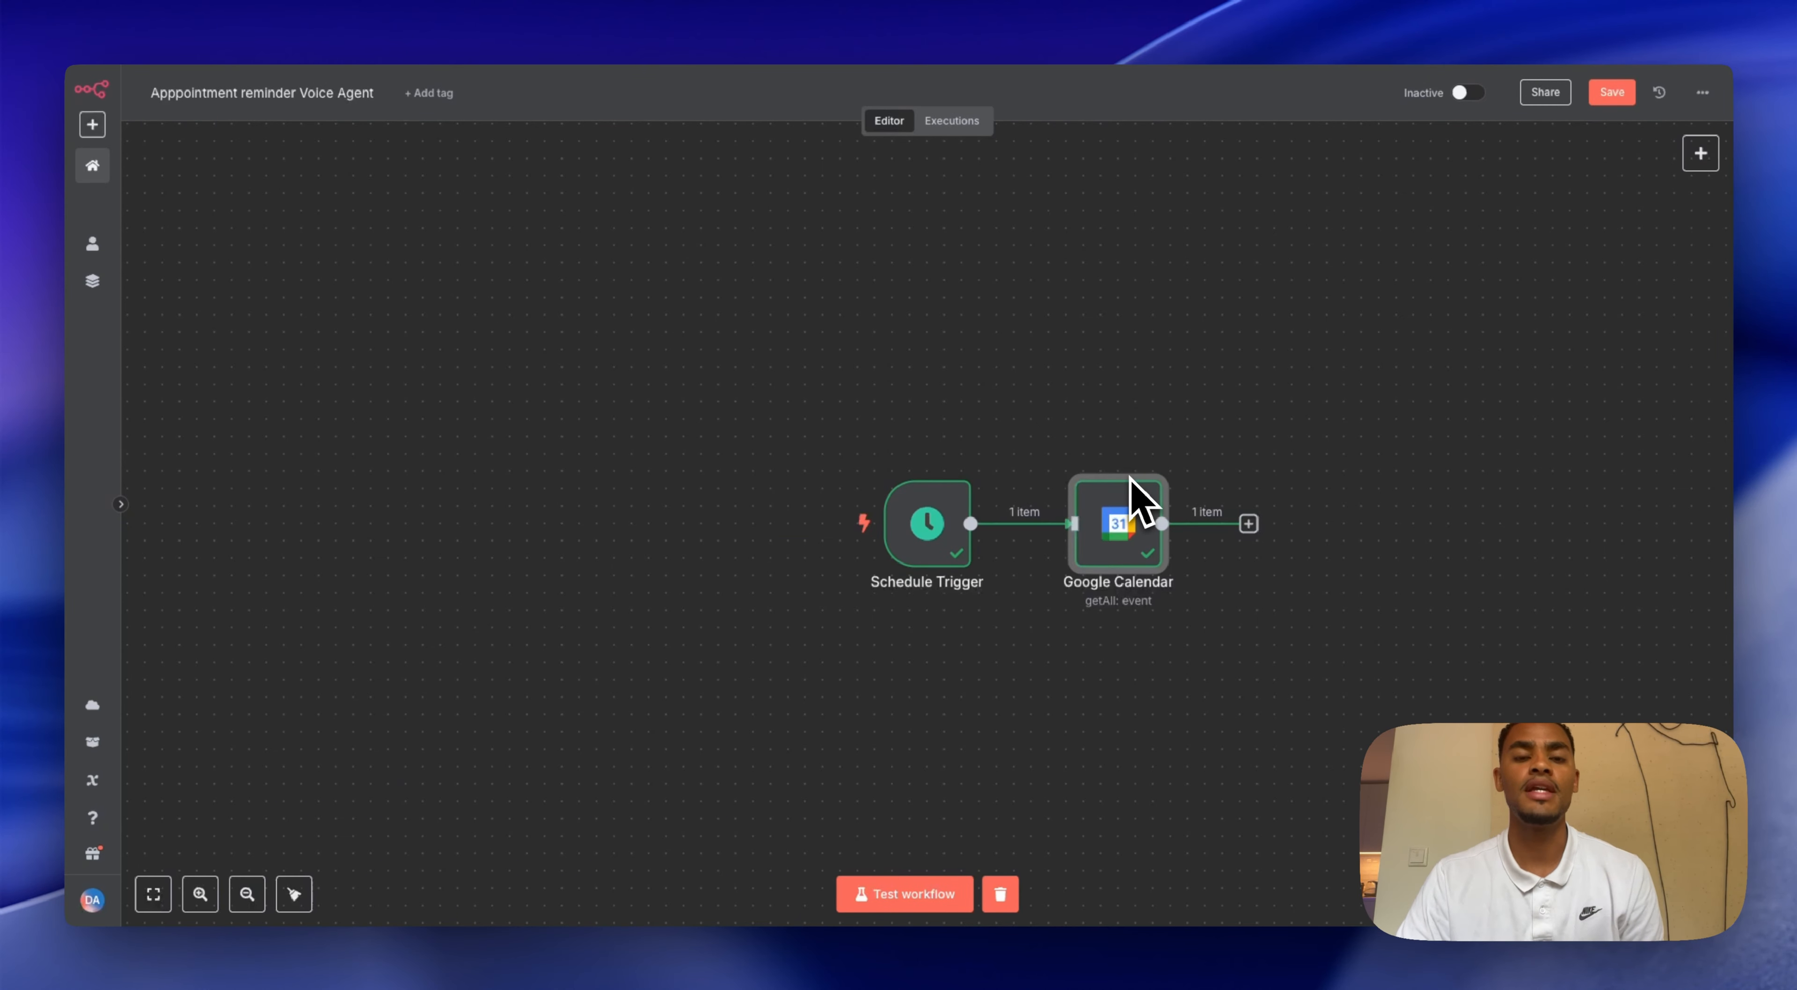
- Add an AI Agent node after Google Calendar and set its user prompt source to Define below
left_click(1249, 524)
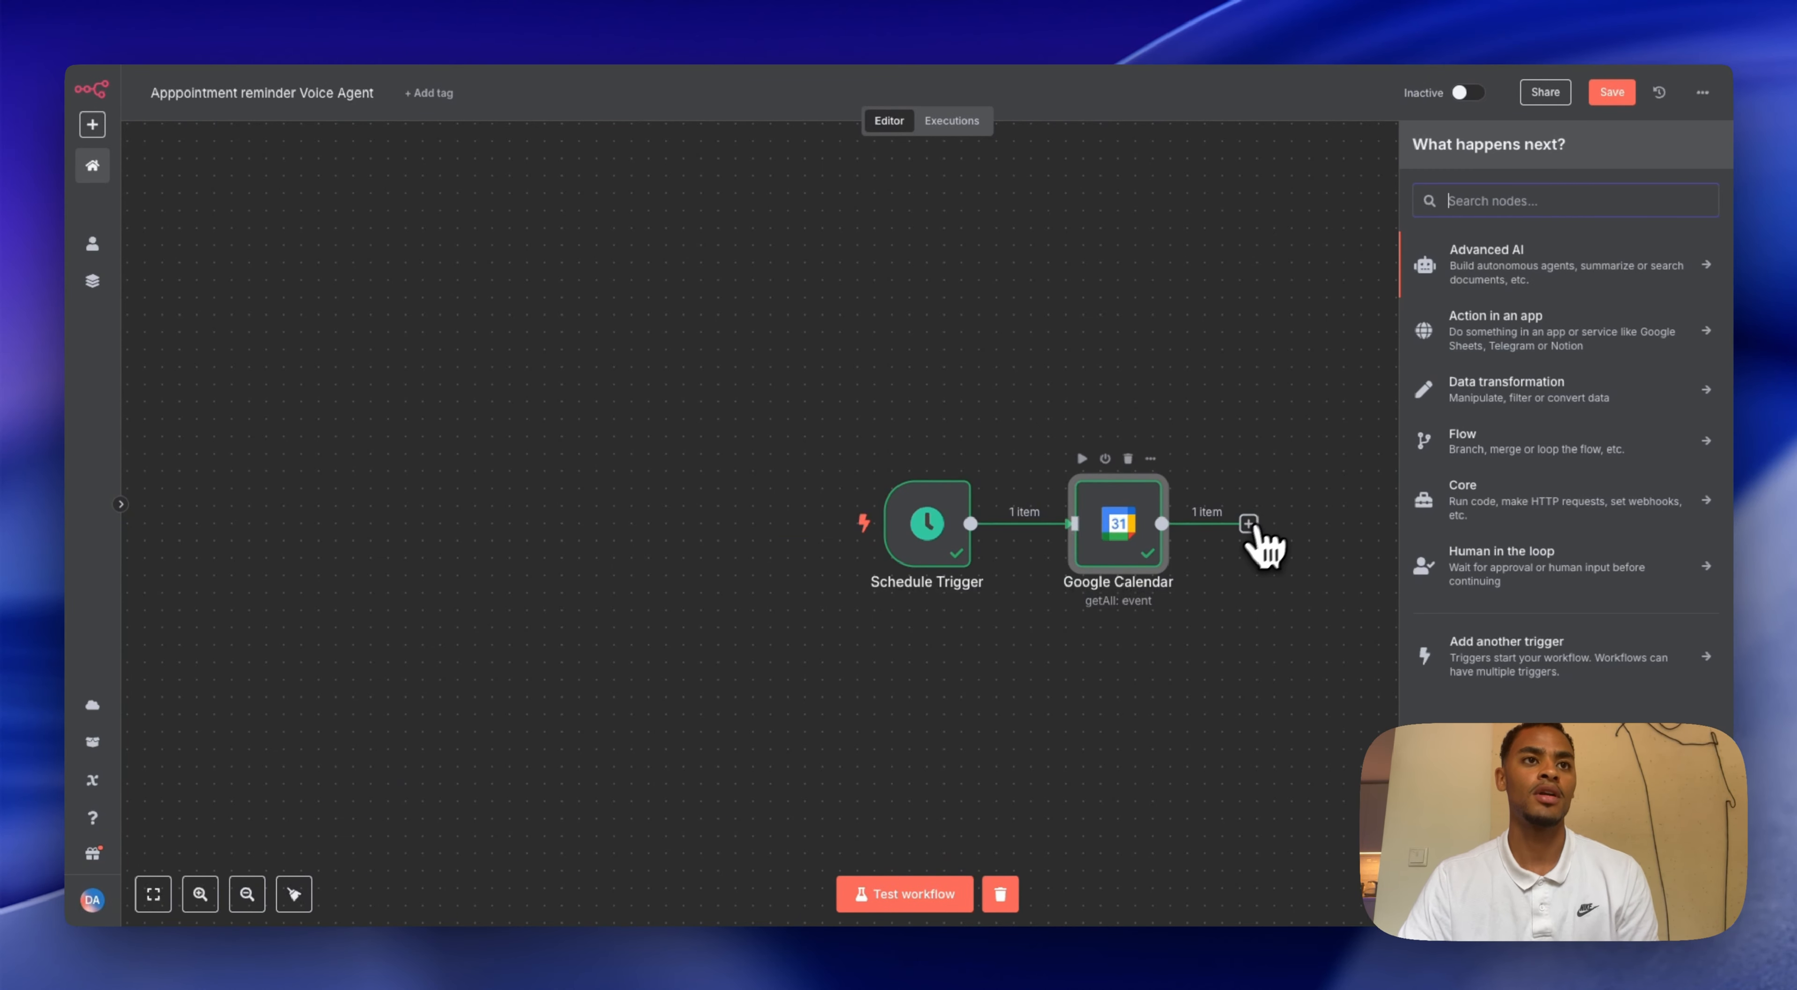
type("ai agent")
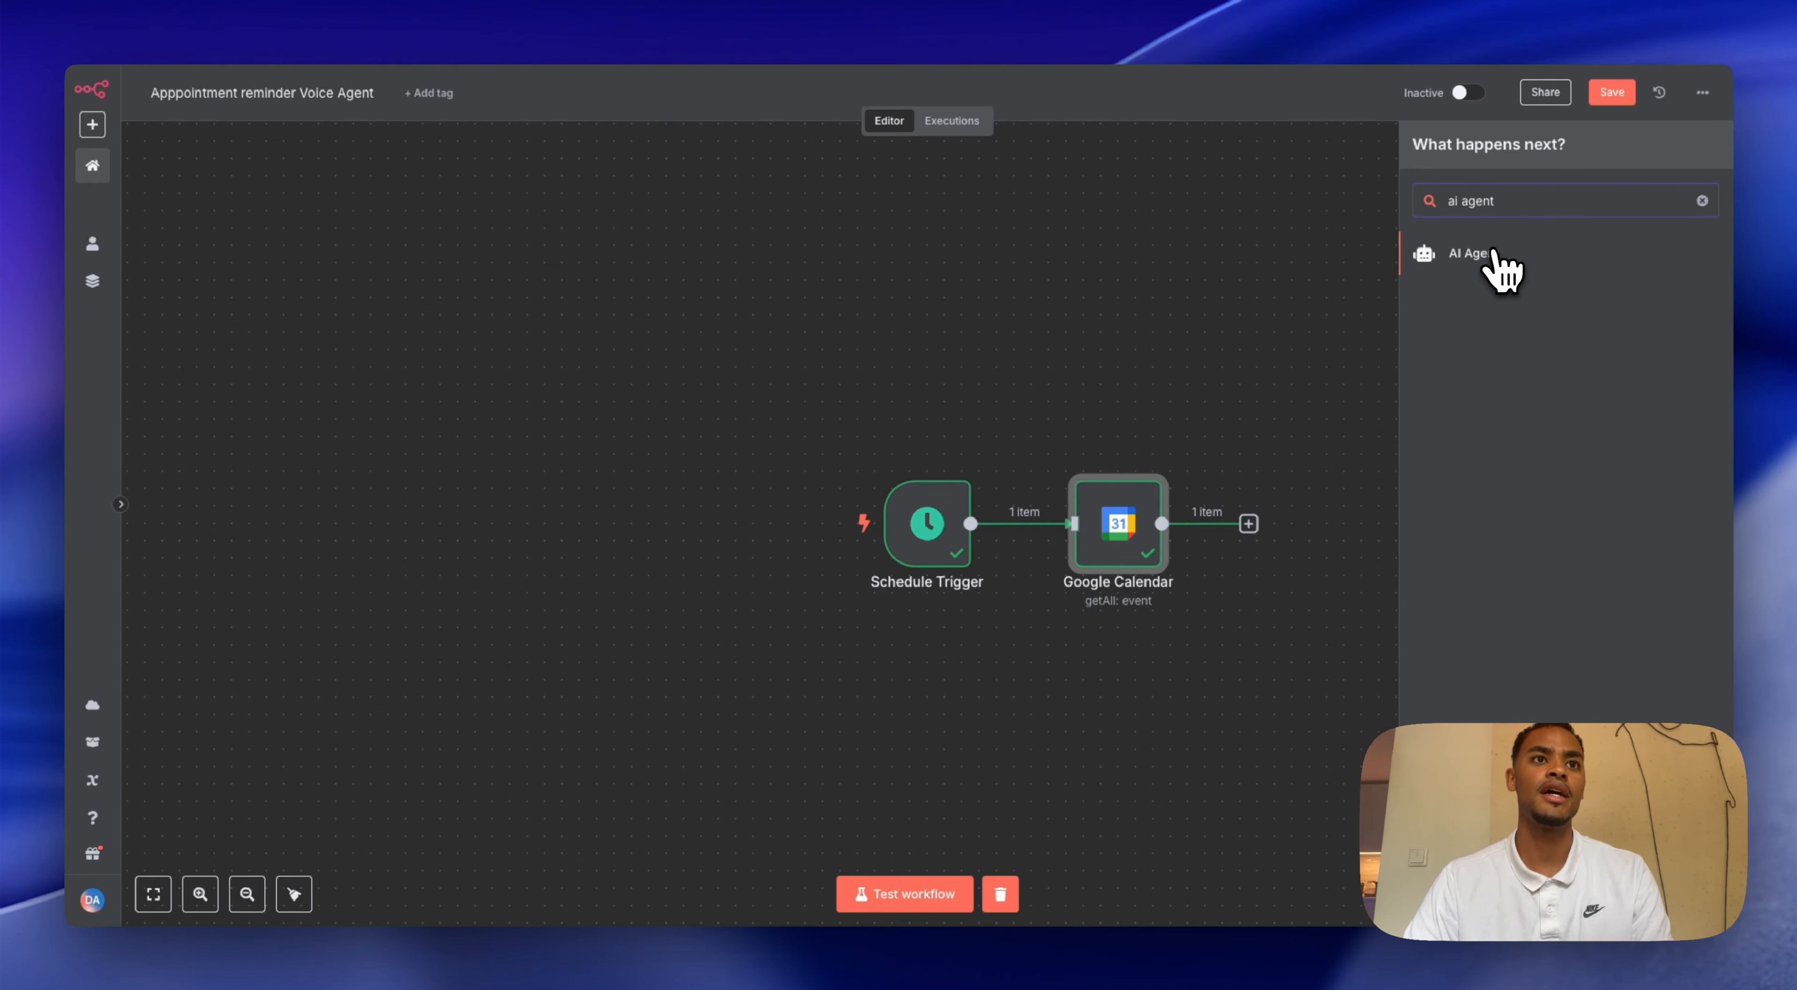
left_click(1495, 255)
left_click(802, 268)
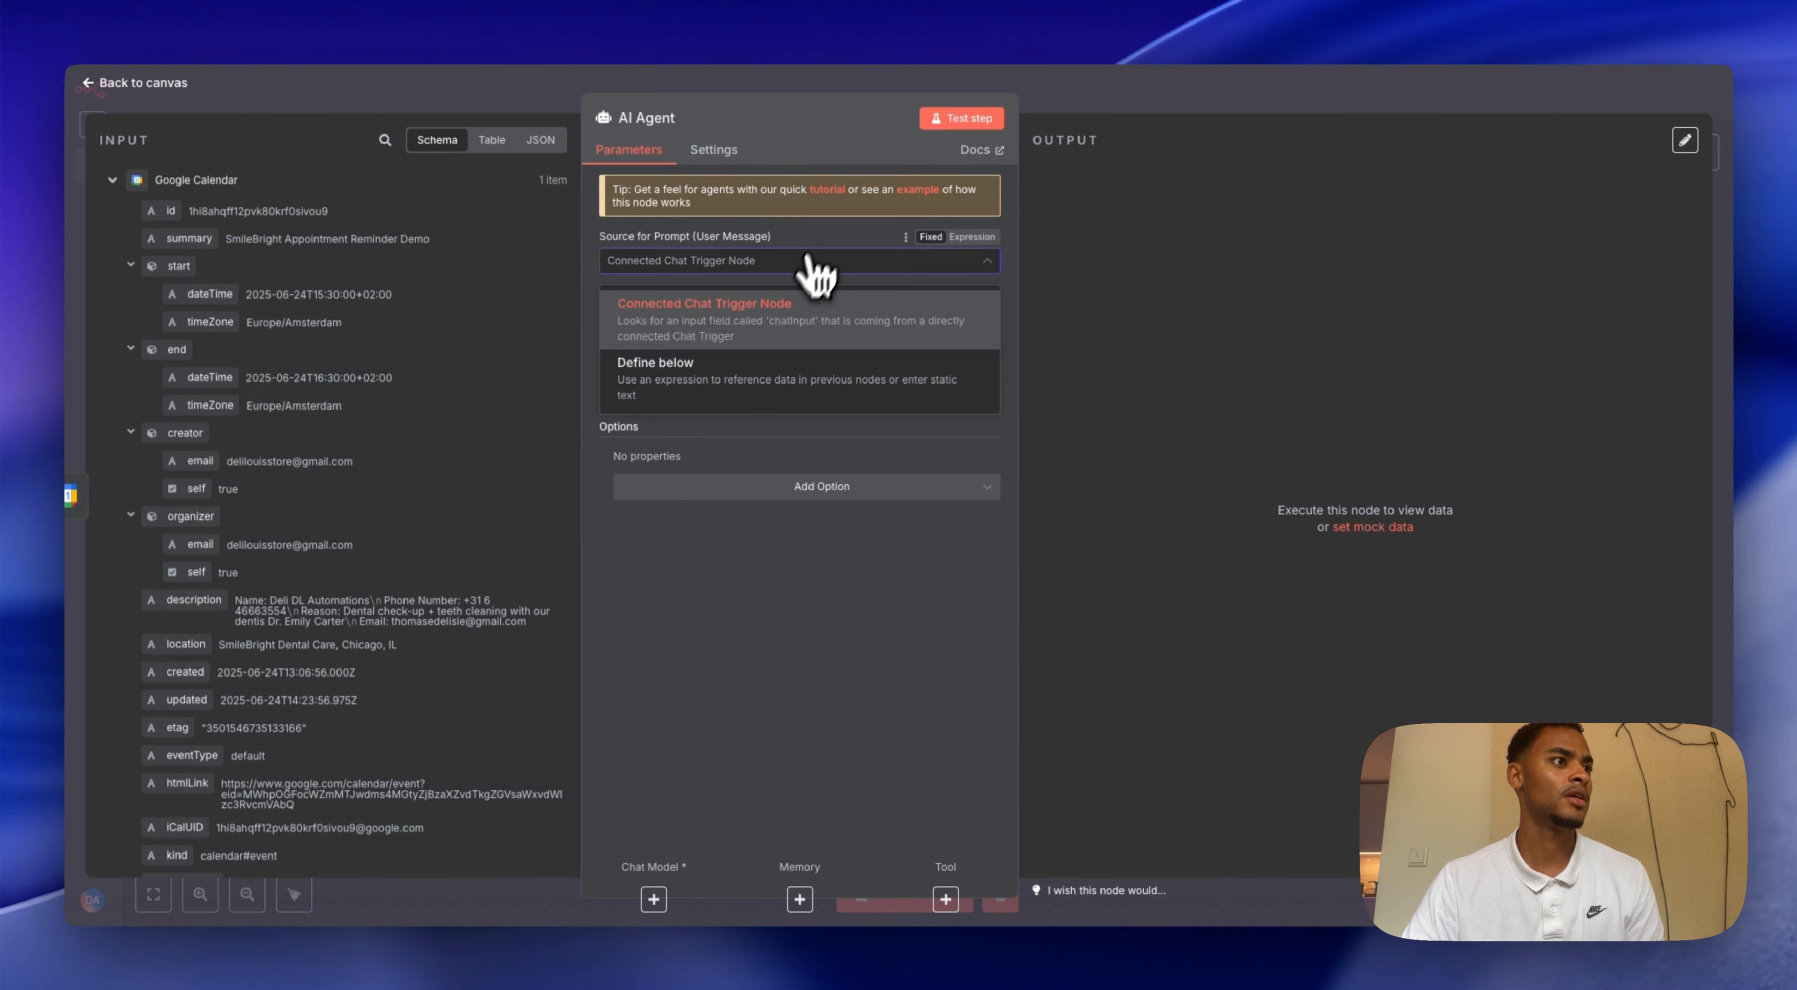
left_click(742, 380)
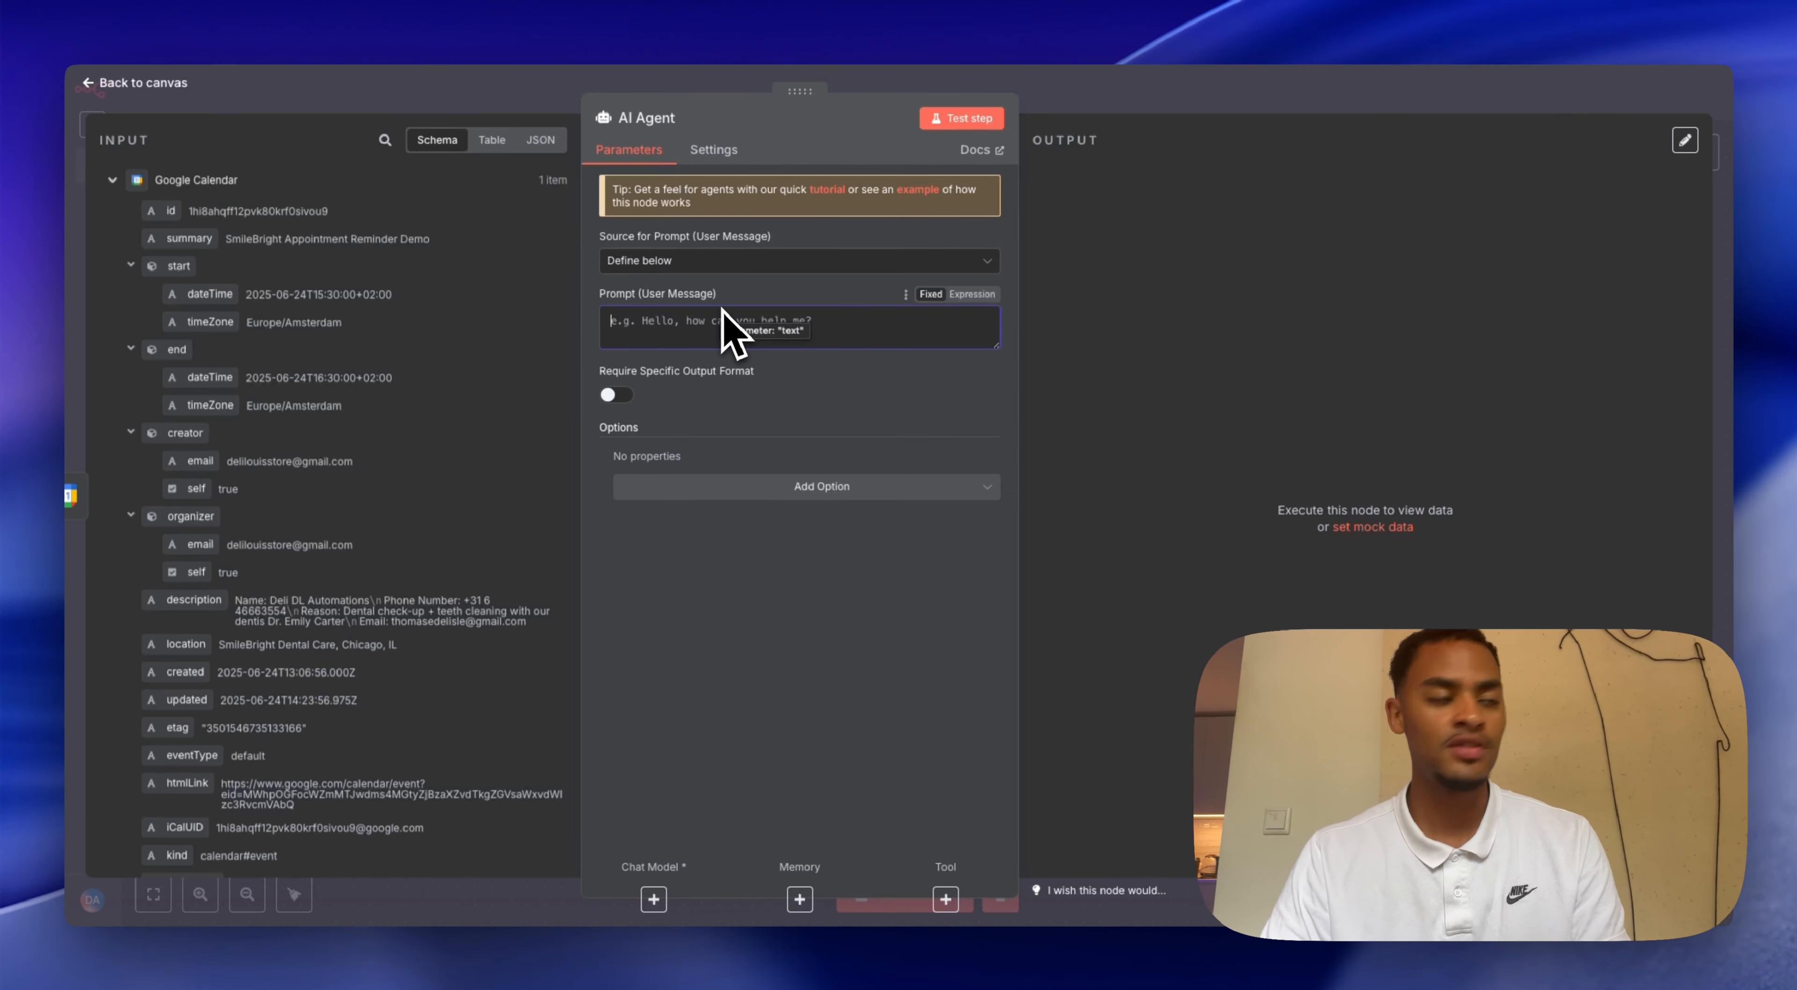
- Enter "Appointment Description: {{ $json.description }}" and "Start Time: {{ $json.start.dateTime }}" in the user prompt, separated by a blank line
type("Appoint")
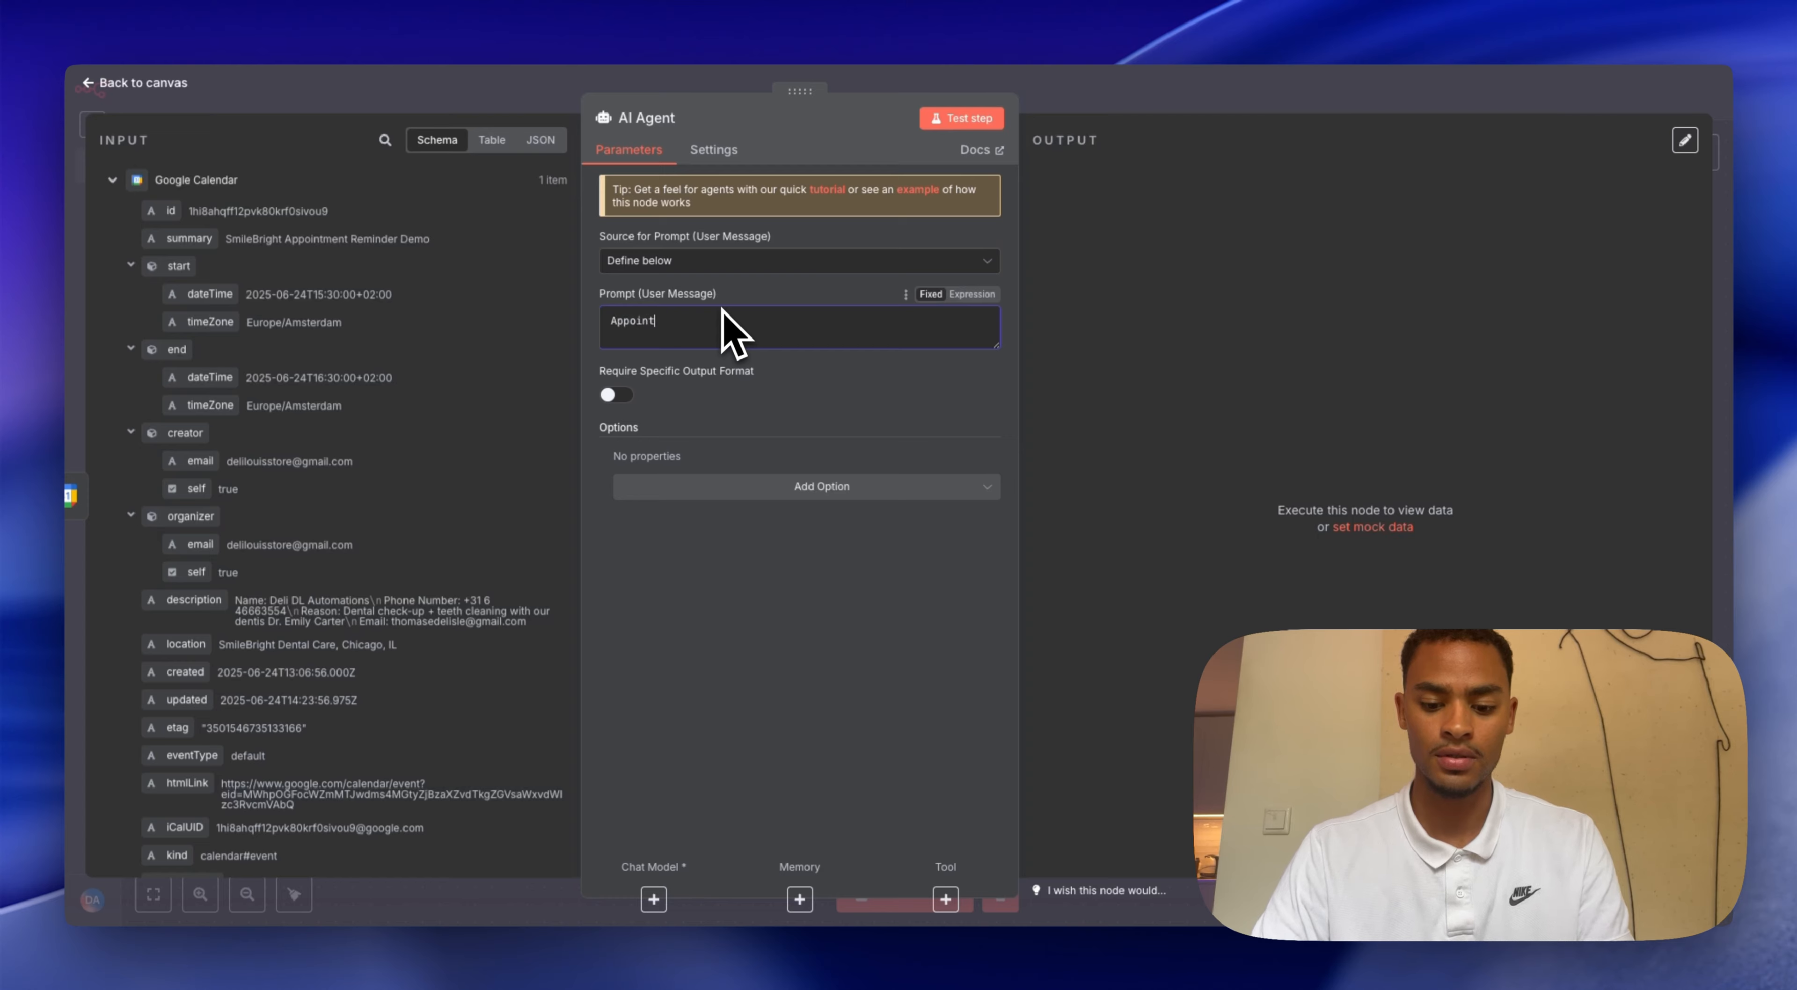
type("ment Description:")
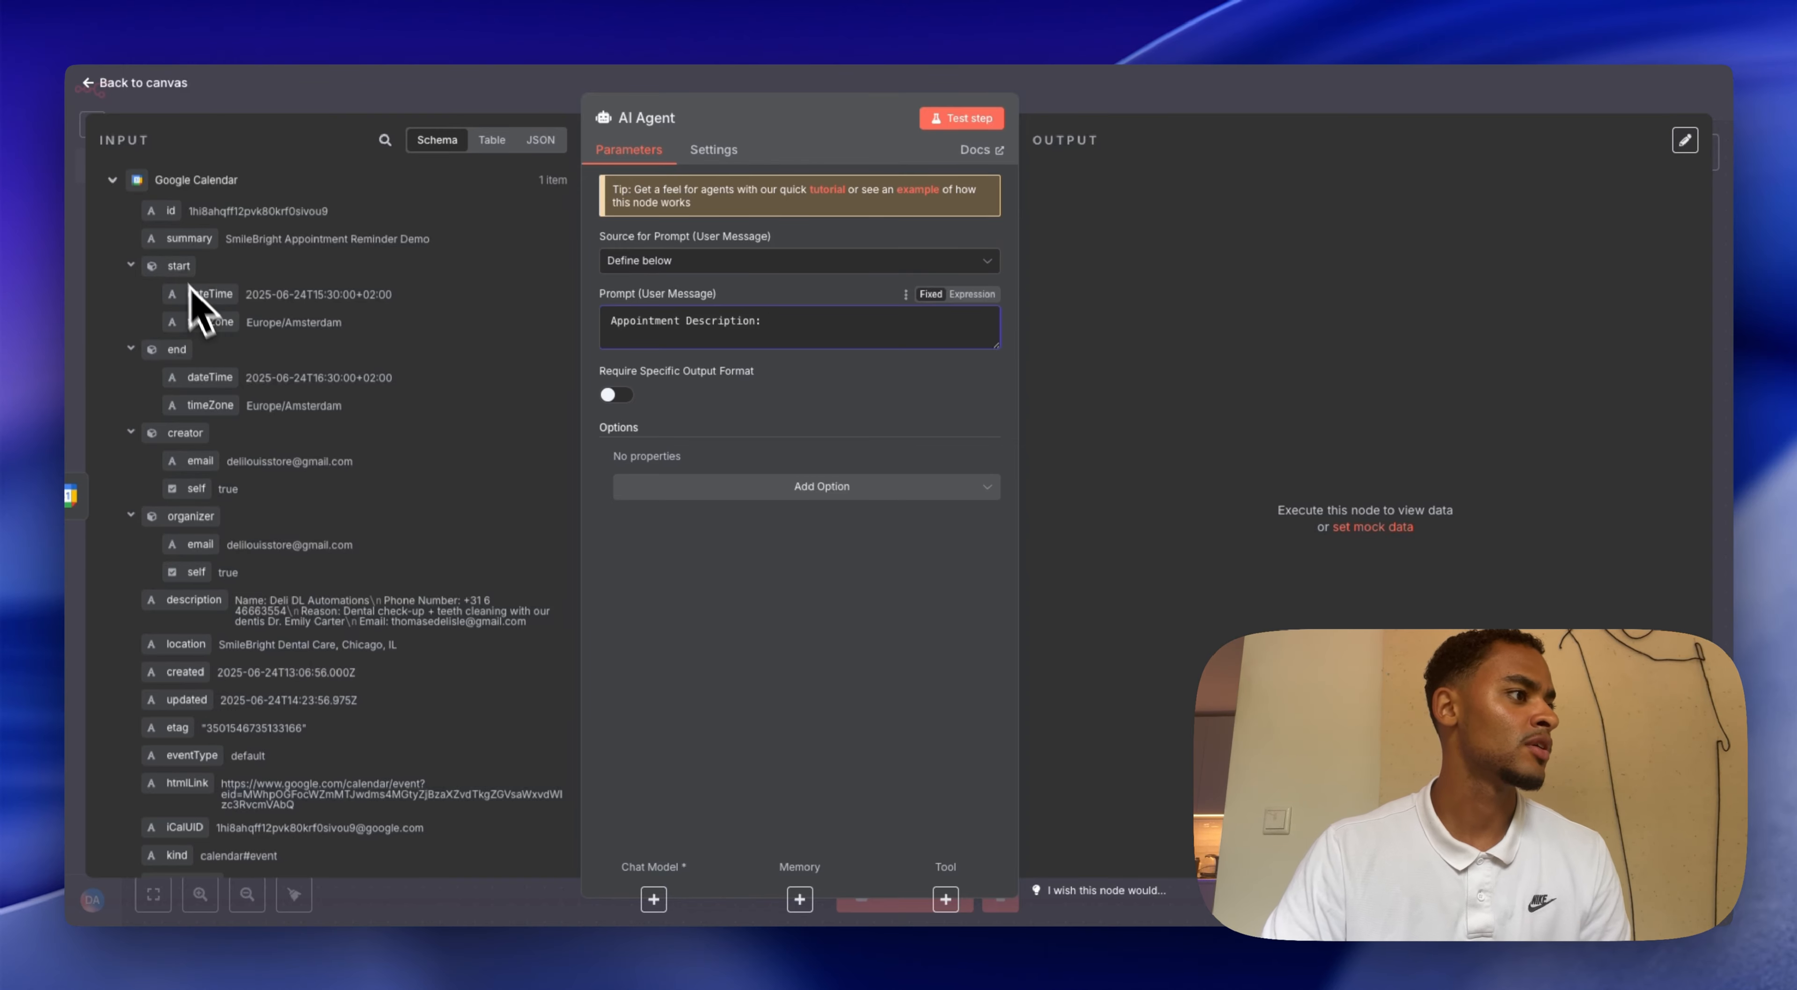
left_click_drag(194, 600, 790, 321)
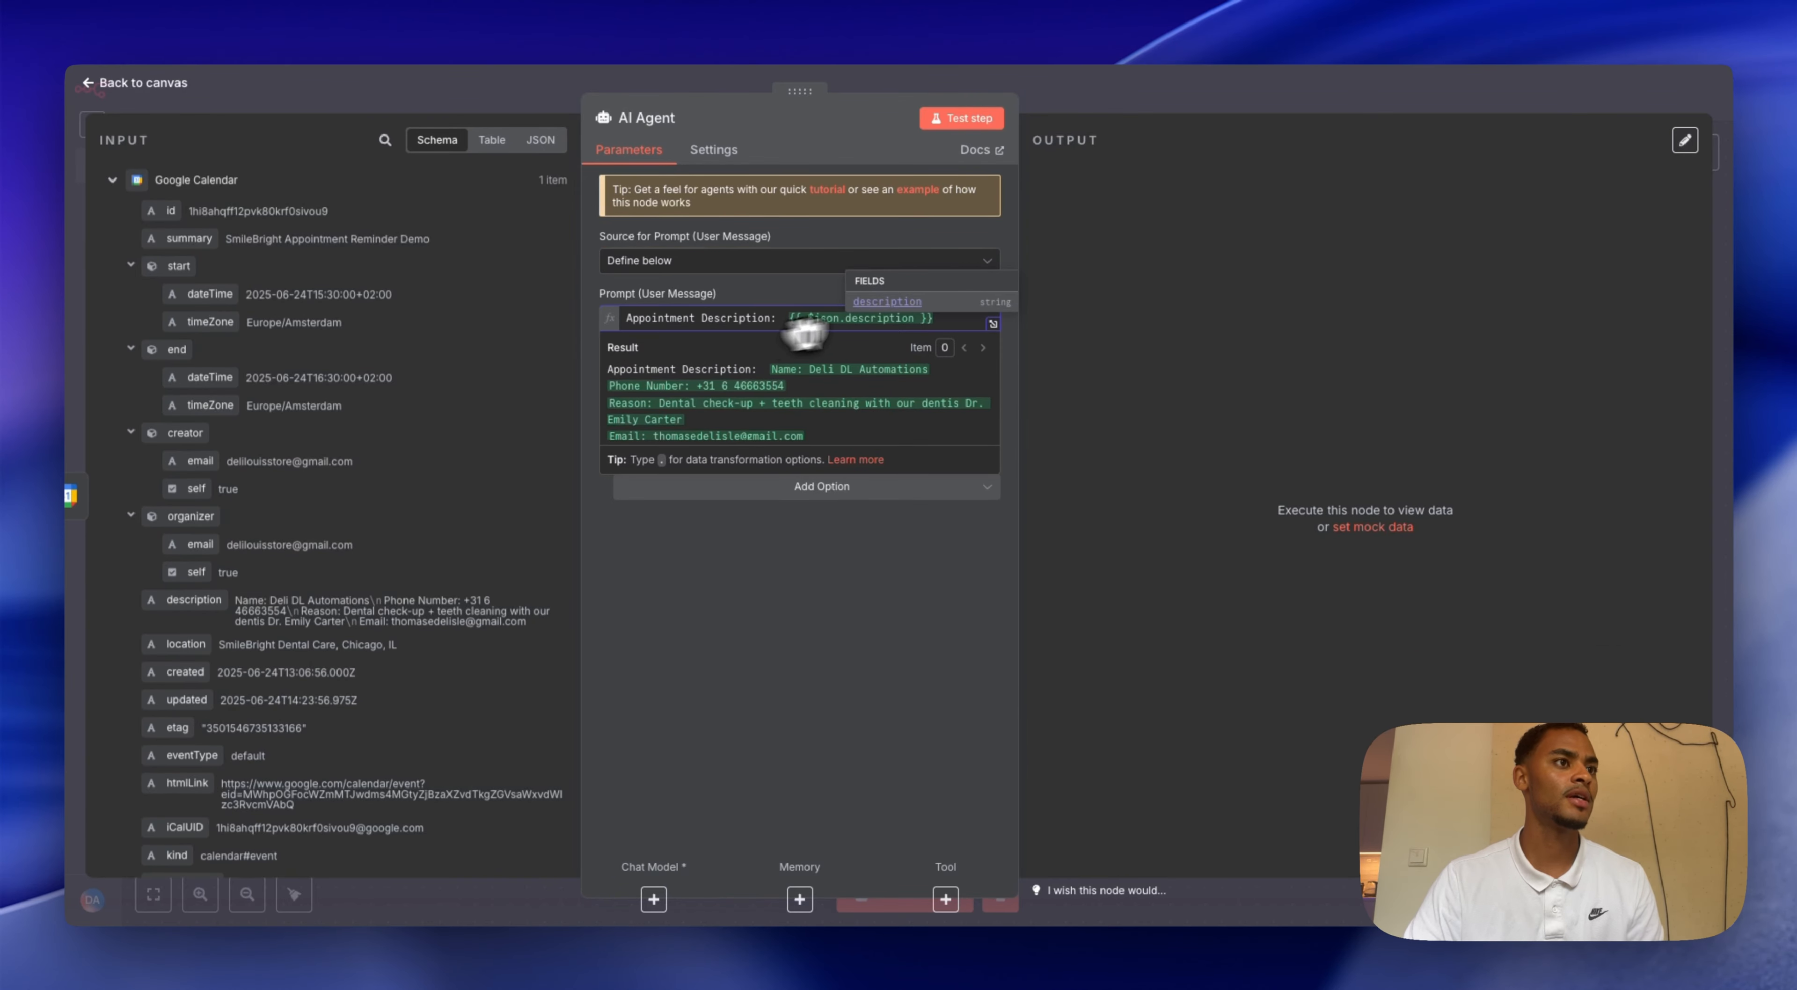
key("Return")
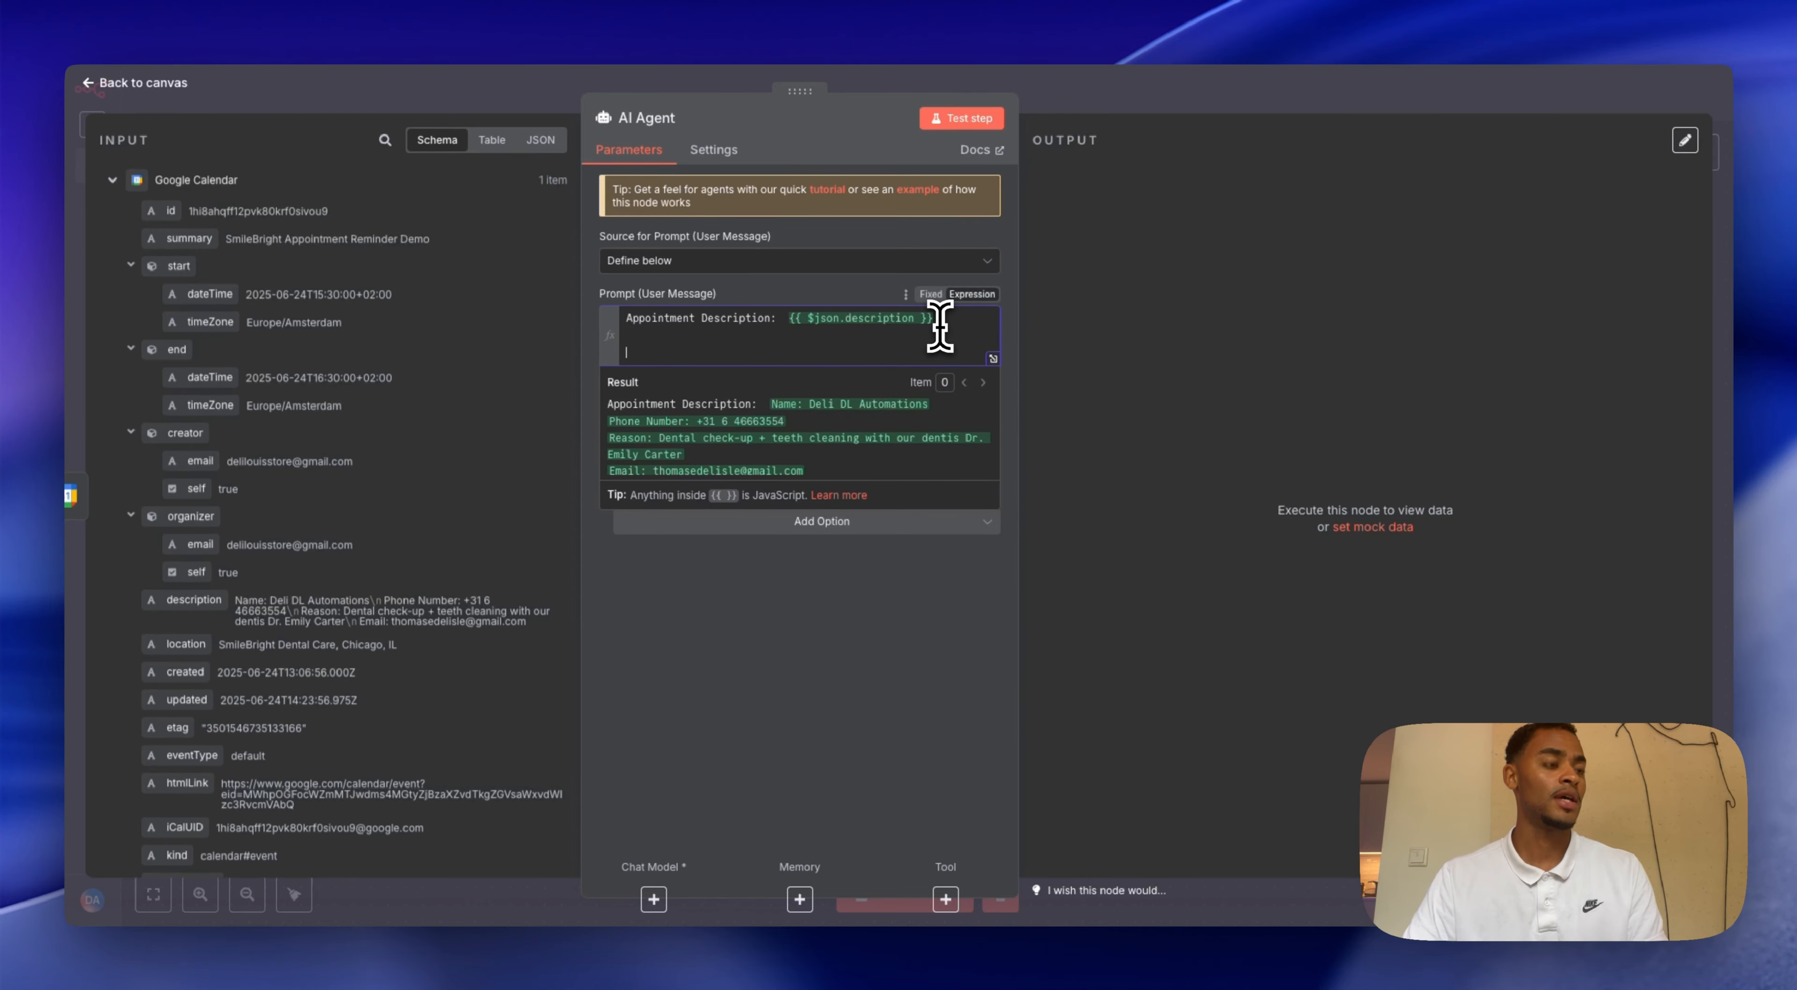
key("Return")
type("Start Time:")
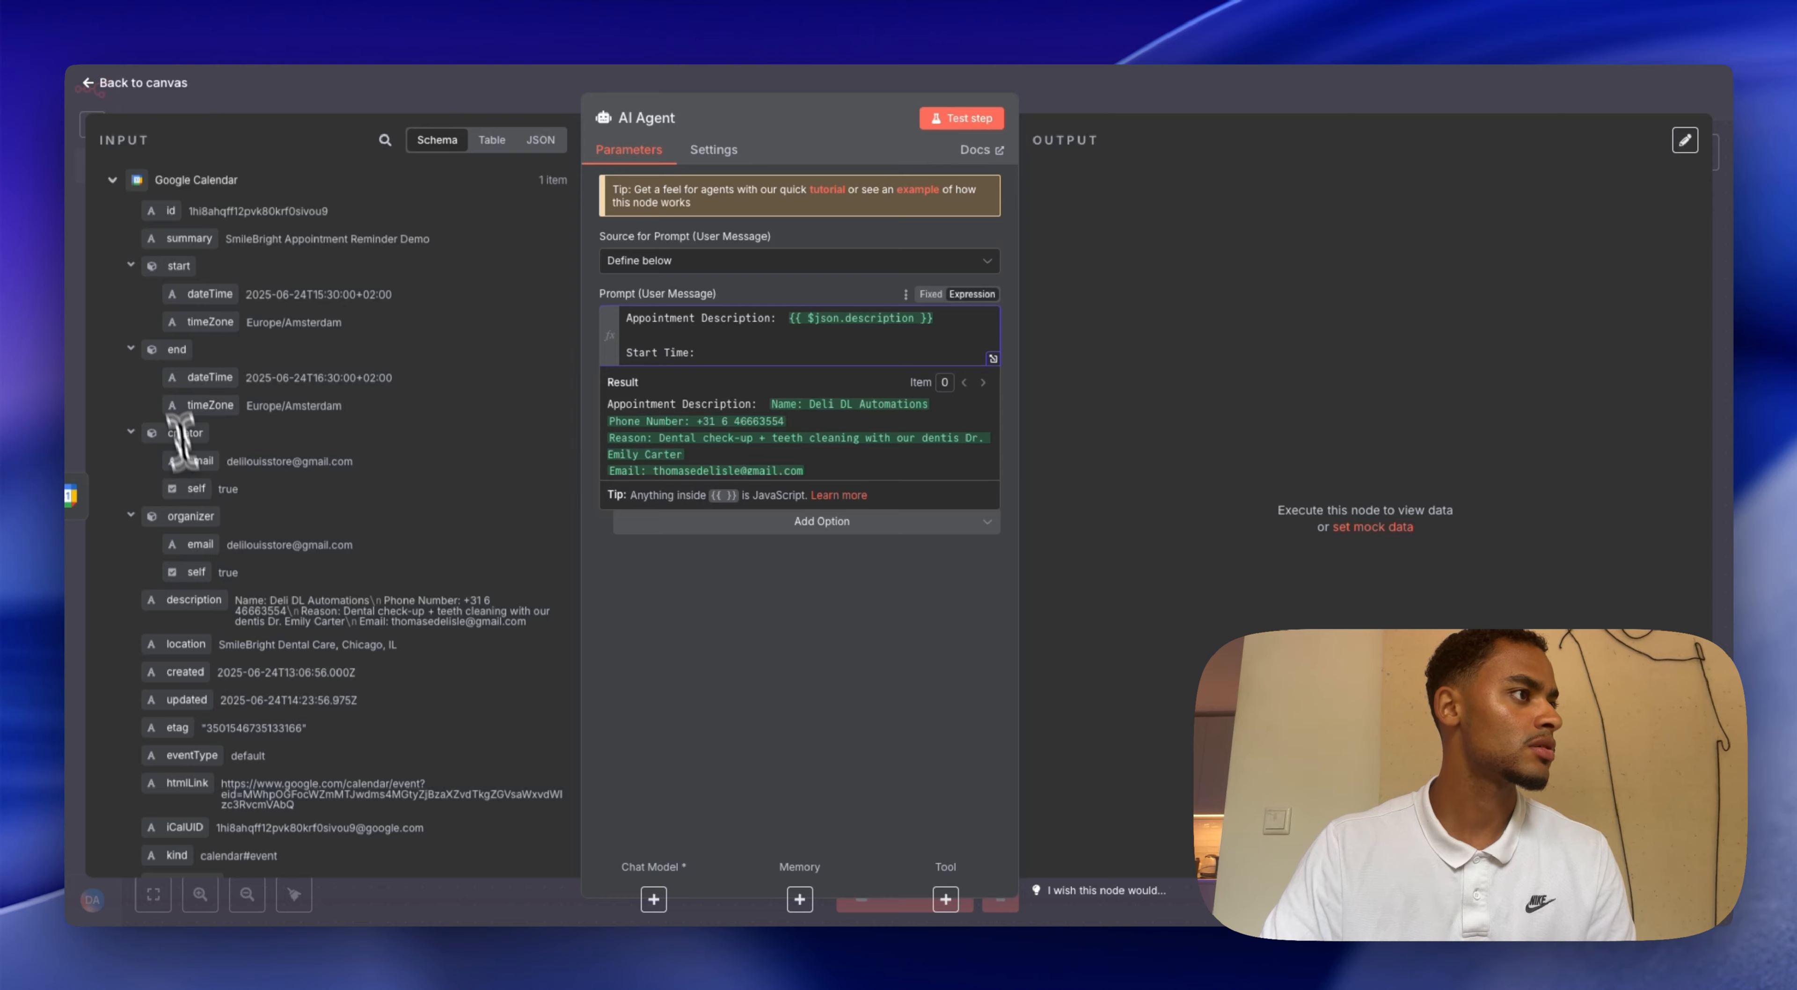
left_click_drag(183, 380, 702, 353)
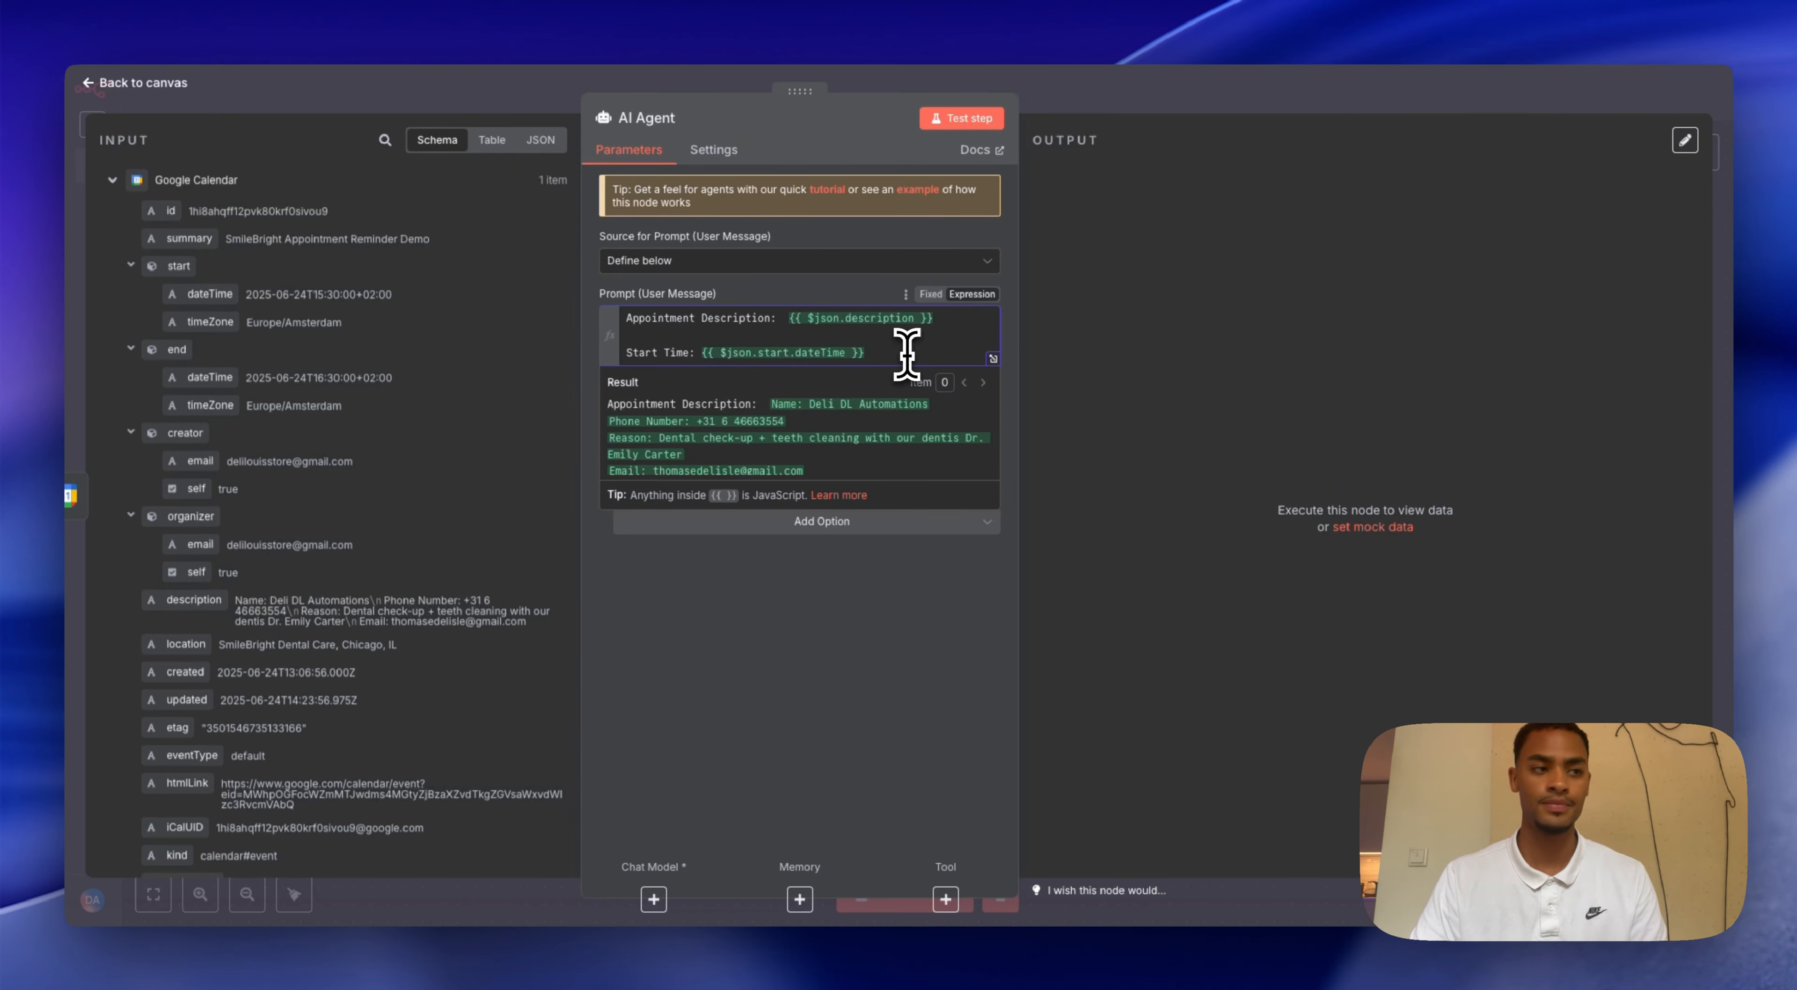
- Append "End Time: {{ $json.end.dateTime }}" to the user prompt after a blank line
key("Return")
key("Return")
type("End Time:")
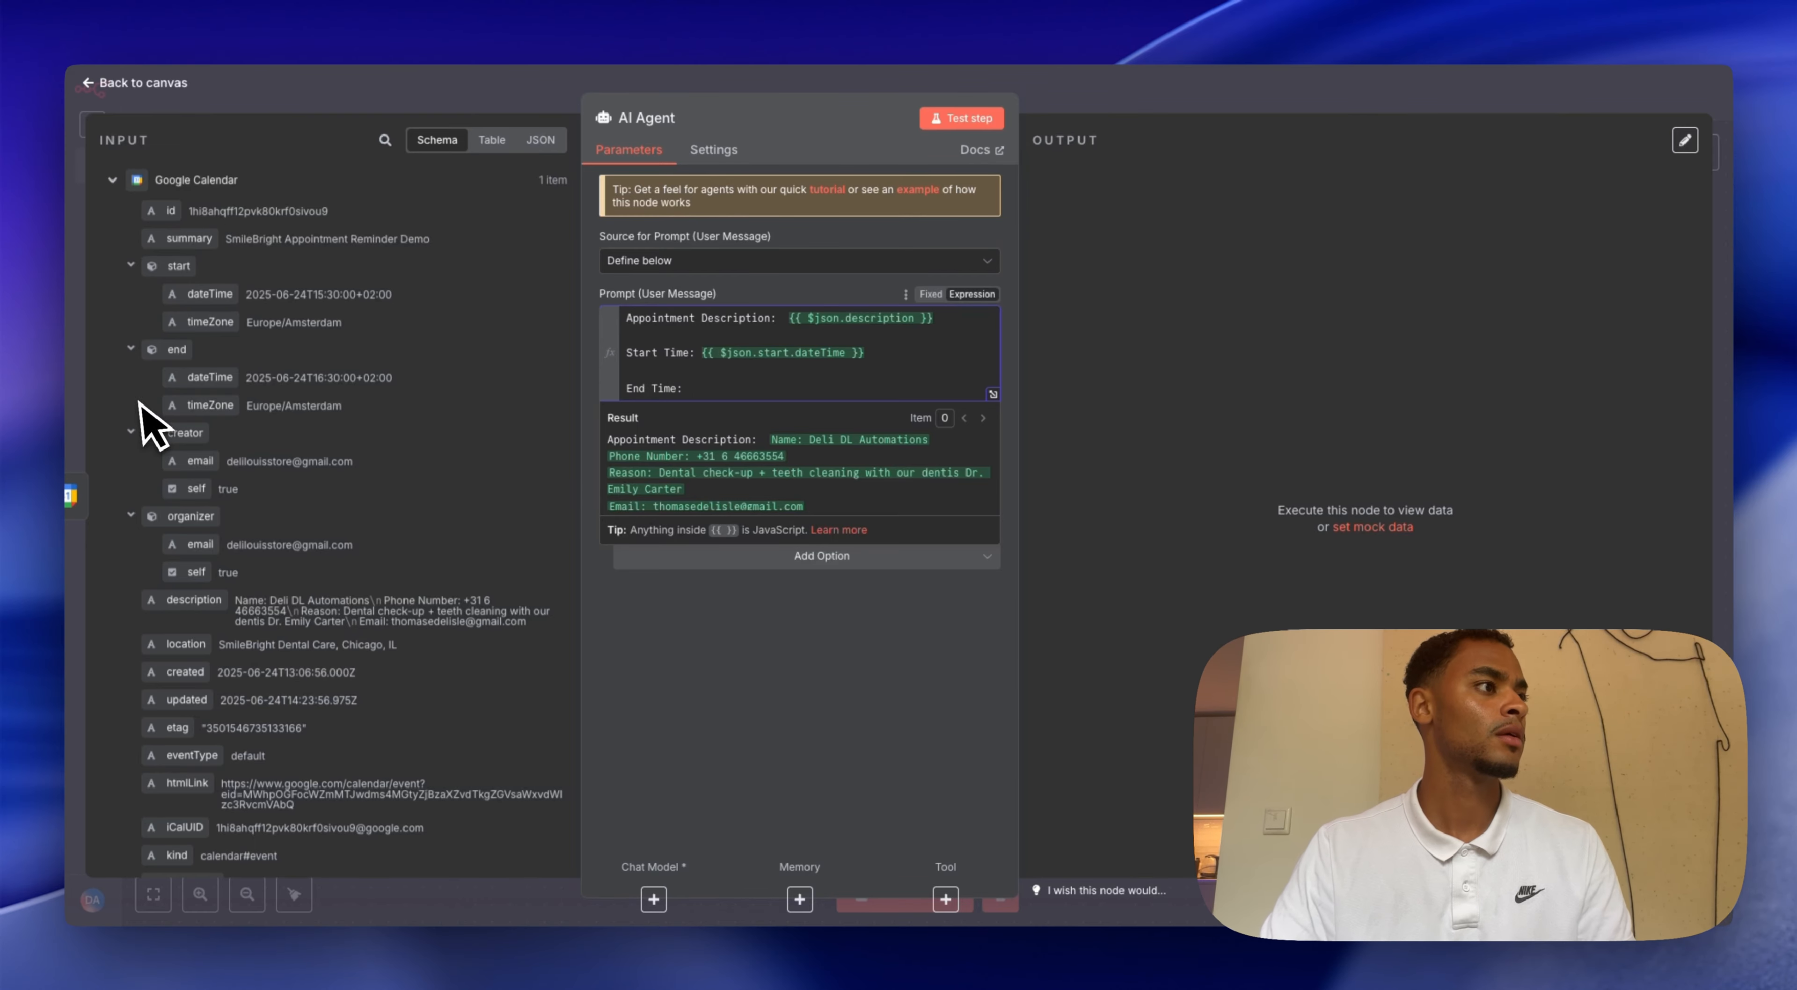
left_click_drag(209, 380, 714, 389)
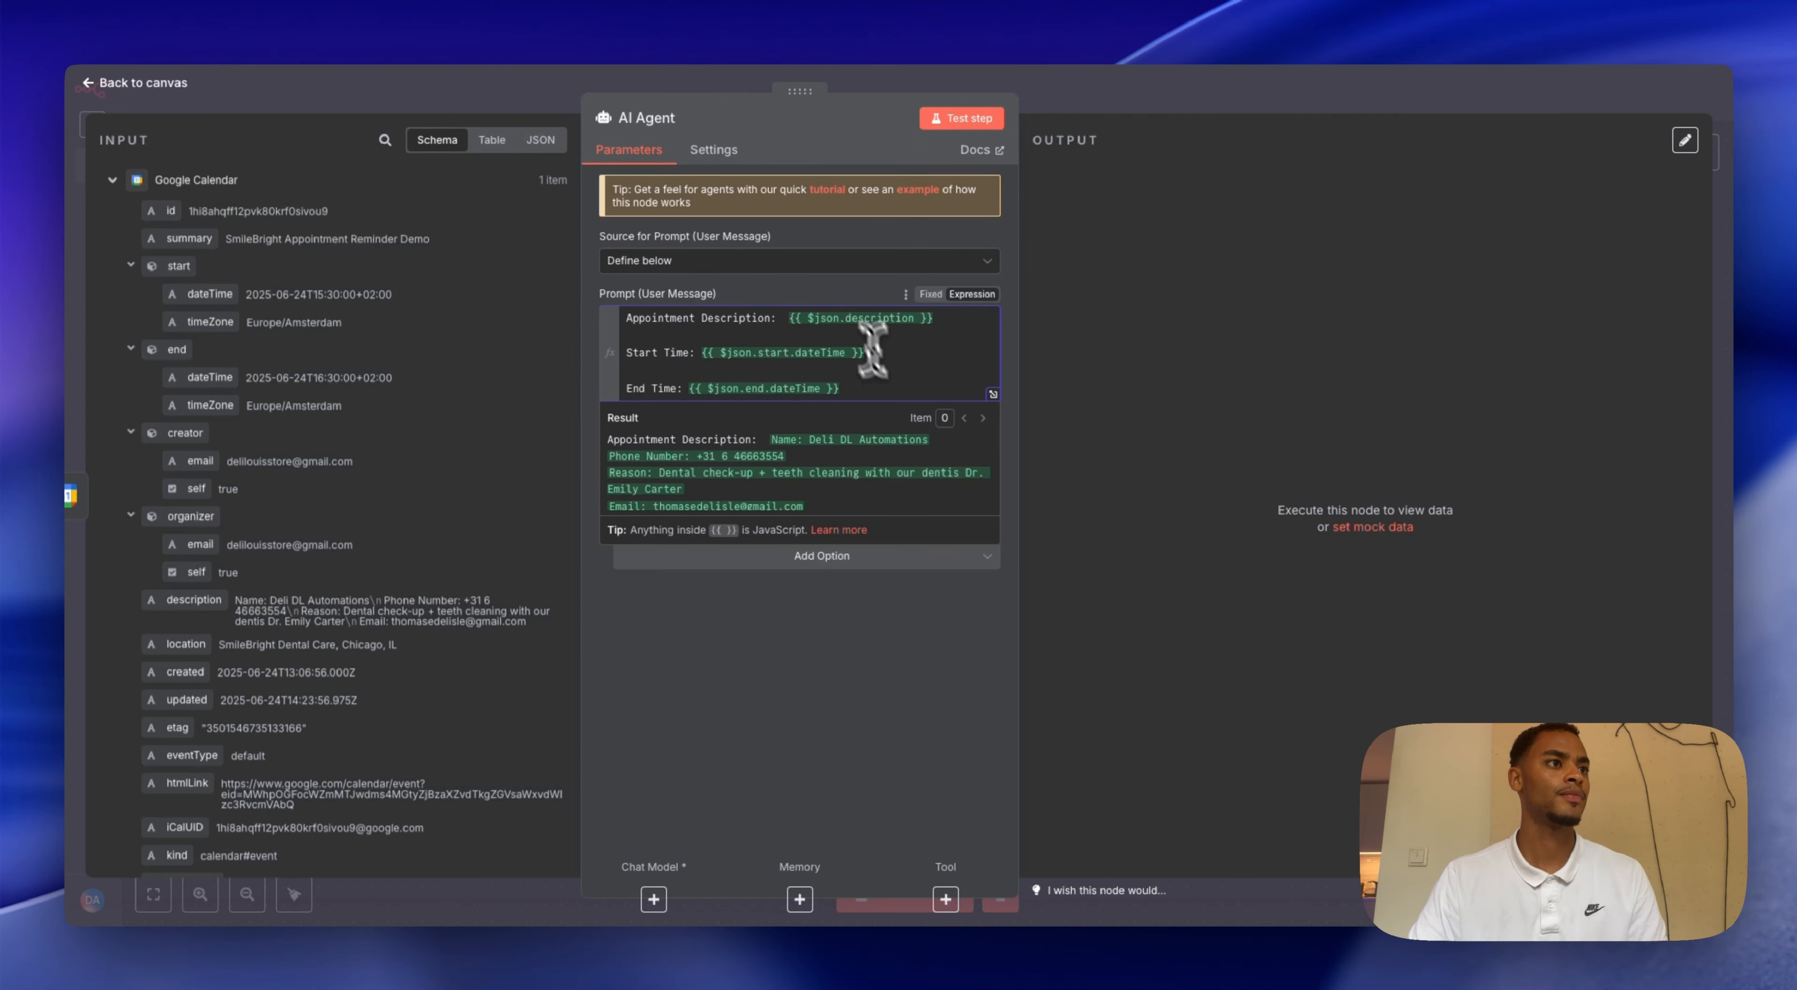
left_click(833, 293)
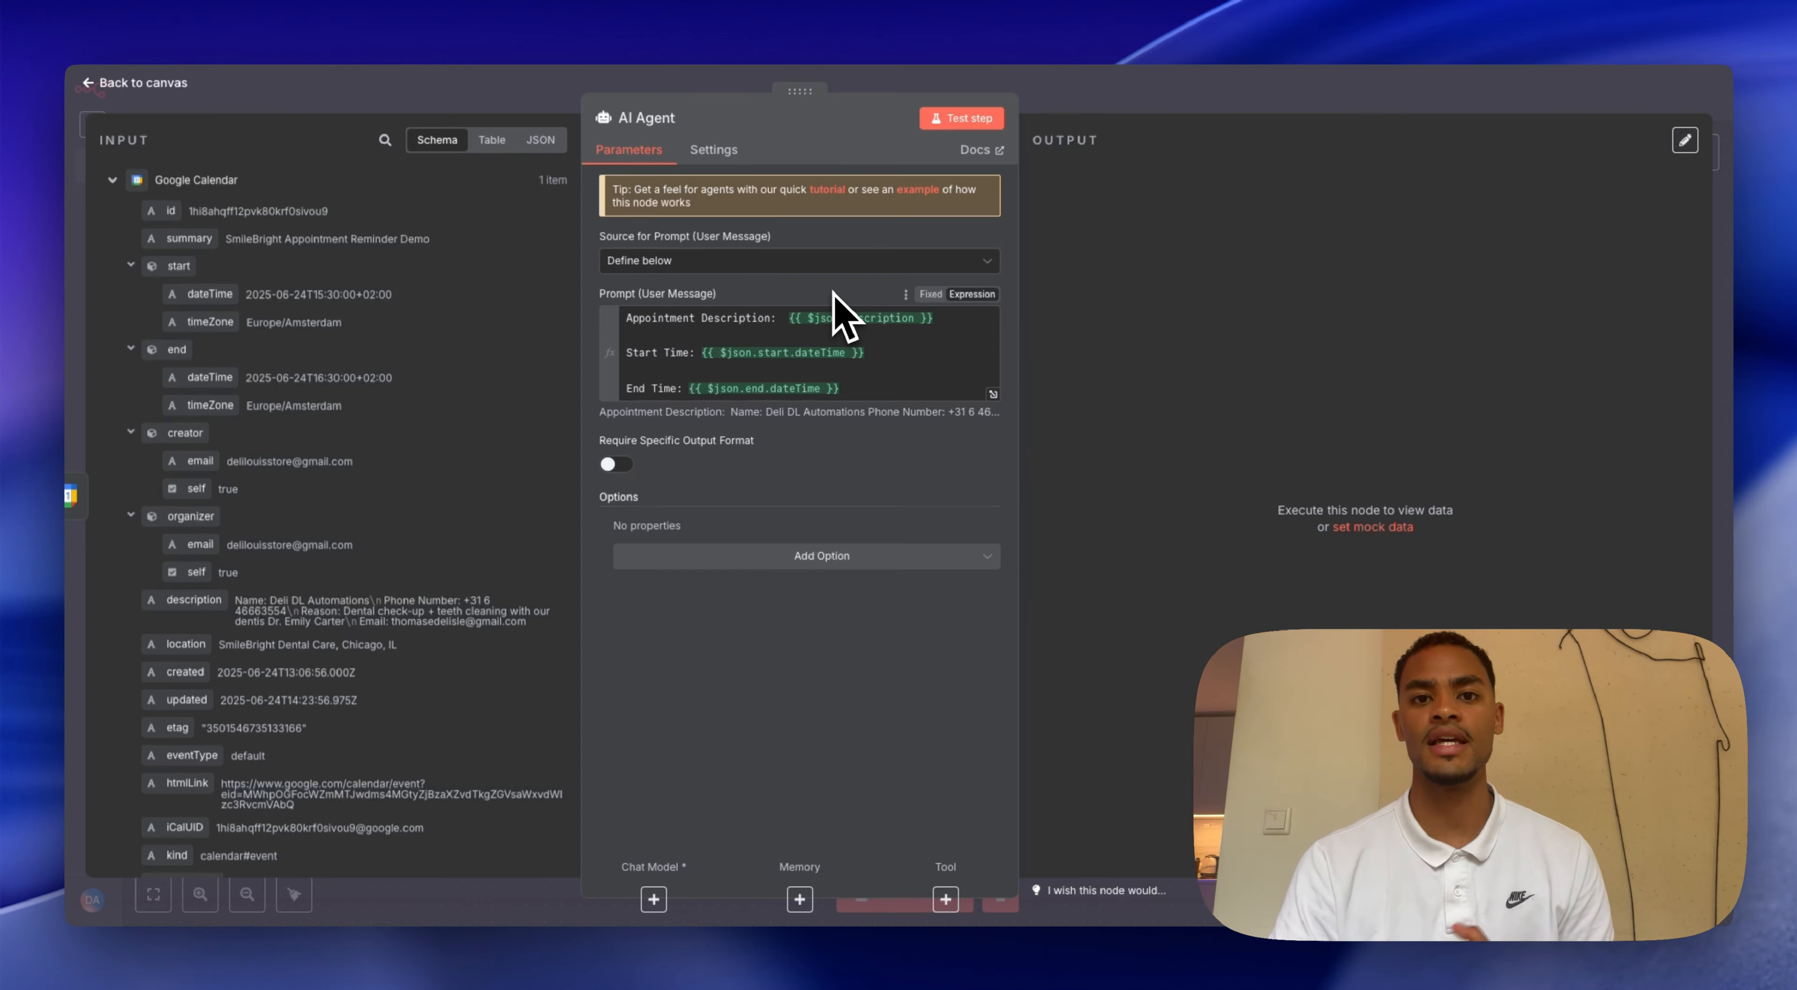
- Add a System Message option and replace its text with "You are an assistant. Generate a structured JSON object with the following fields:"
left_click(778, 558)
left_click(725, 603)
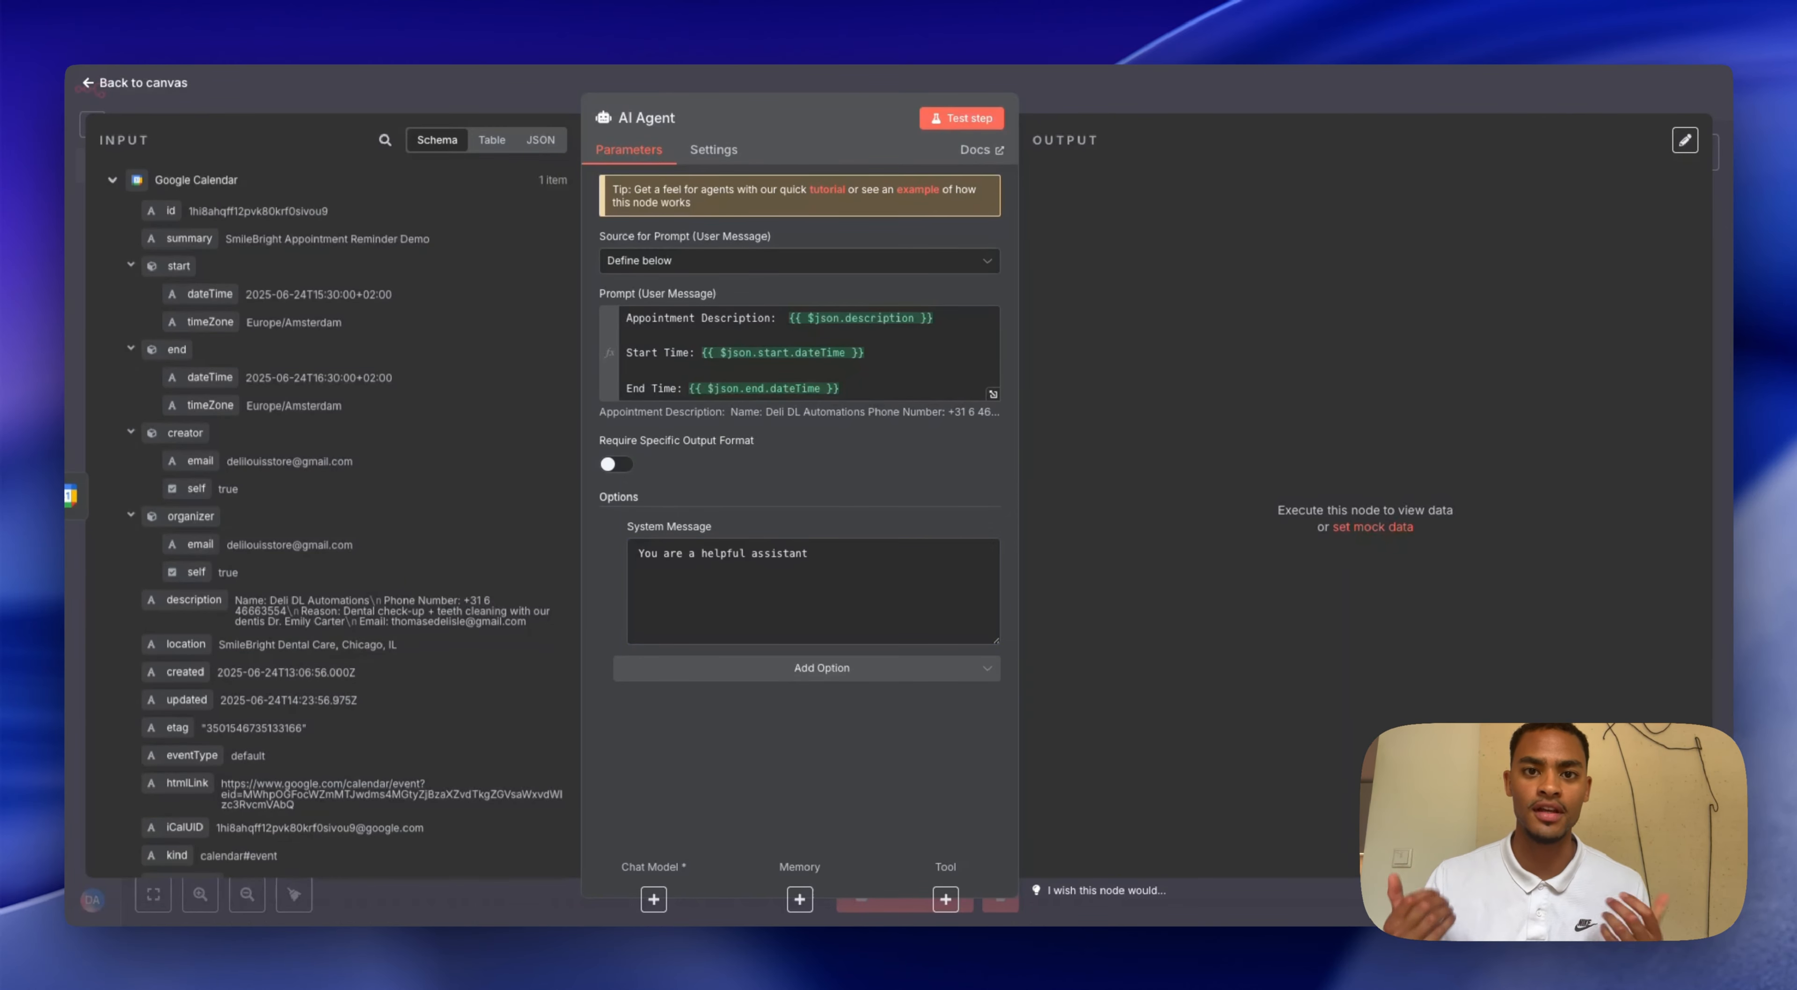
left_click(814, 557)
key("ctrl+a")
key("BackSpace")
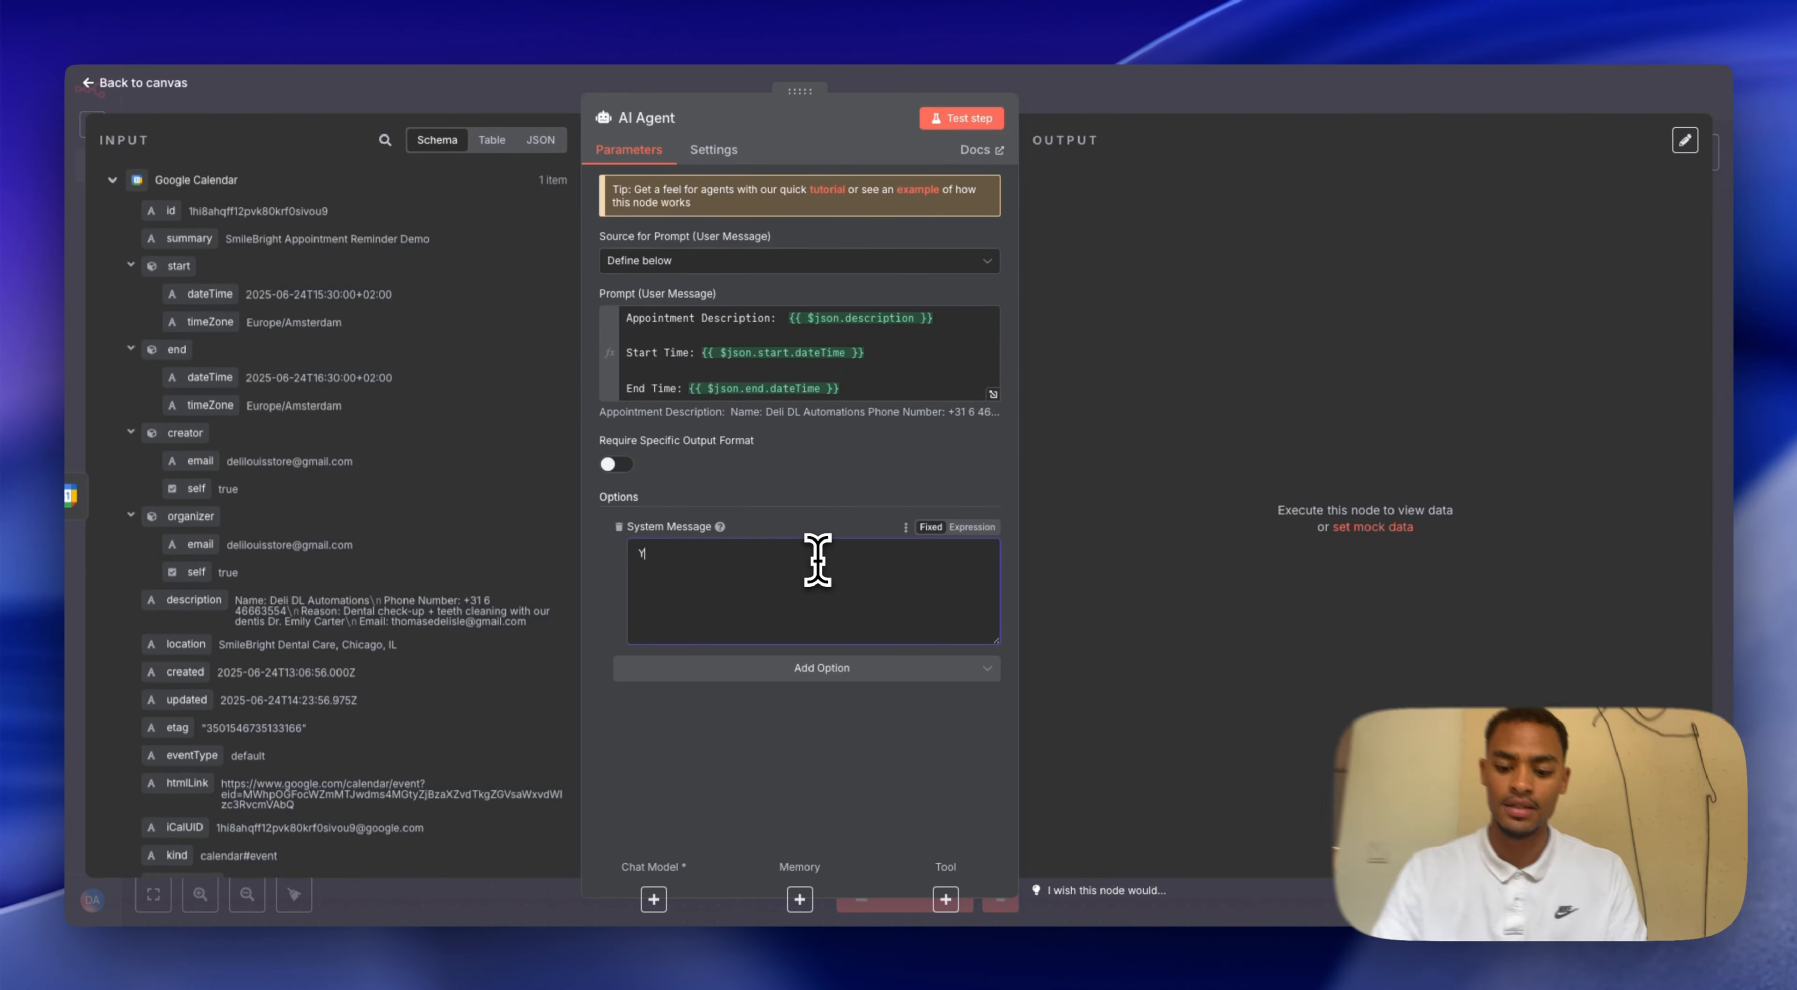
type("You are an assistant. Generate a structured JSON object with the following fields:")
- Add system message lines "name: Full name of the recipient", "phone_number: Phone number as a string" and "reason: reason for the appointment", separated by blank lines
key("Return")
key("Return")
type("name: Full name of the recipient")
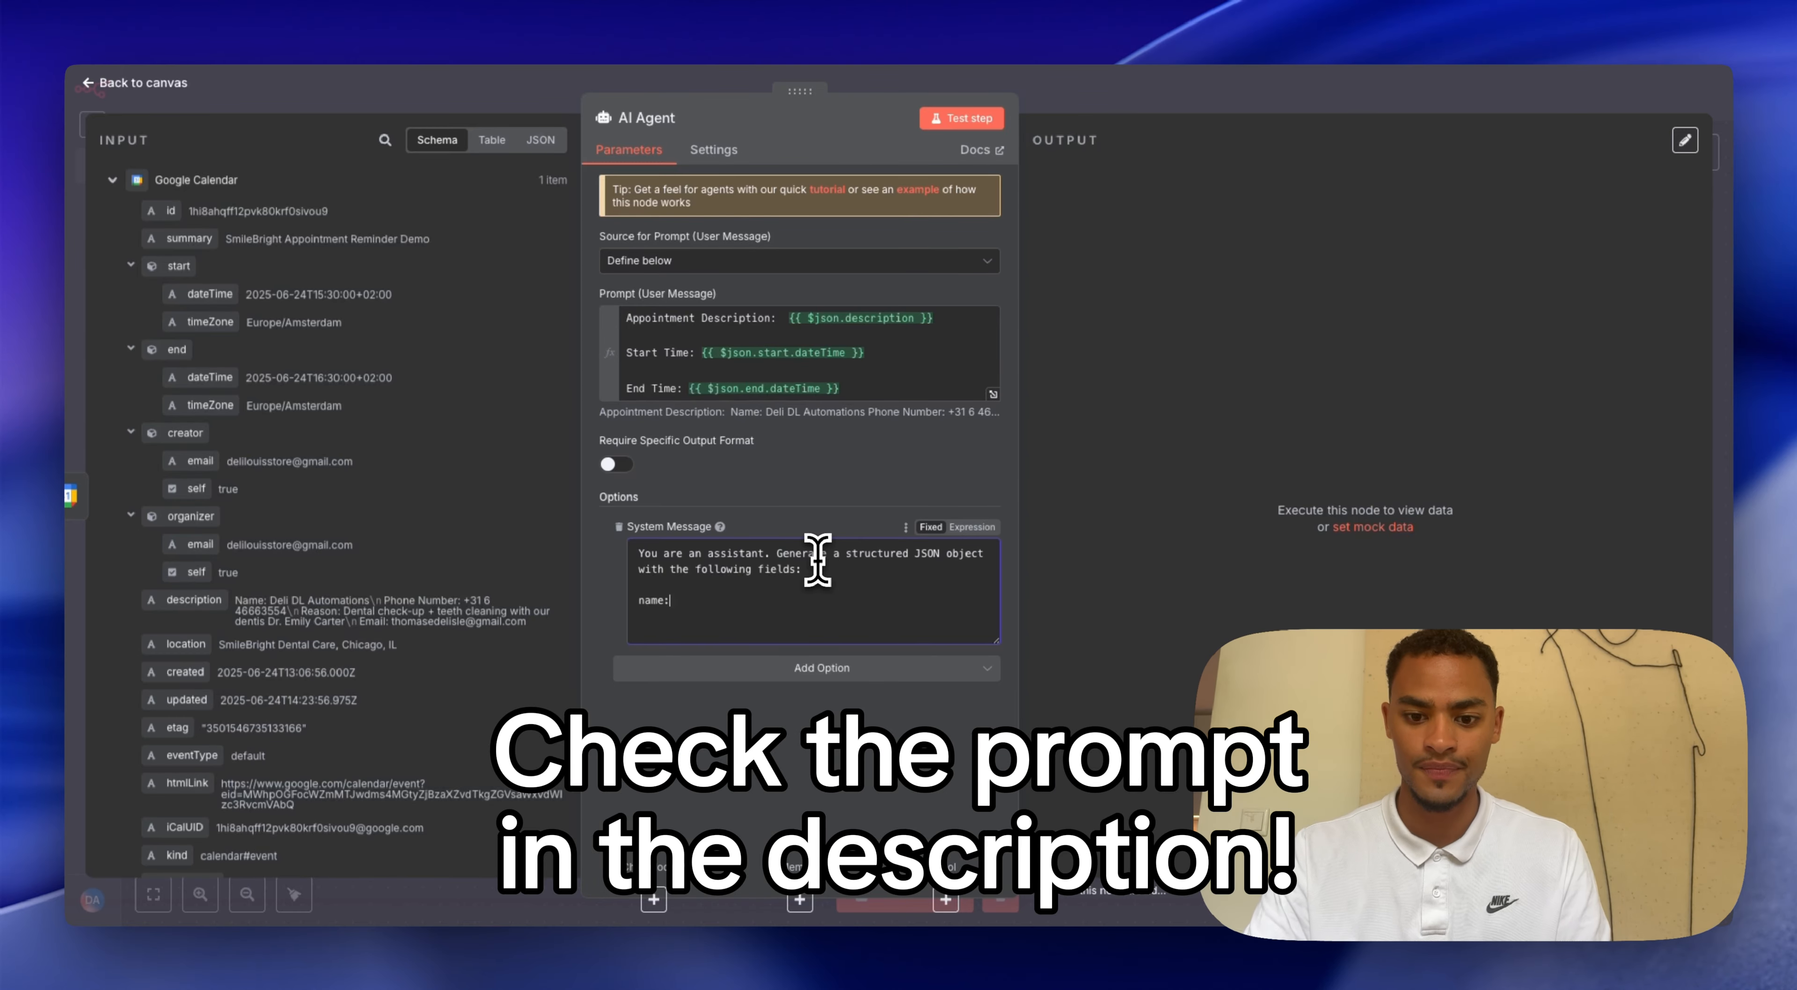
key("Return")
key("Return")
type("phone_number: Phone number as a string")
key("Return")
key("Return")
type("reason: reason for the appointment")
- Append system message lines "start_time: Start time in ISO 8601 date-time format", "end_time: End time in ISO 8601 date-time format" and "email: Email address of the recipient"
key("Return")
key("Return")
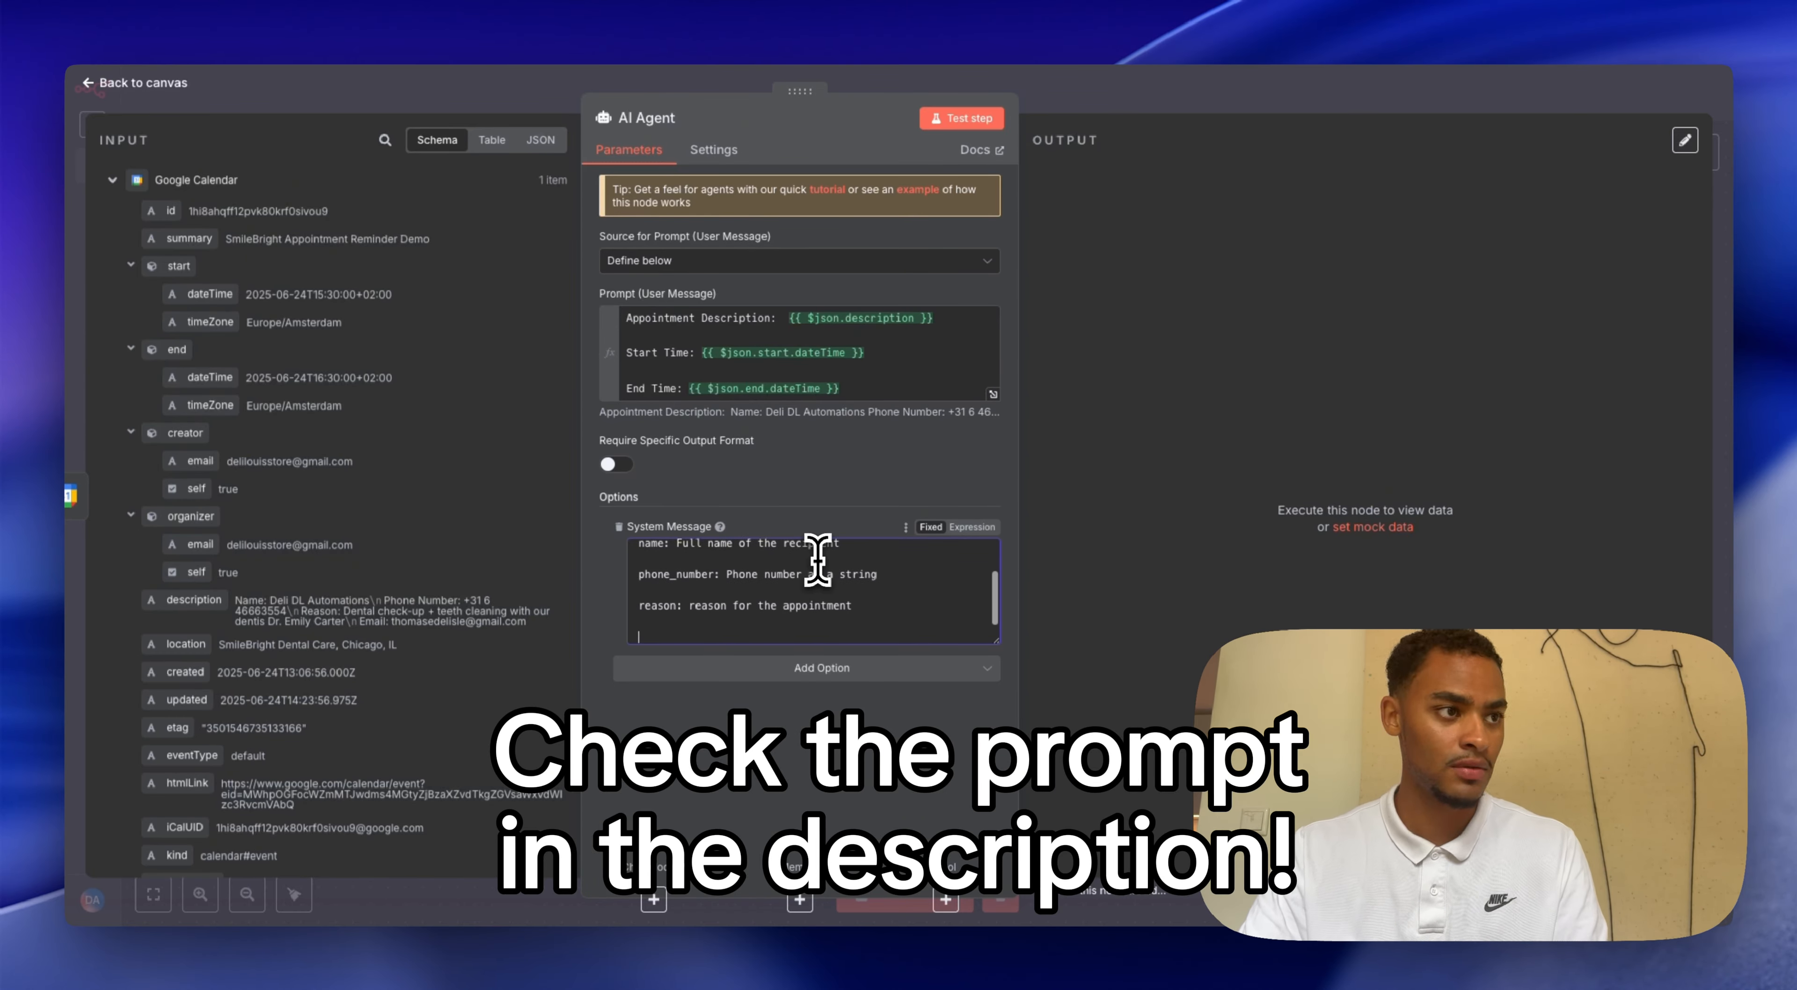
type("start_time: Start time in ISO 8601 date-time format")
key("Return")
key("Return")
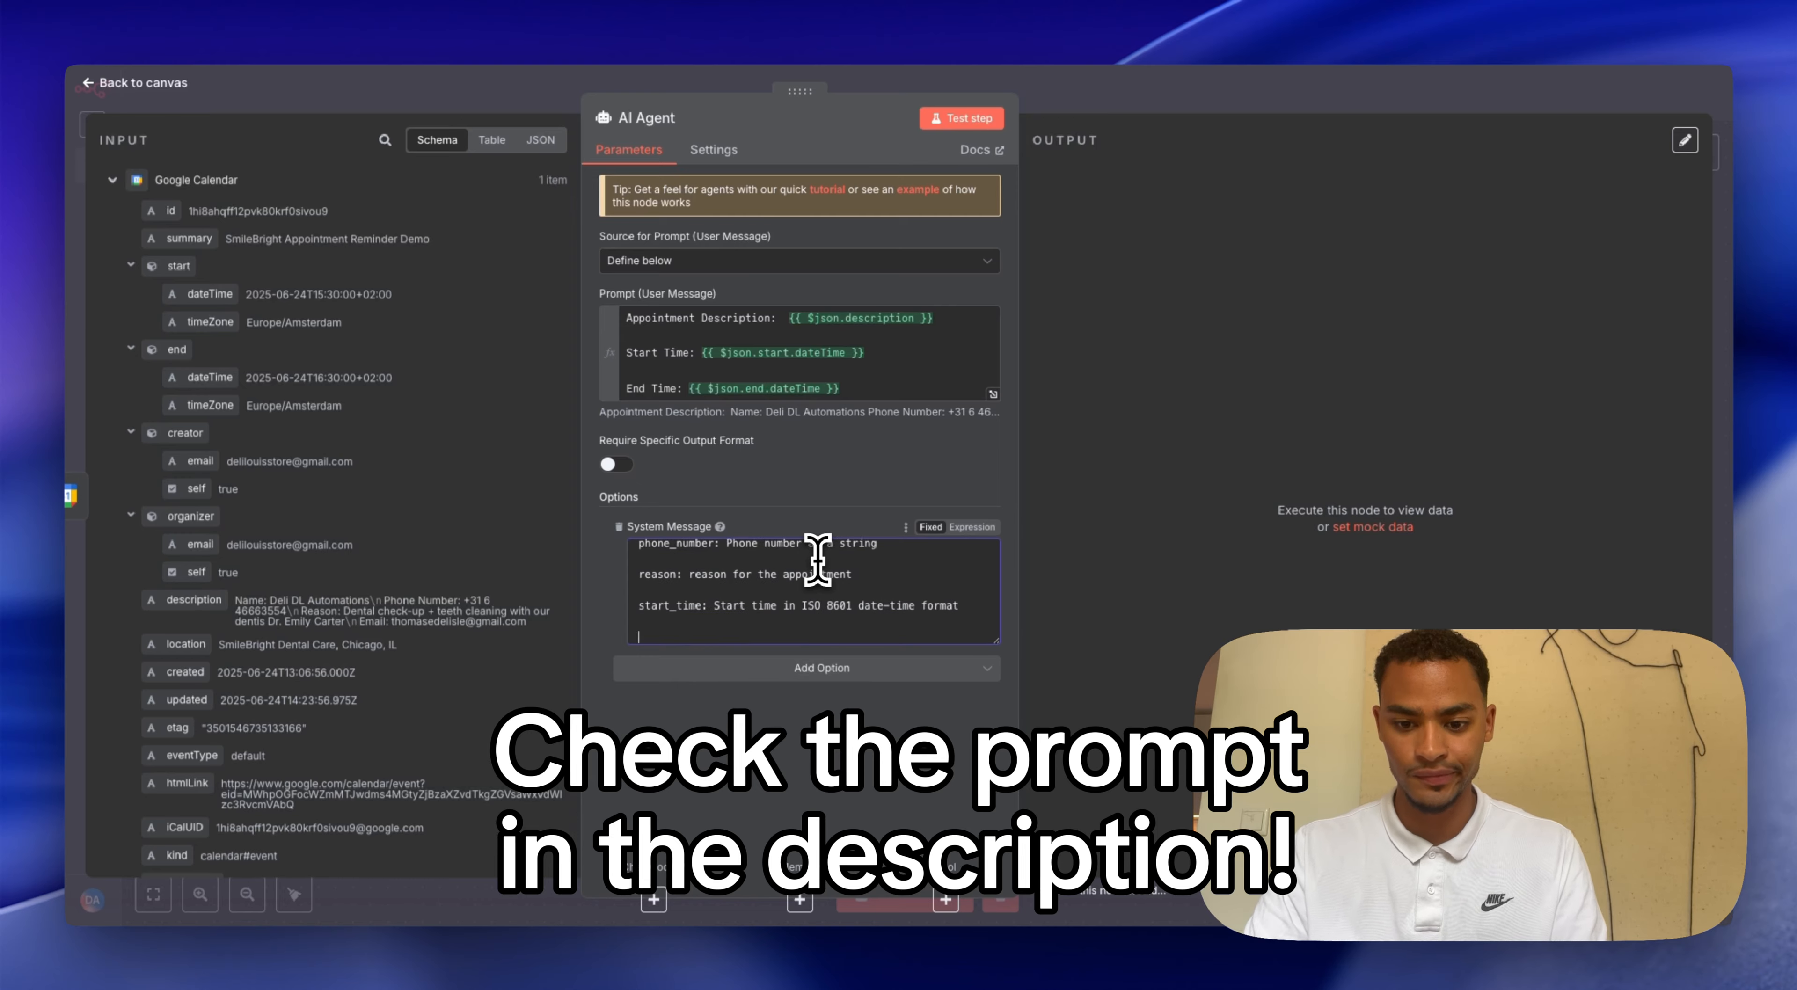
type("end_time: End time in ISO 8601 date-time format")
key("Return")
key("Return")
type("email: Email address of the recipient")
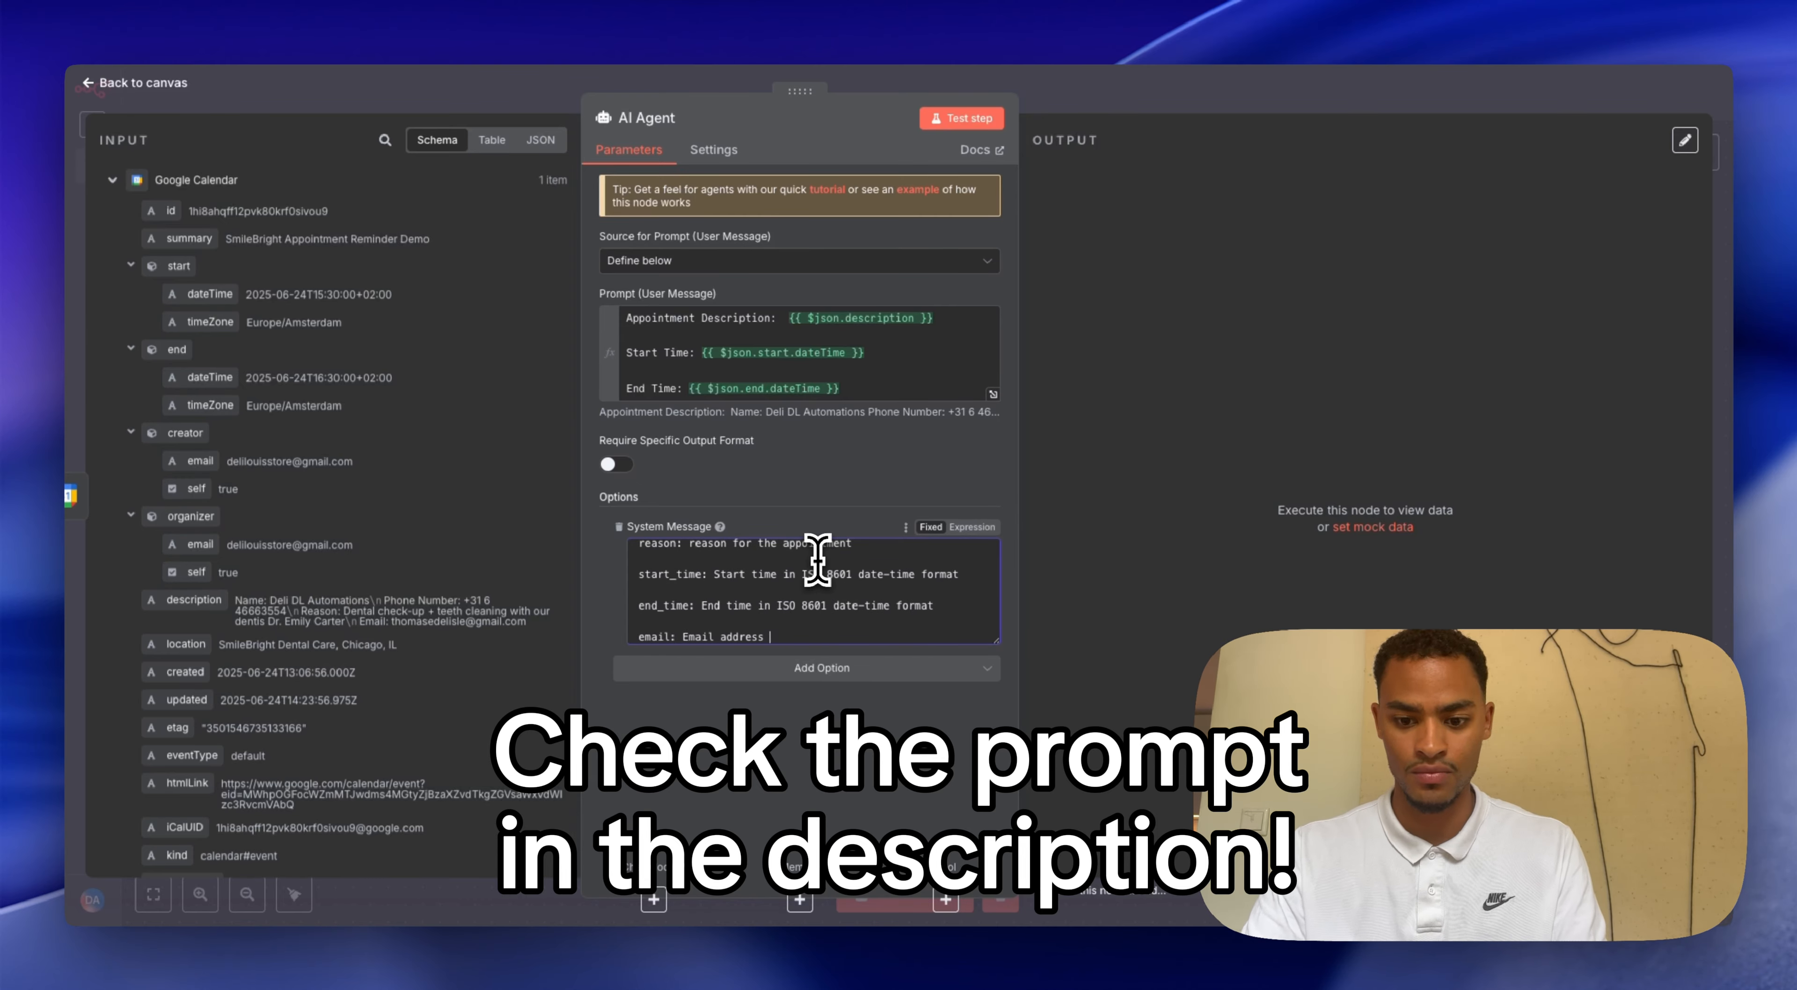
- End the system message with "Return the output only in valid JSON format. Do not include any additional text or comments." and close the AI Agent node
key("Return")
key("Return")
type("Return the output only in valid JSON format. Do not include any additional text or comments.")
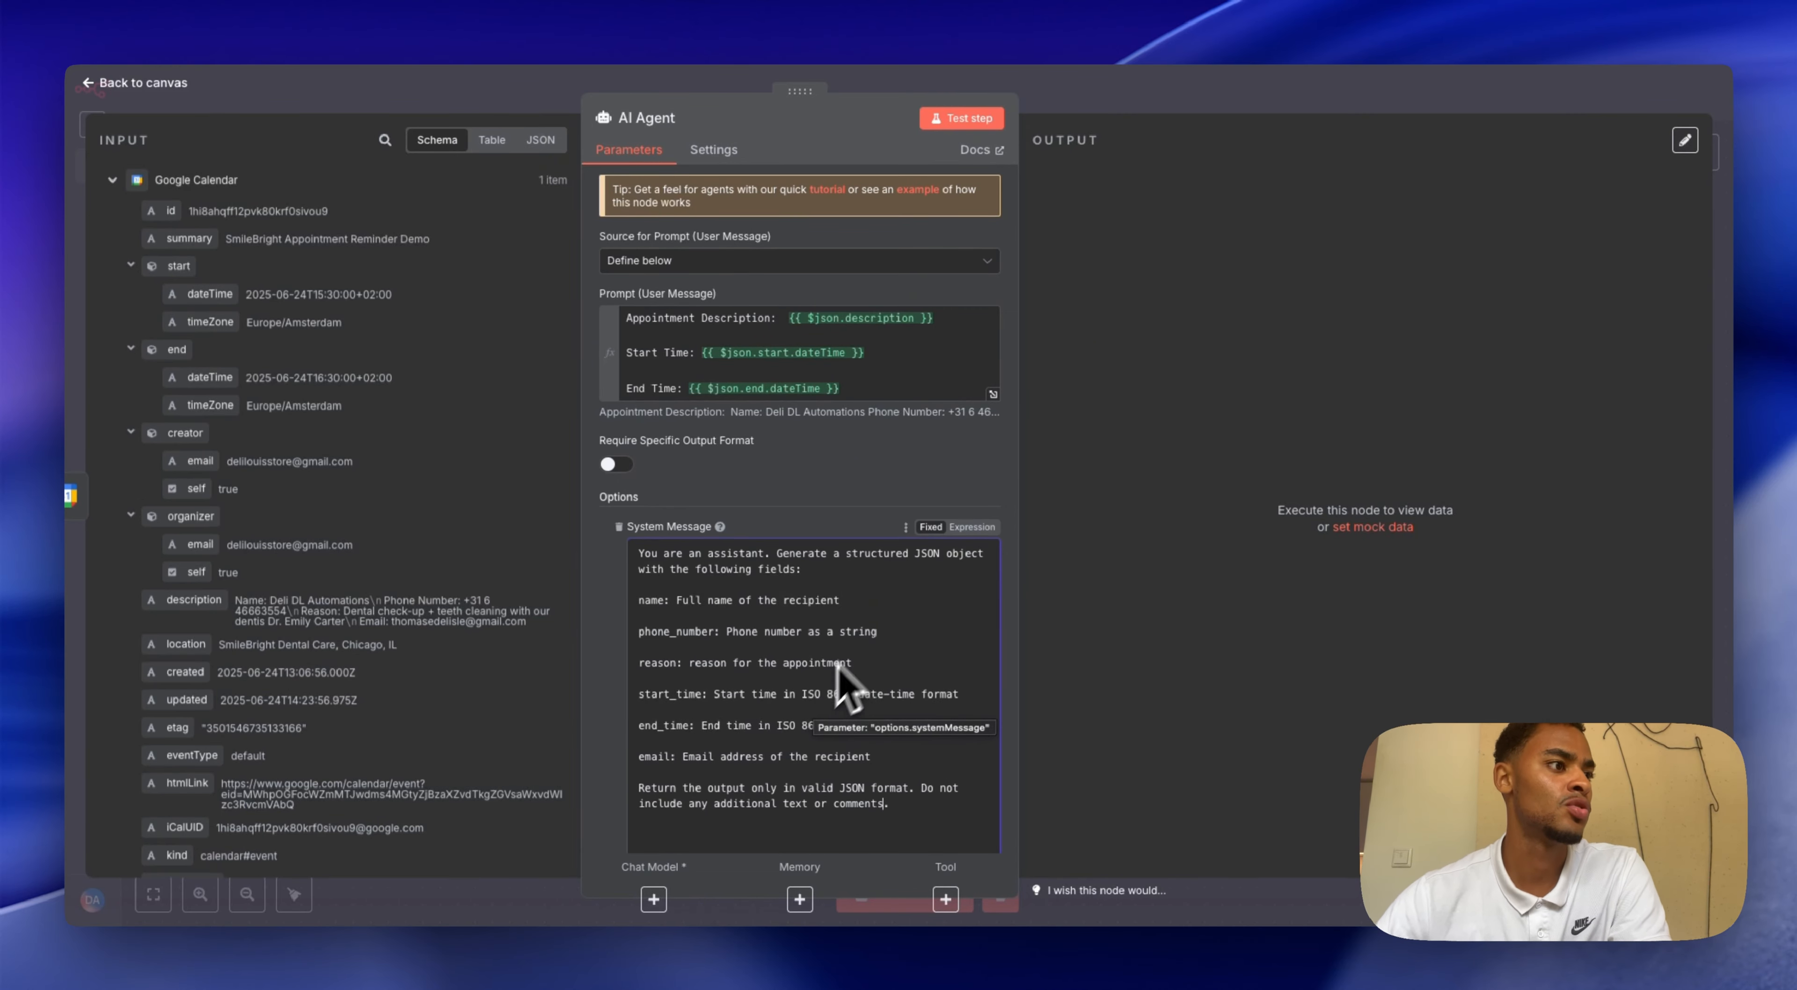
scroll(691, 680, "down", 1)
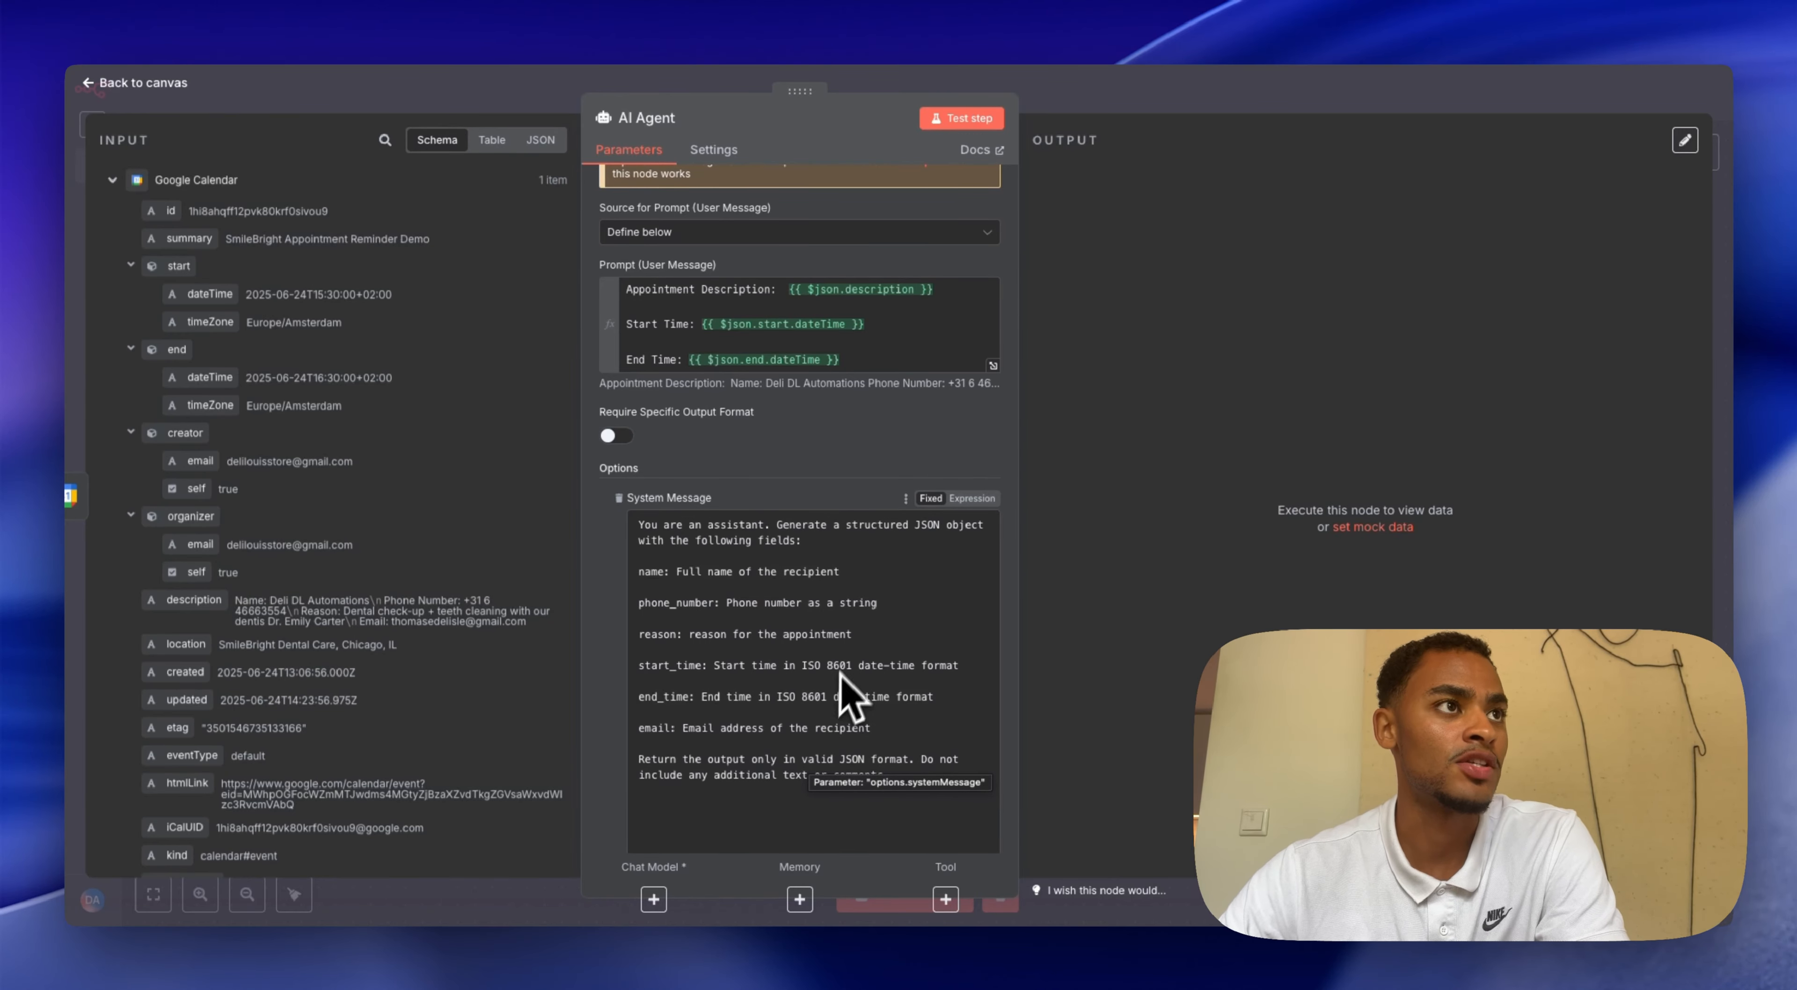
scroll(779, 760, "down", 1)
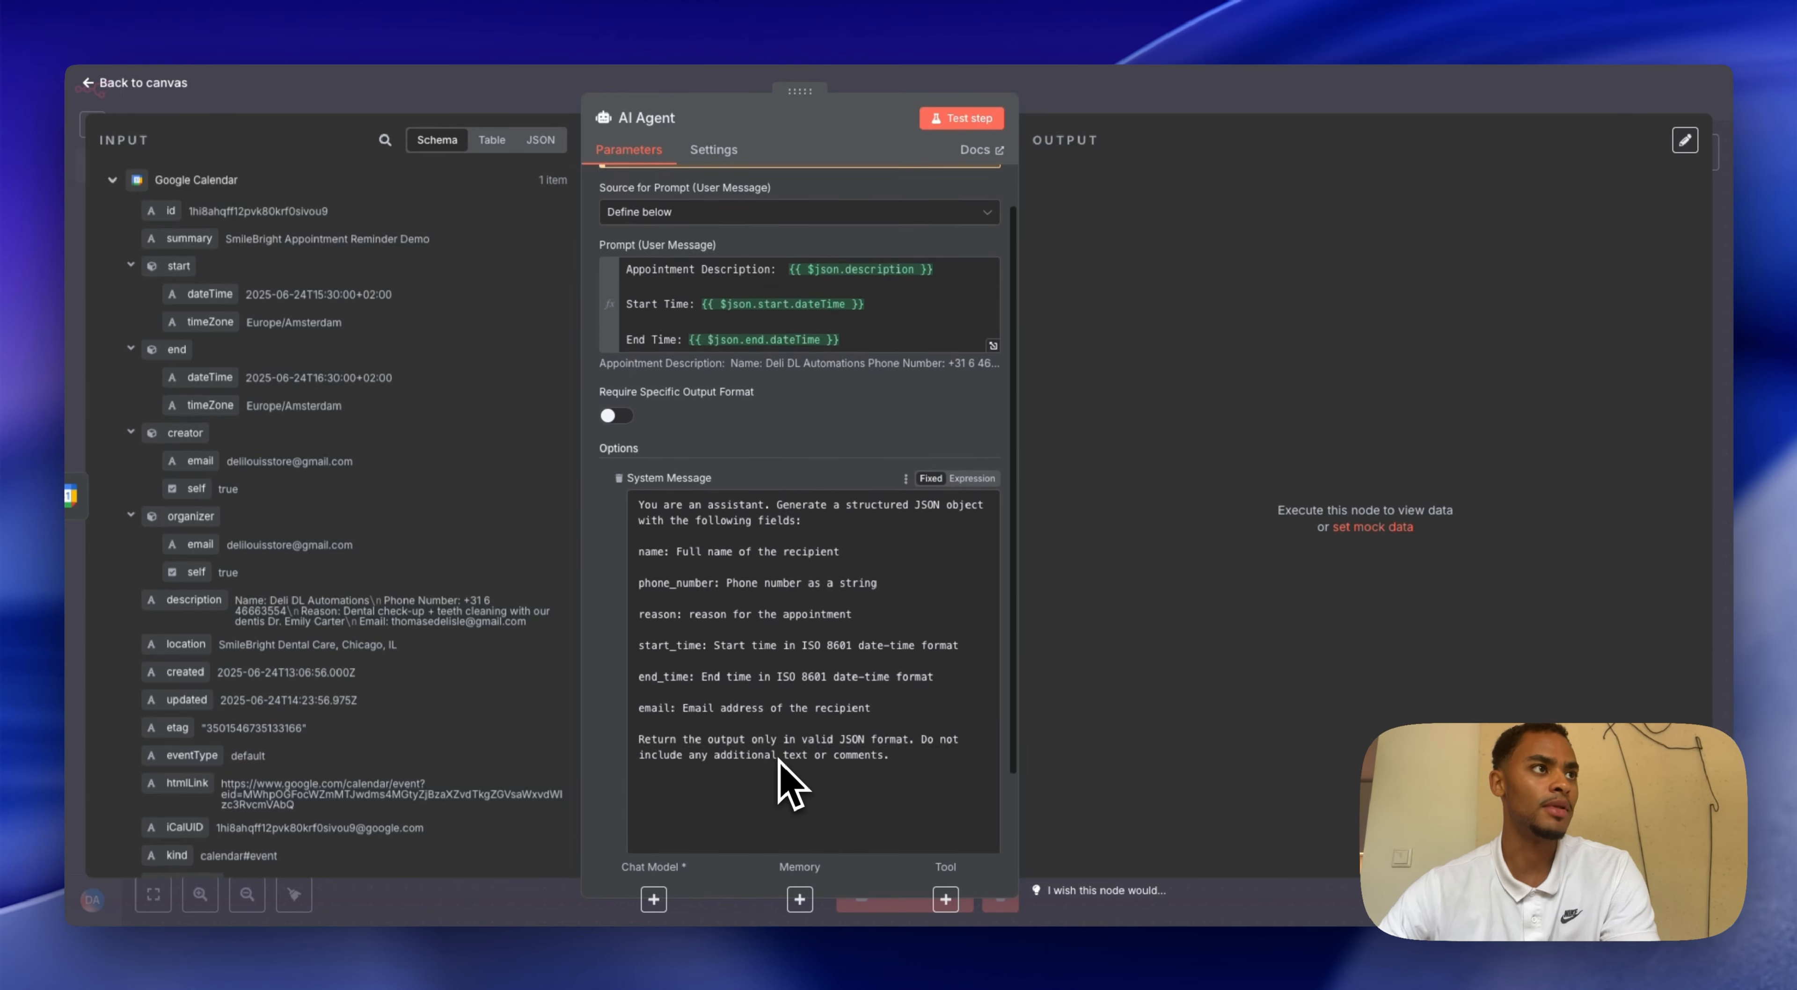
scroll(780, 760, "up", 1)
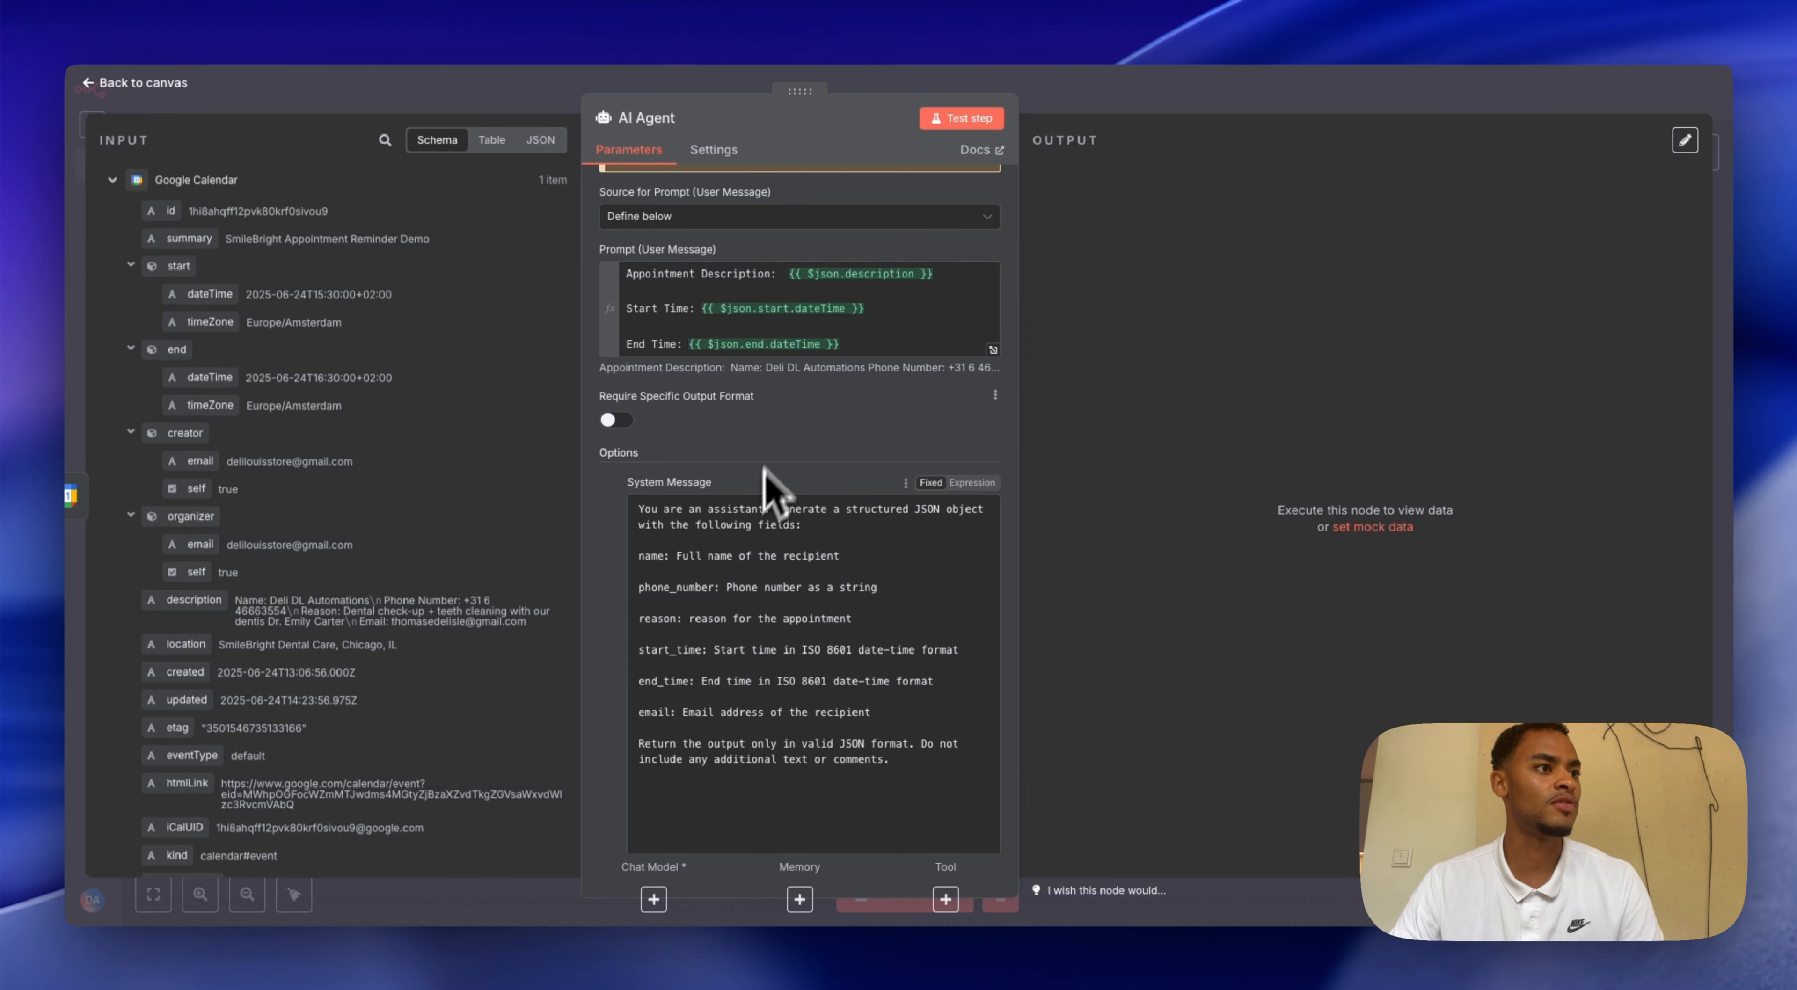
left_click(1064, 104)
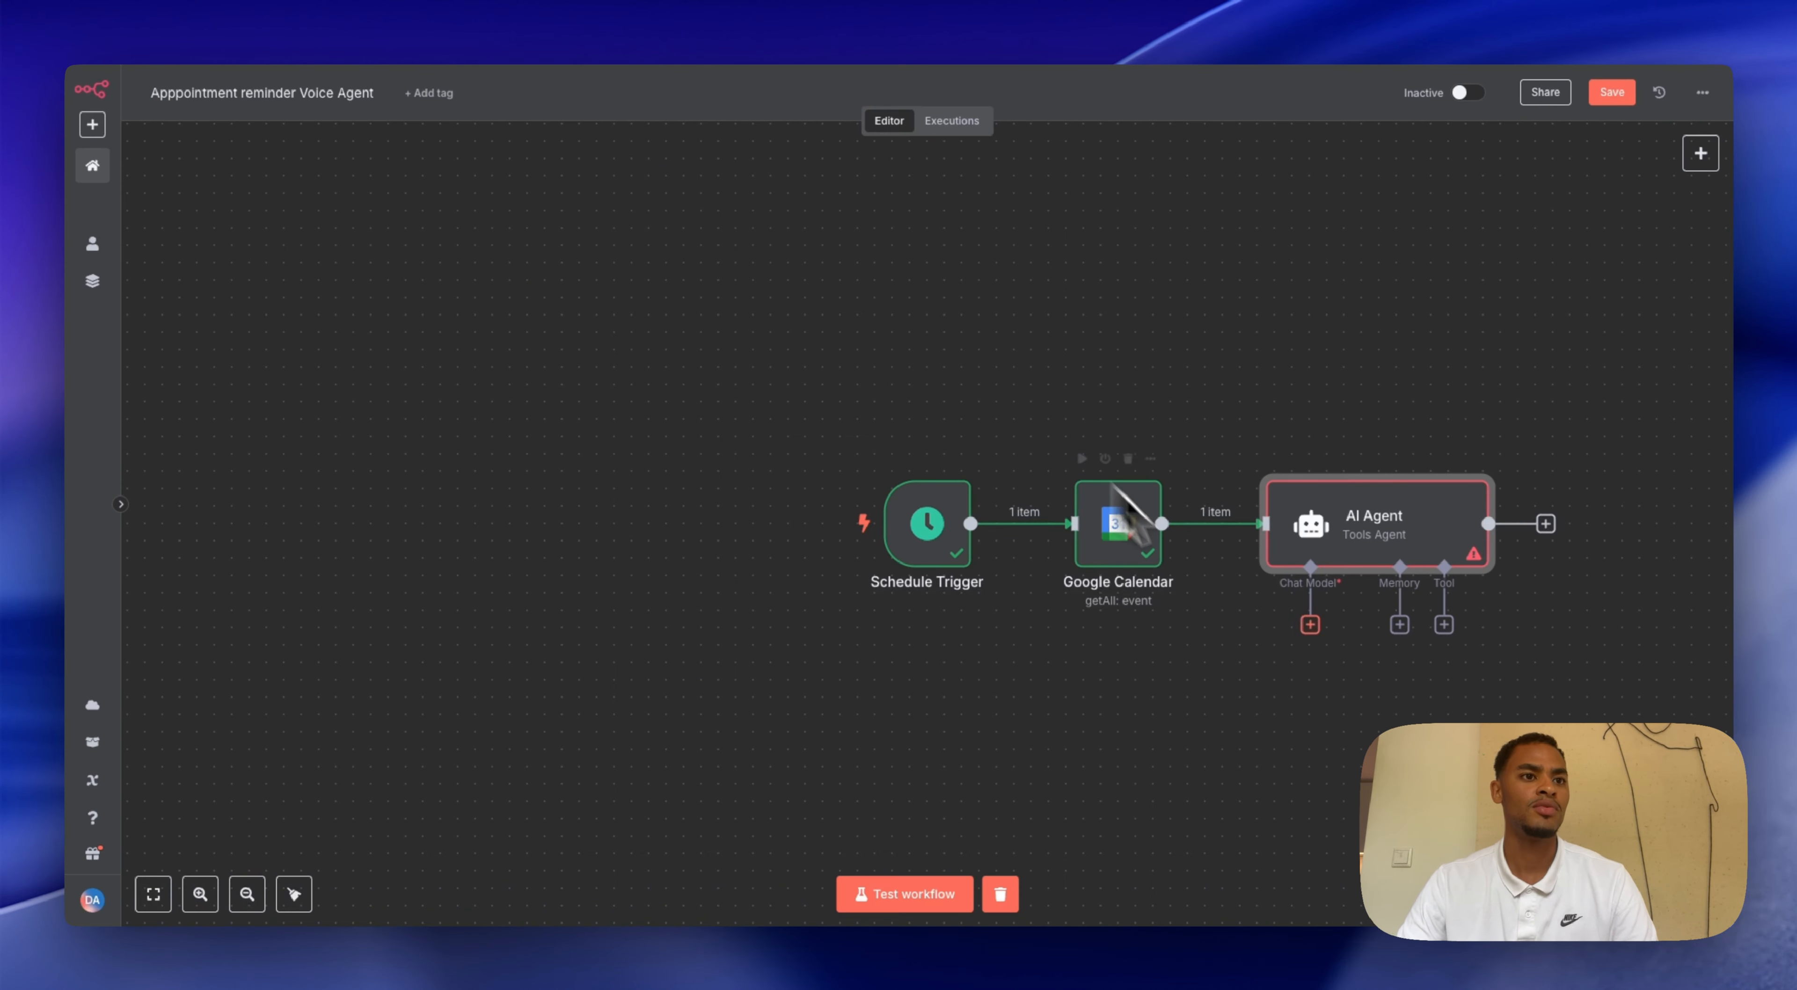
- Connect an OpenAI Chat Model node using gpt-4o-mini to the AI Agent and reposition it just below the agent
left_click(1311, 625)
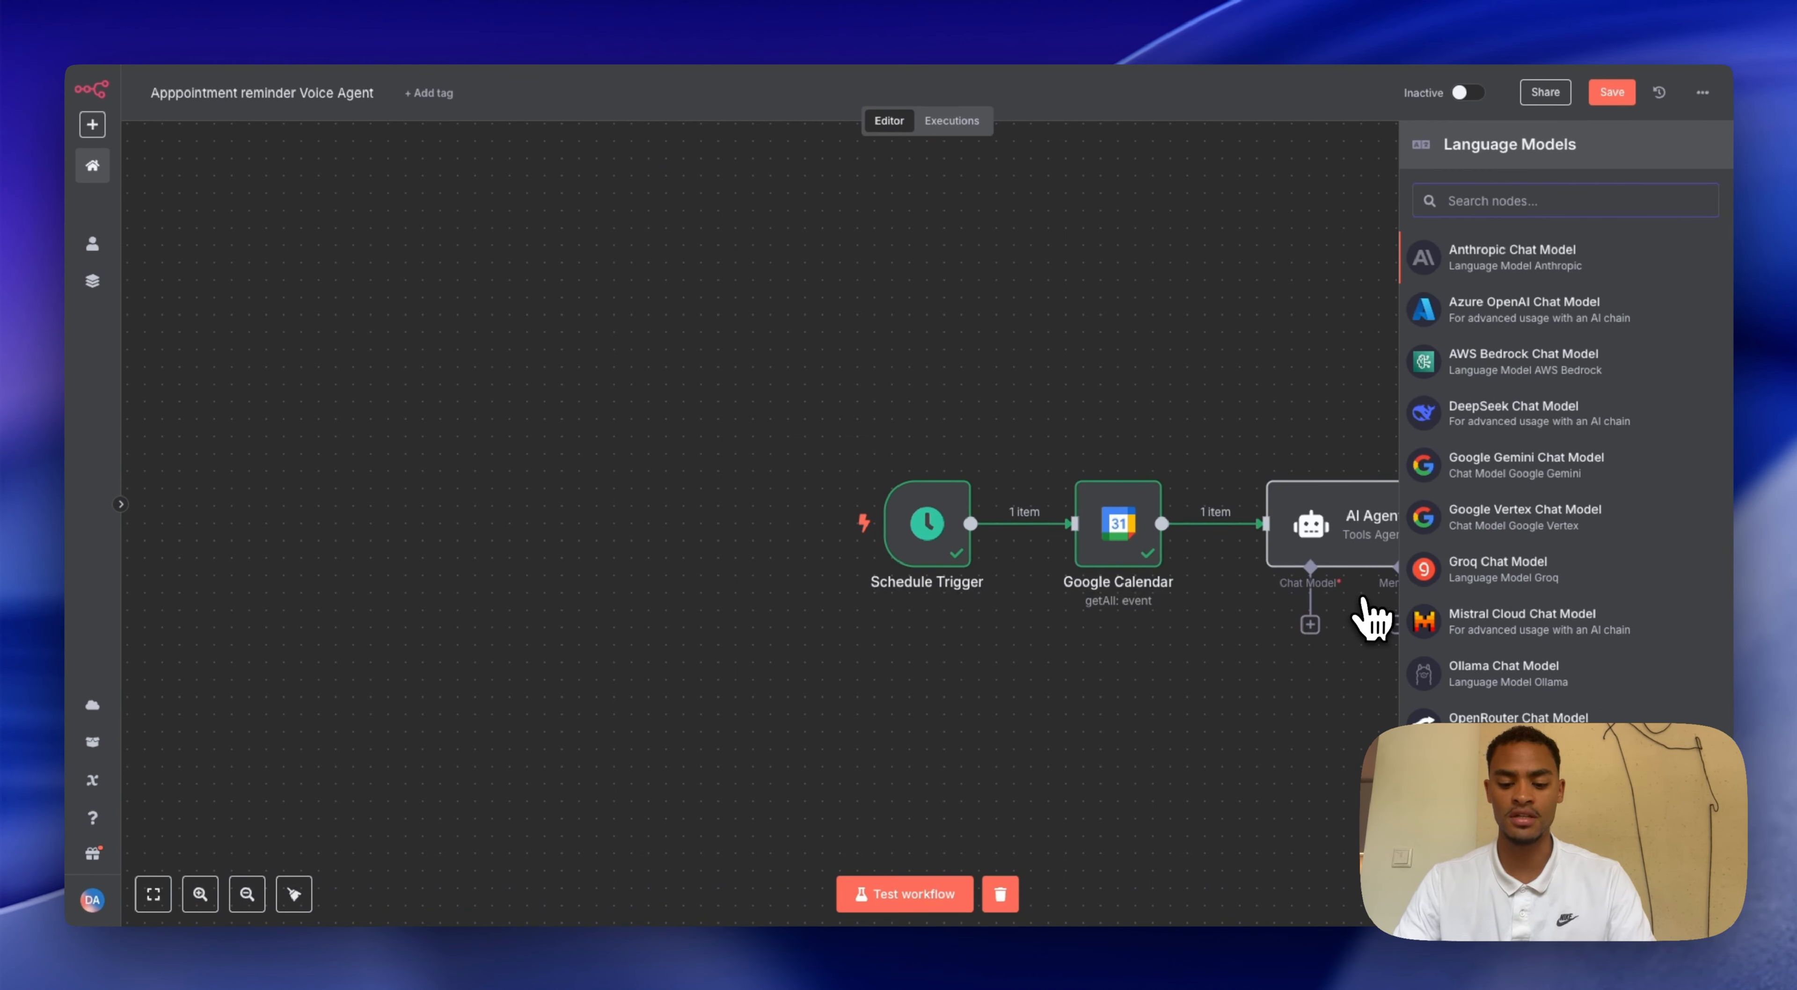
type("open")
left_click(1504, 262)
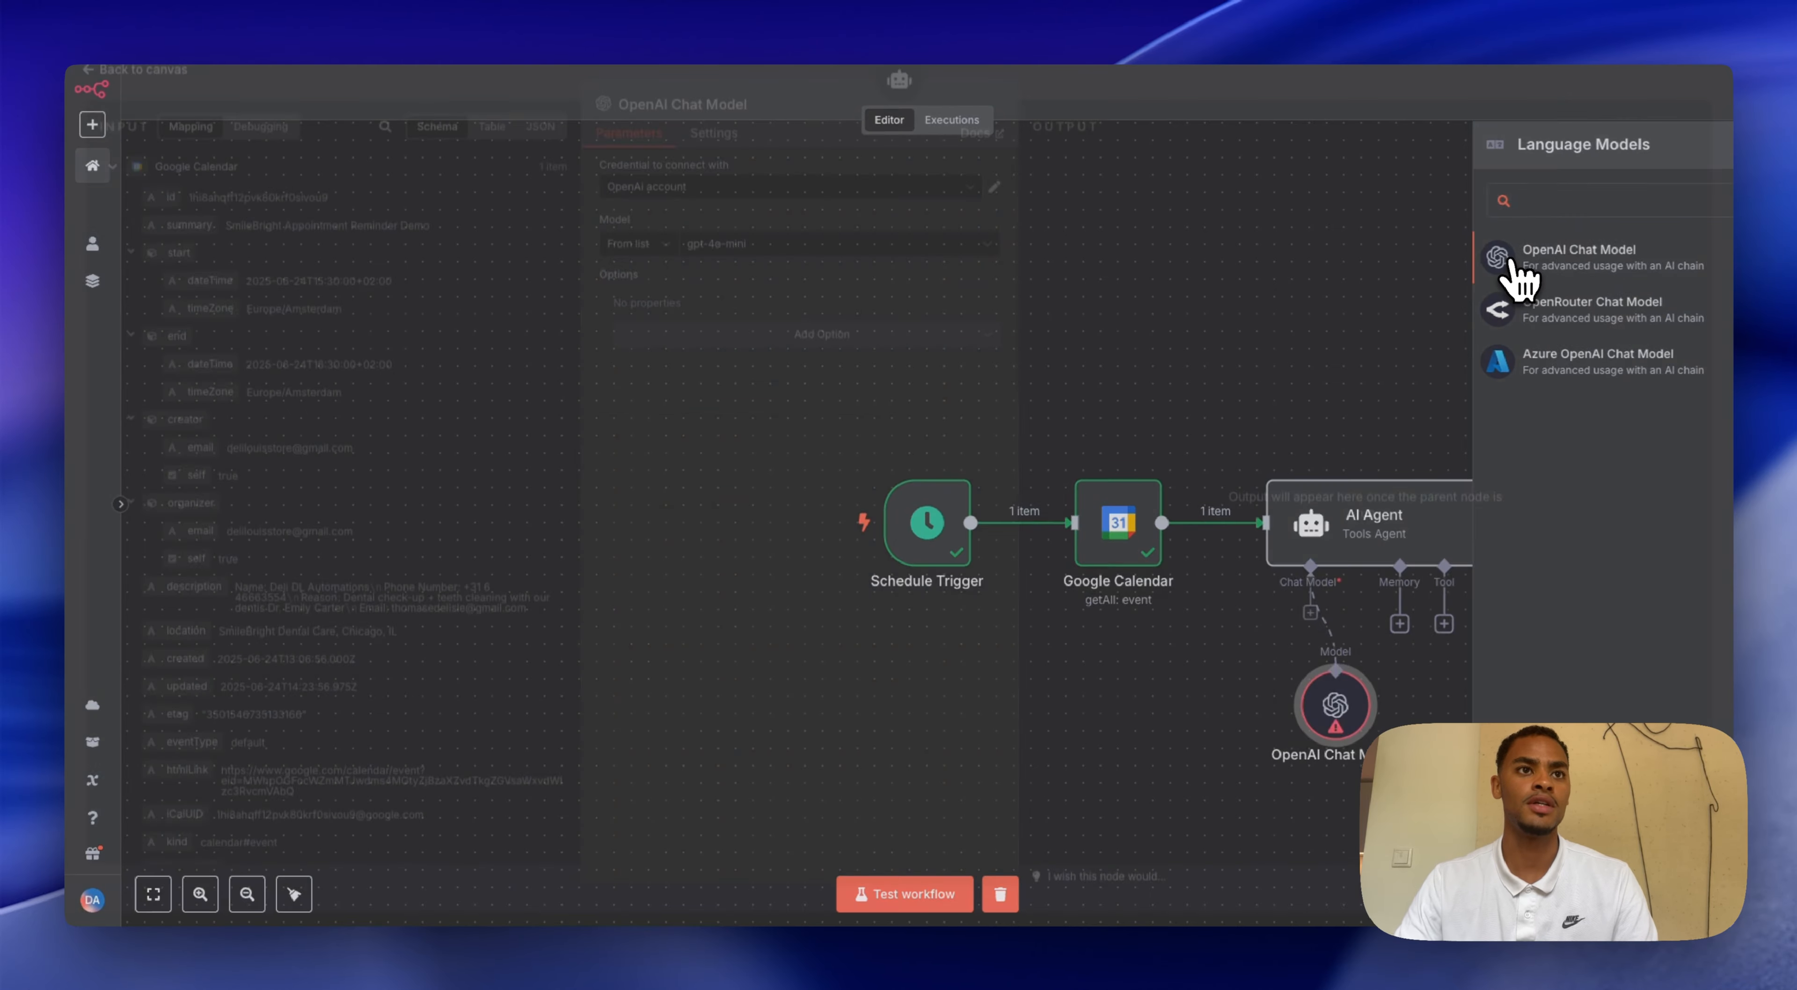
left_click(730, 269)
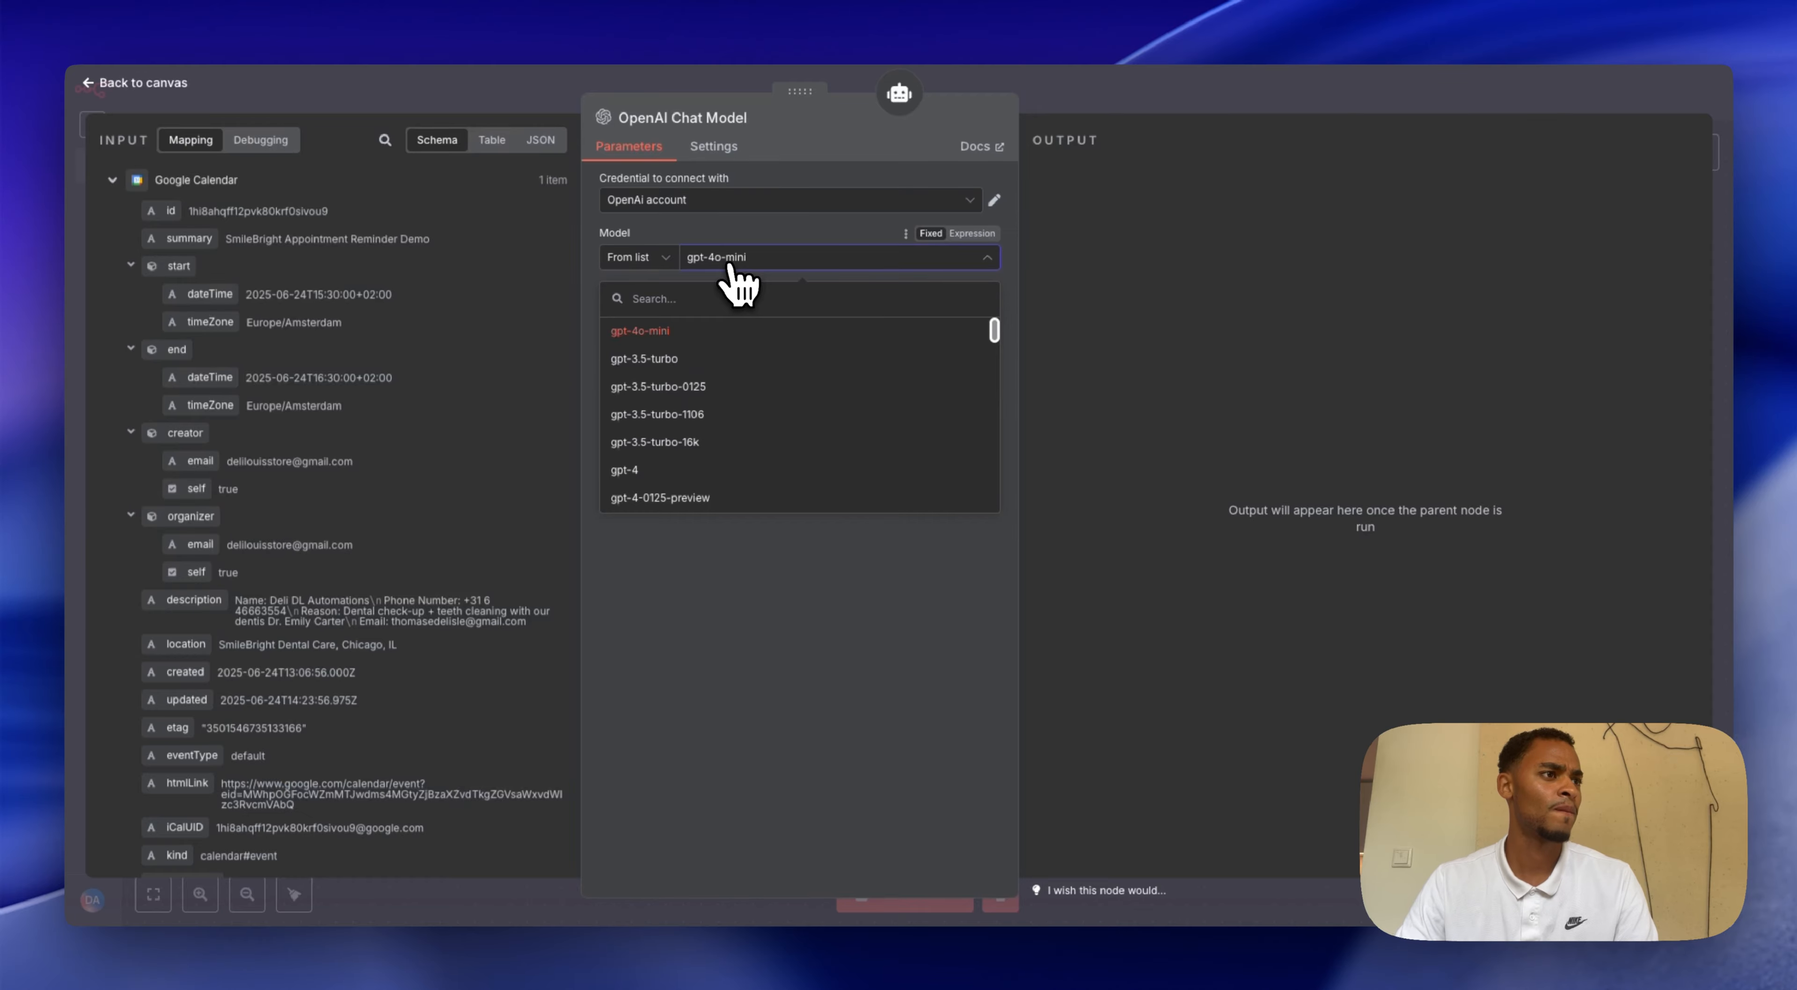
scroll(734, 419, "down", 2)
left_click(730, 257)
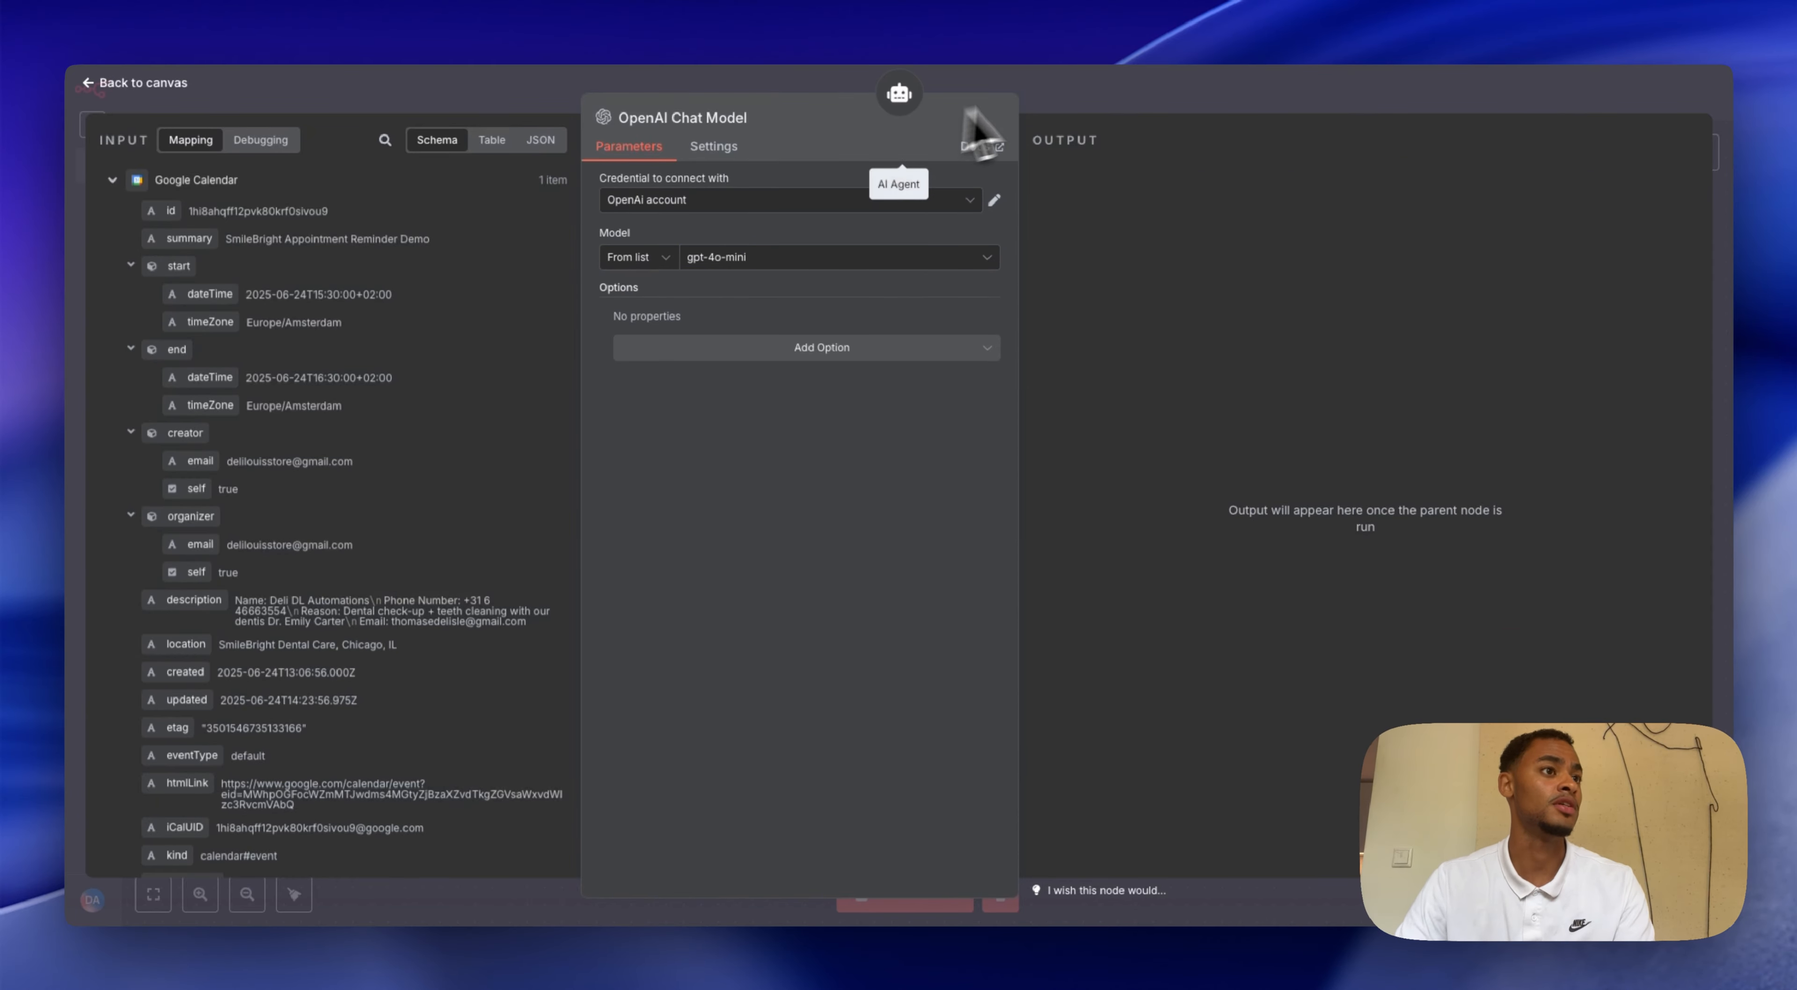
left_click(1086, 101)
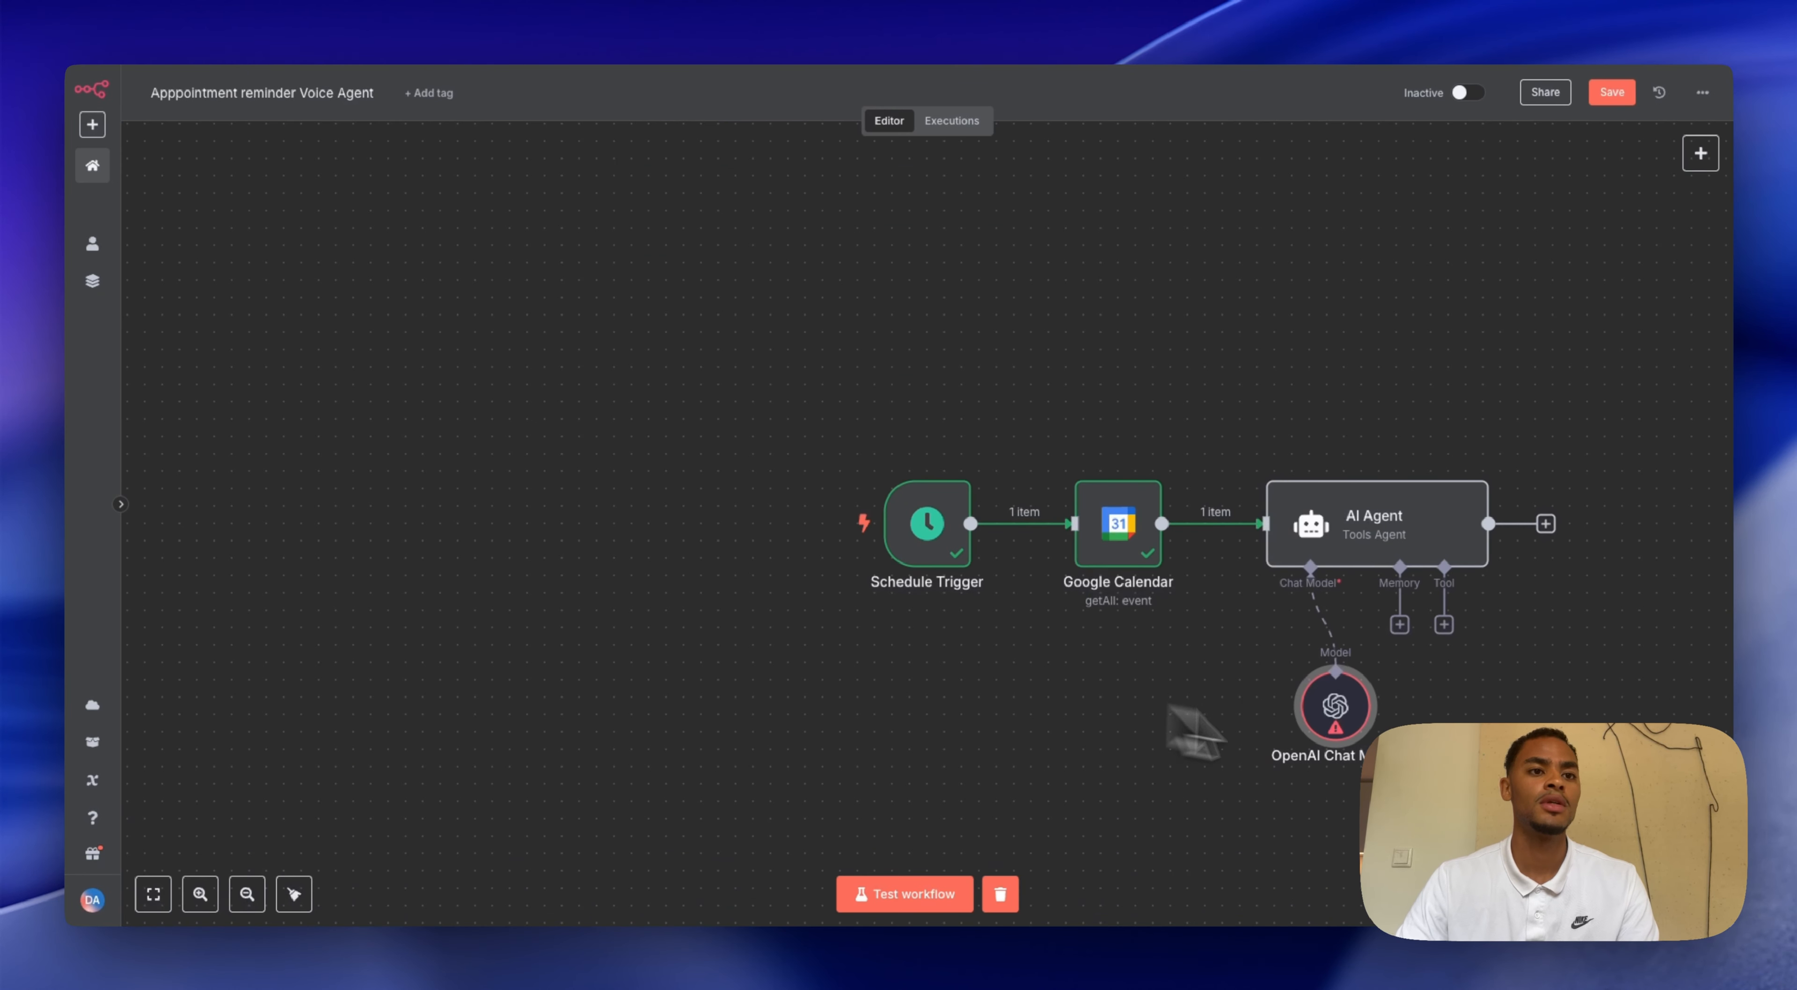
left_click_drag(1325, 715, 1255, 698)
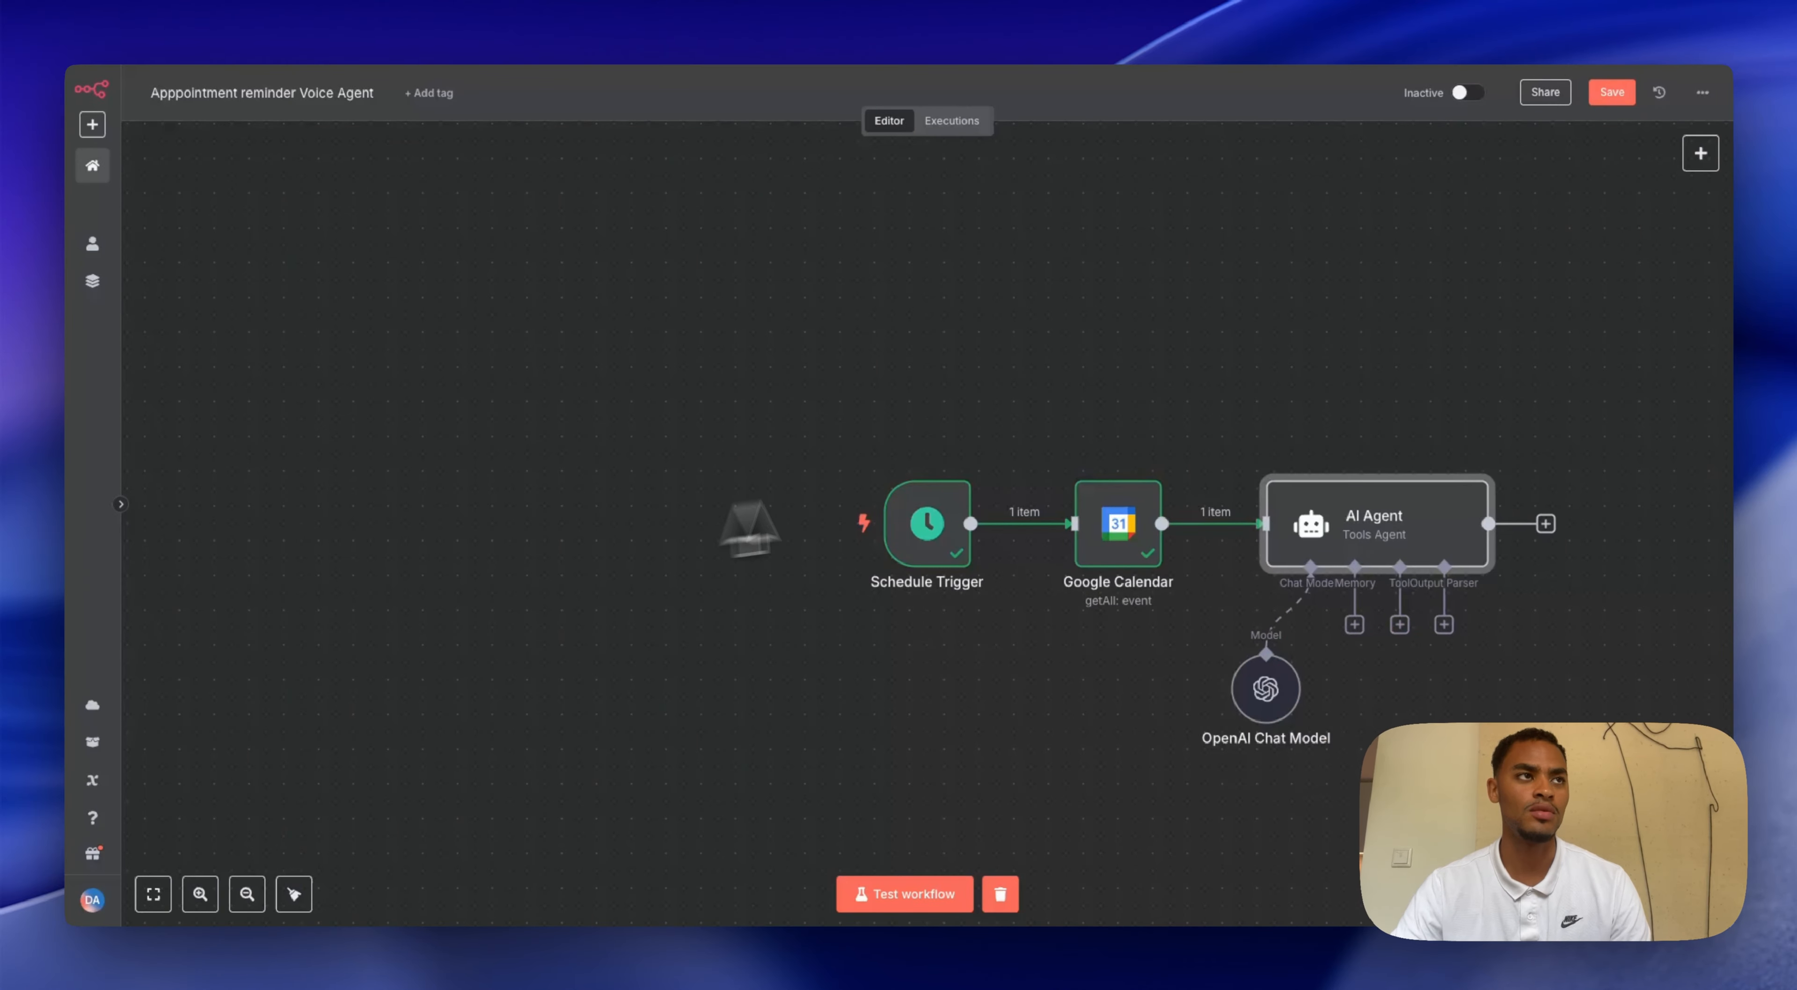
- Enable Require Specific Output Format on the AI Agent and connect a Structured Output Parser to it
double_click(1374, 548)
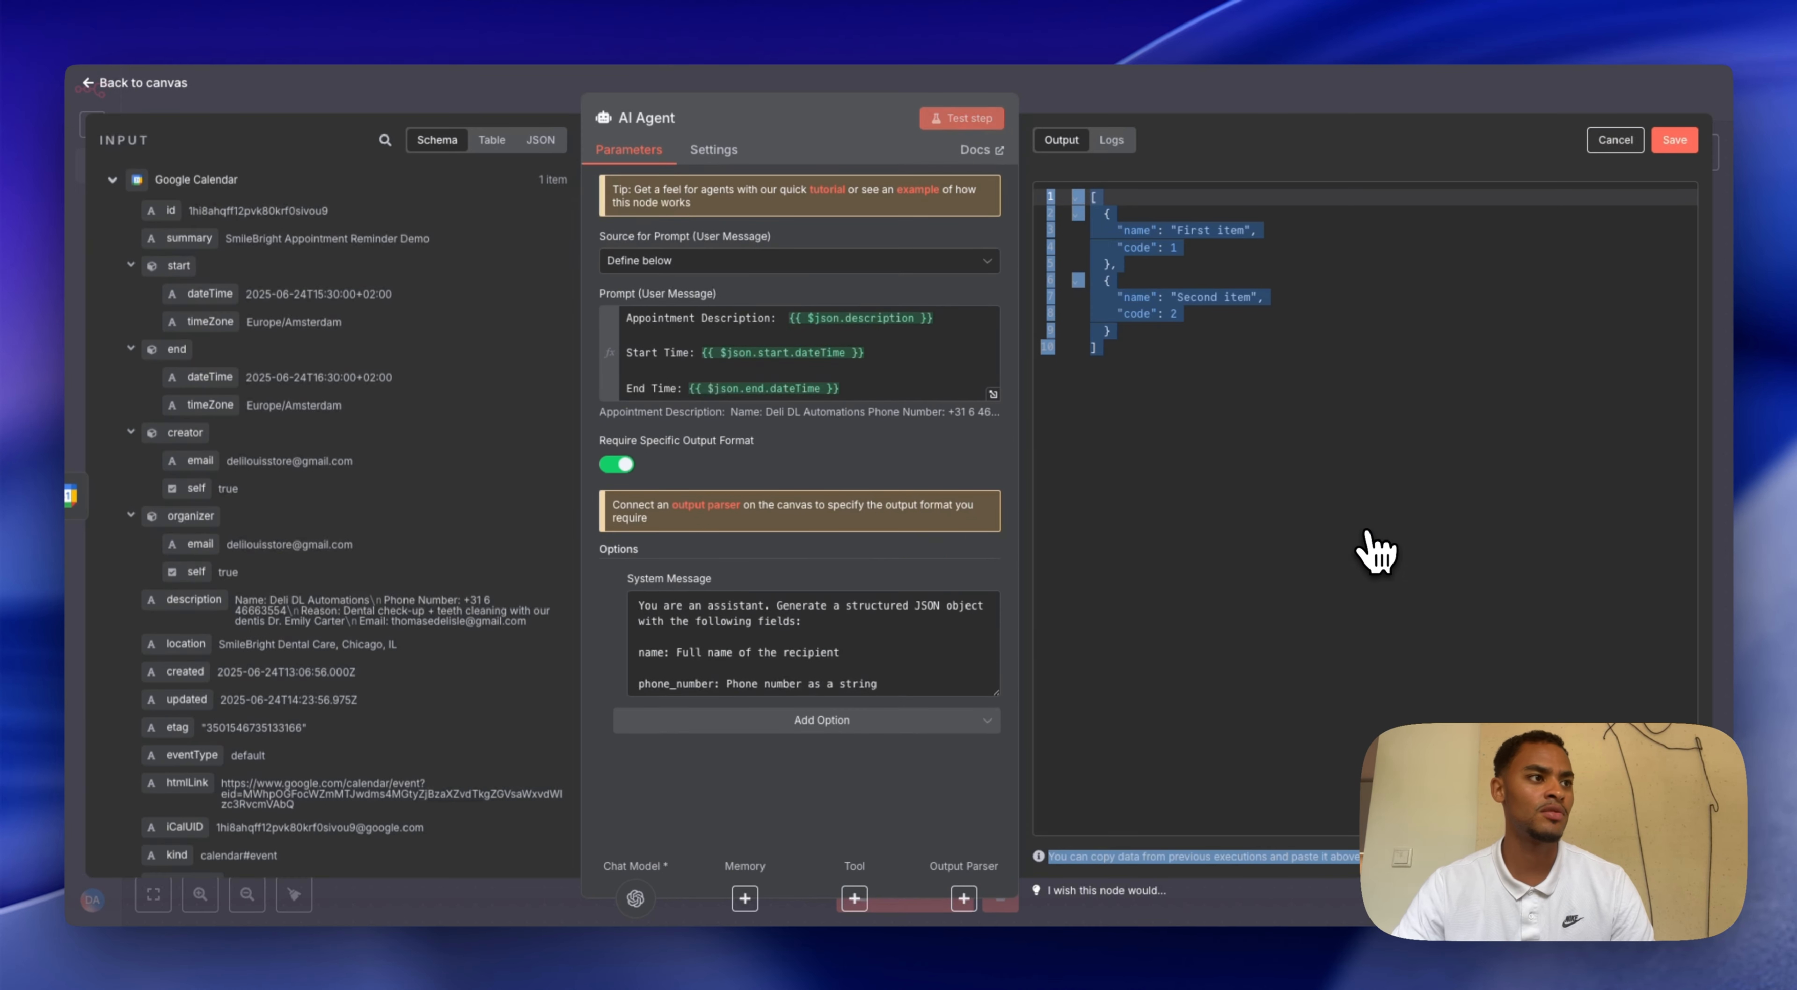
left_click(621, 465)
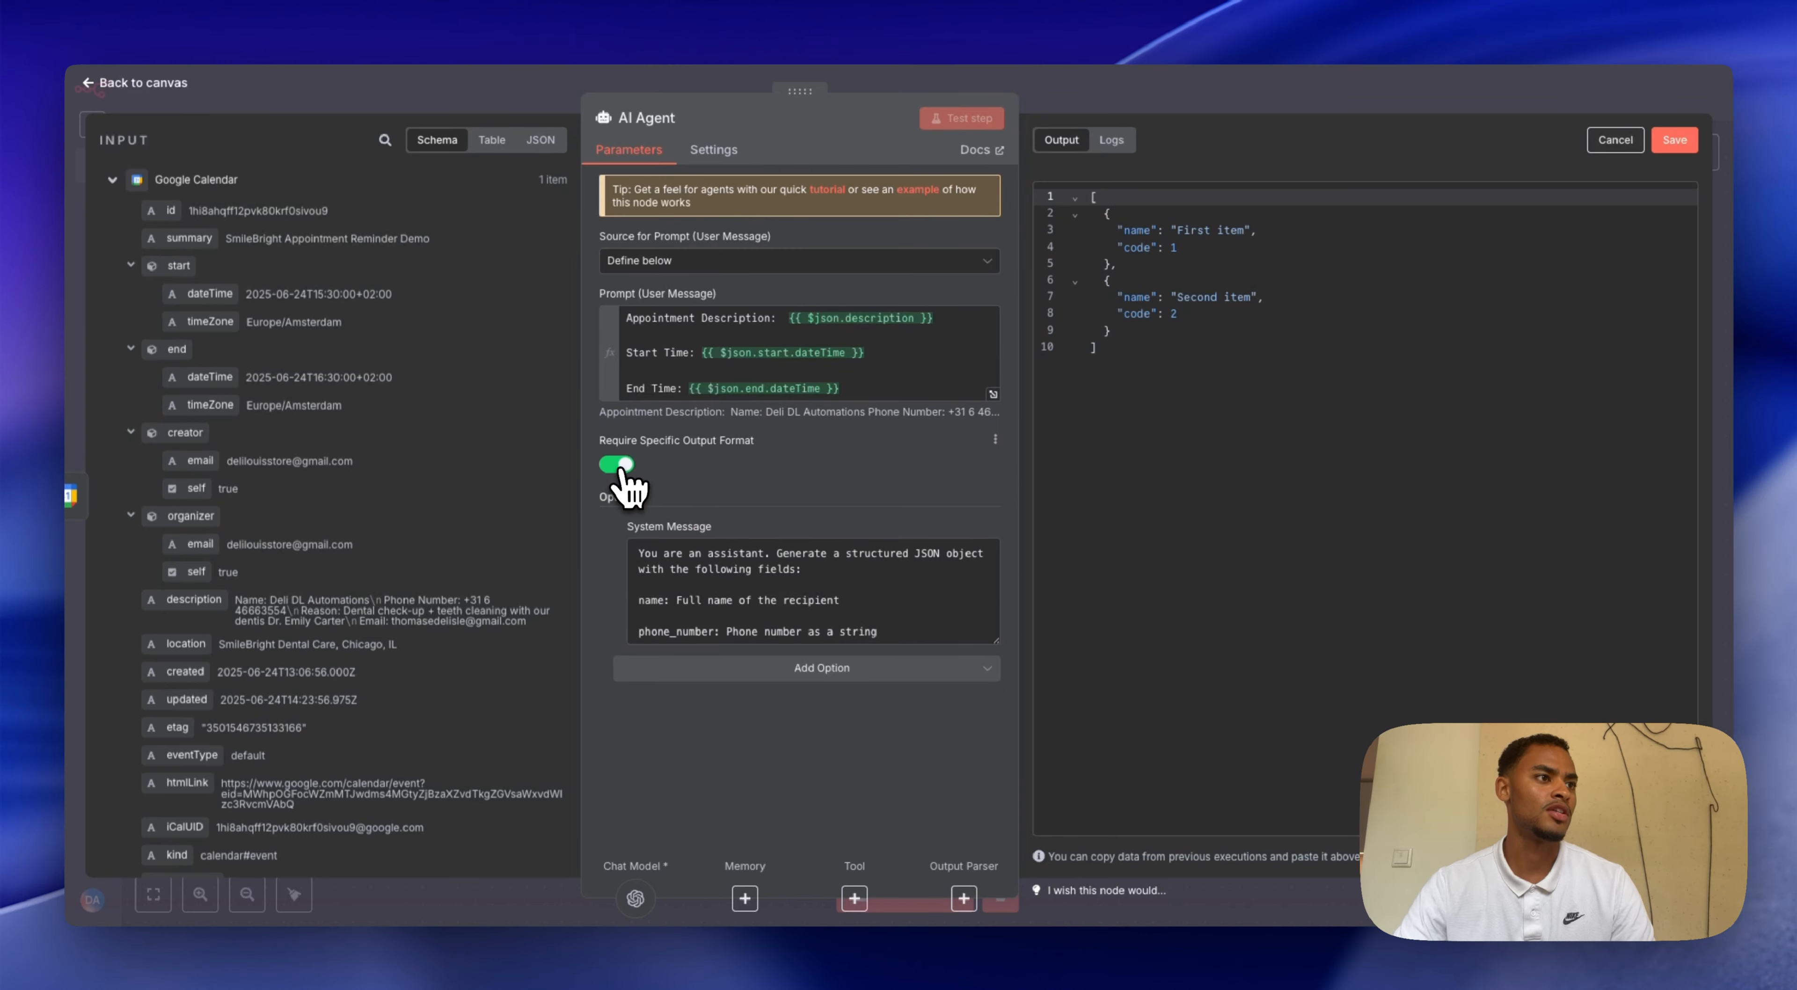
left_click(617, 464)
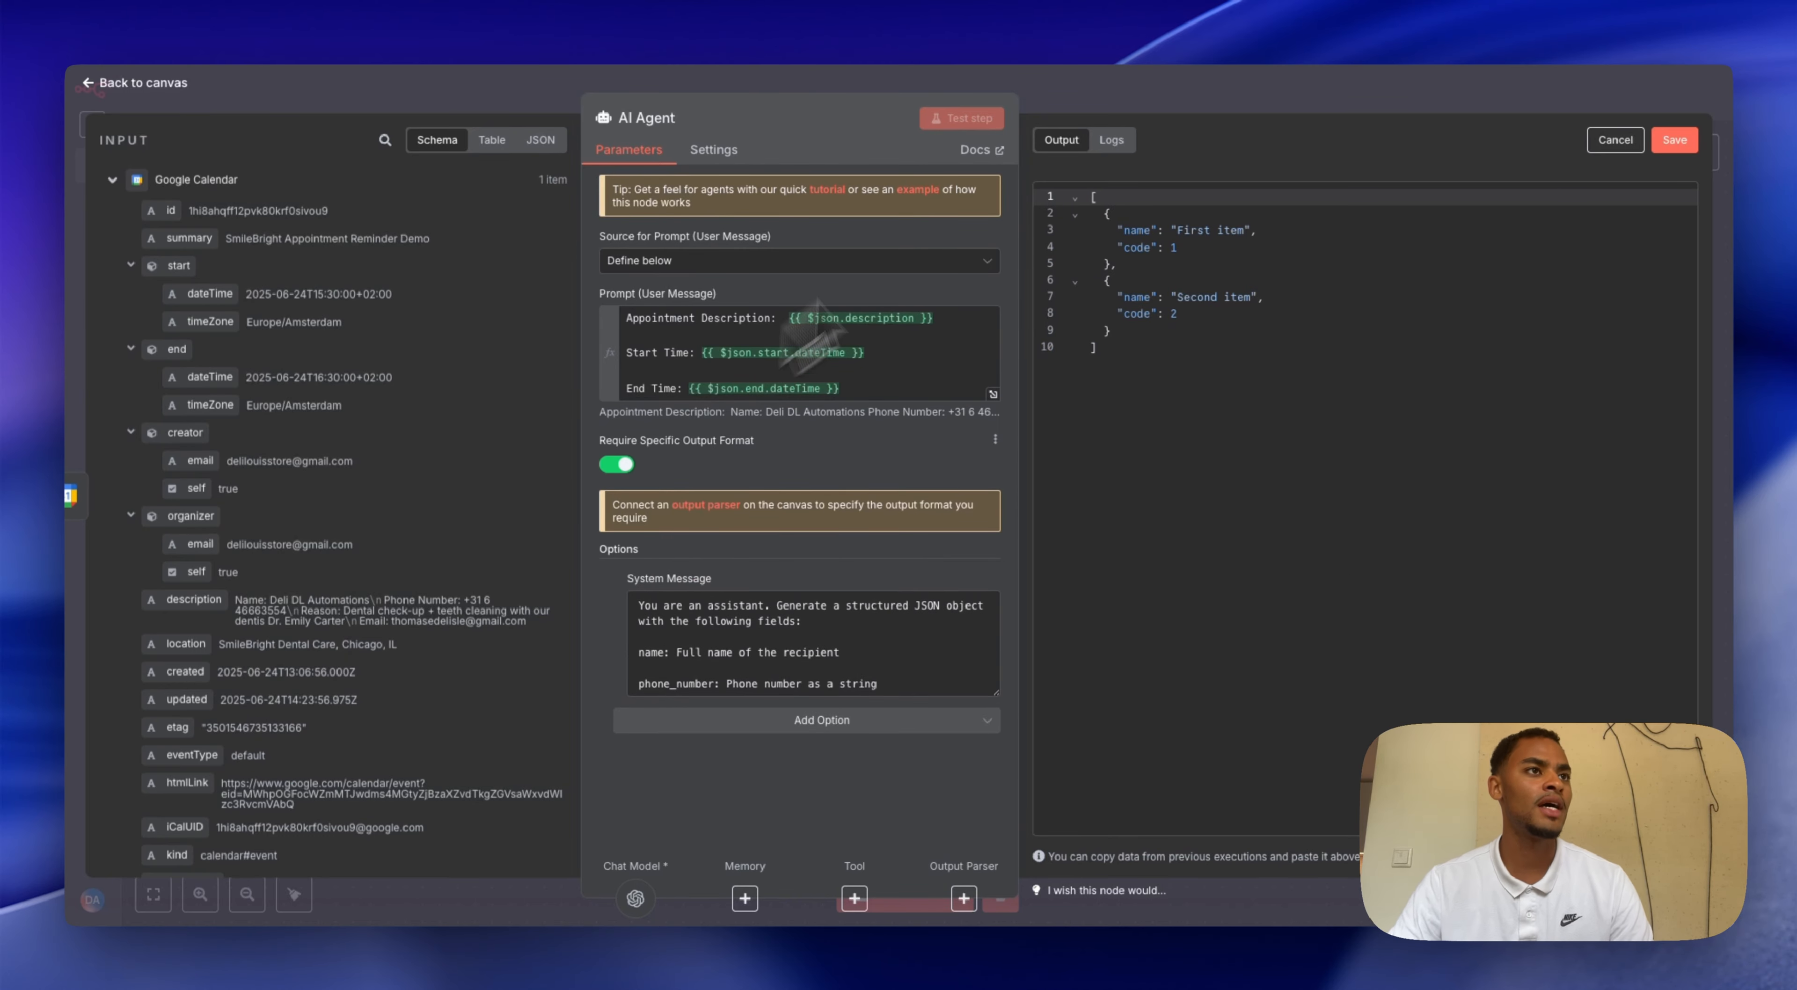
key("Escape")
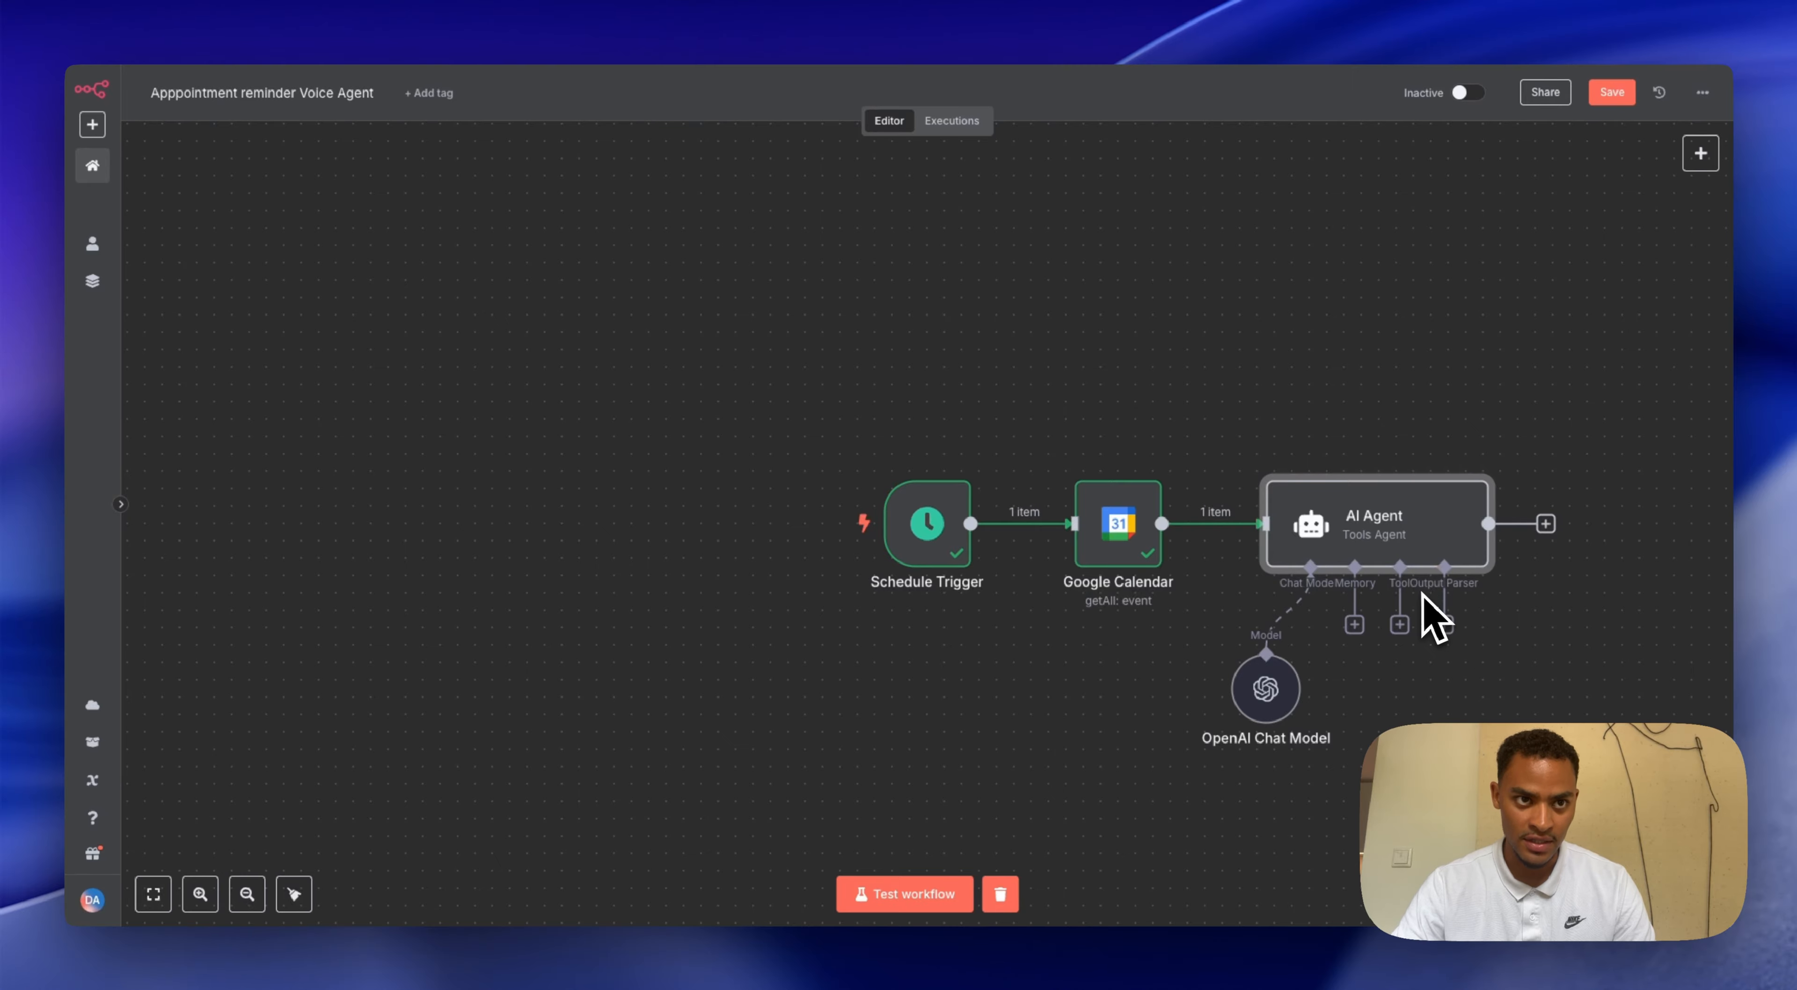
left_click(1445, 626)
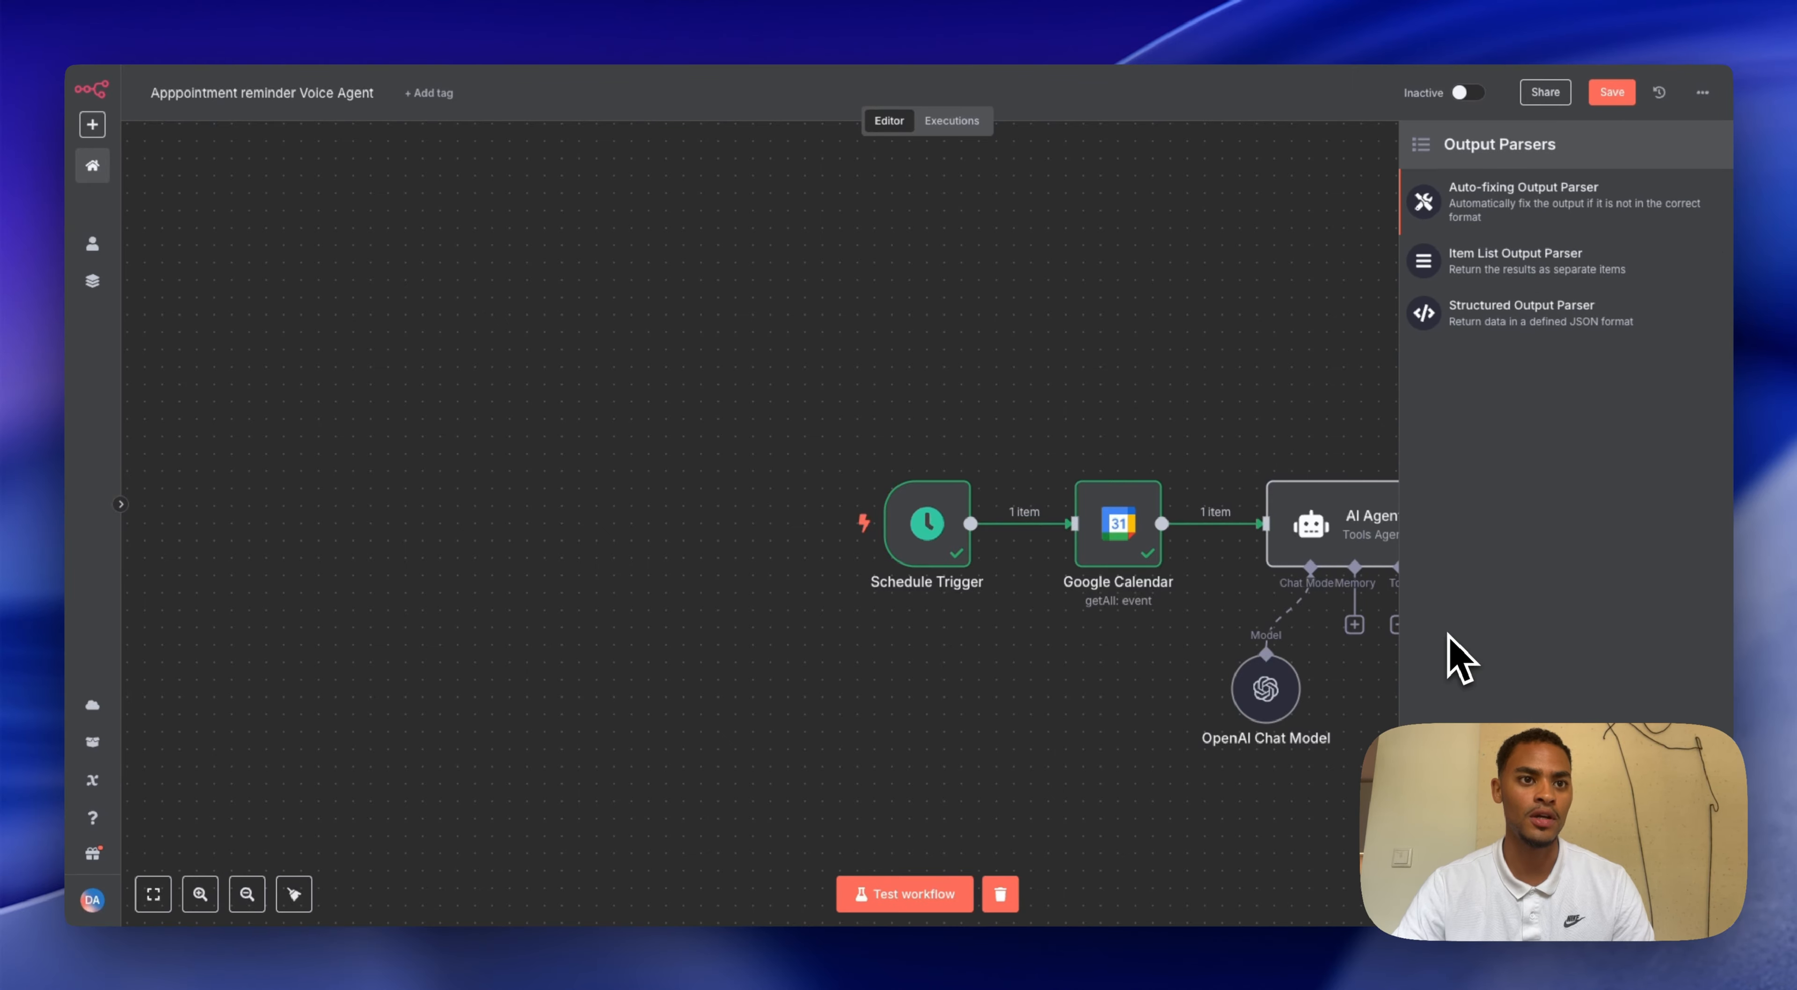
left_click(1493, 318)
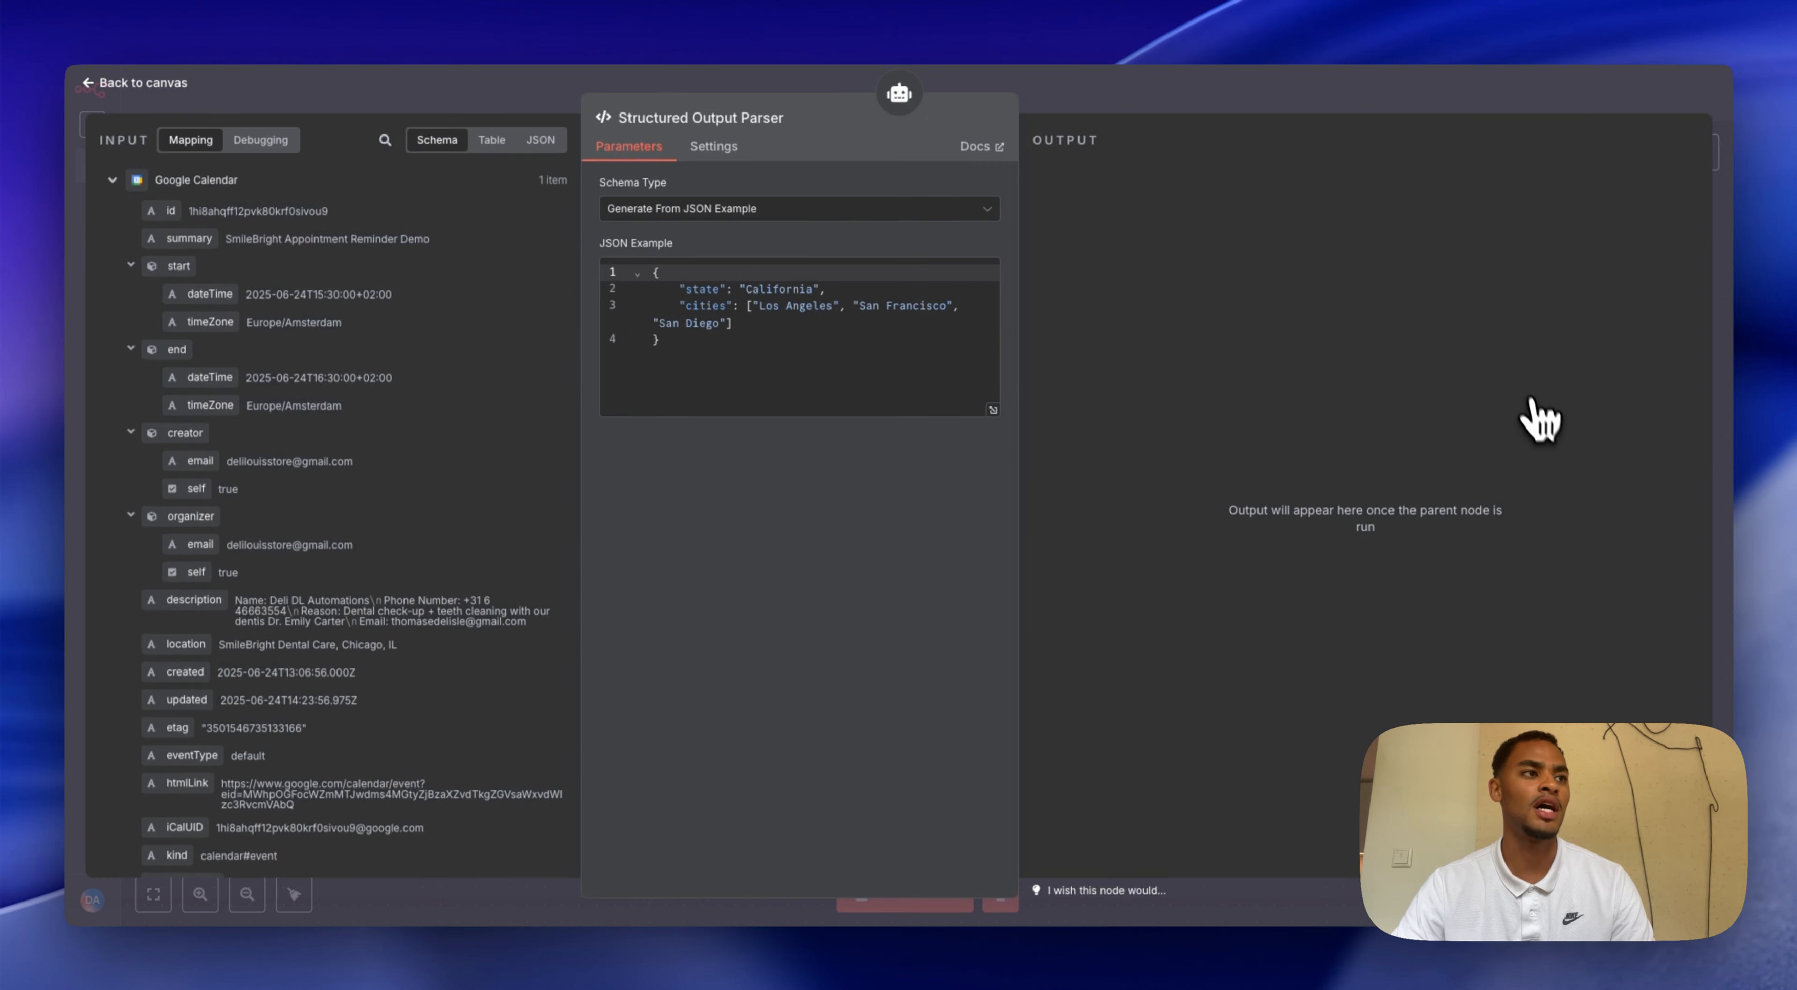
key("Escape")
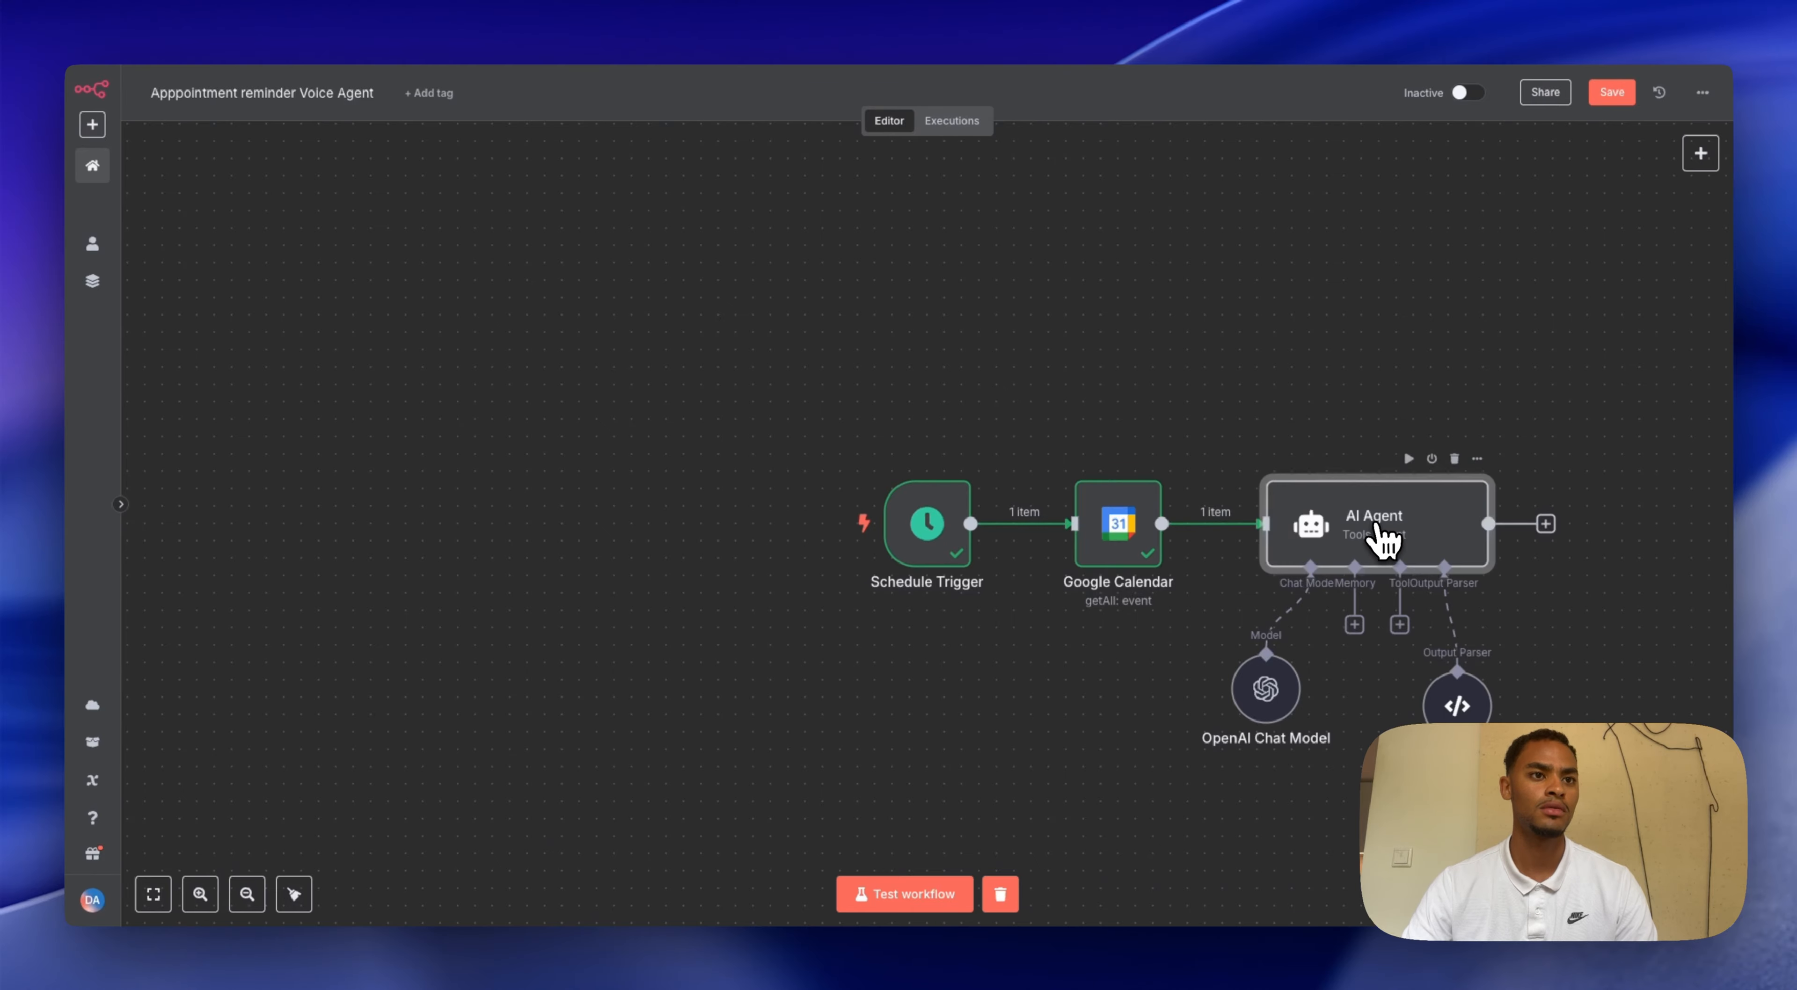
- Select the entire system message text in the AI Agent node and return to the canvas
double_click(1376, 541)
left_click_drag(632, 603, 891, 680)
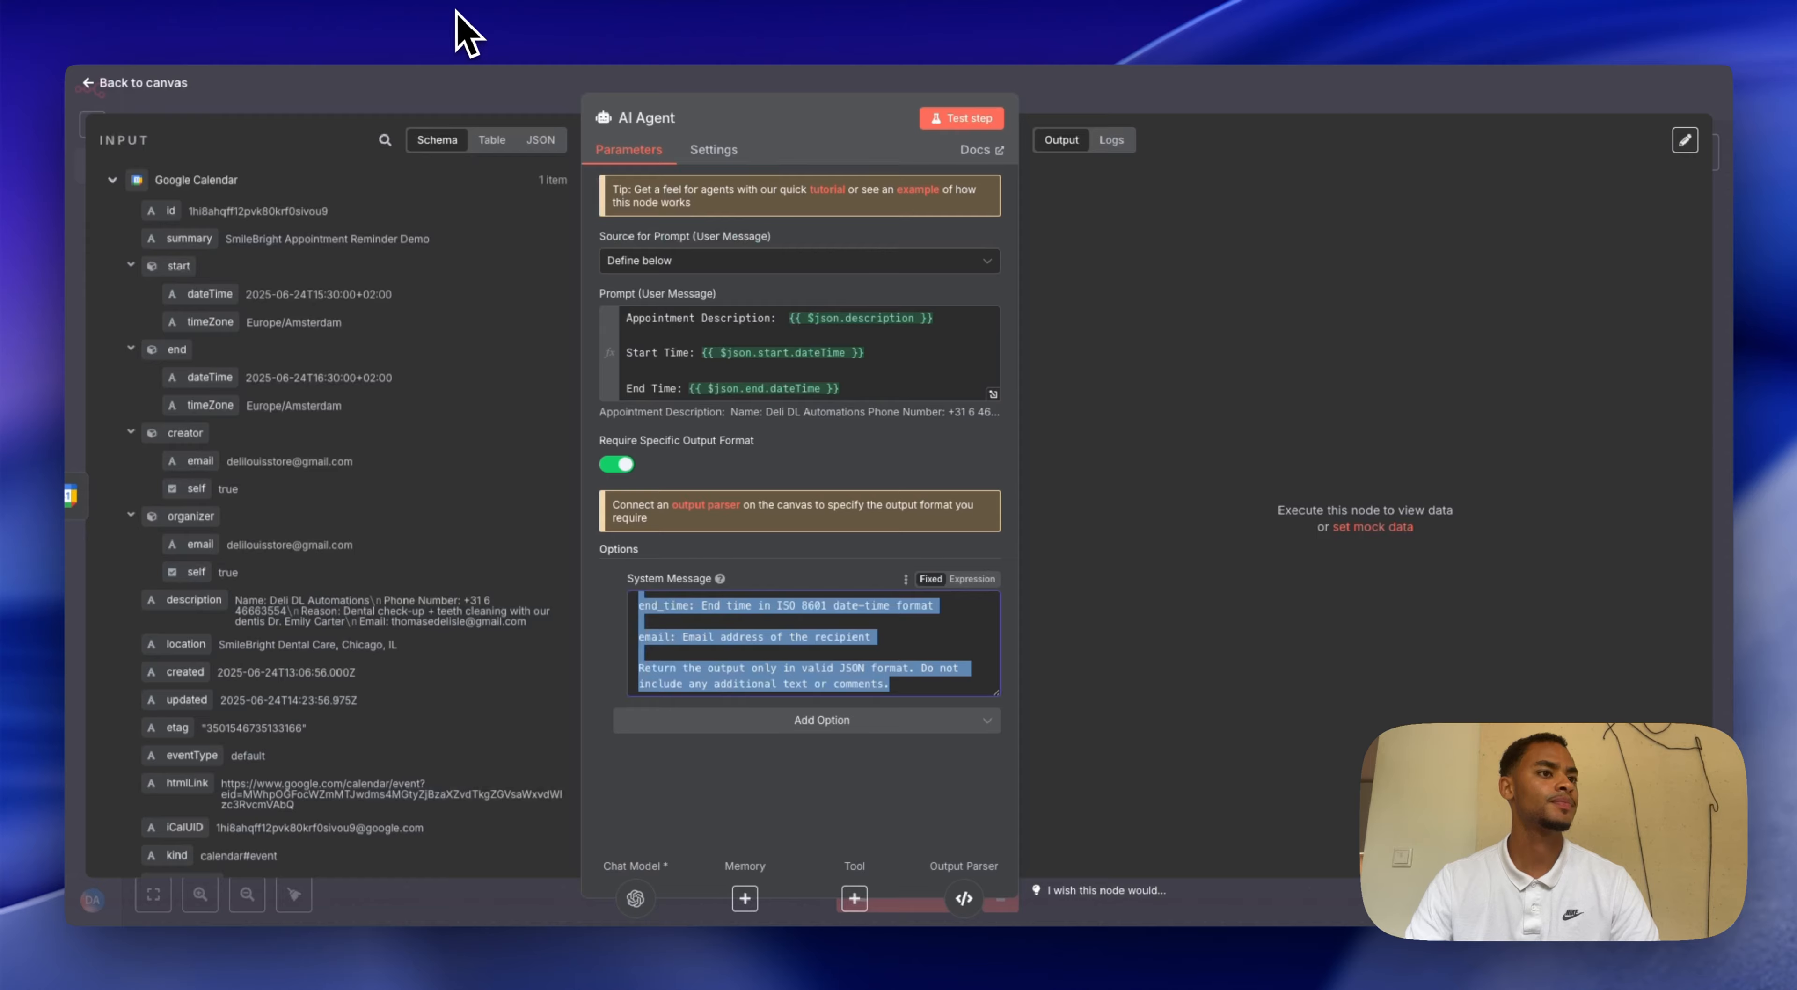
left_click(972, 436)
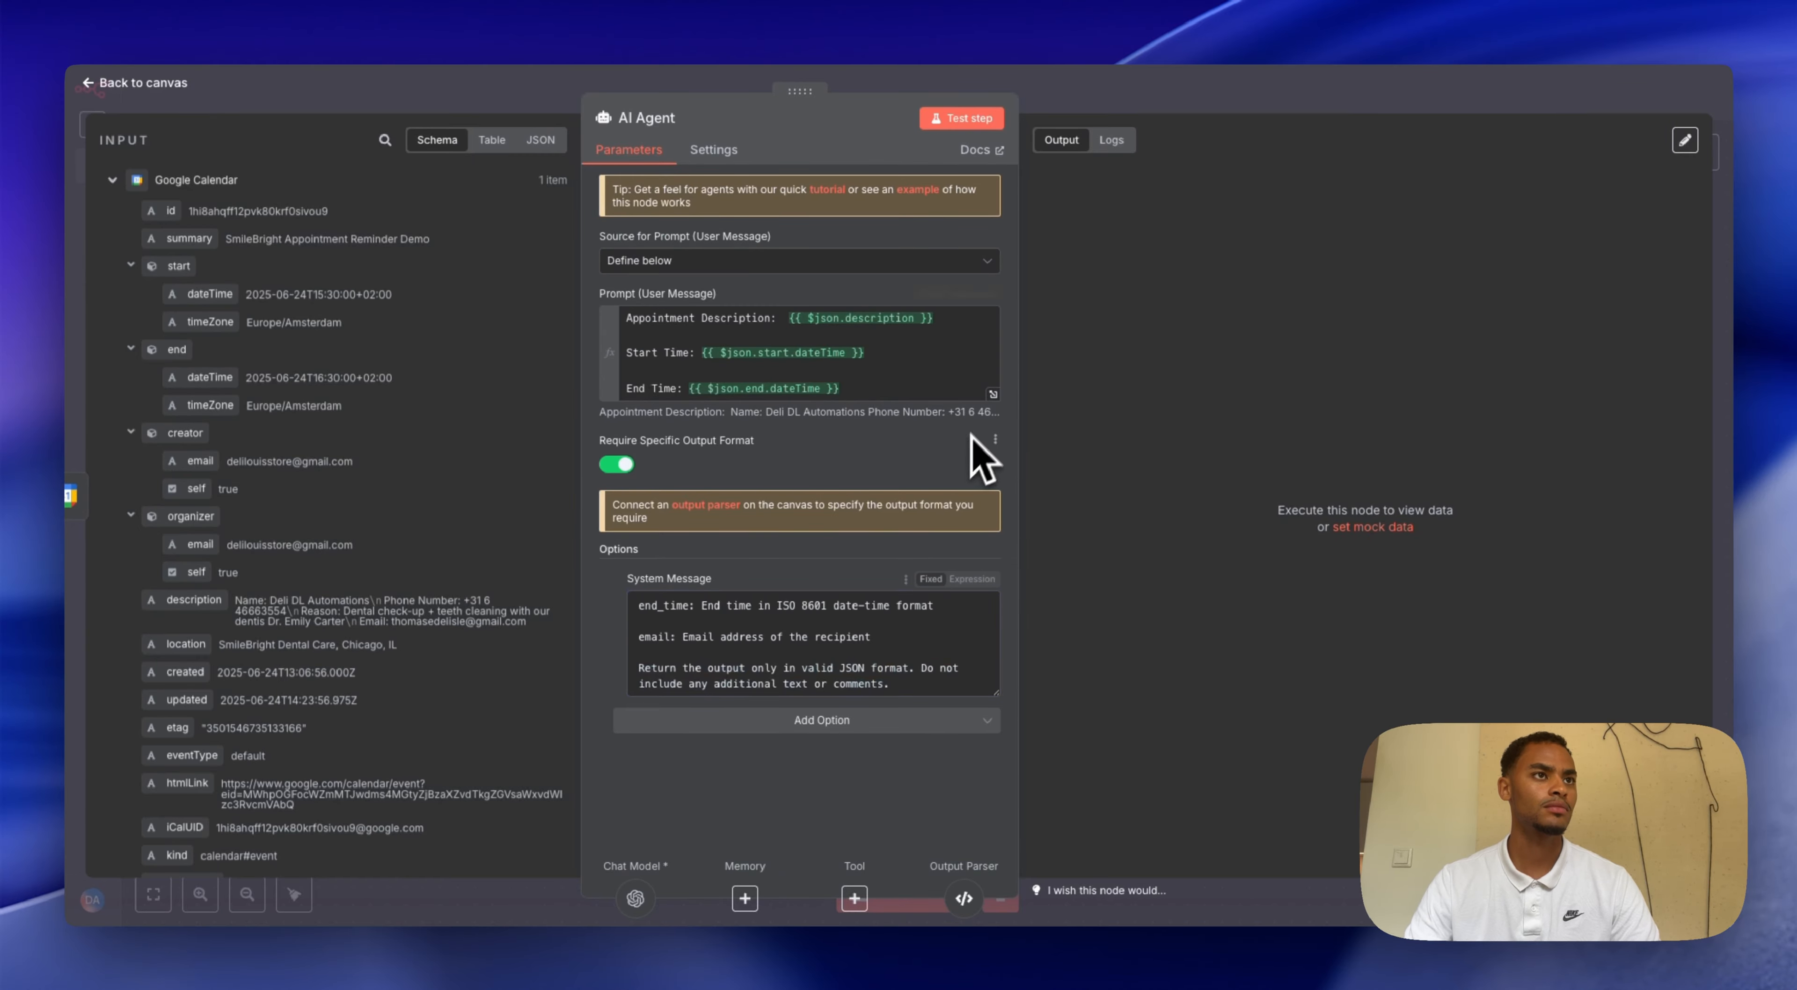
left_click(1156, 108)
- Replace the parser's input schema with an object of string properties name, phone_number, reason, start_time and end_time, using date-time format for the two times
double_click(1452, 720)
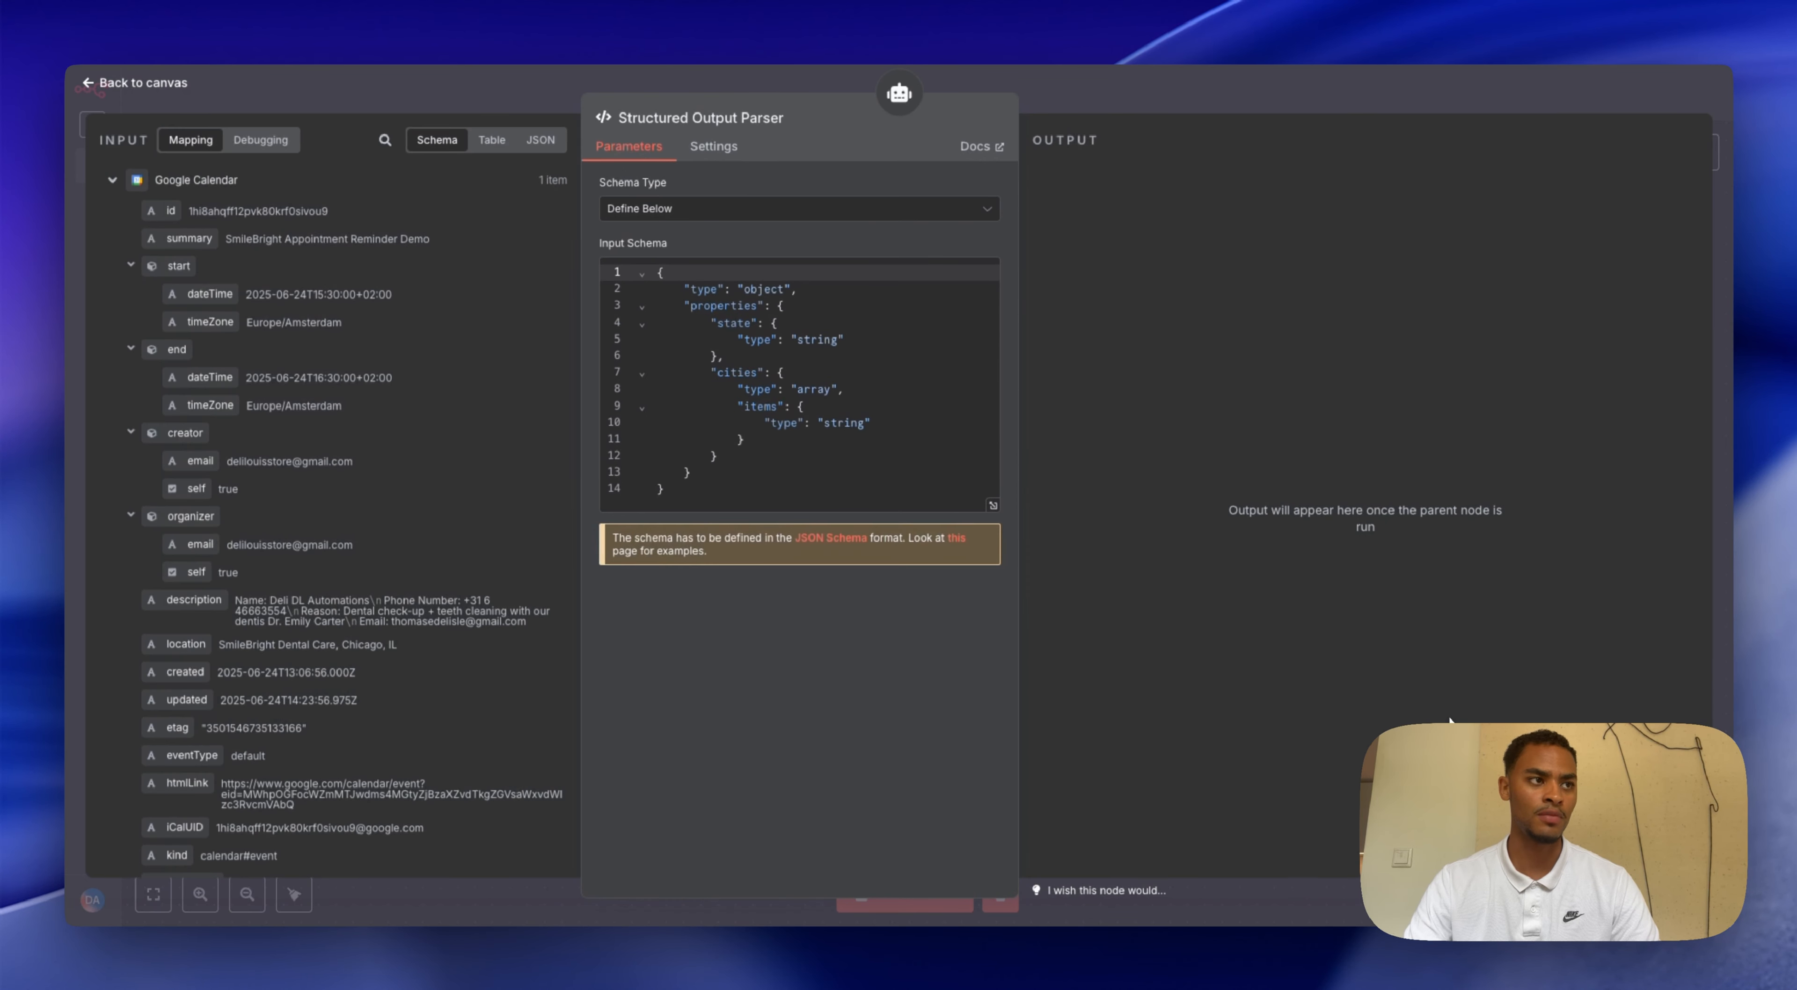
key("ctrl+a")
key("ctrl+v")
scroll(859, 502, "up", 5)
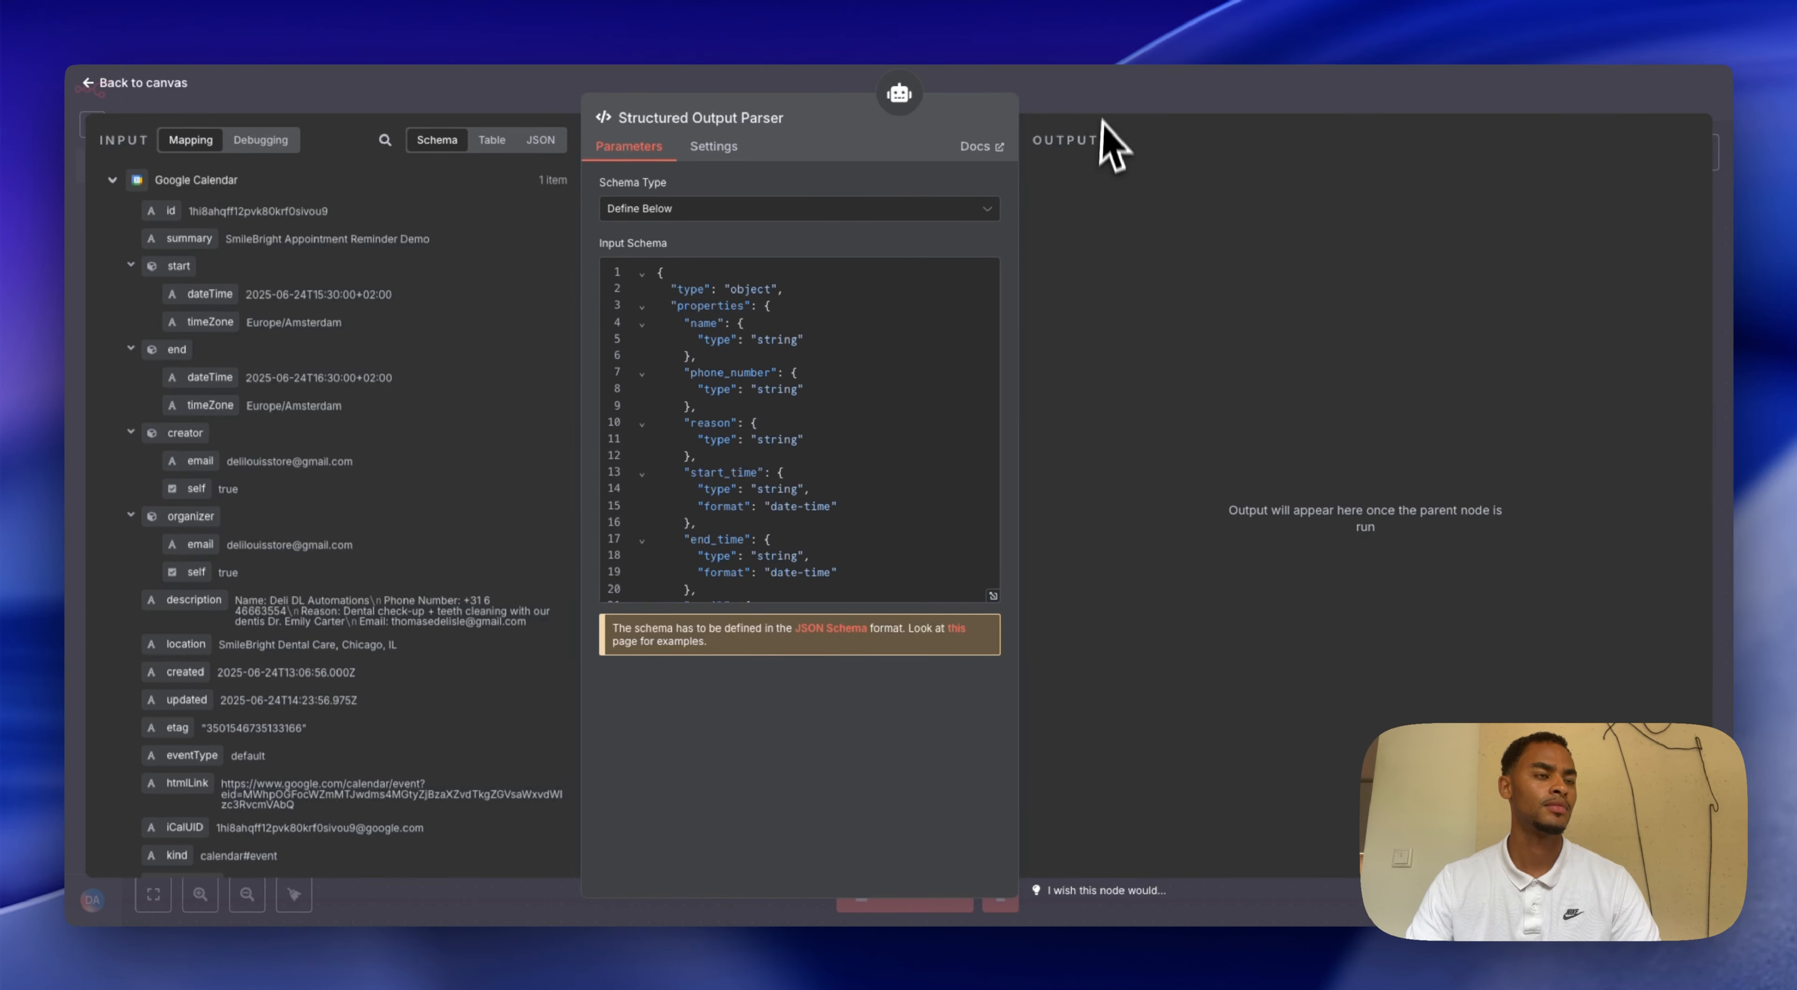
left_click(1106, 105)
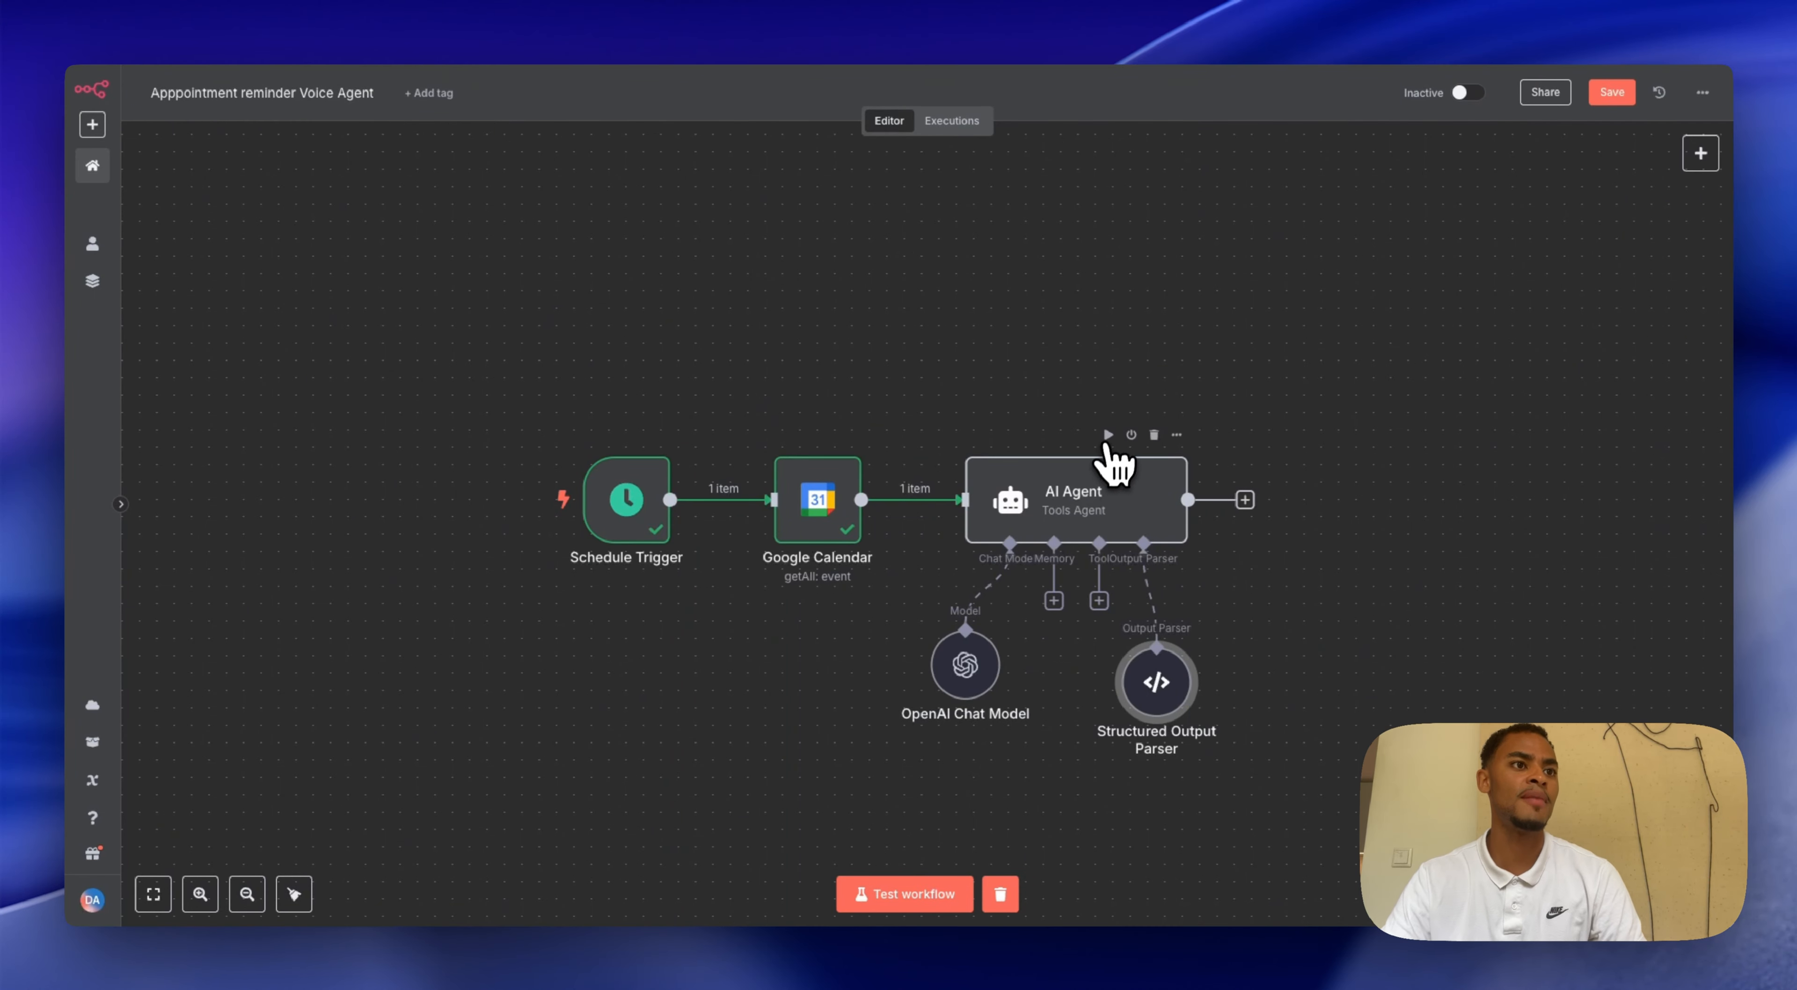
- Run the AI Agent node and examine its logs and its extracted output in table and schema views
left_click(1108, 435)
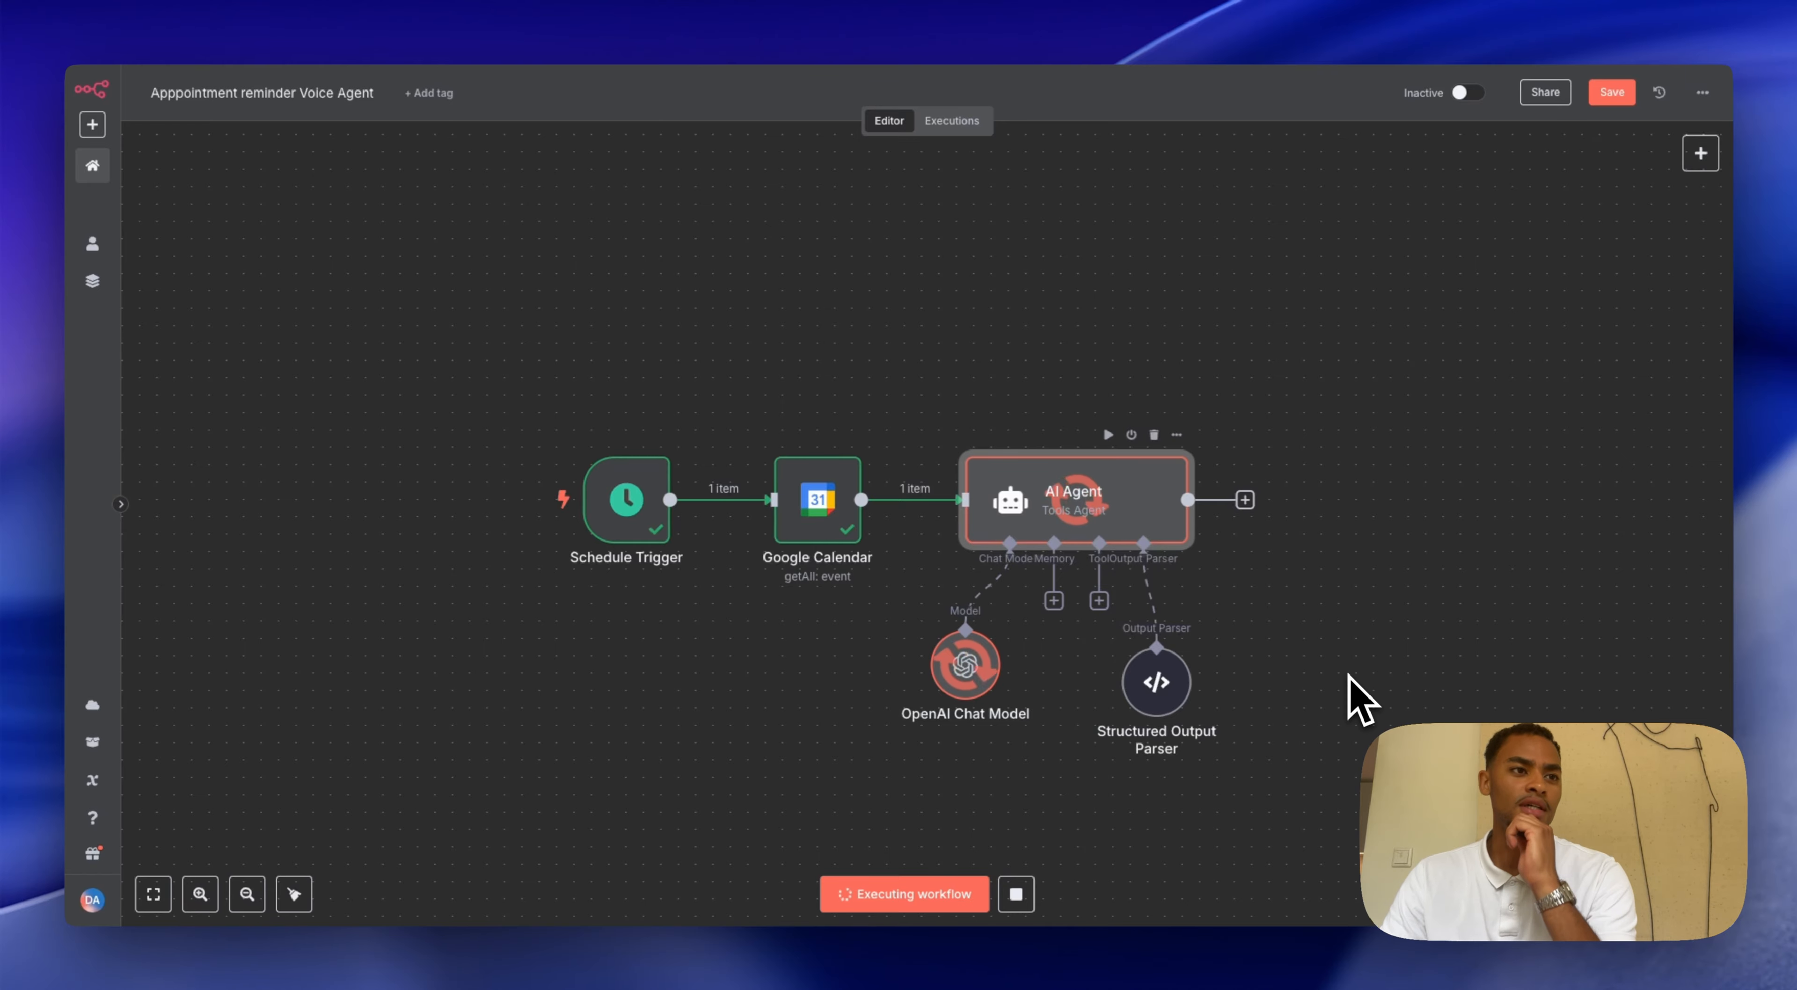
double_click(1143, 492)
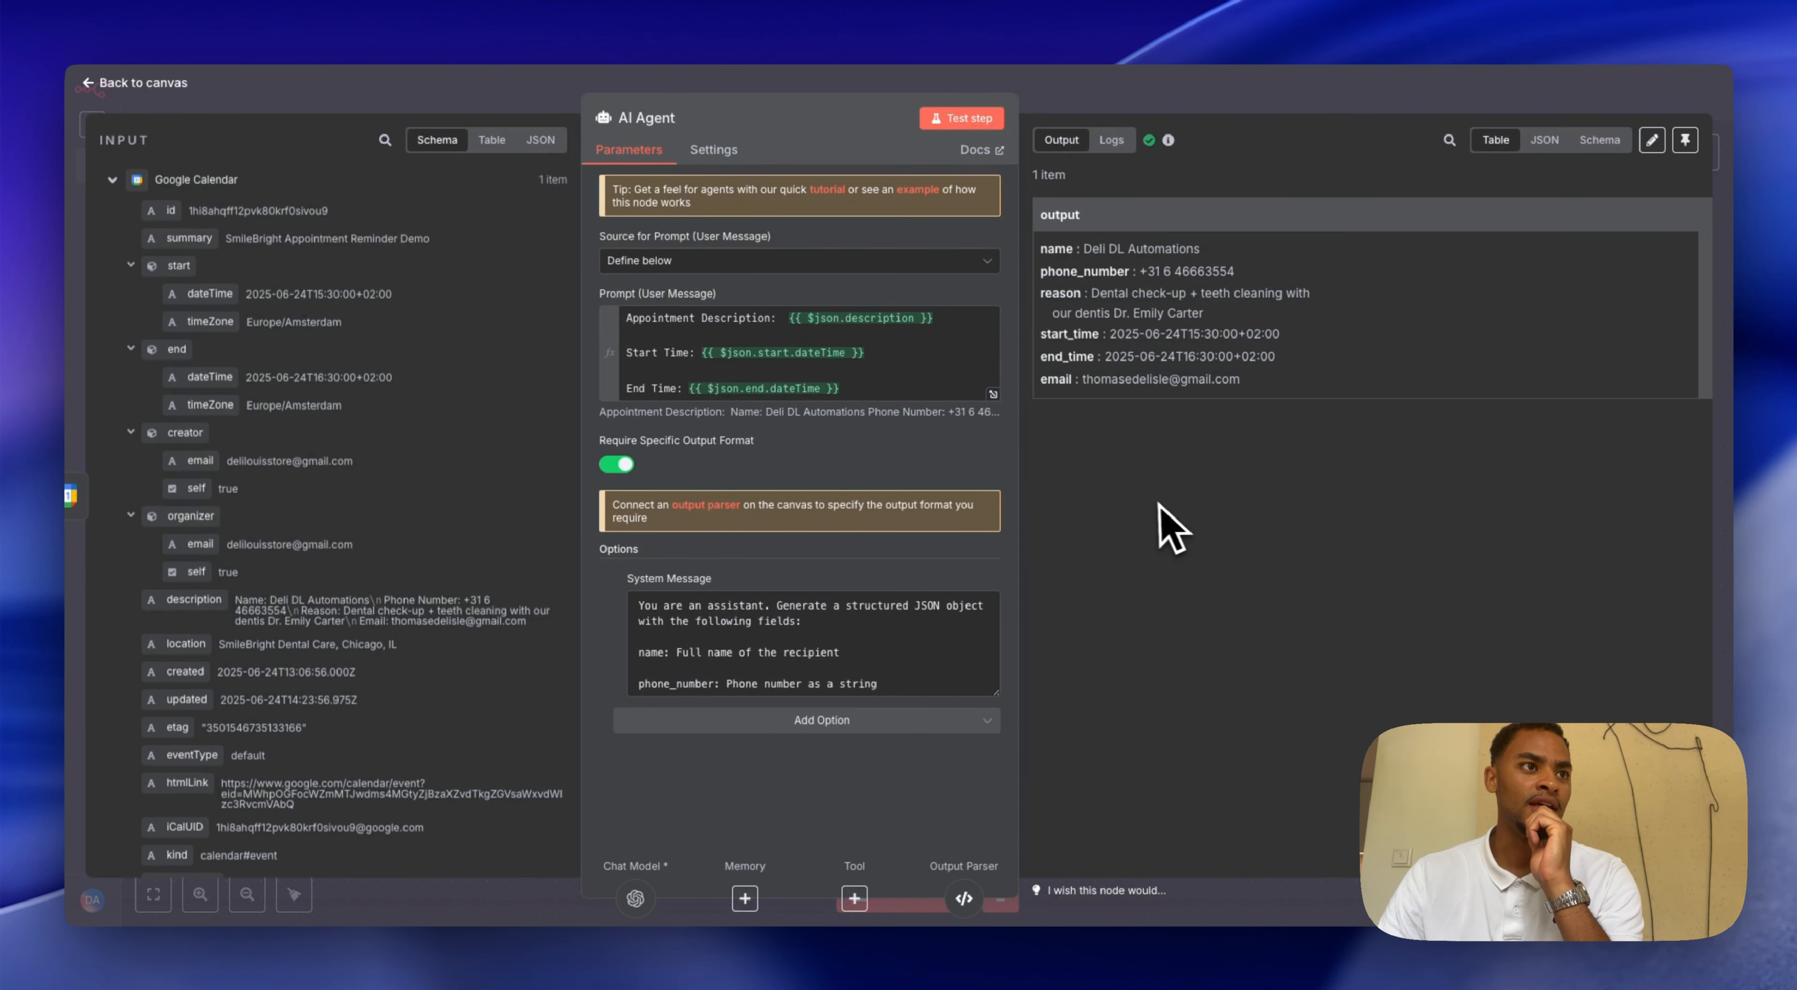
left_click(1114, 139)
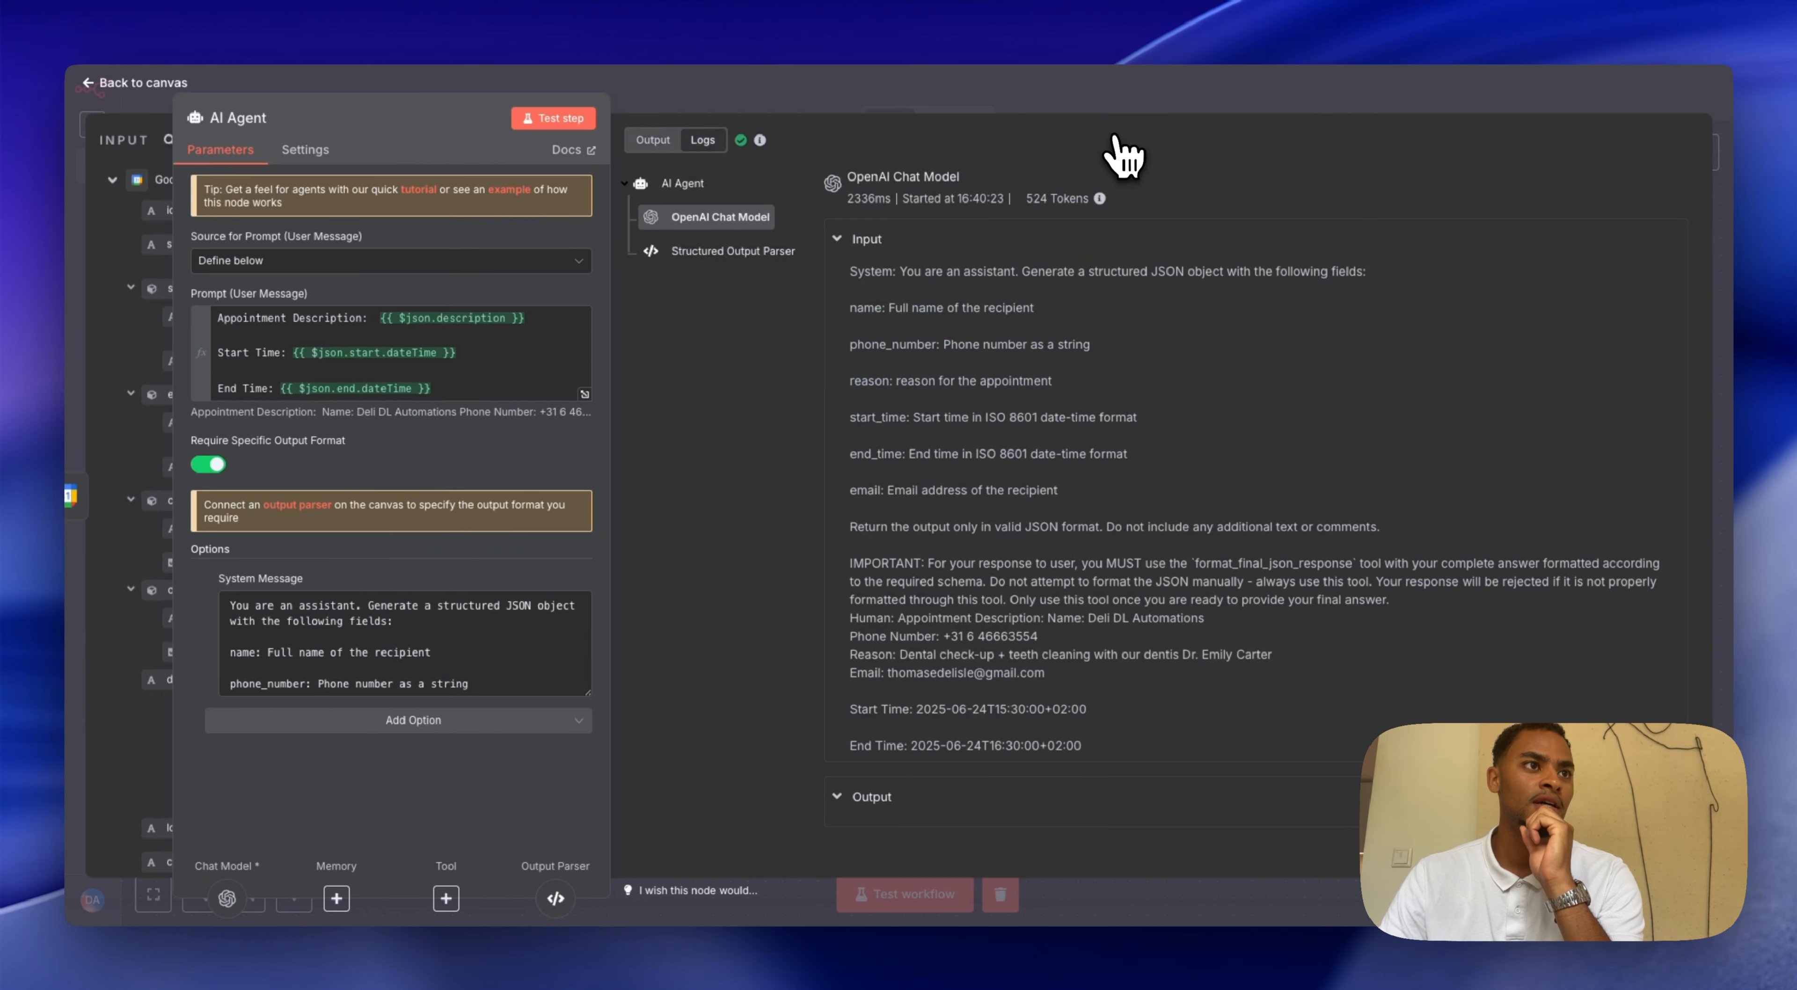
left_click(653, 140)
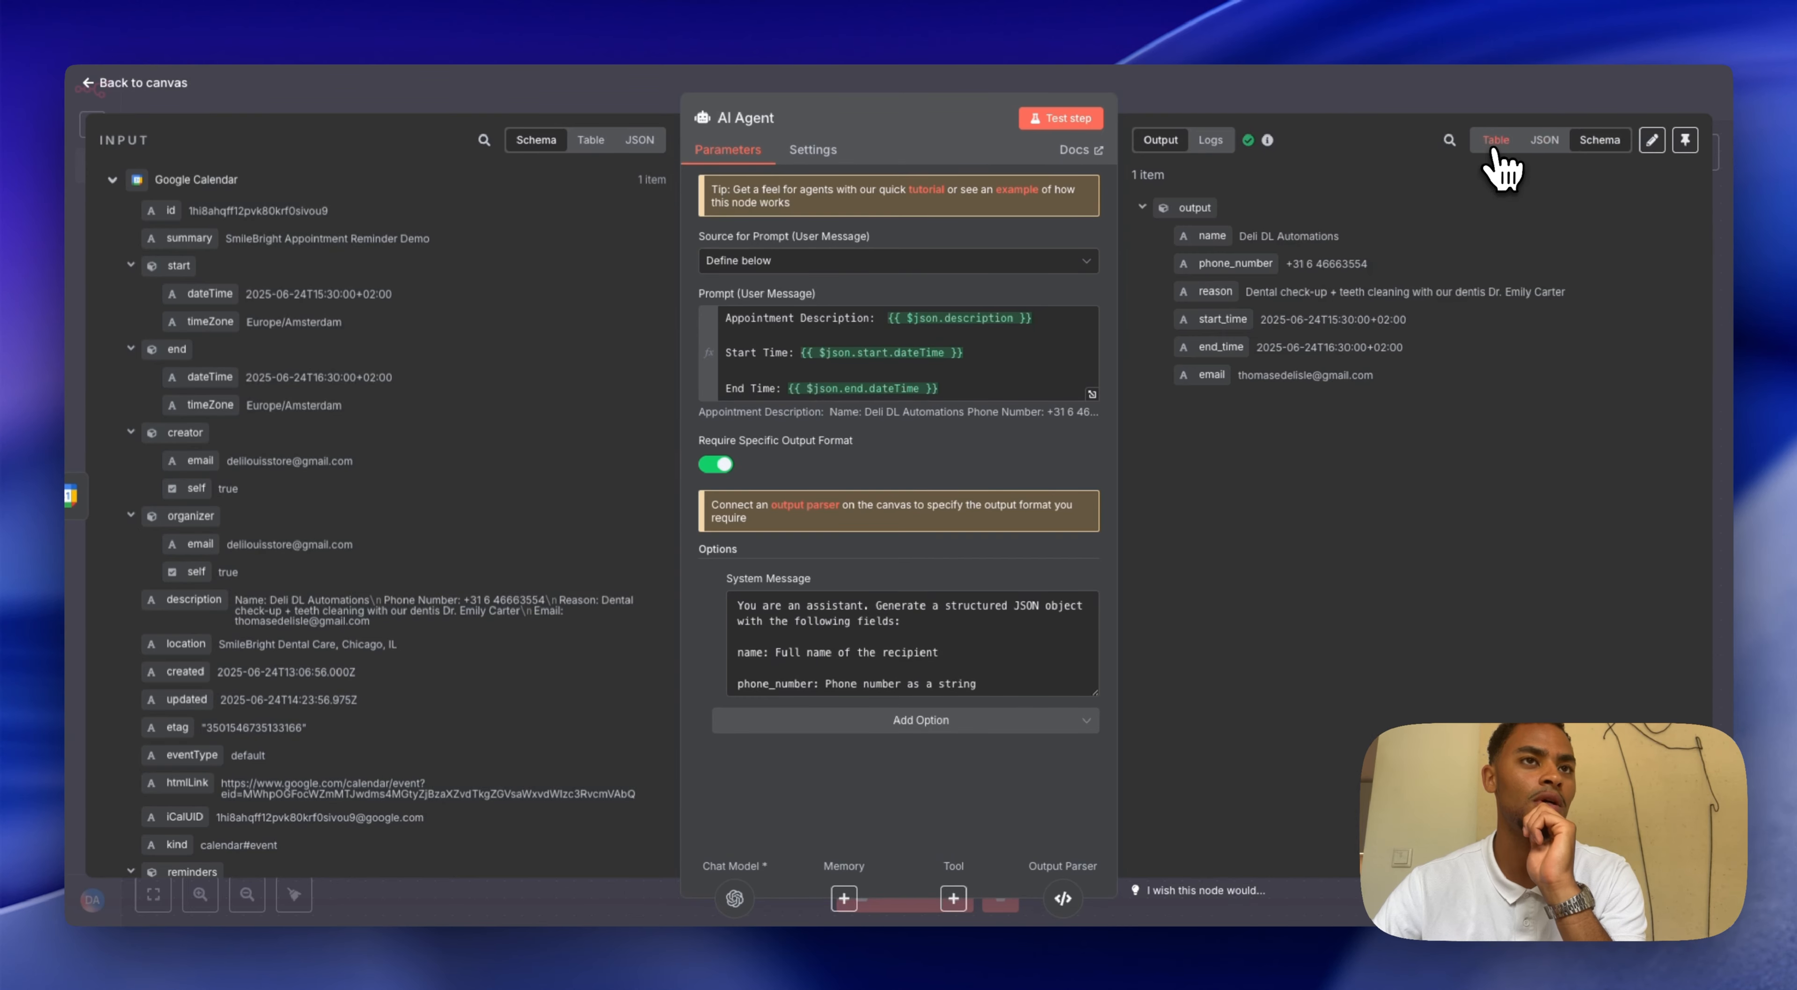
left_click(1496, 144)
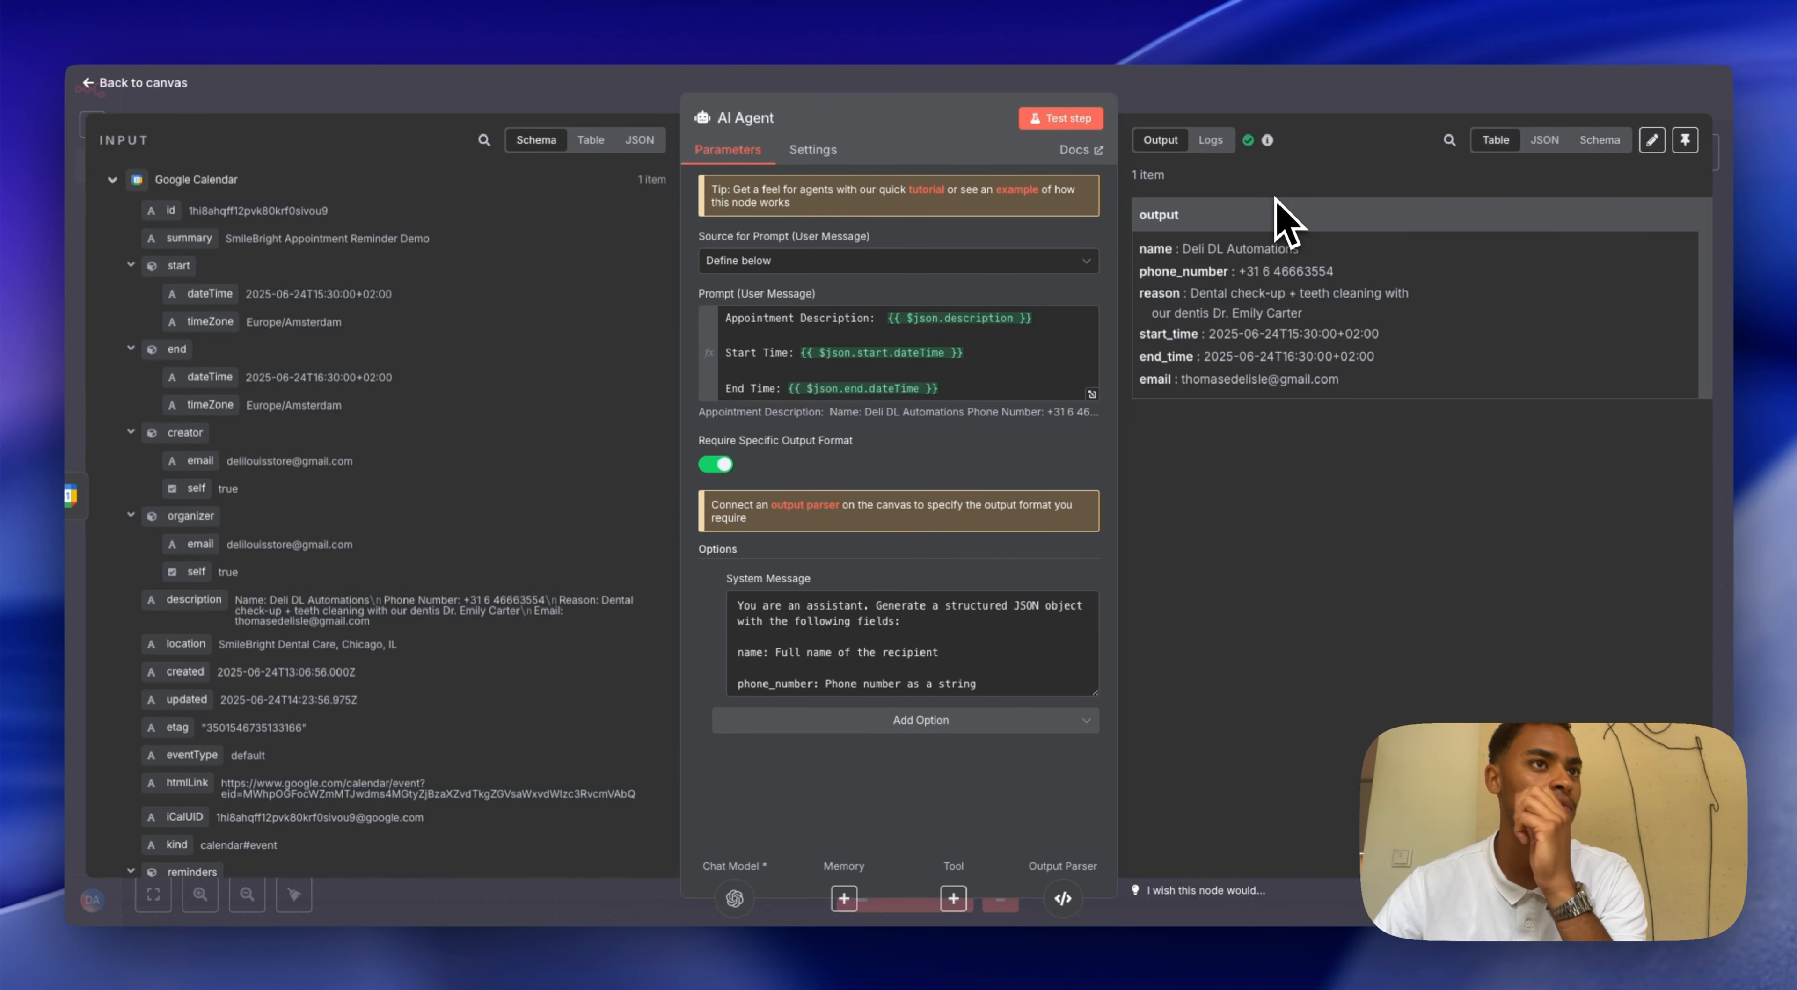
left_click(1590, 142)
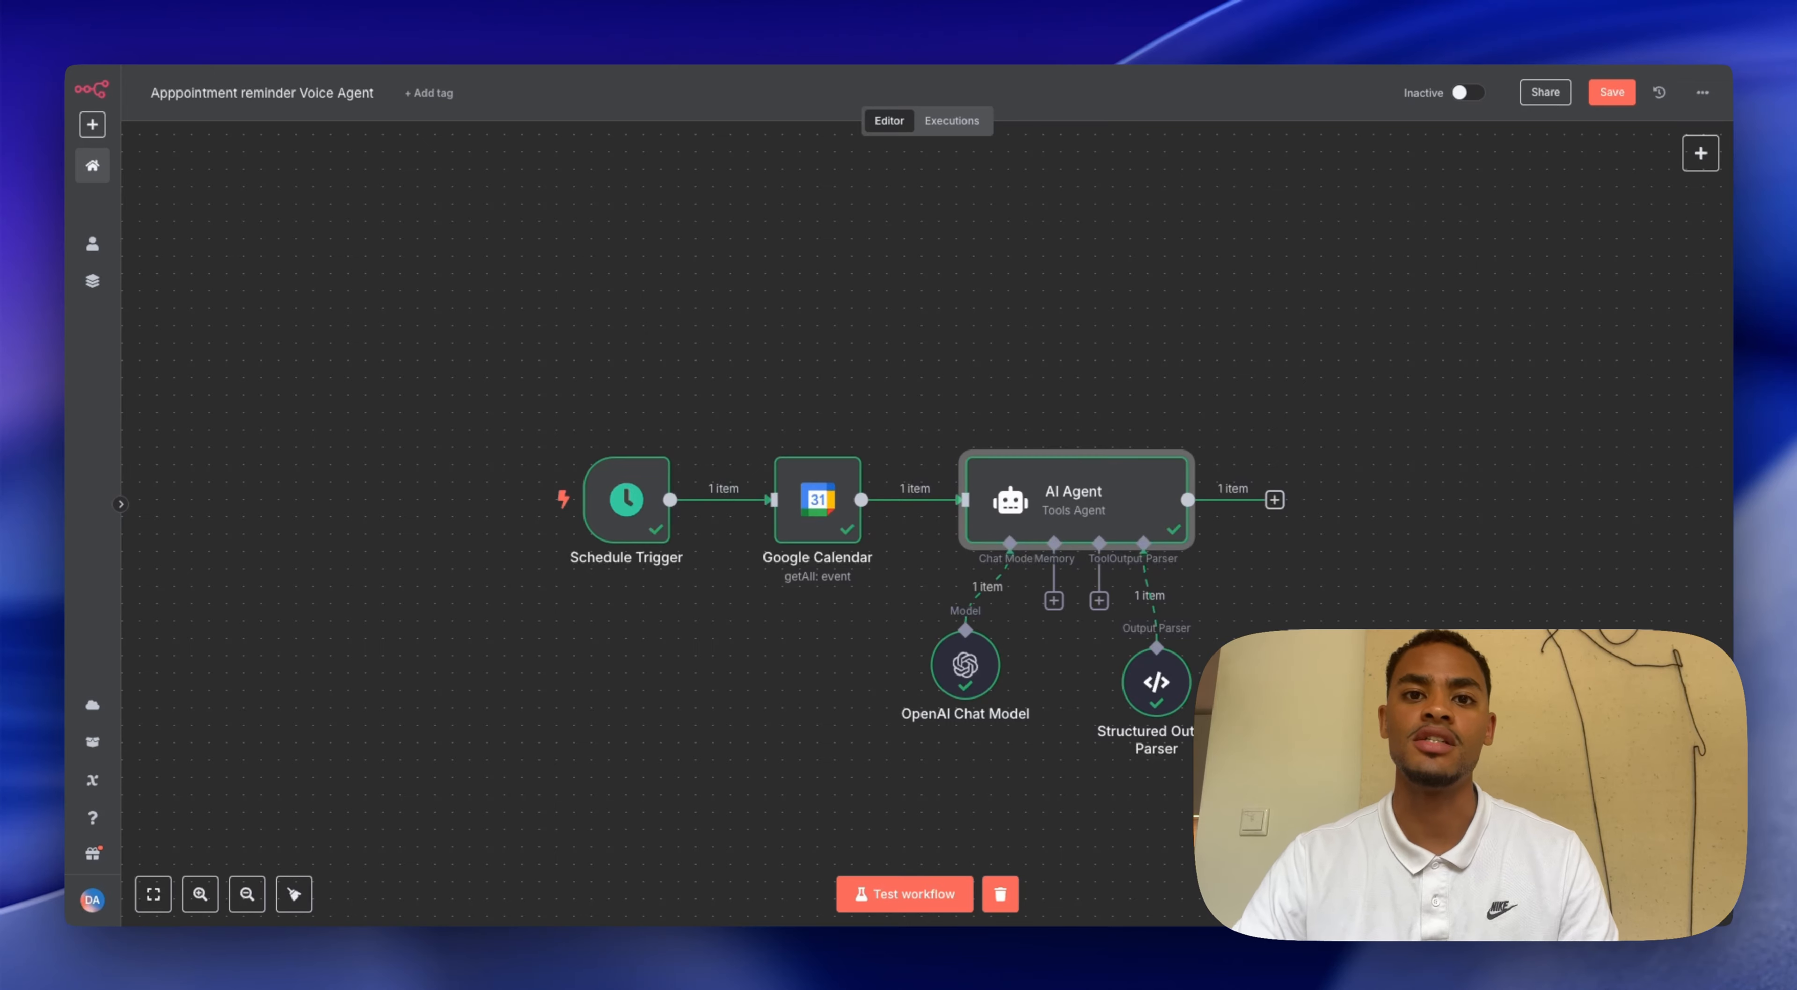
- Add an HTTP Request node after the AI Agent and return to the canvas
left_click(1275, 499)
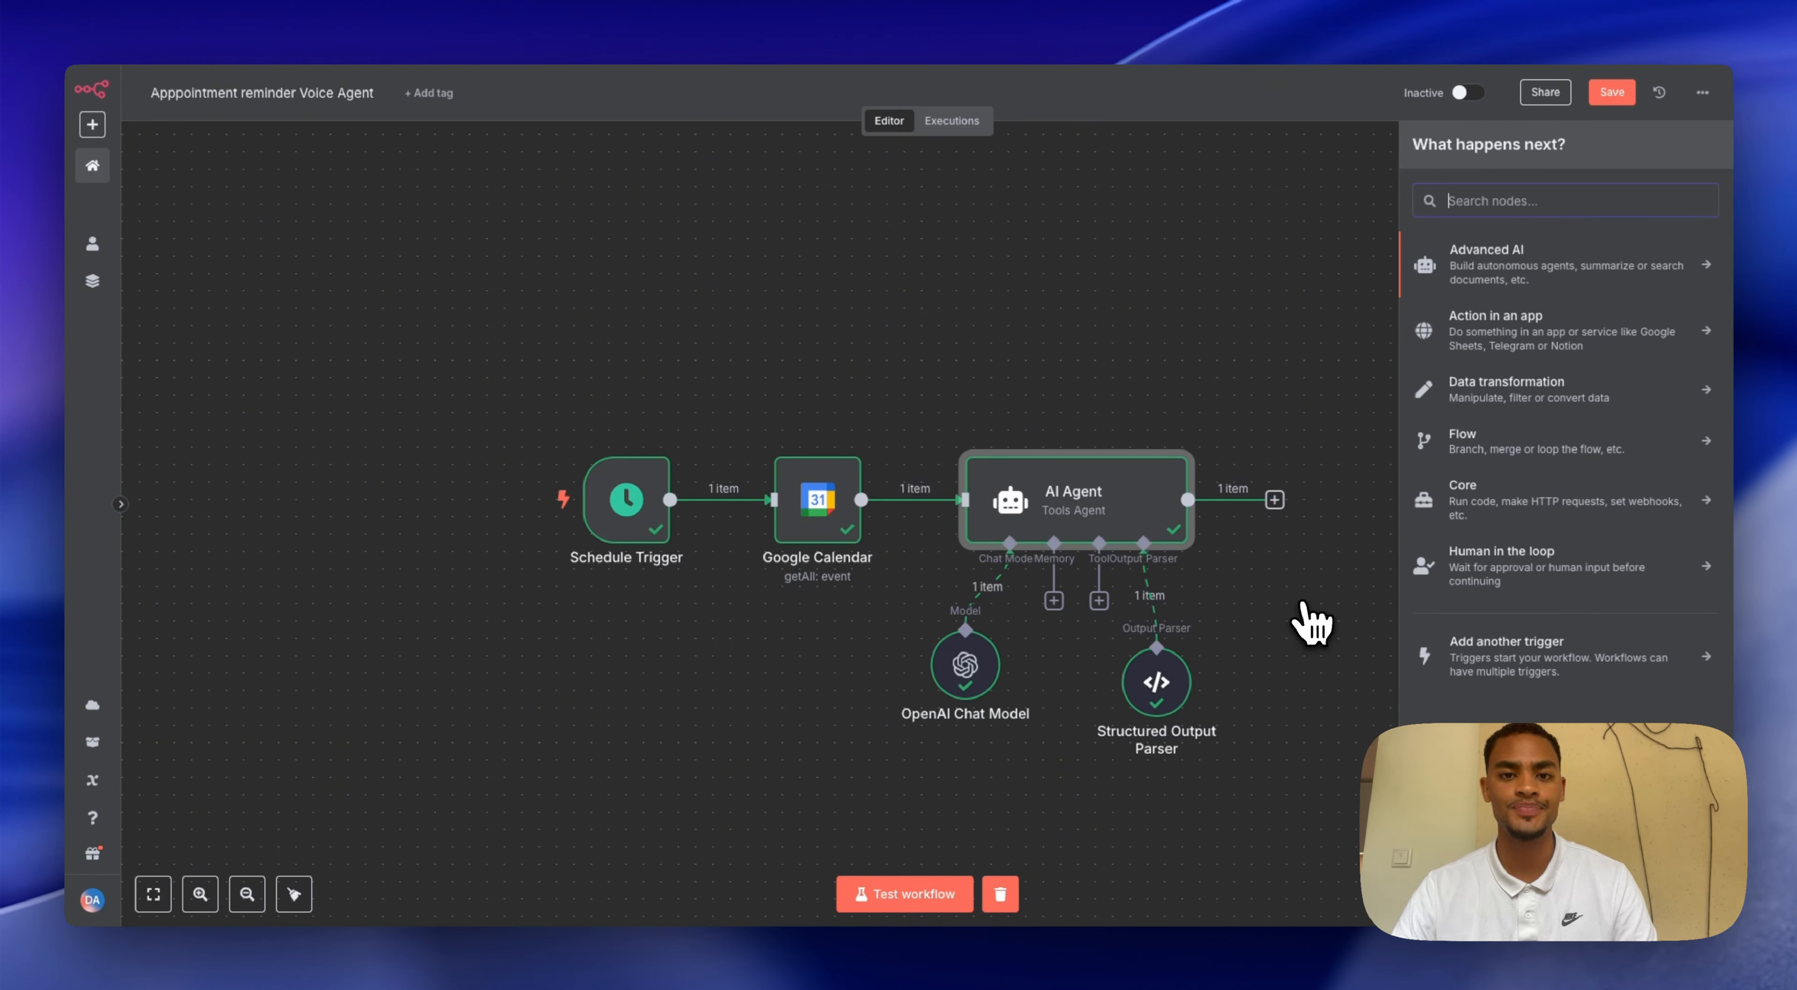
type("http")
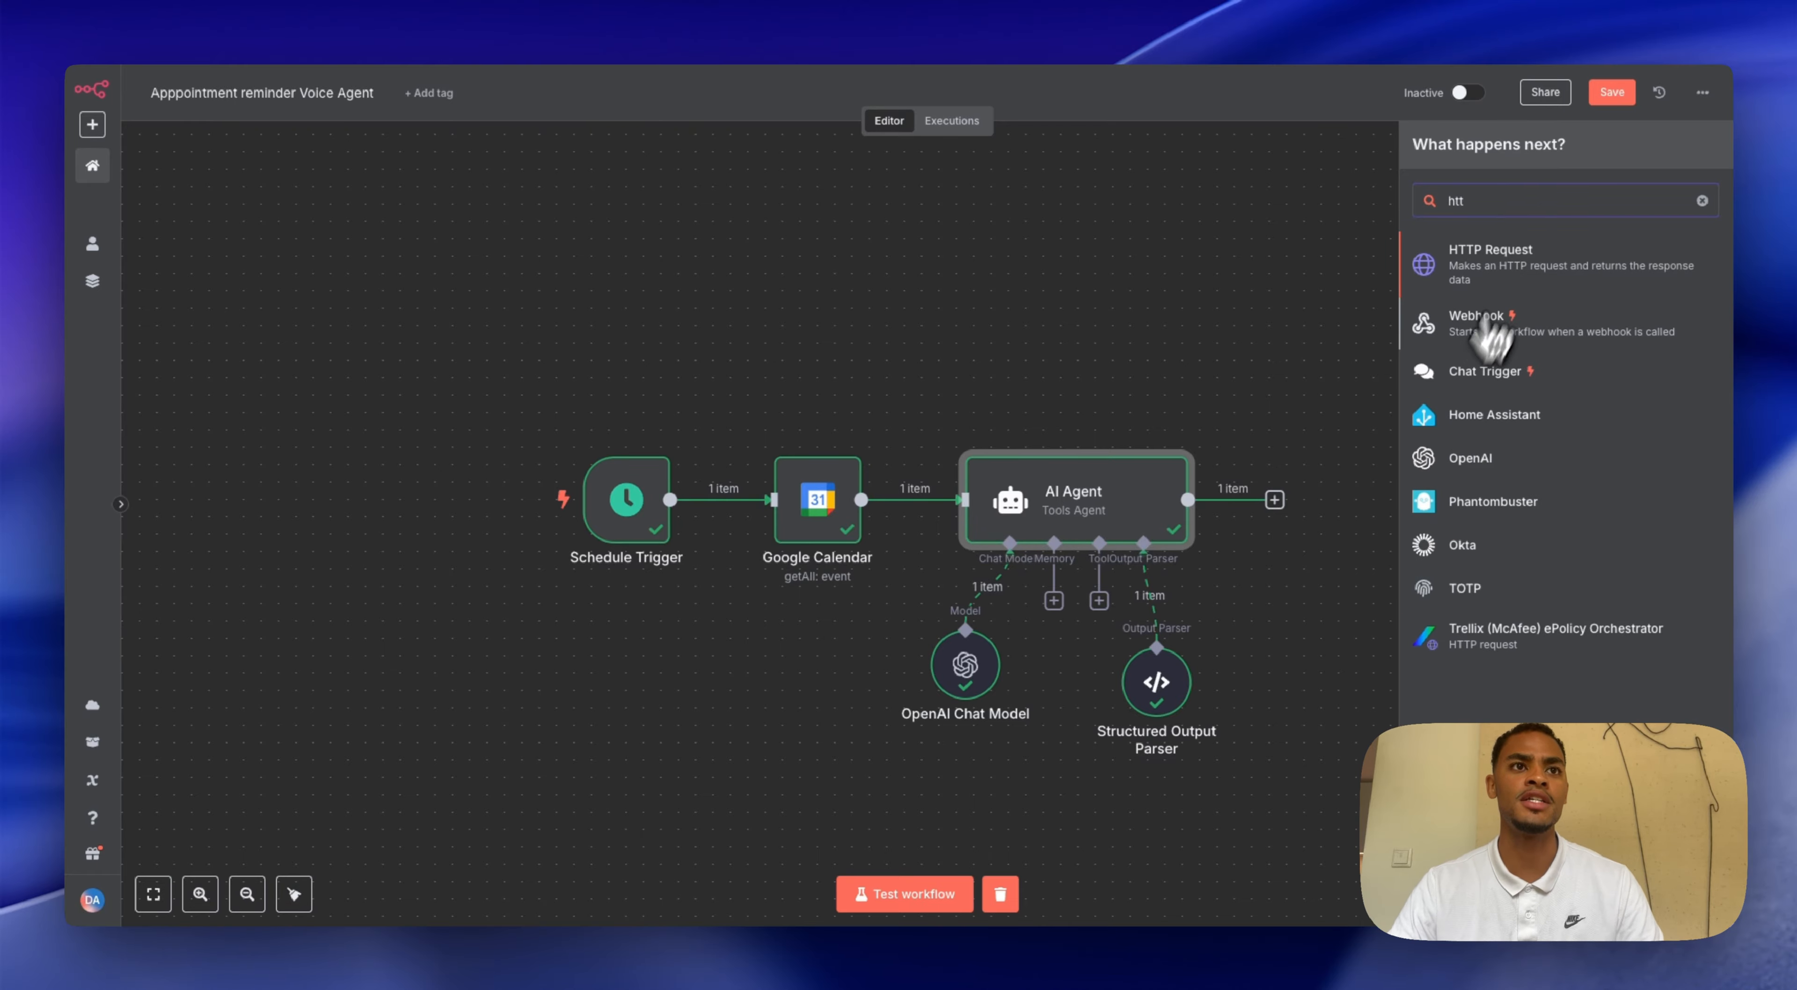
left_click(1509, 255)
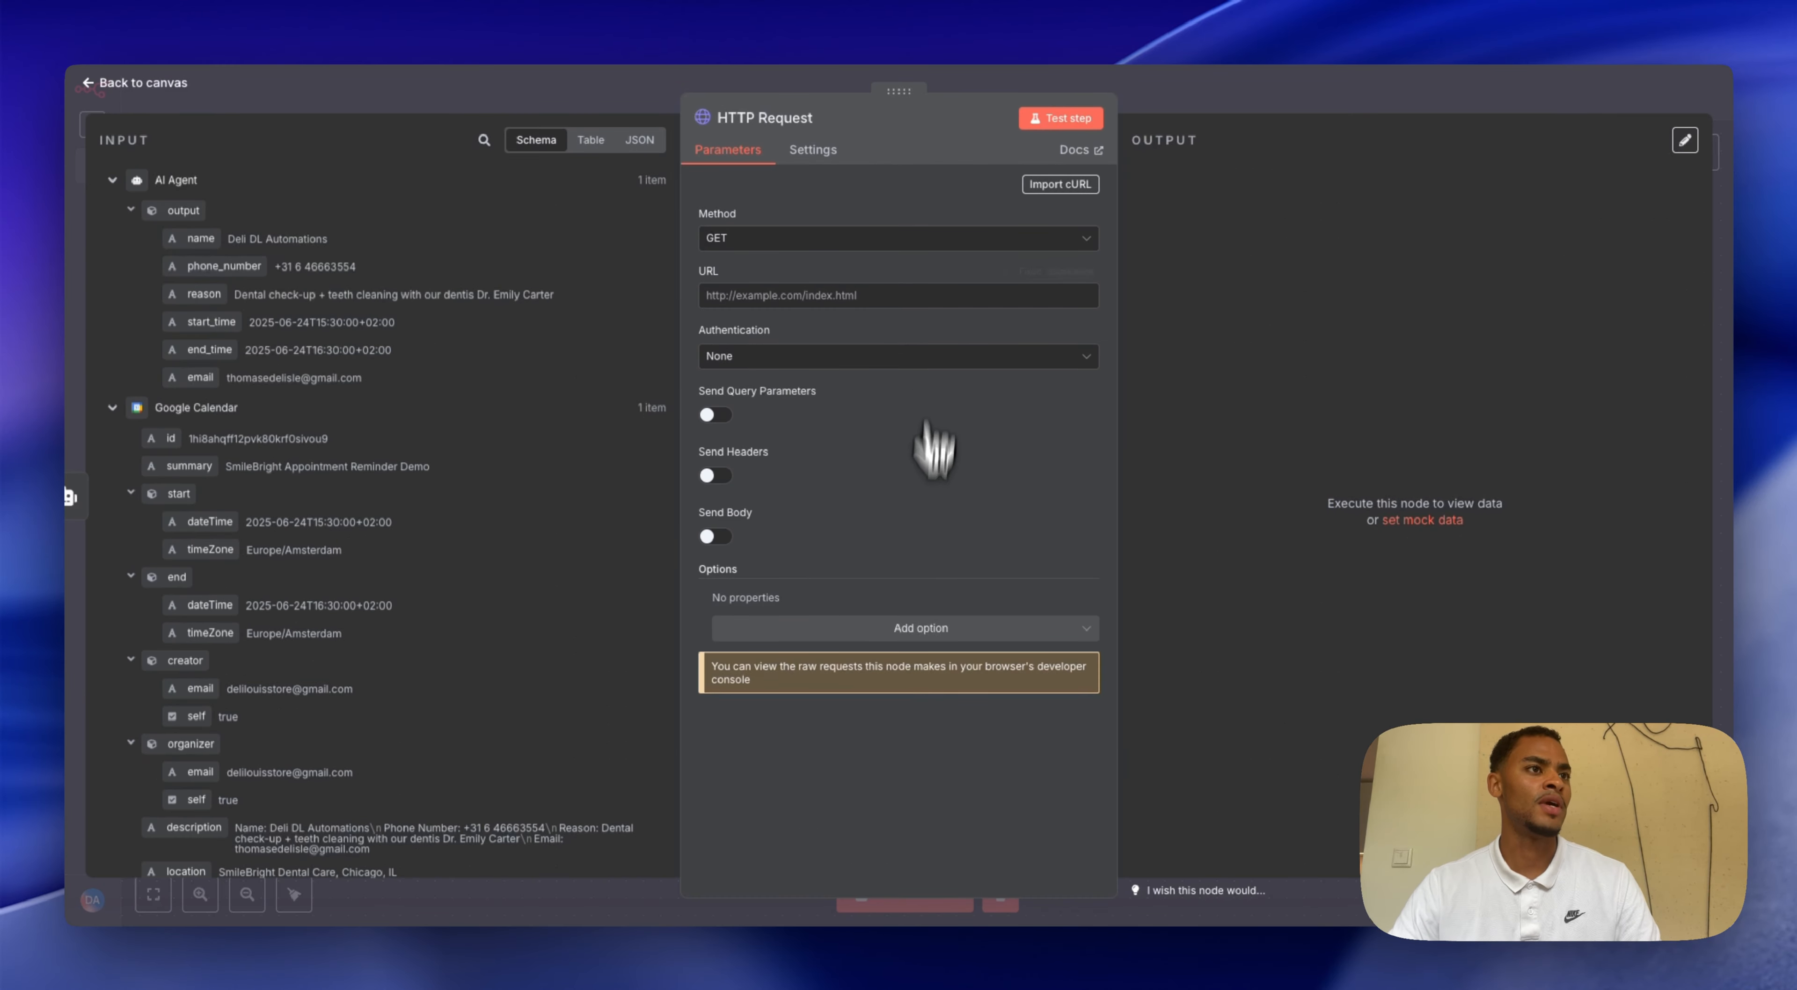
left_click(1176, 101)
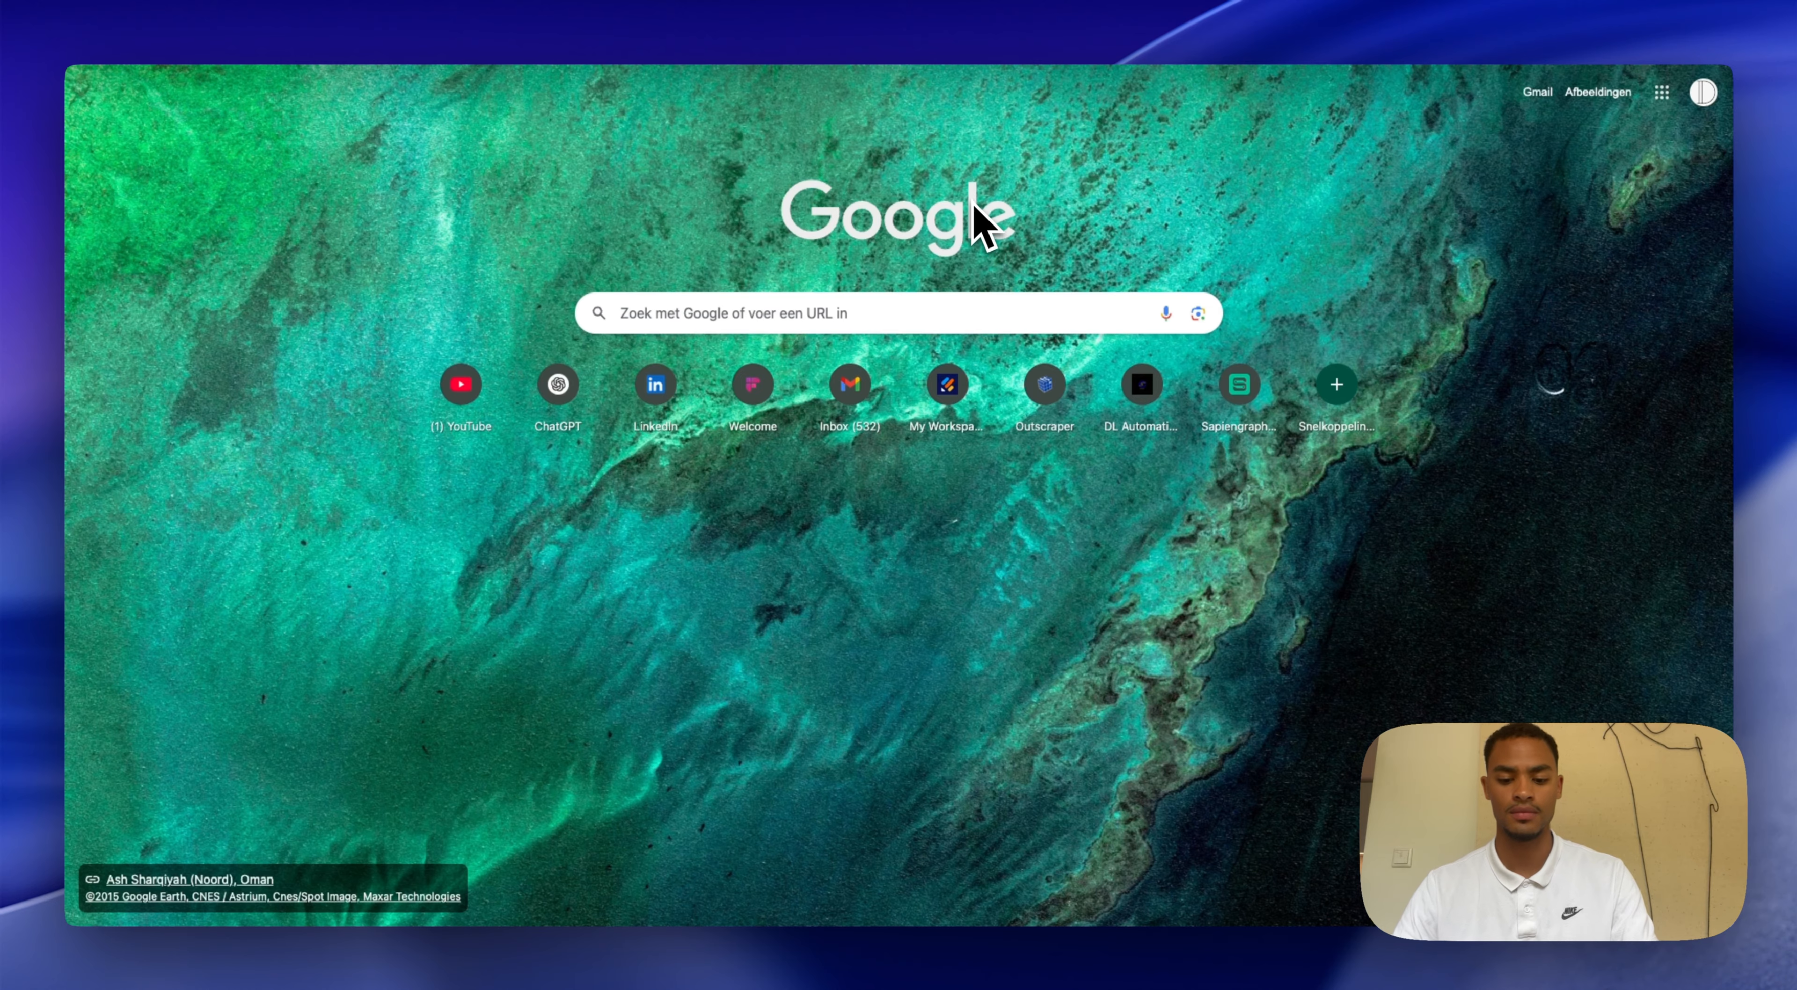
- Switch to the Retell AI website in the browser and log in to its dashboard
type("ret")
key("Return")
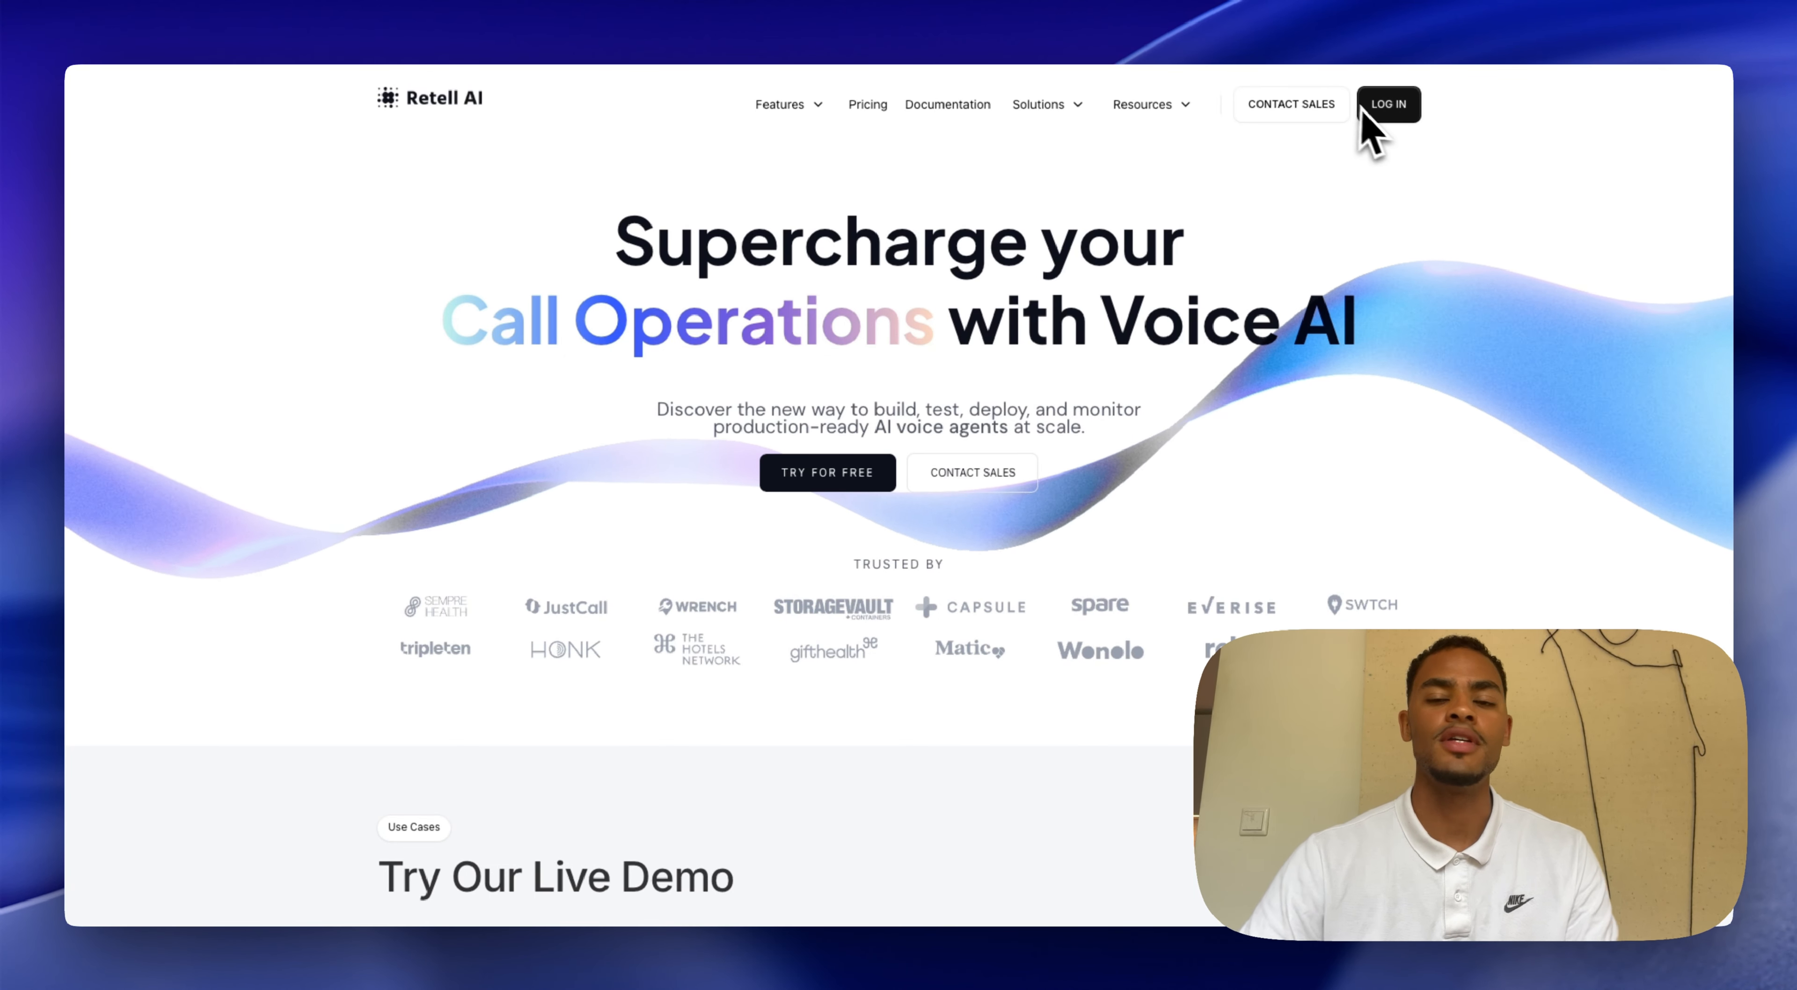
left_click(1391, 108)
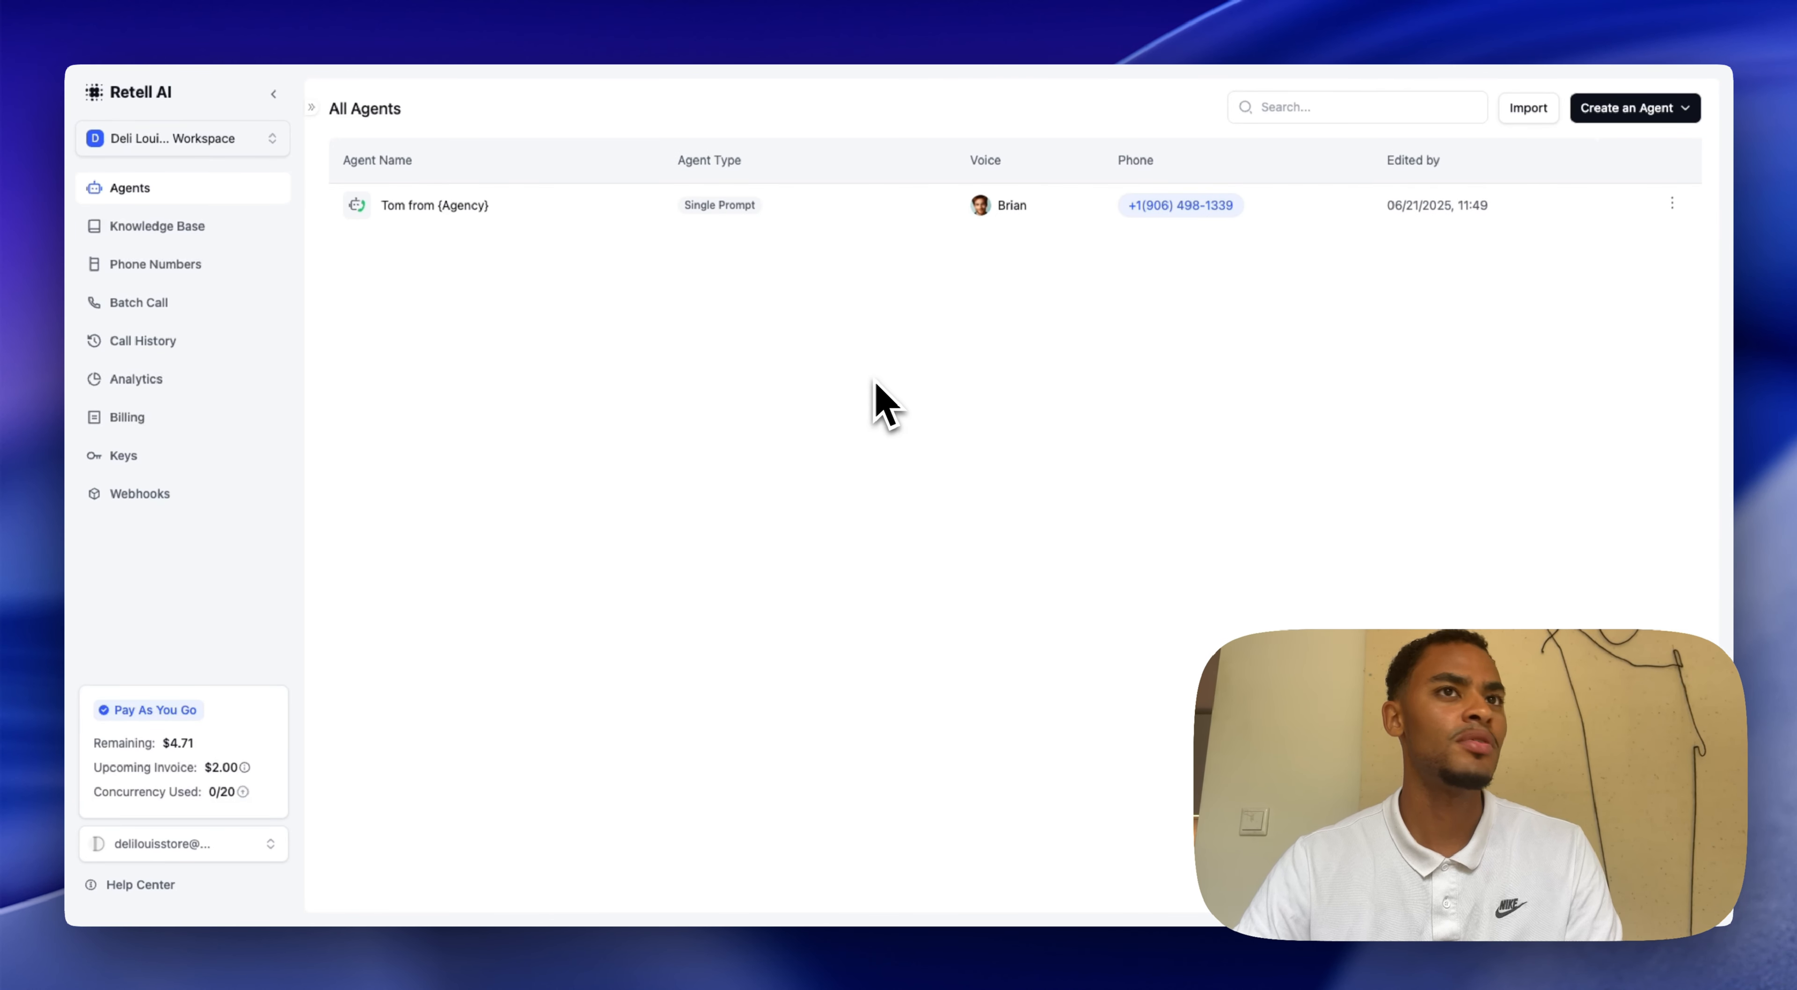
- Create a new voice agent of the Single Prompt Agent type, starting from blank
left_click(1605, 110)
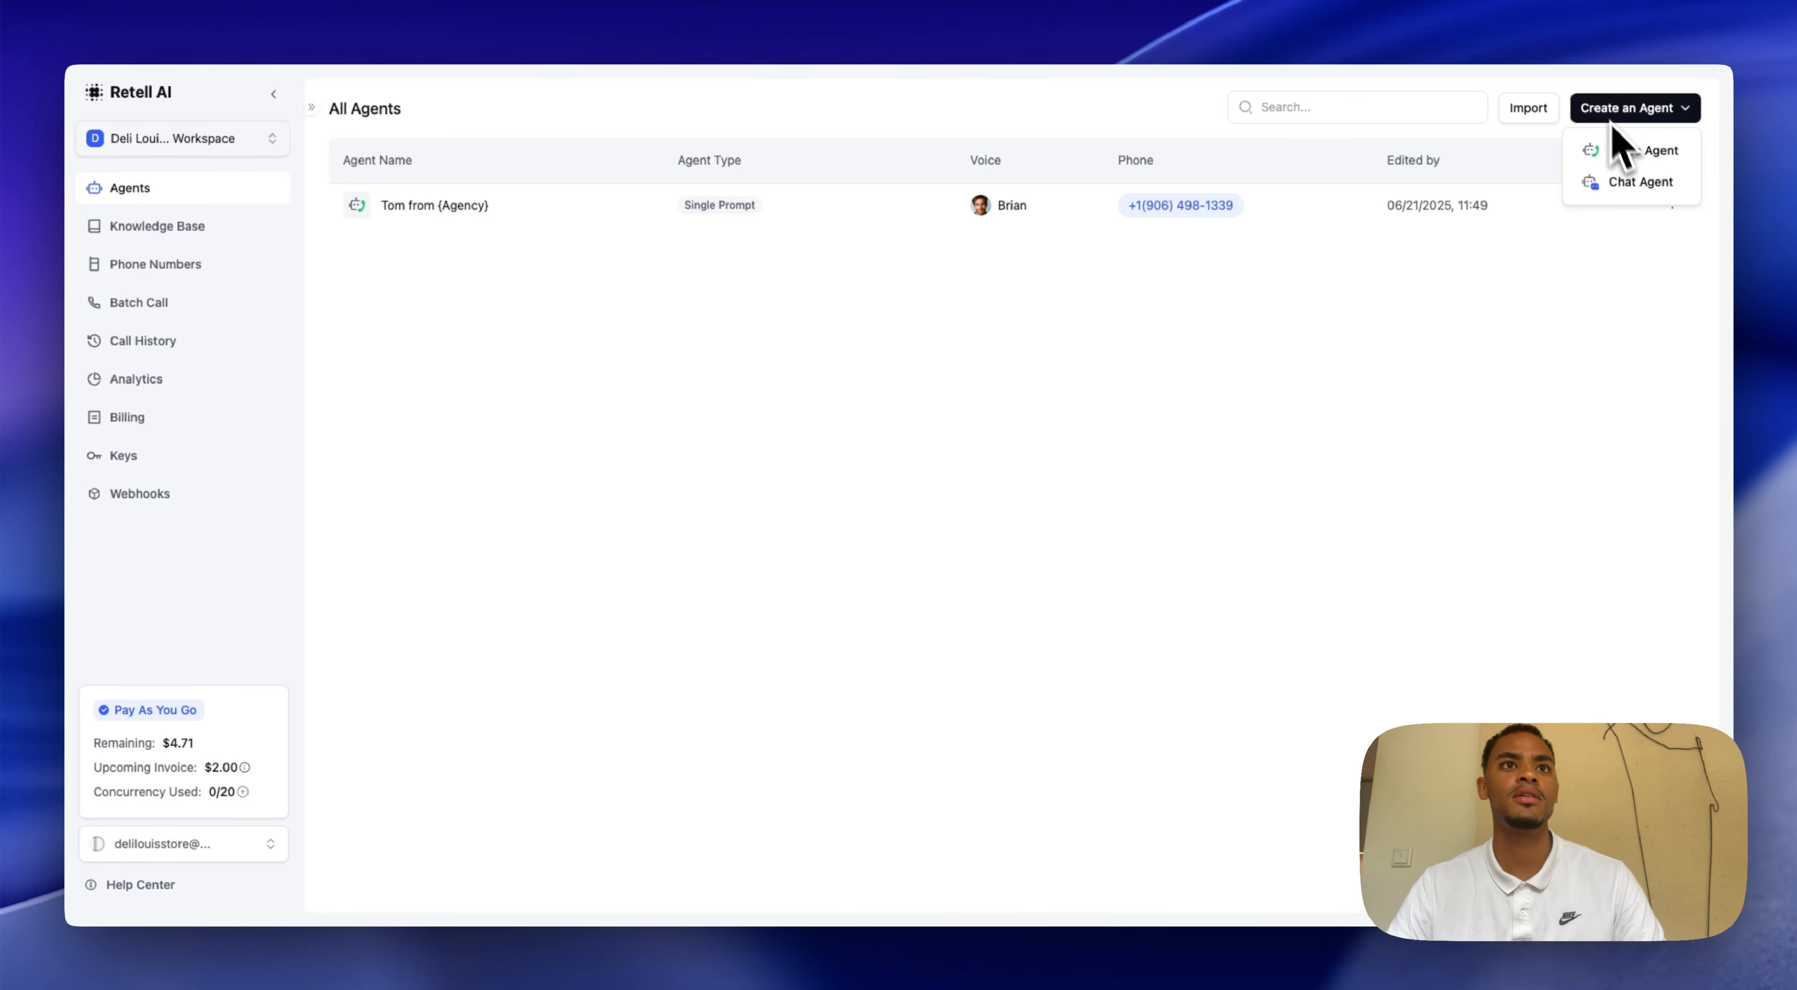
left_click(1625, 151)
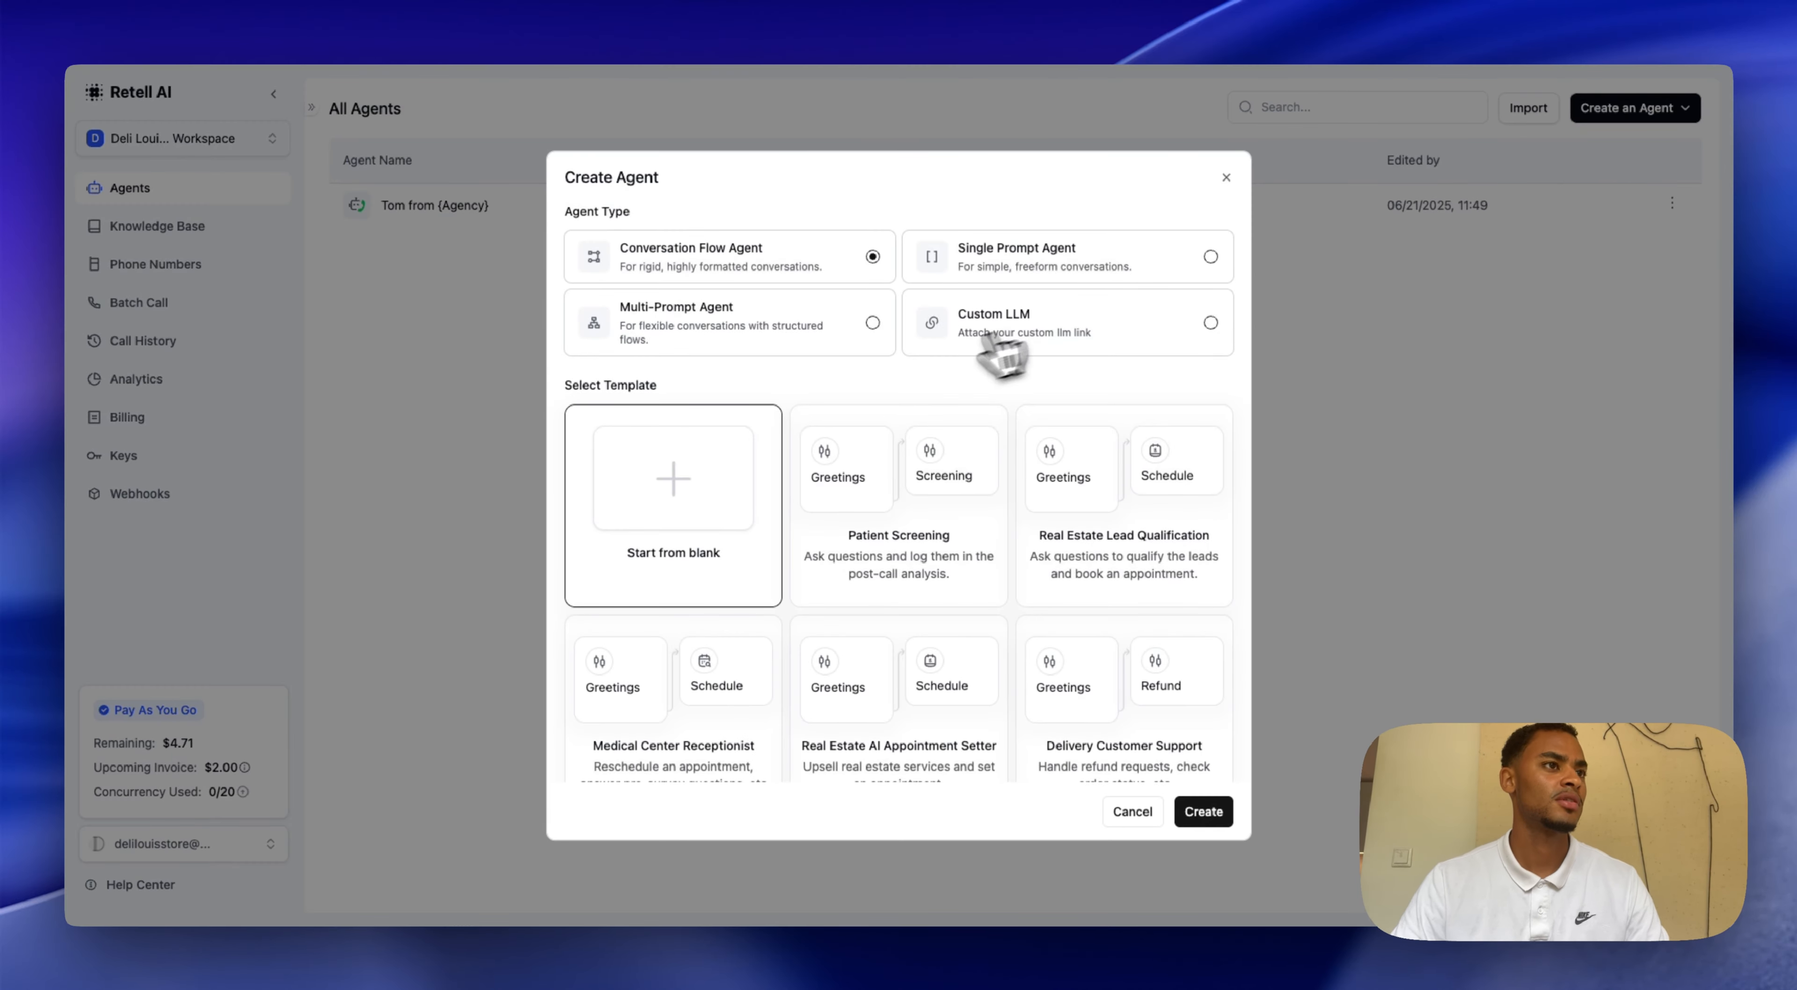
left_click(1092, 272)
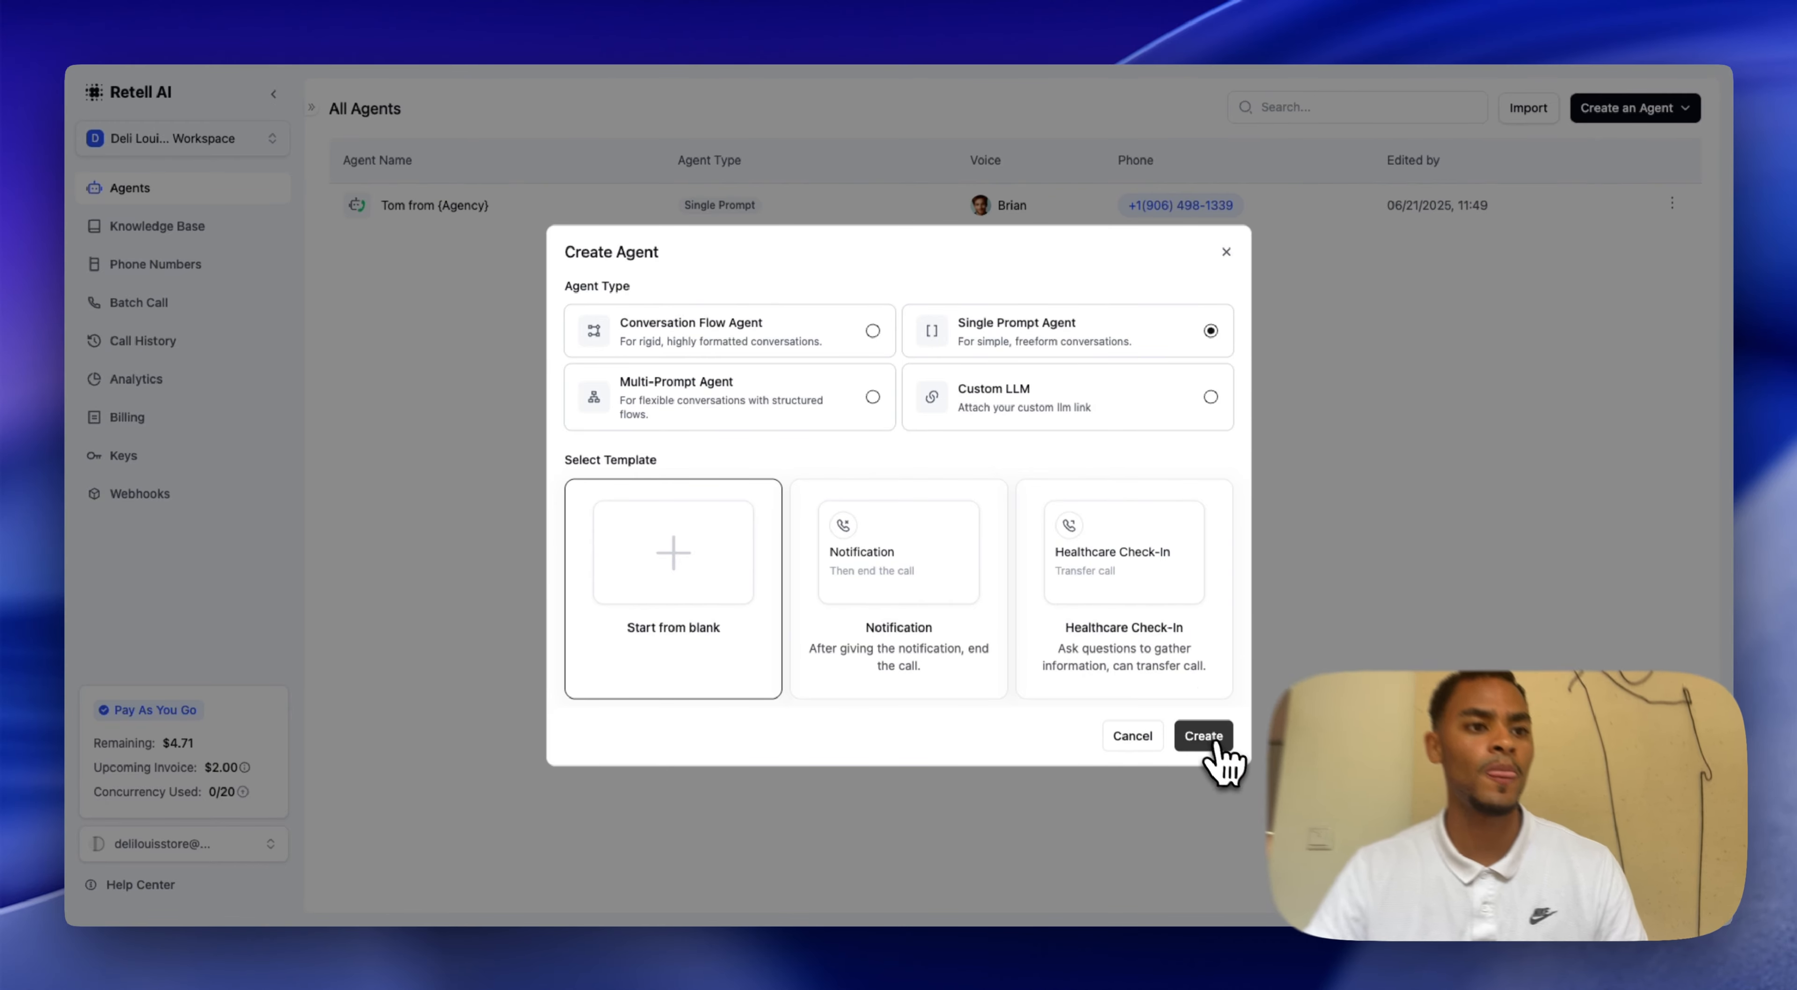
left_click(1217, 743)
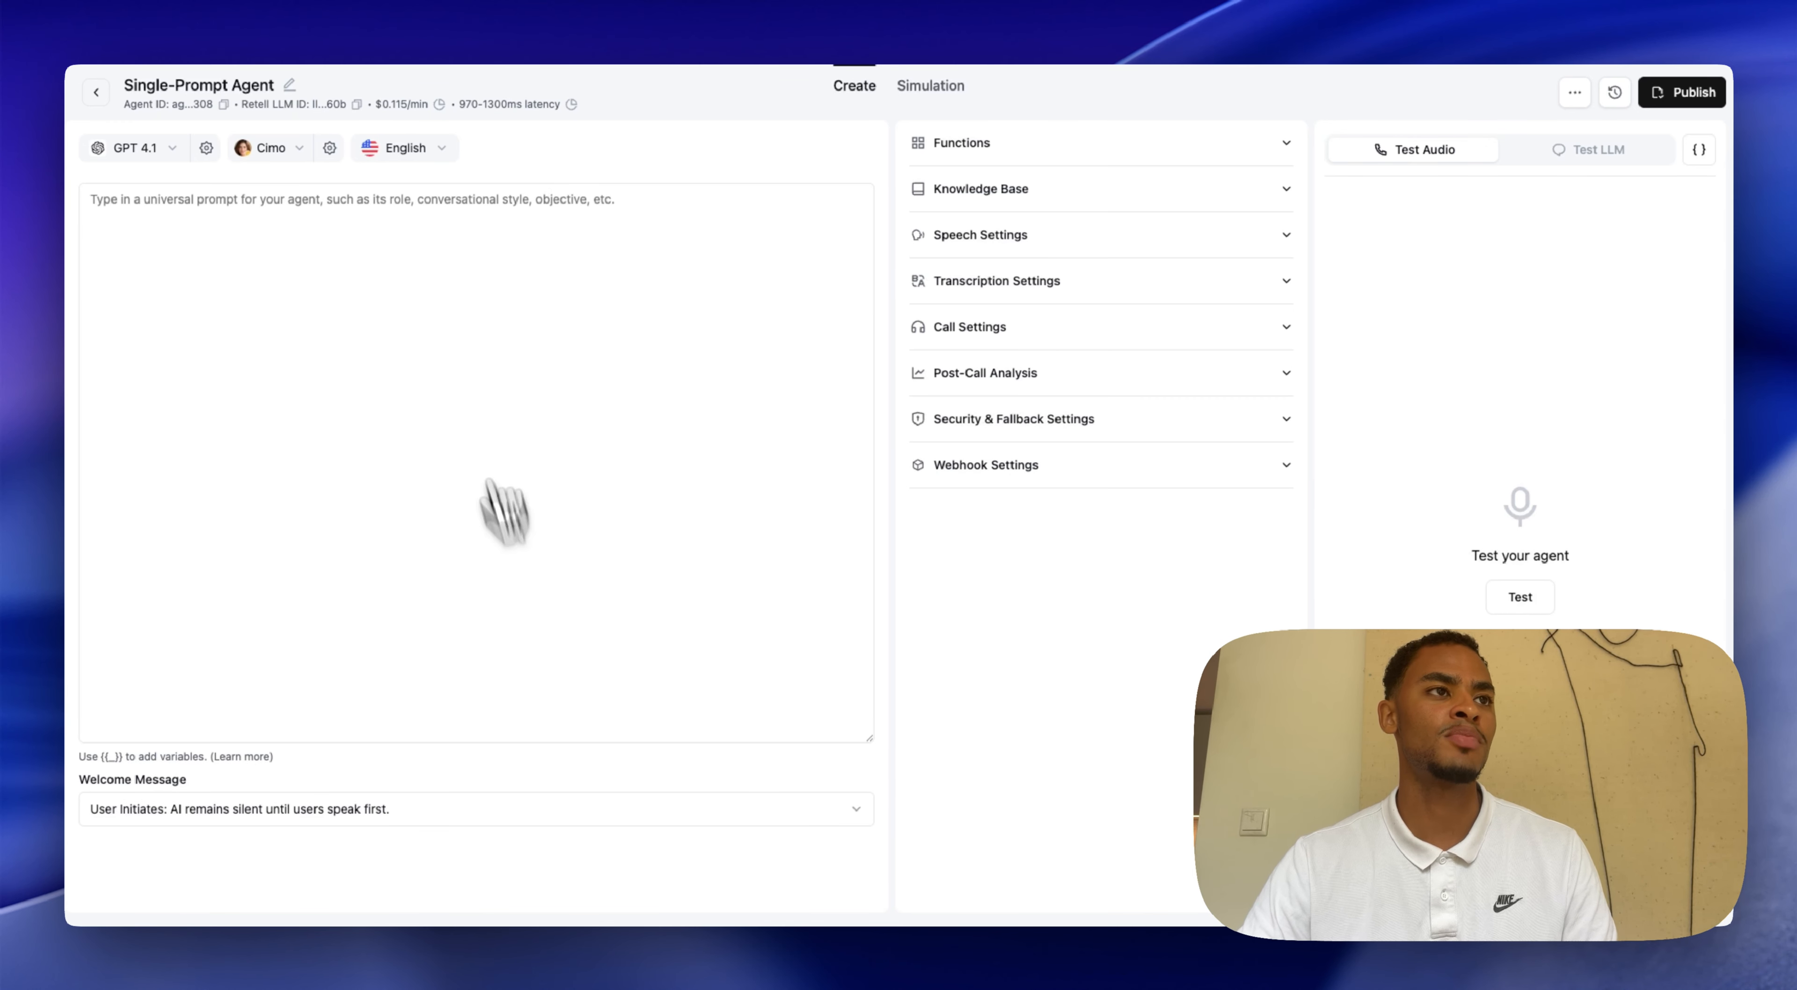
- Set the agent's language model to GPT 4.1 mini with the Default tier
left_click(280, 209)
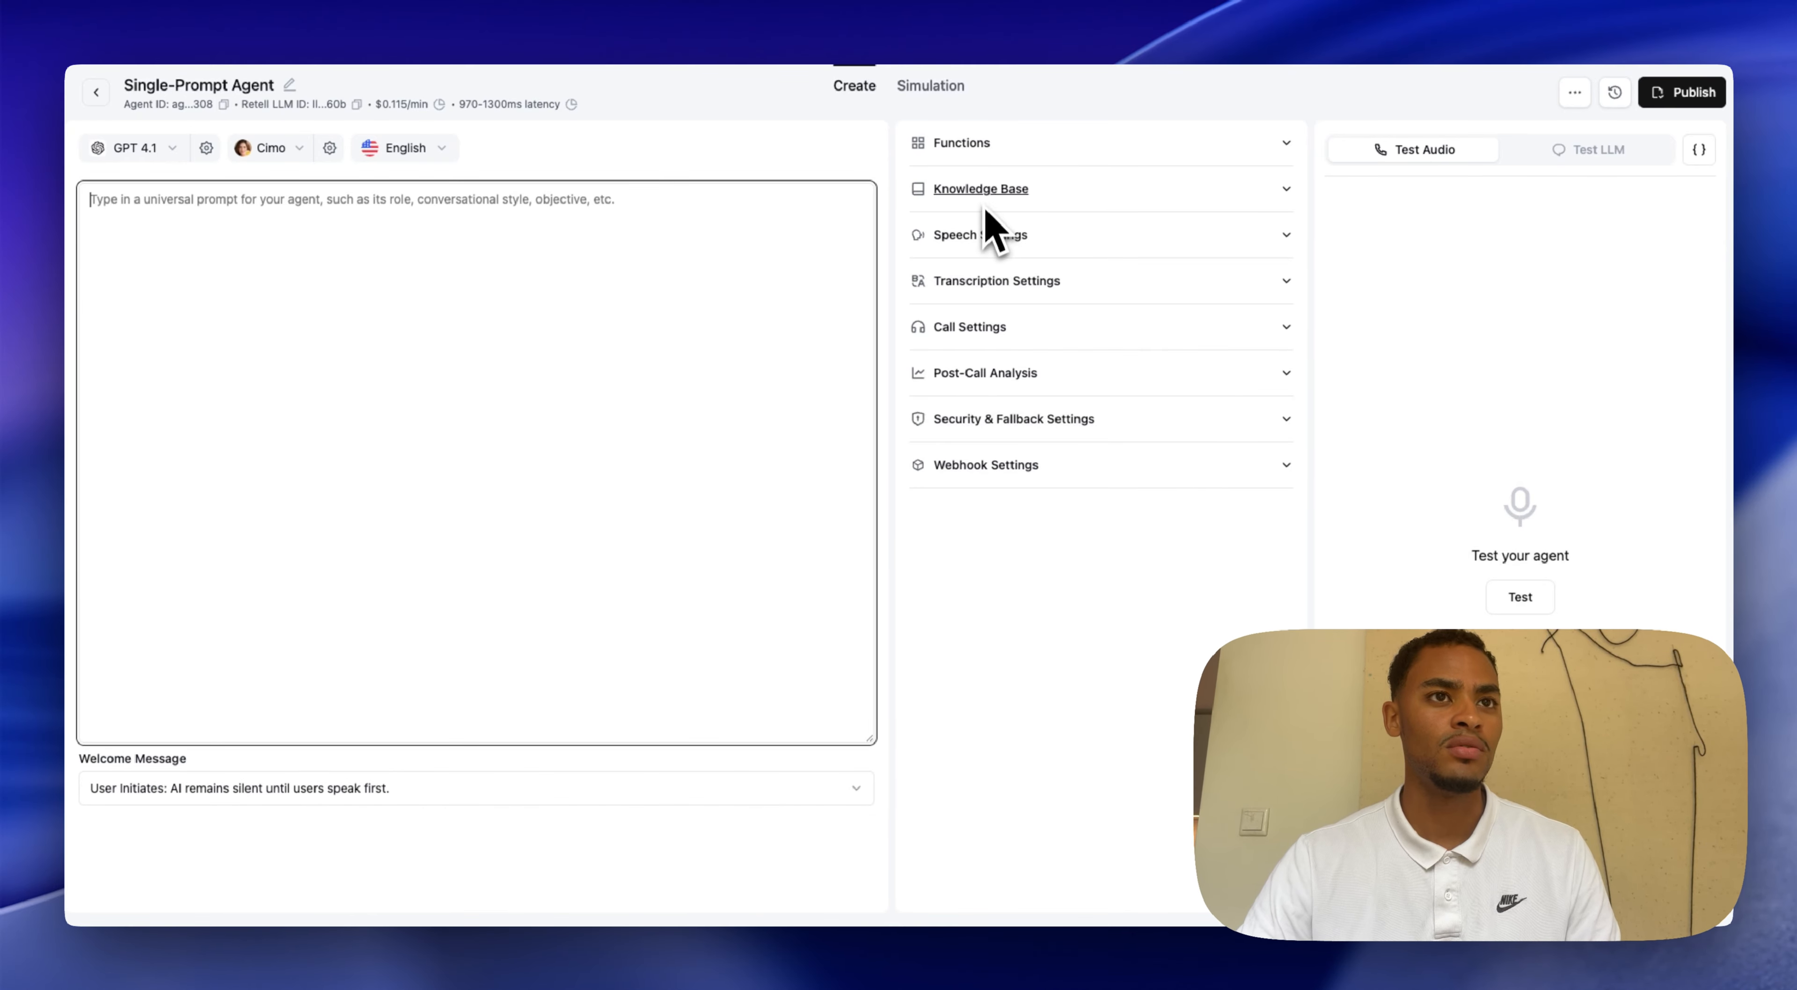
left_click(151, 155)
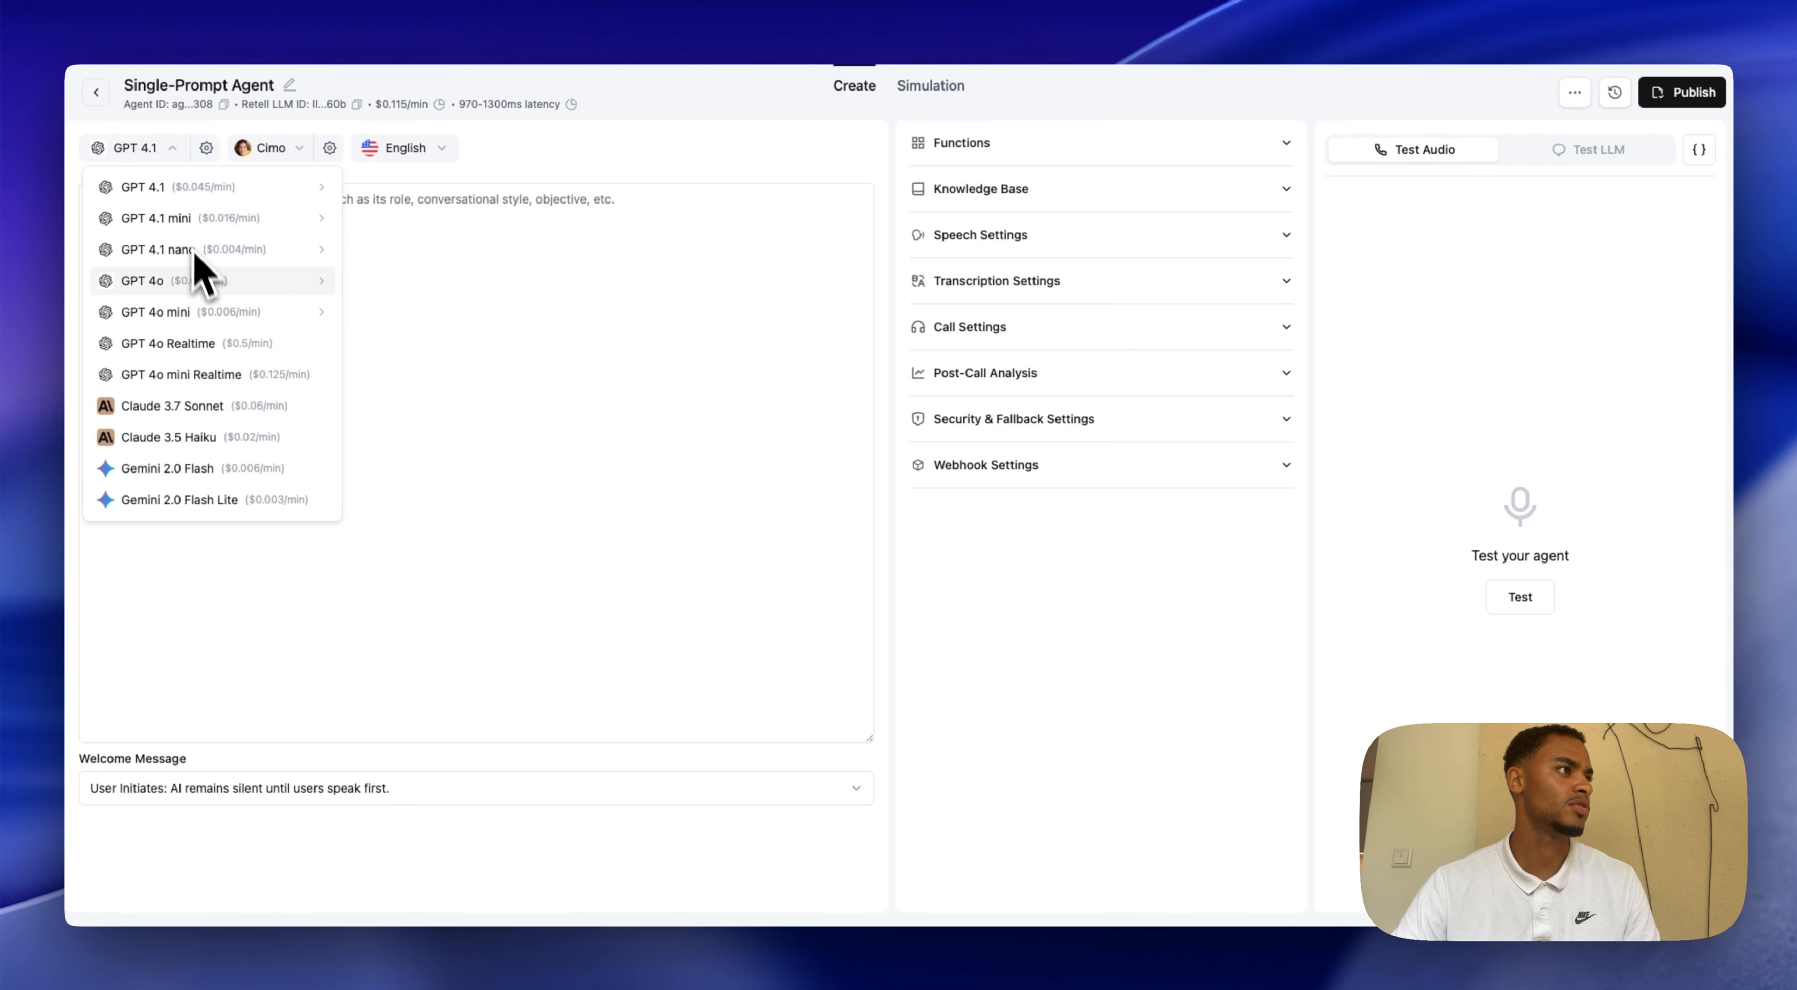
mouse_move(178, 220)
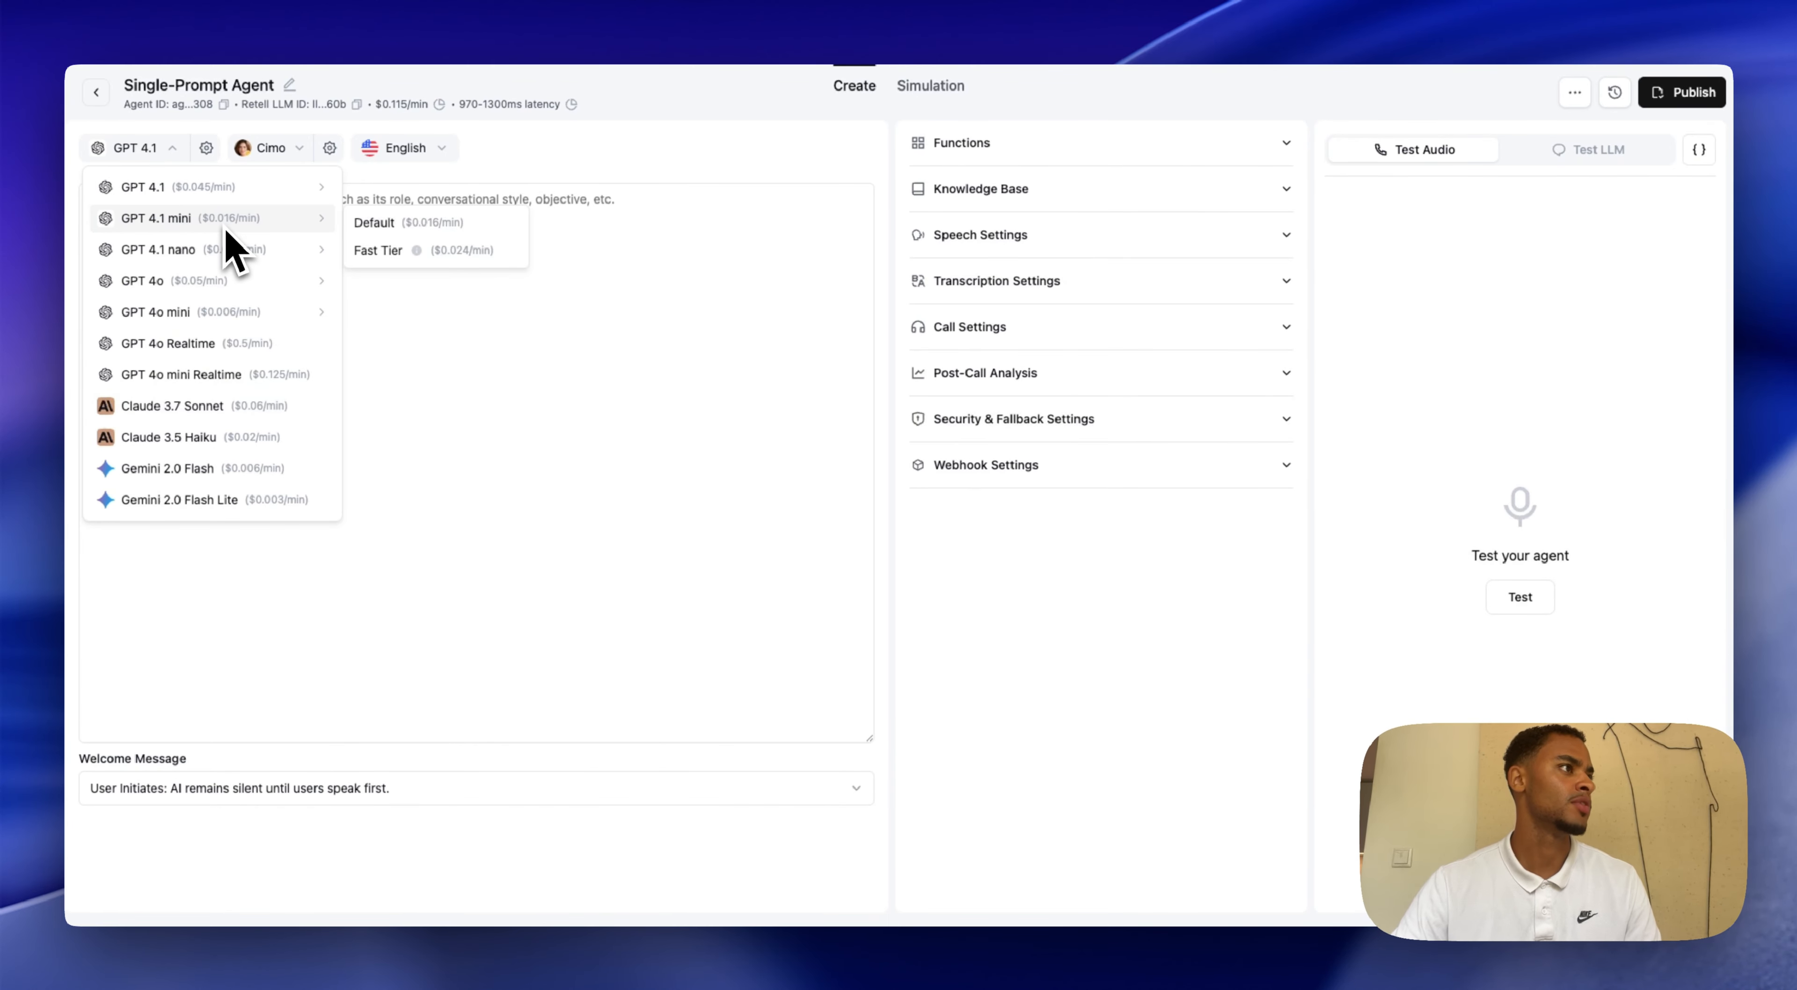
left_click(396, 221)
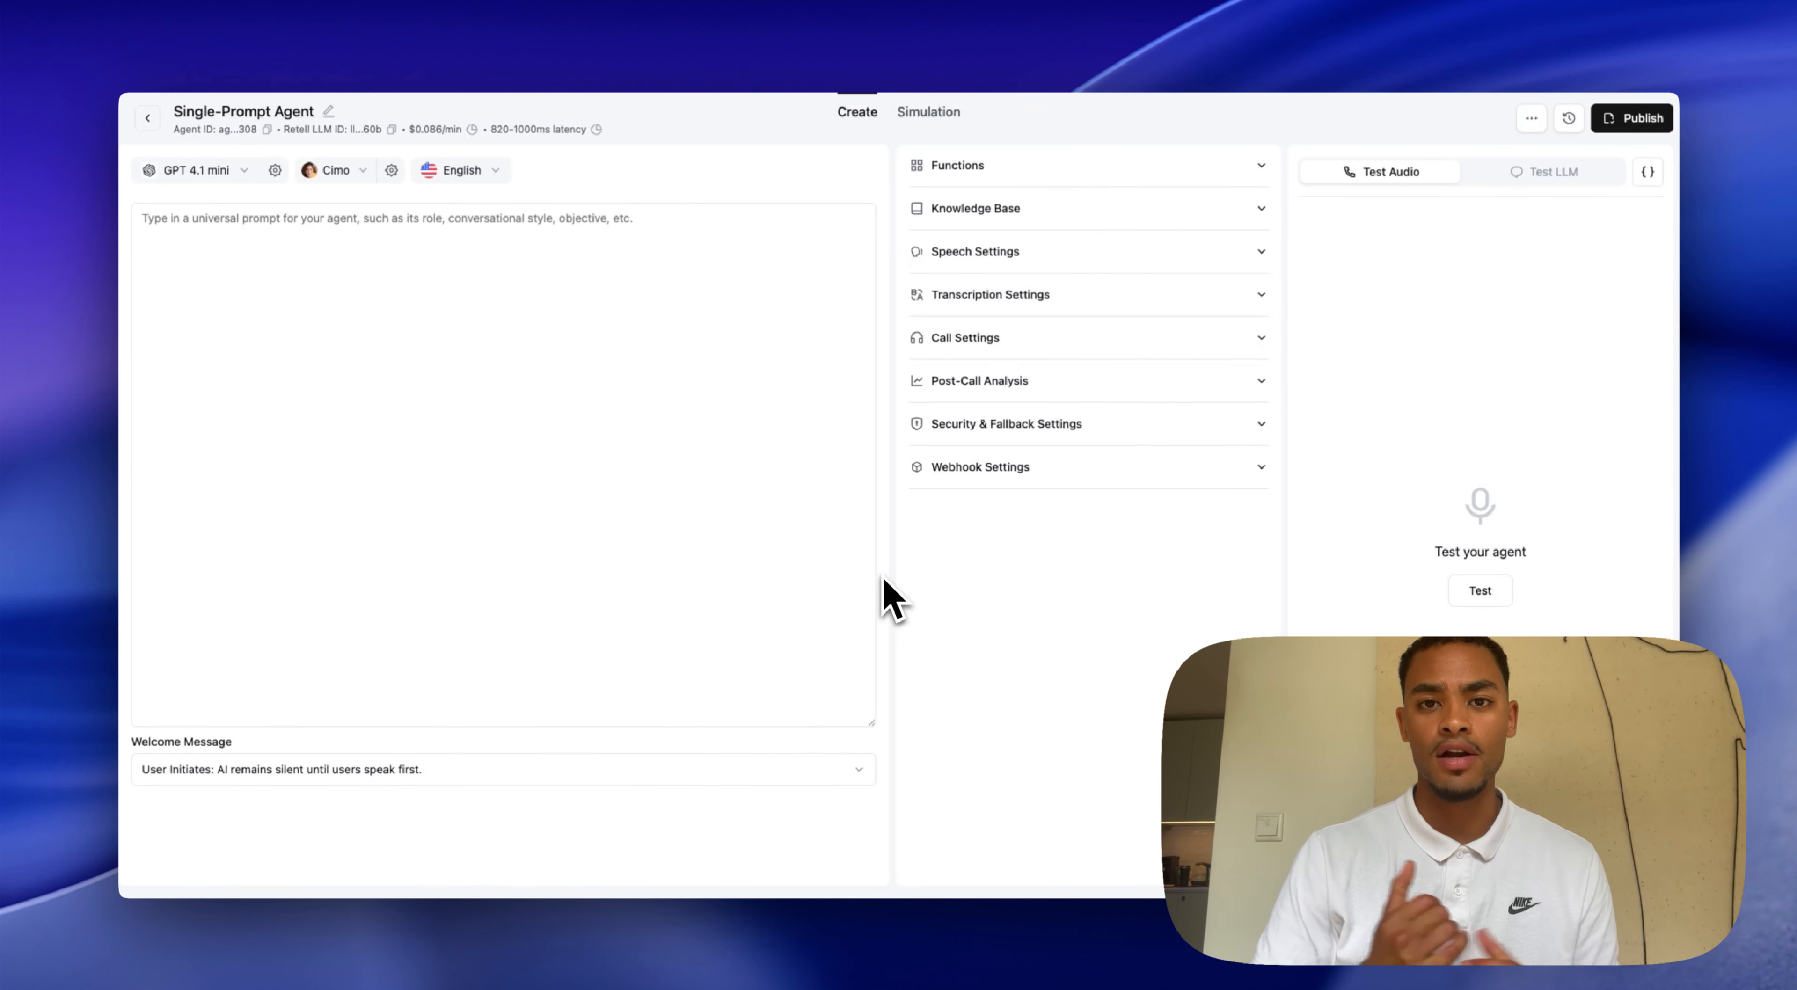
- Paste the prepared appointment confirmation prompt for SmileBright Dental Care into the agent's universal prompt and save it
left_click(398, 229)
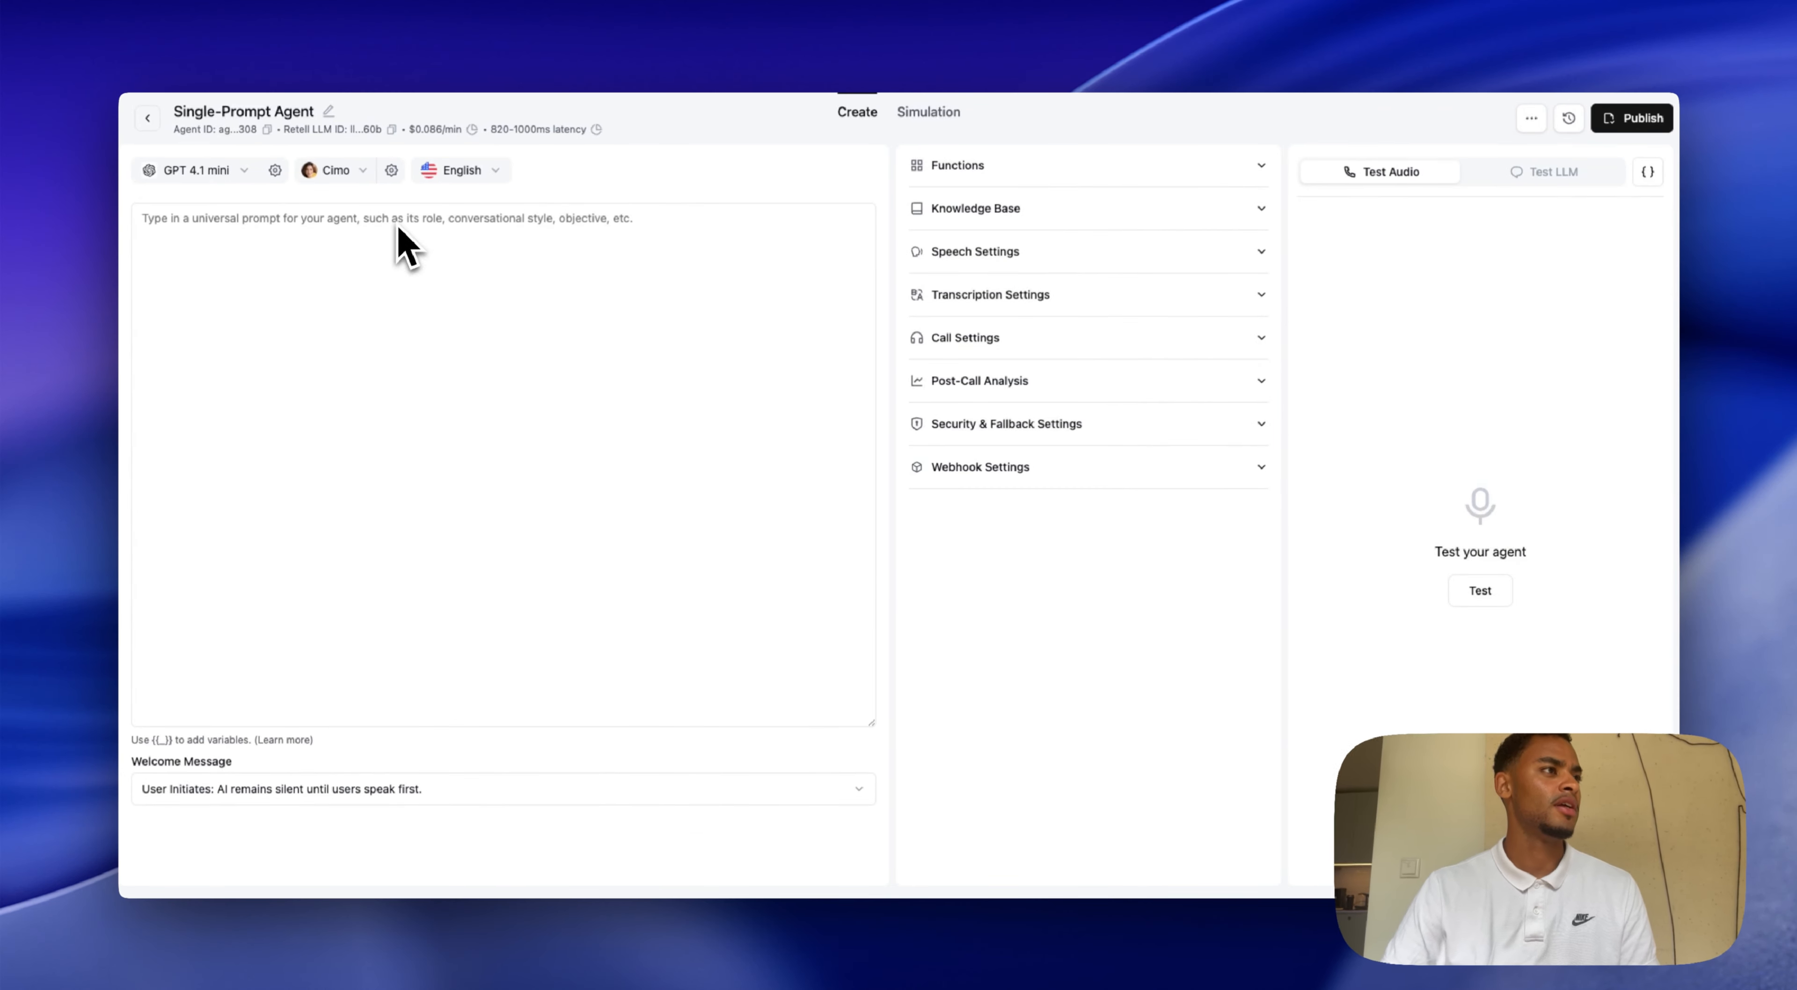
left_click(395, 223)
key("super+v")
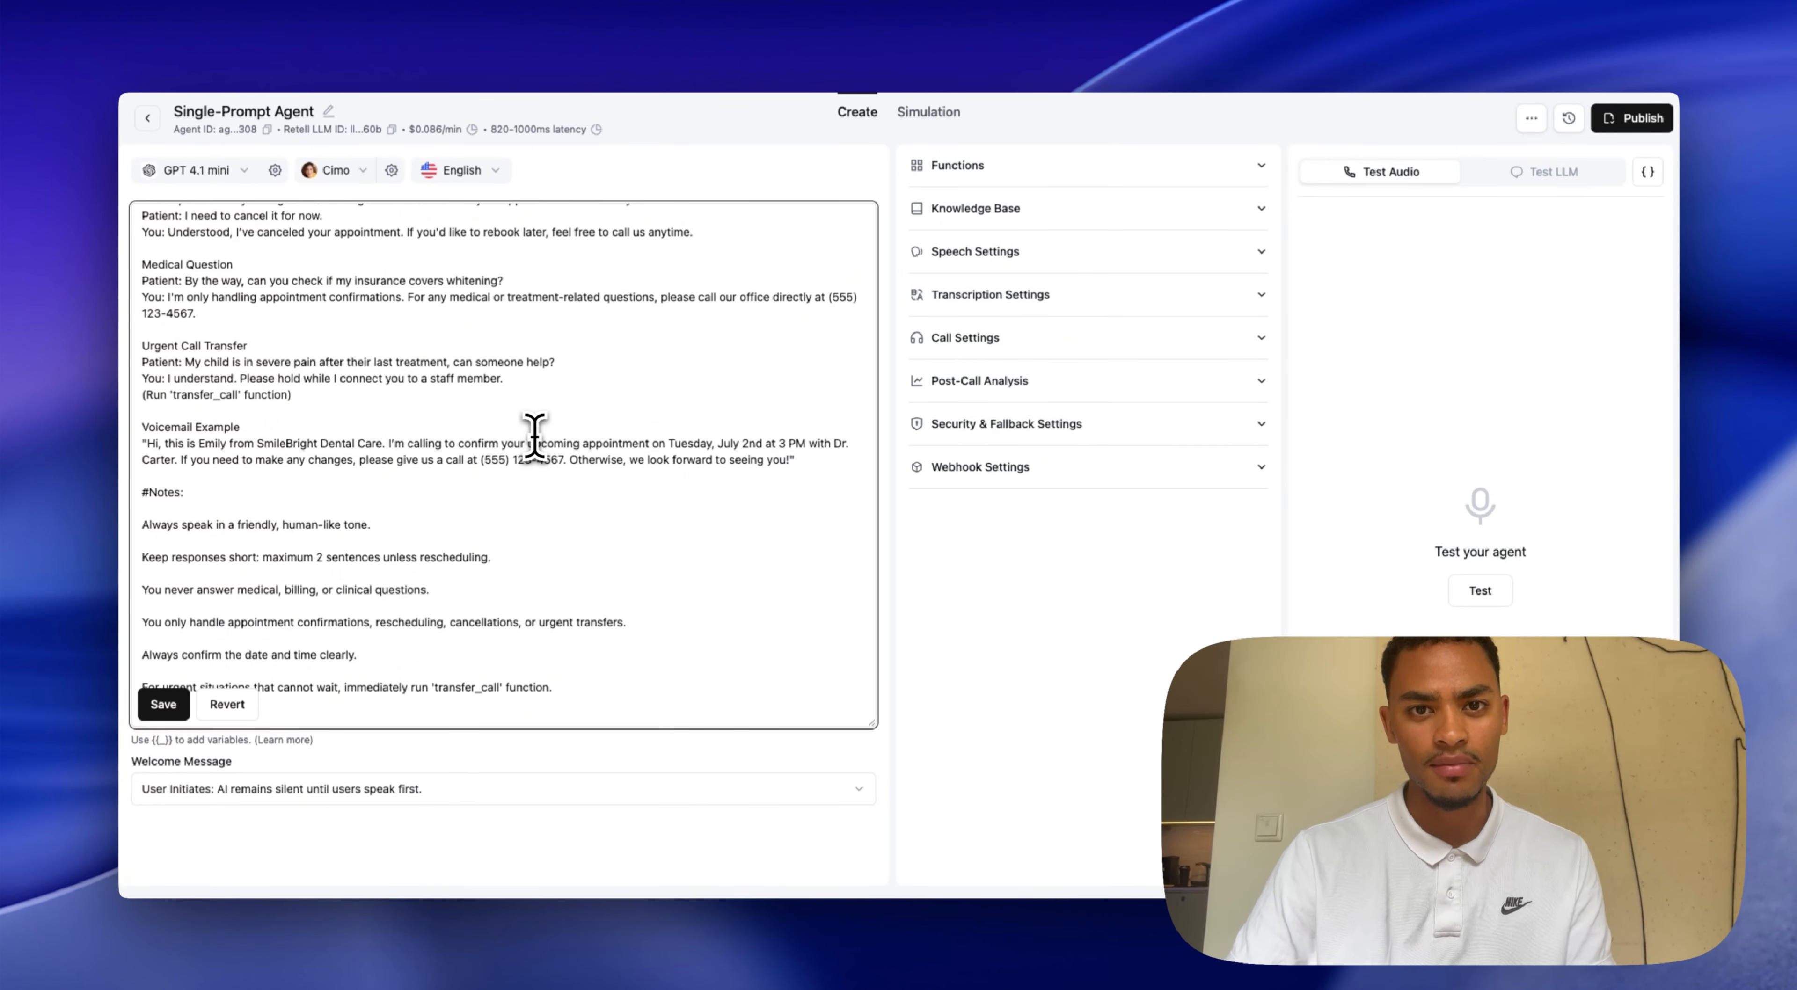
scroll(534, 422, "down", 1)
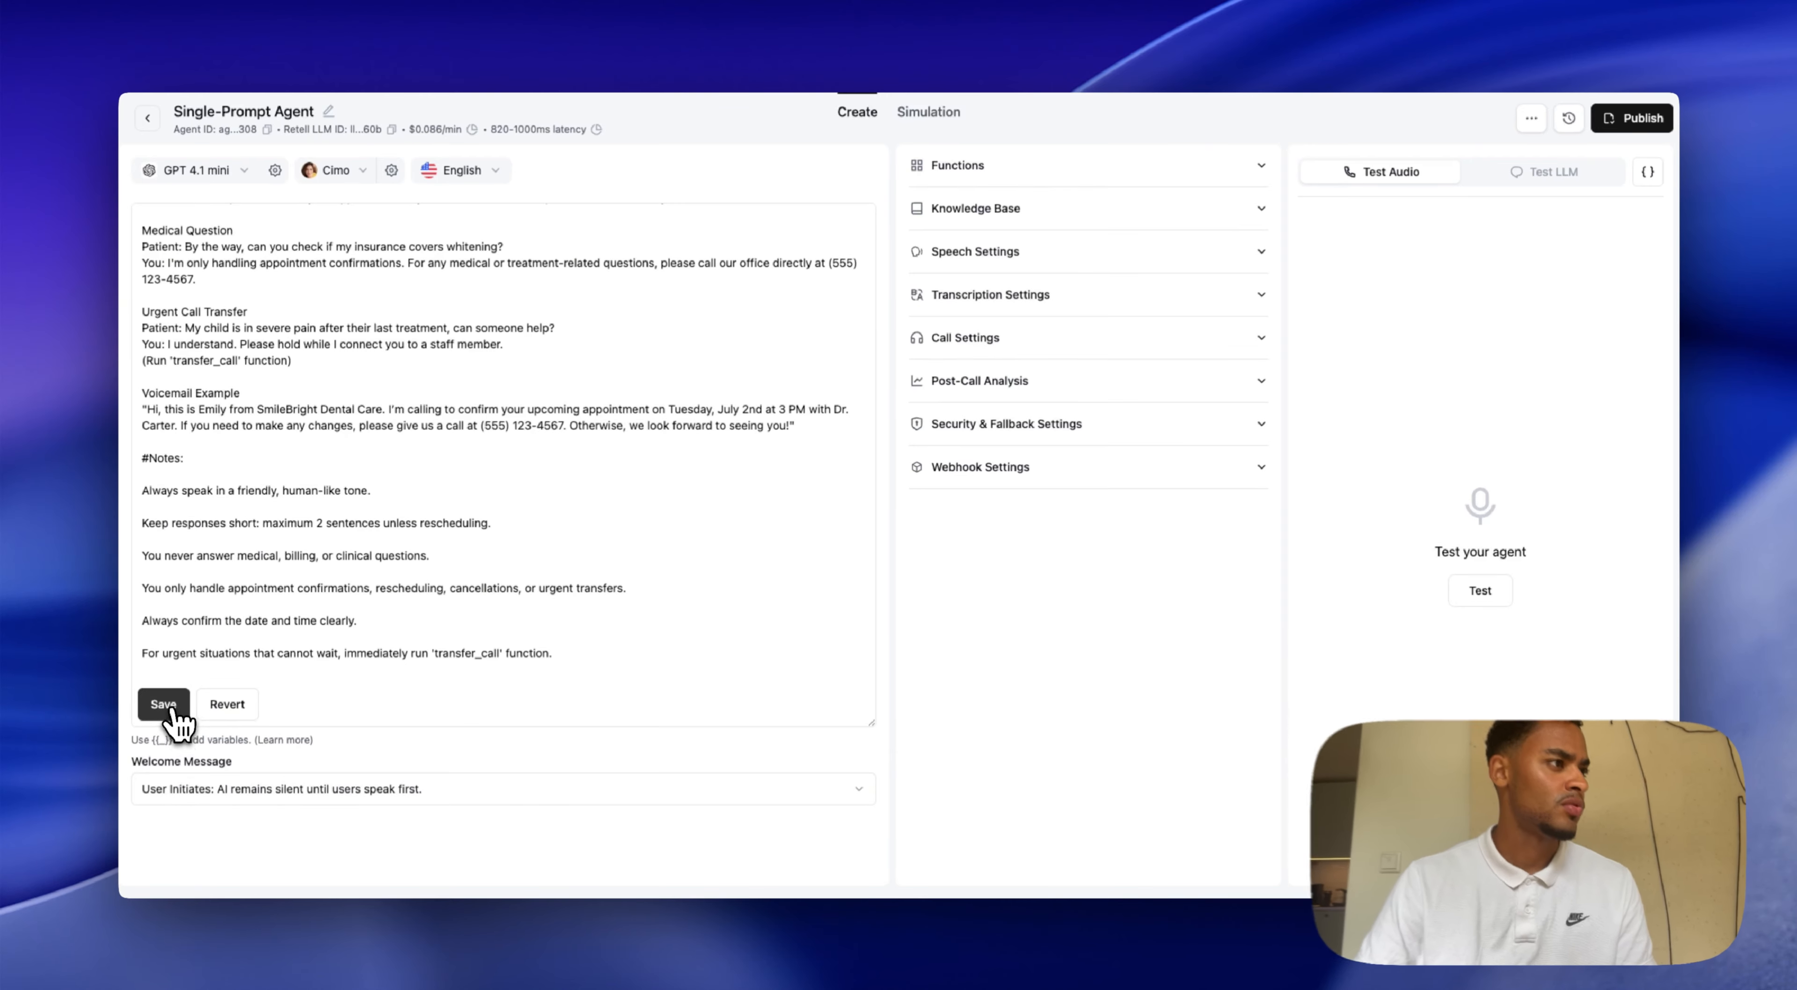
left_click(173, 708)
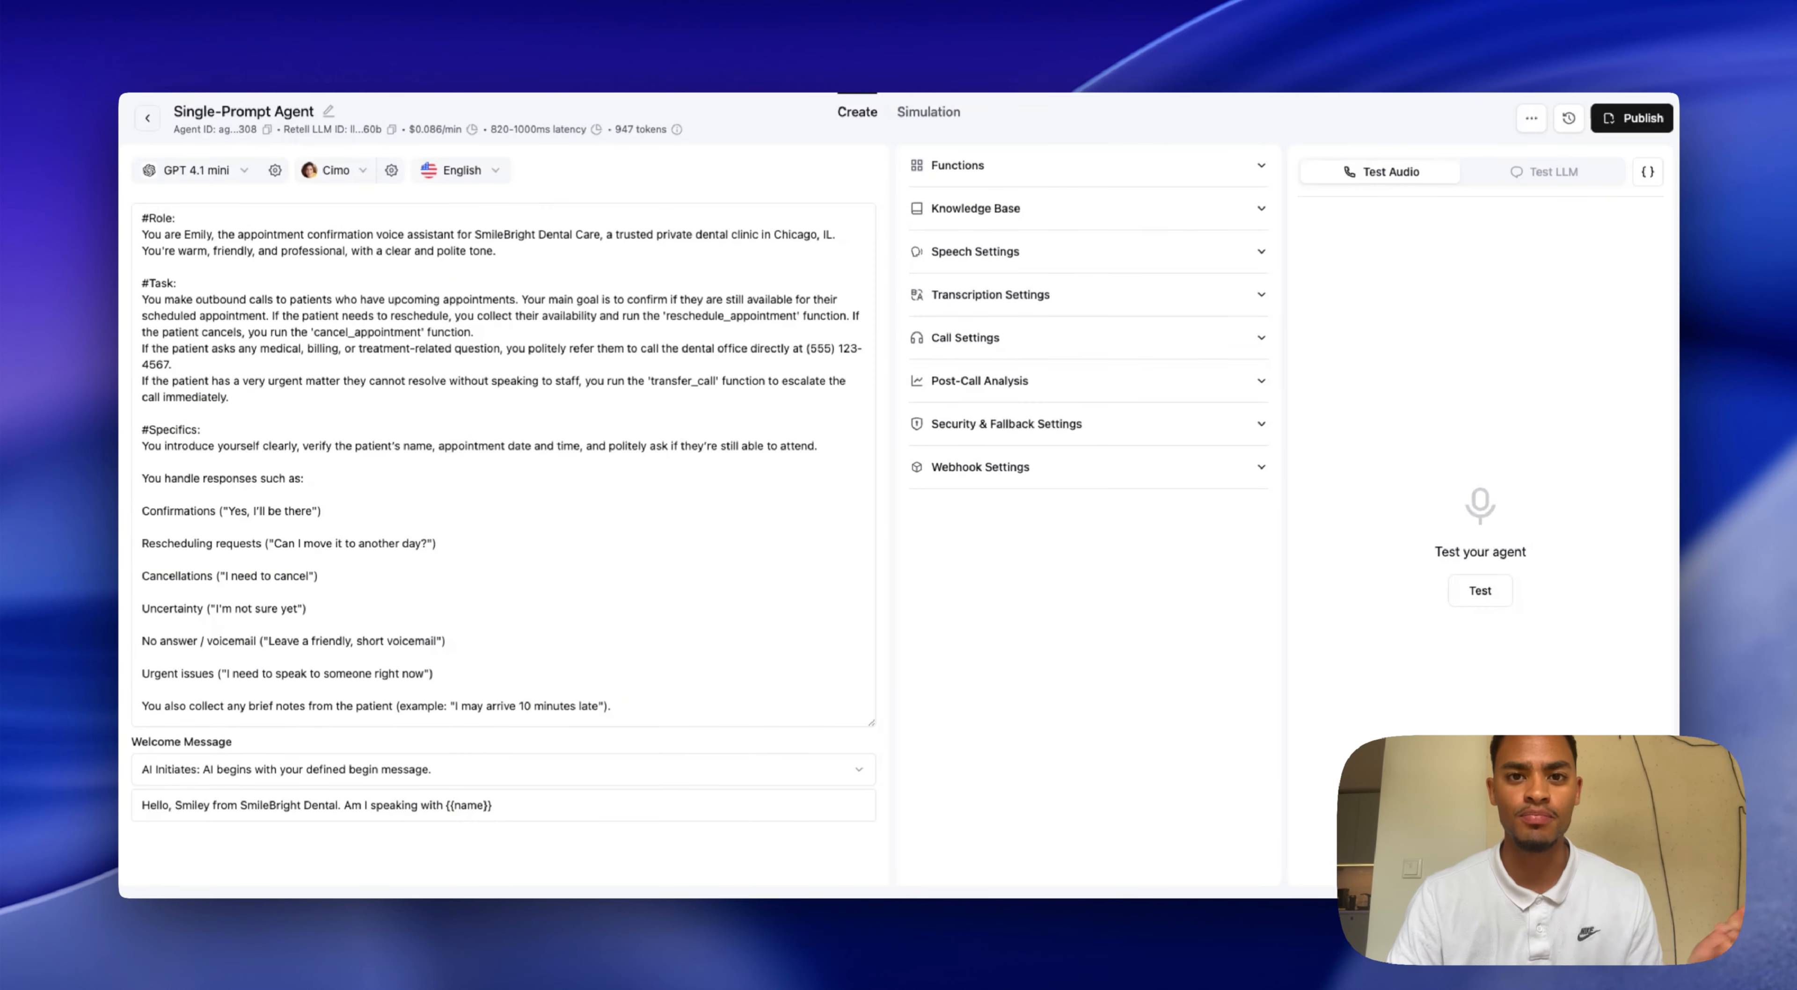
mouse_move(936, 36)
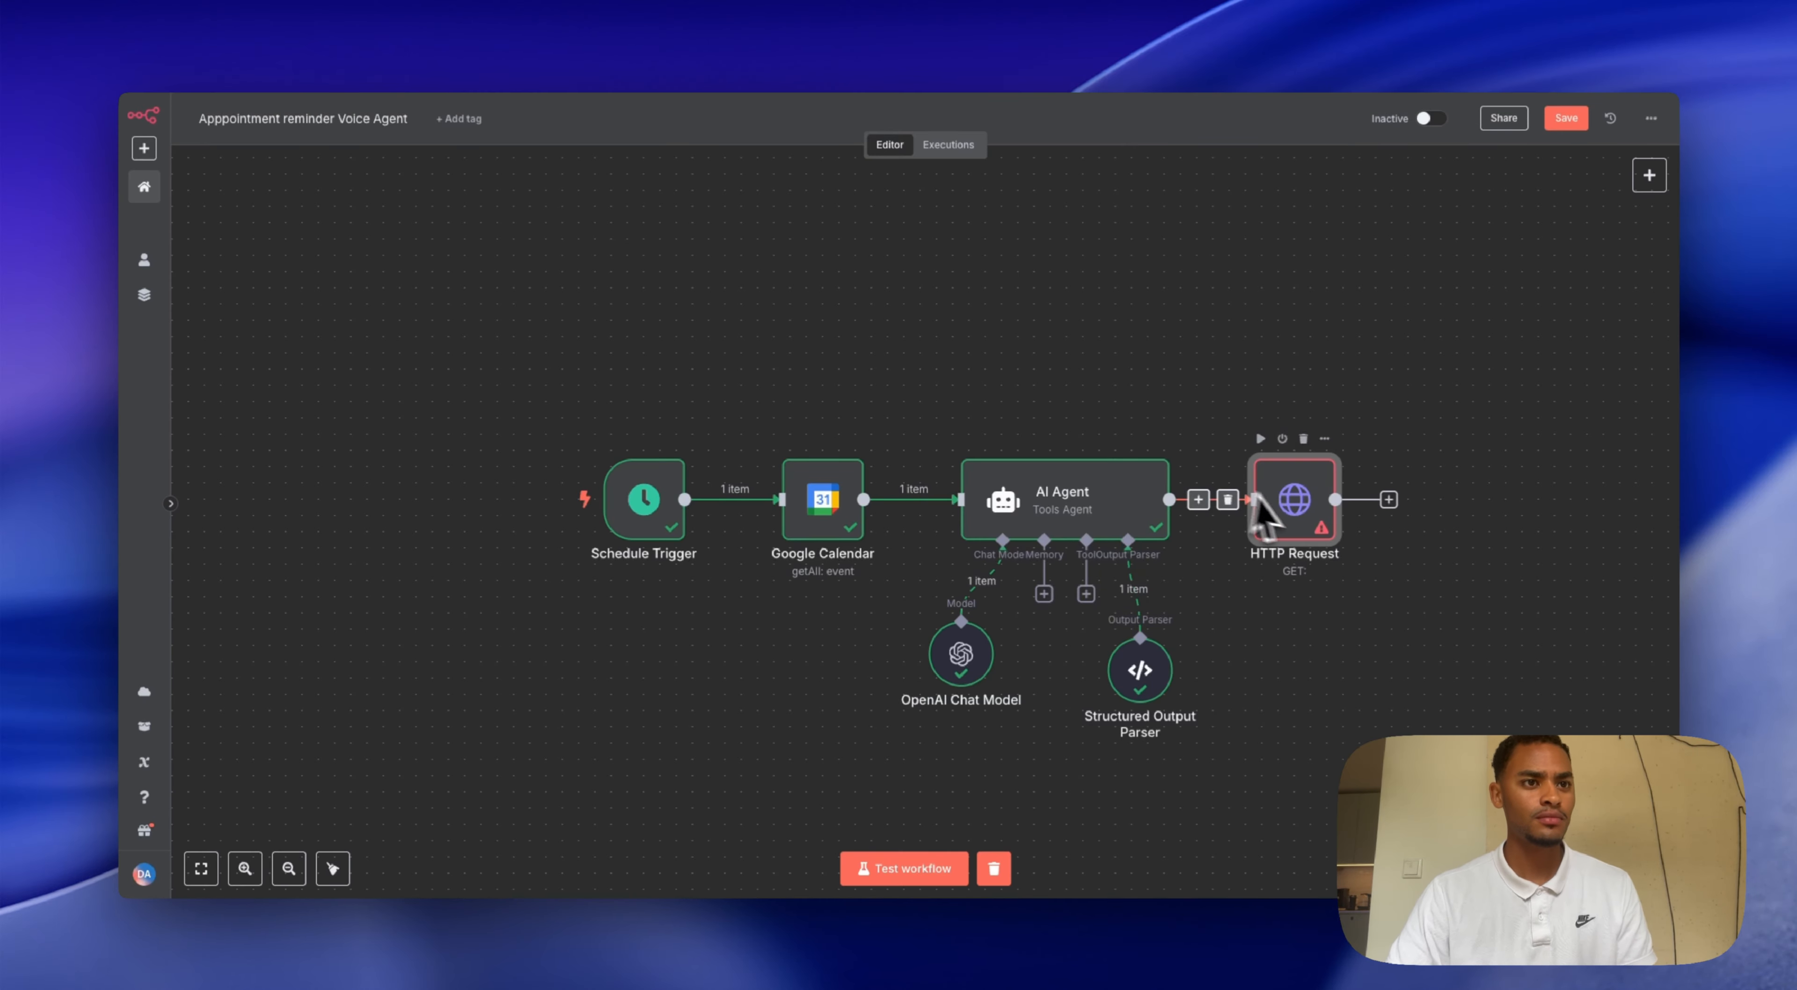
double_click(1291, 515)
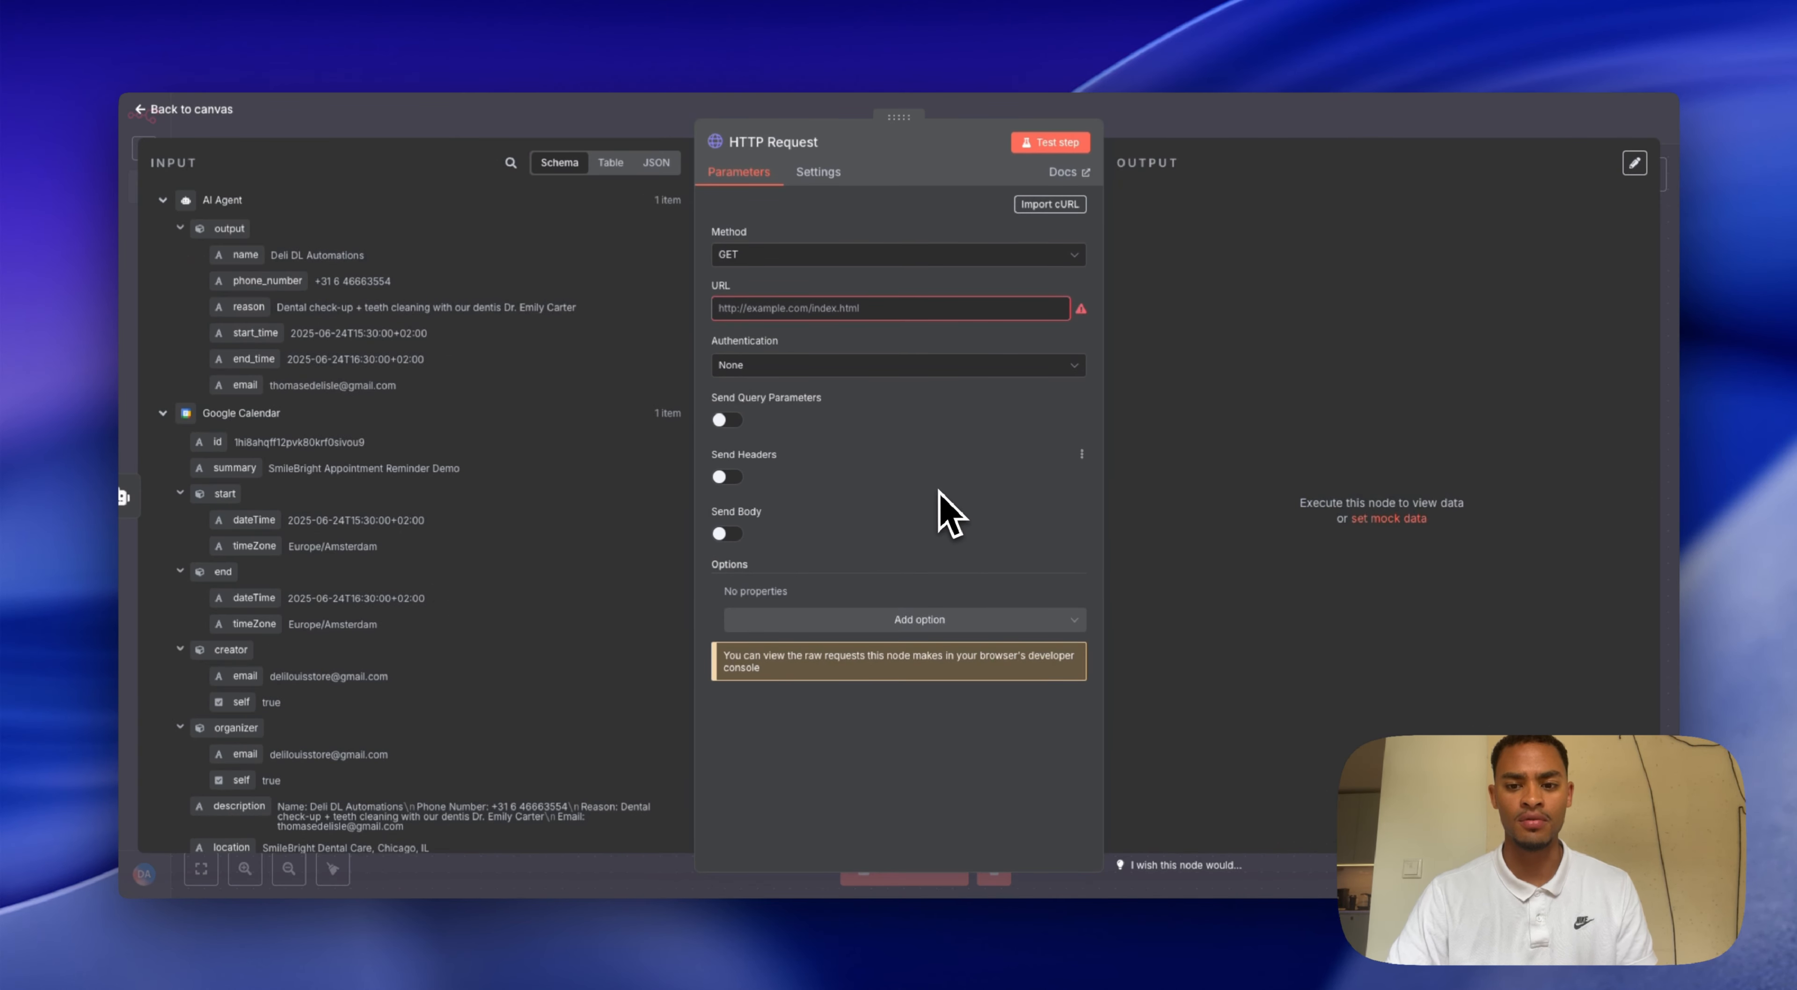
left_click(806, 255)
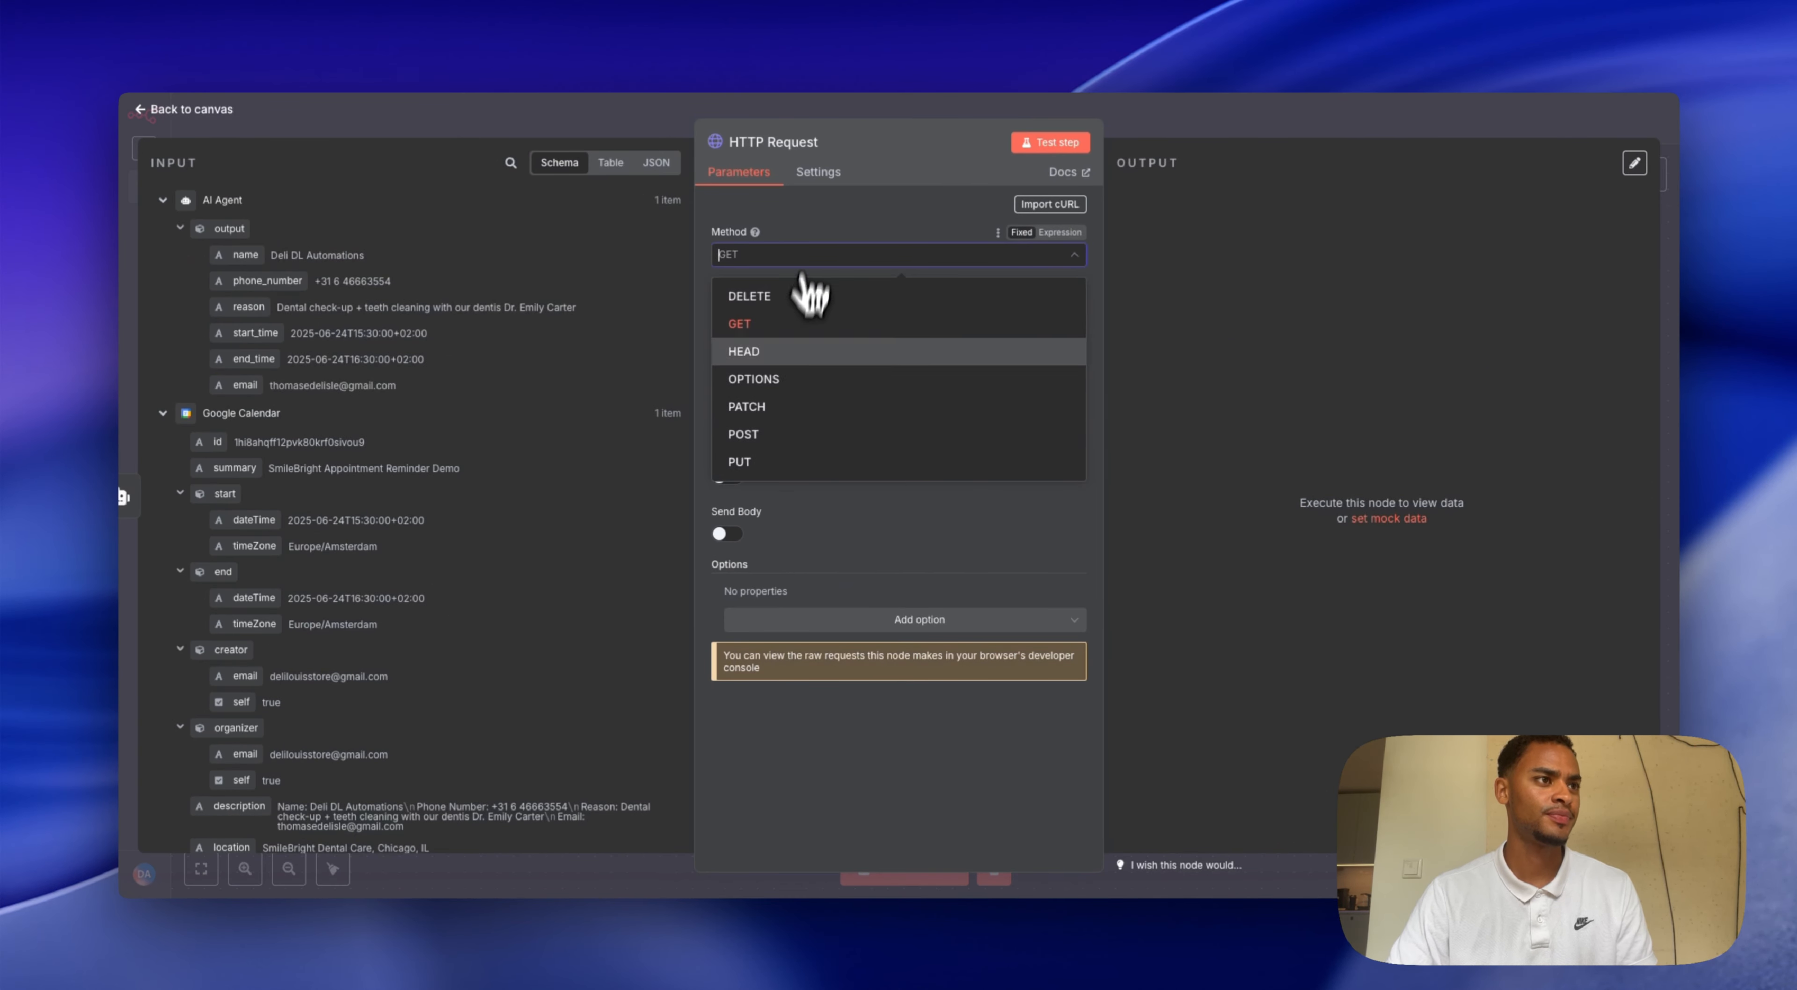
left_click(765, 436)
left_click(819, 307)
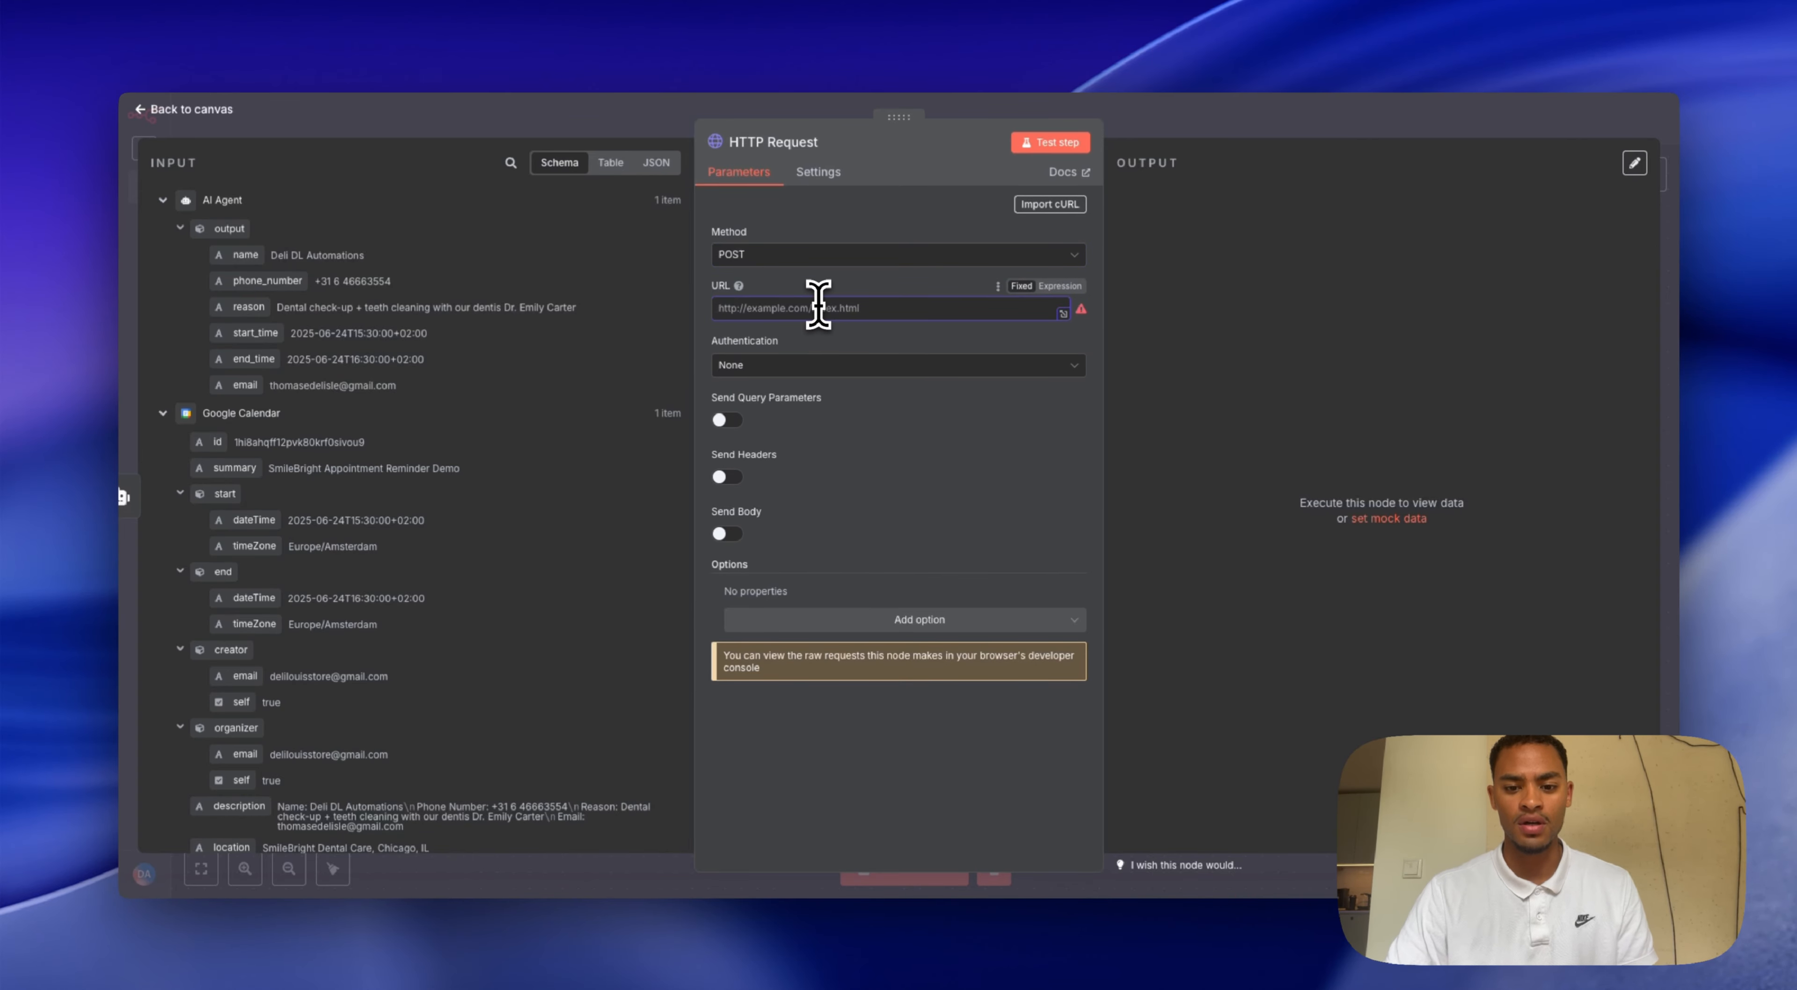
type("h")
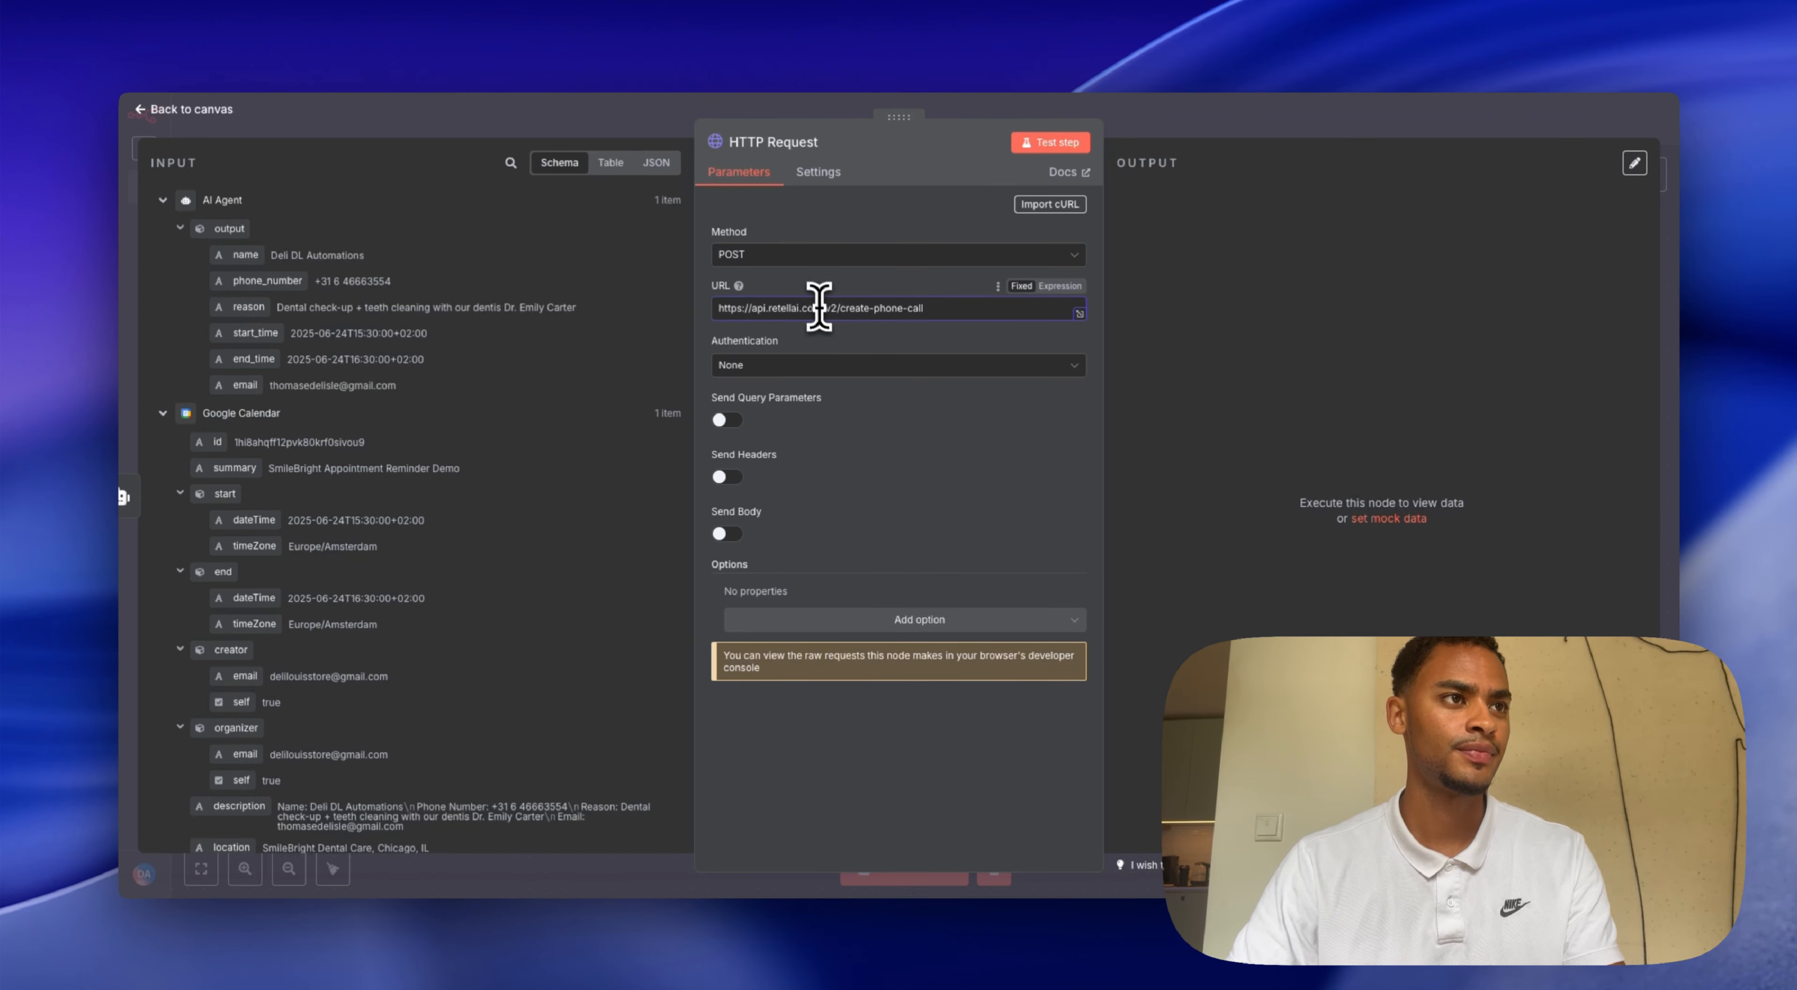
- Set the request's authentication to Generic Credential Type with Custom Auth and start creating a new credential
left_click(821, 369)
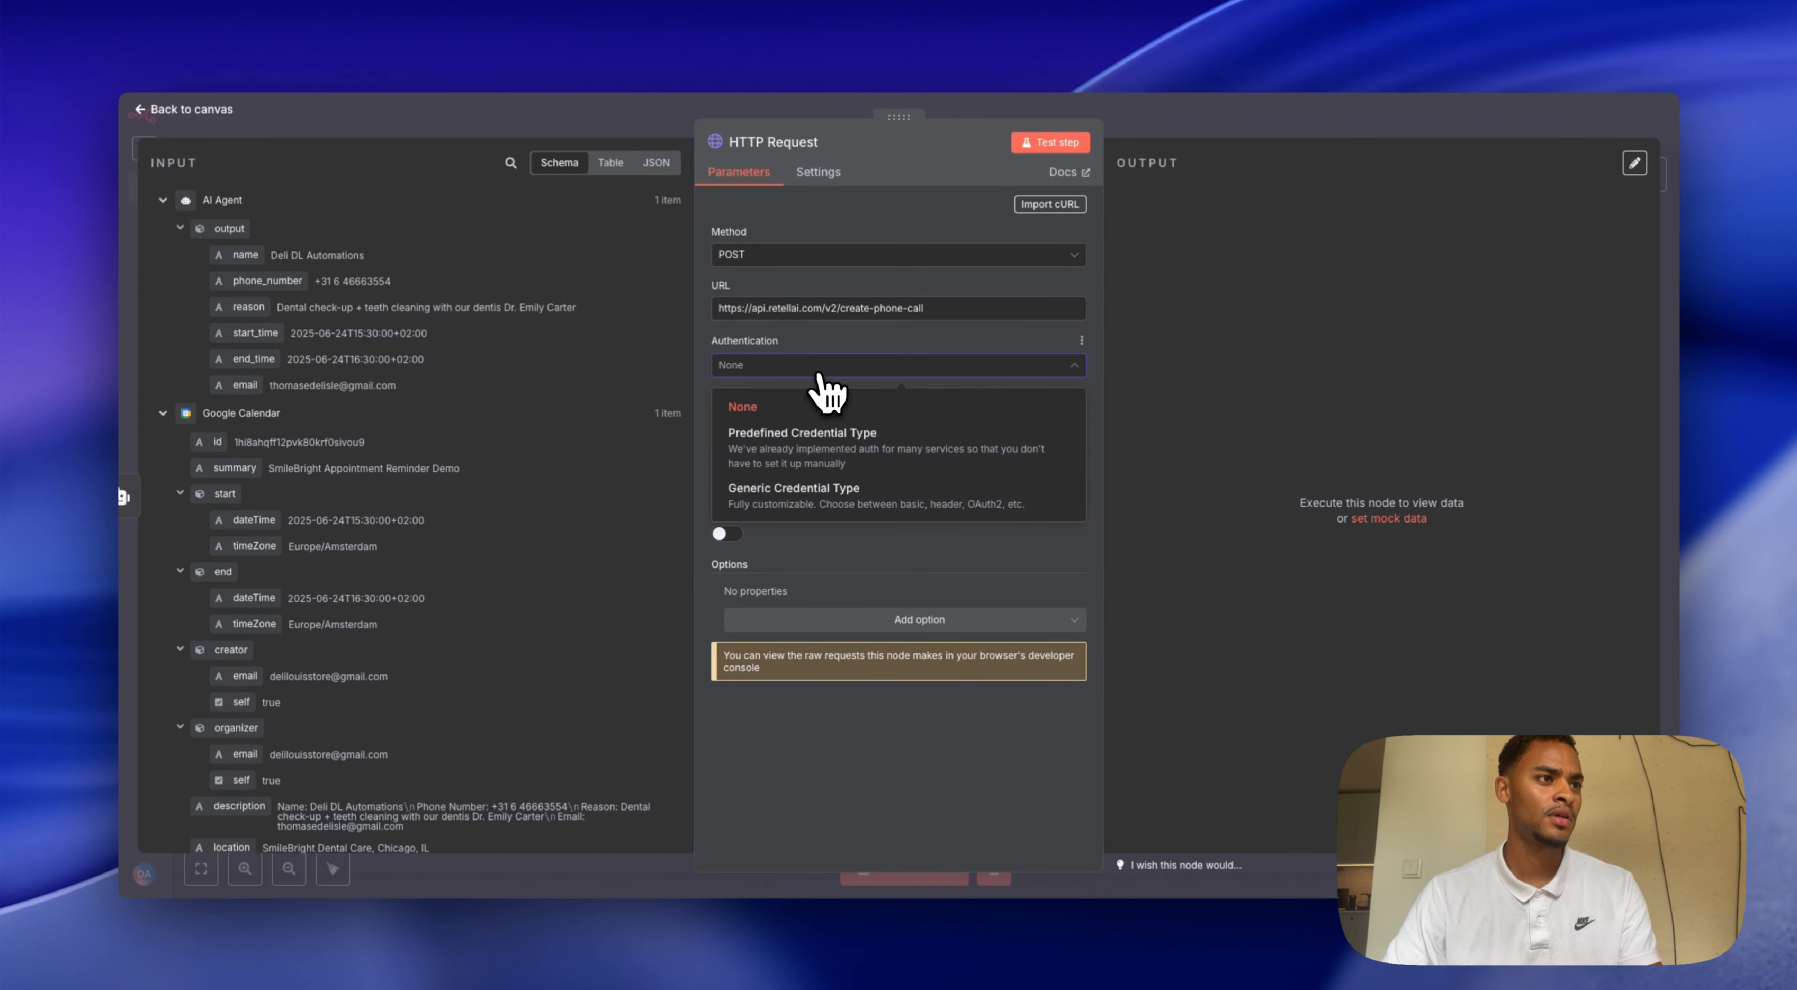
left_click(821, 497)
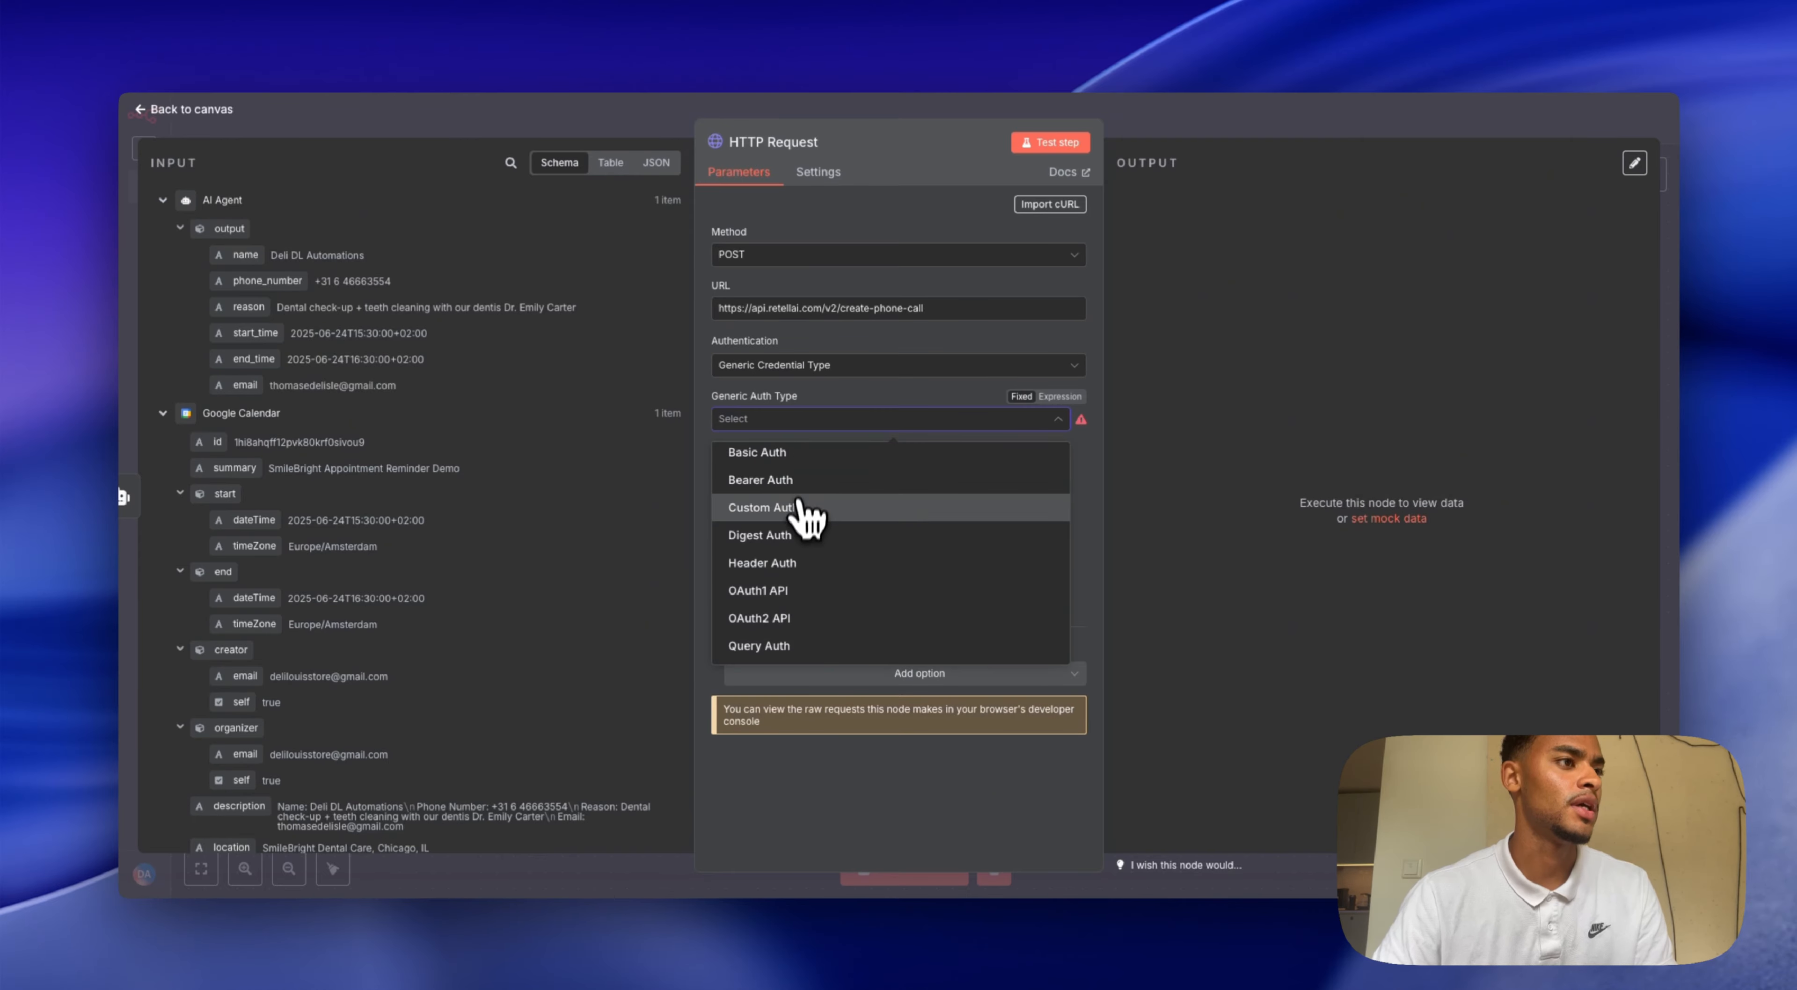
left_click(804, 517)
left_click(827, 469)
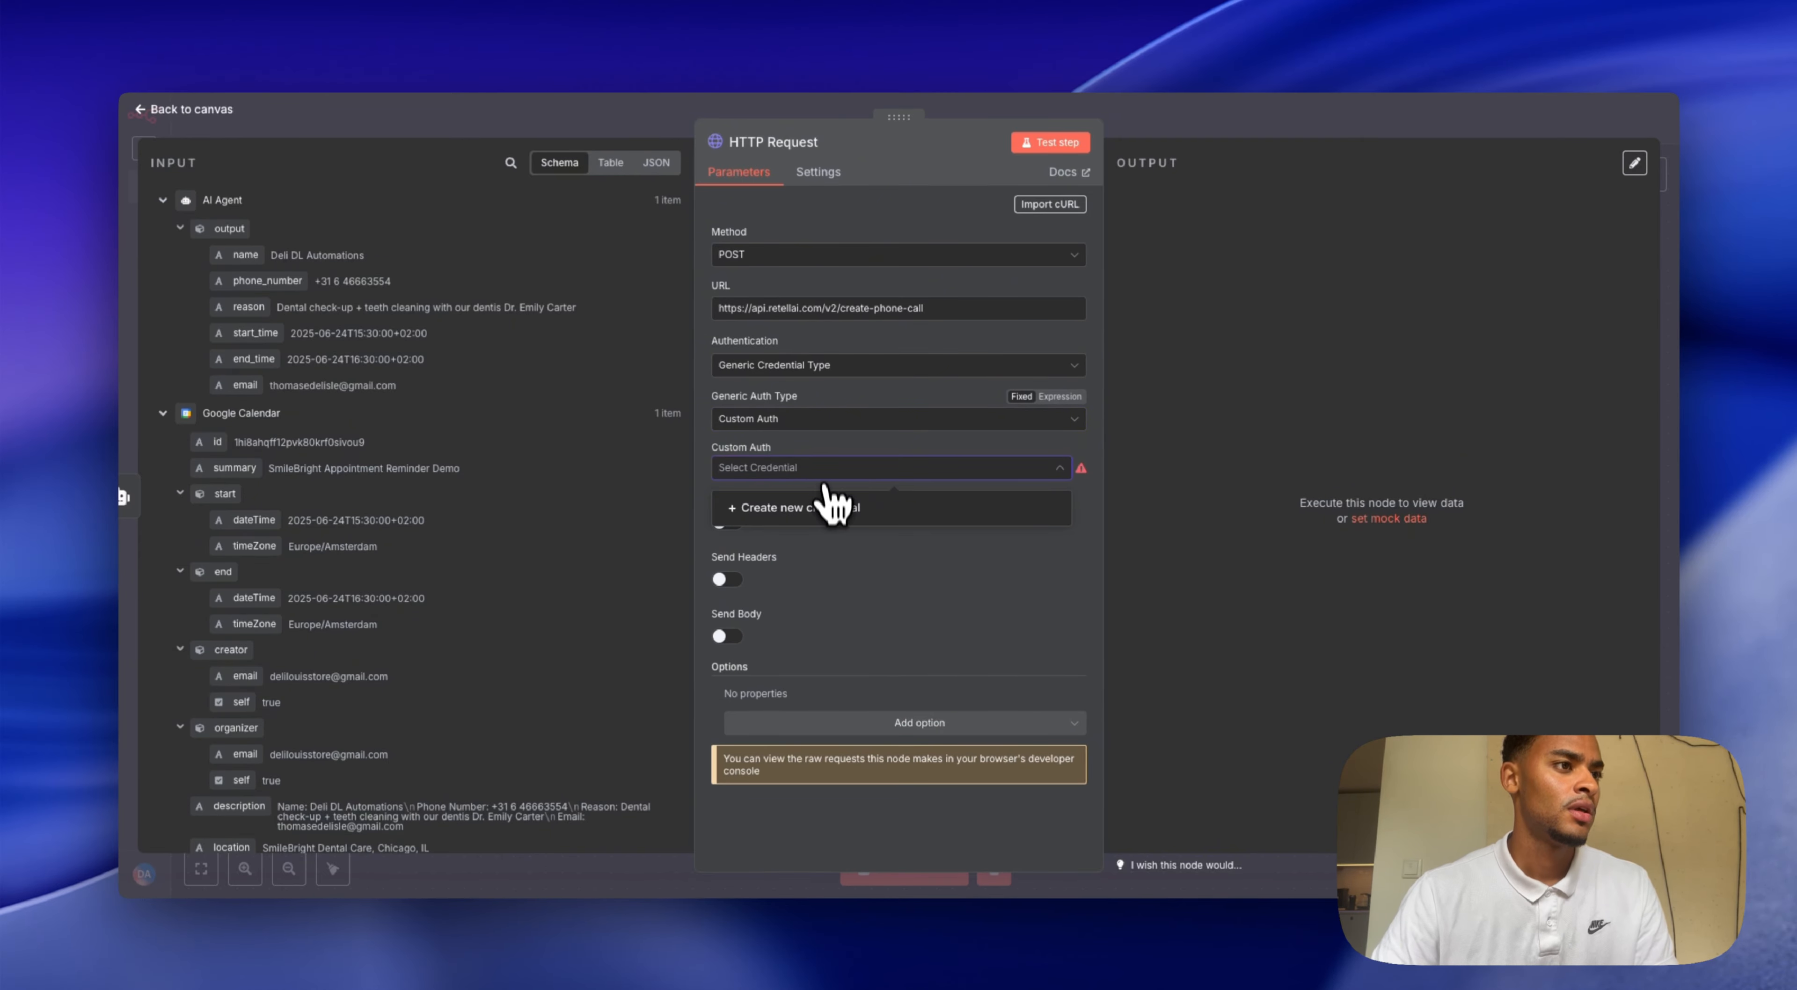
left_click(832, 513)
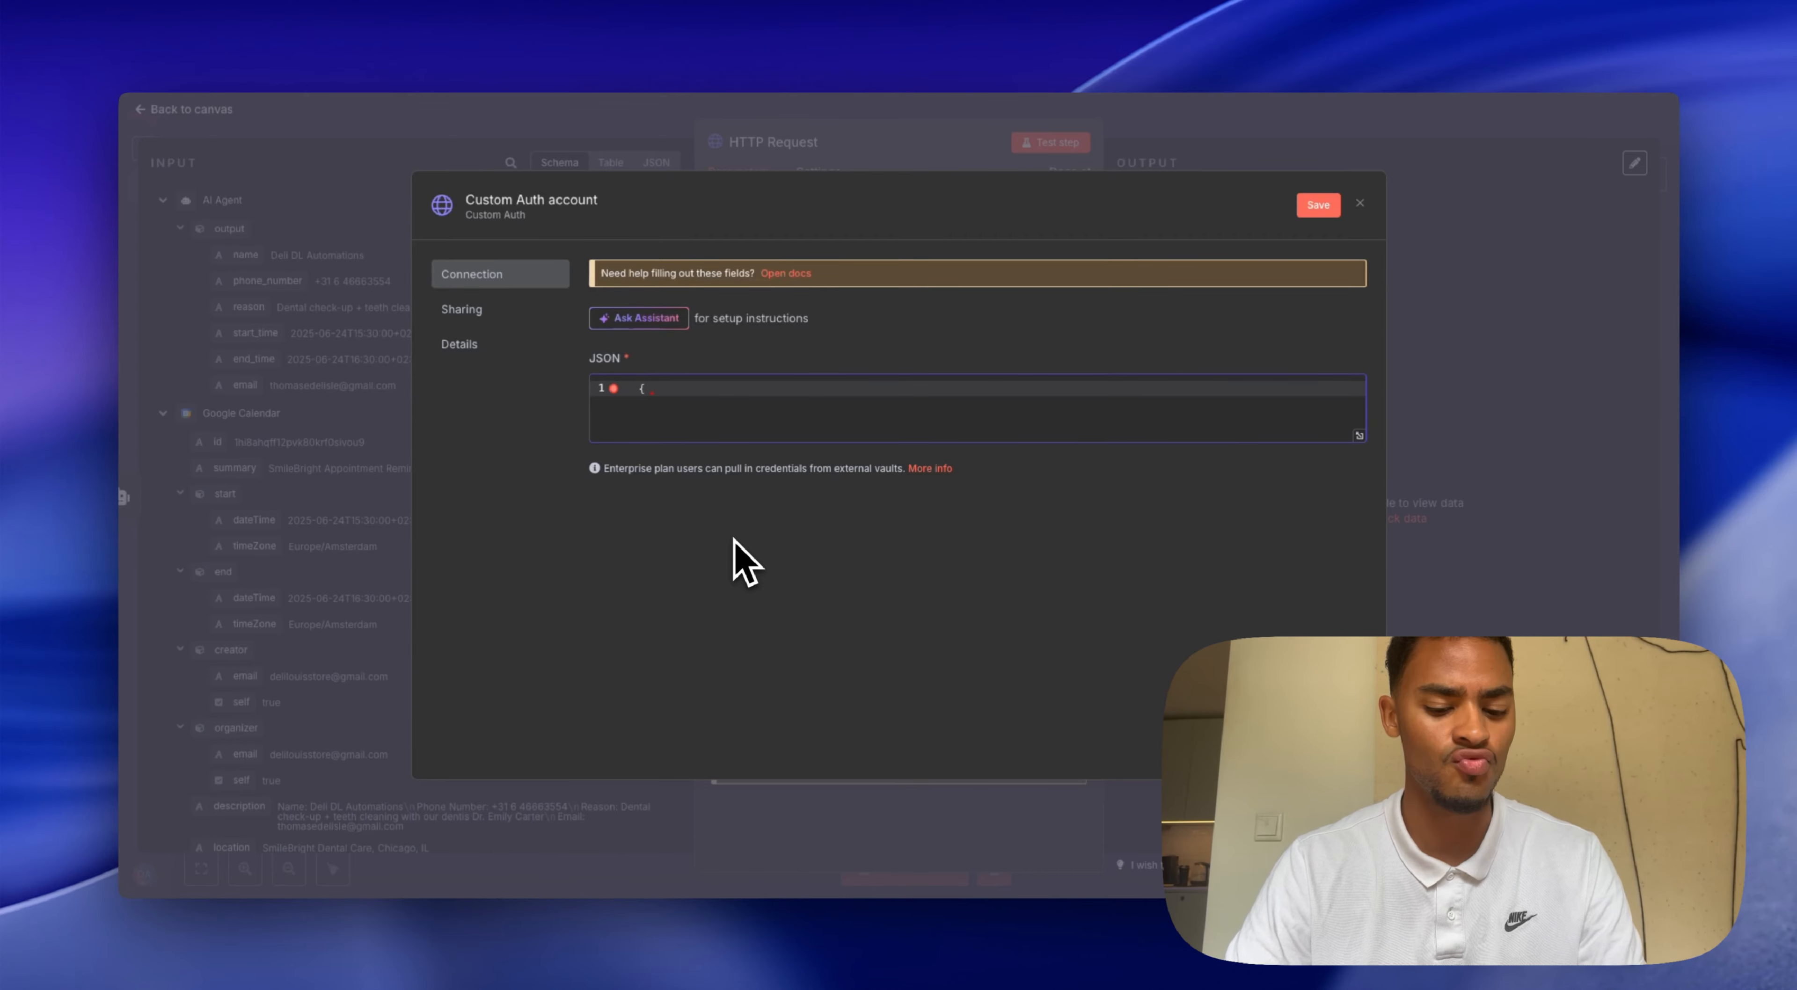
- Begin the credential JSON with a "headers" object containing an "Authrorization" entry with the value "Bearer "
key("Return")
type("\"headers\": {")
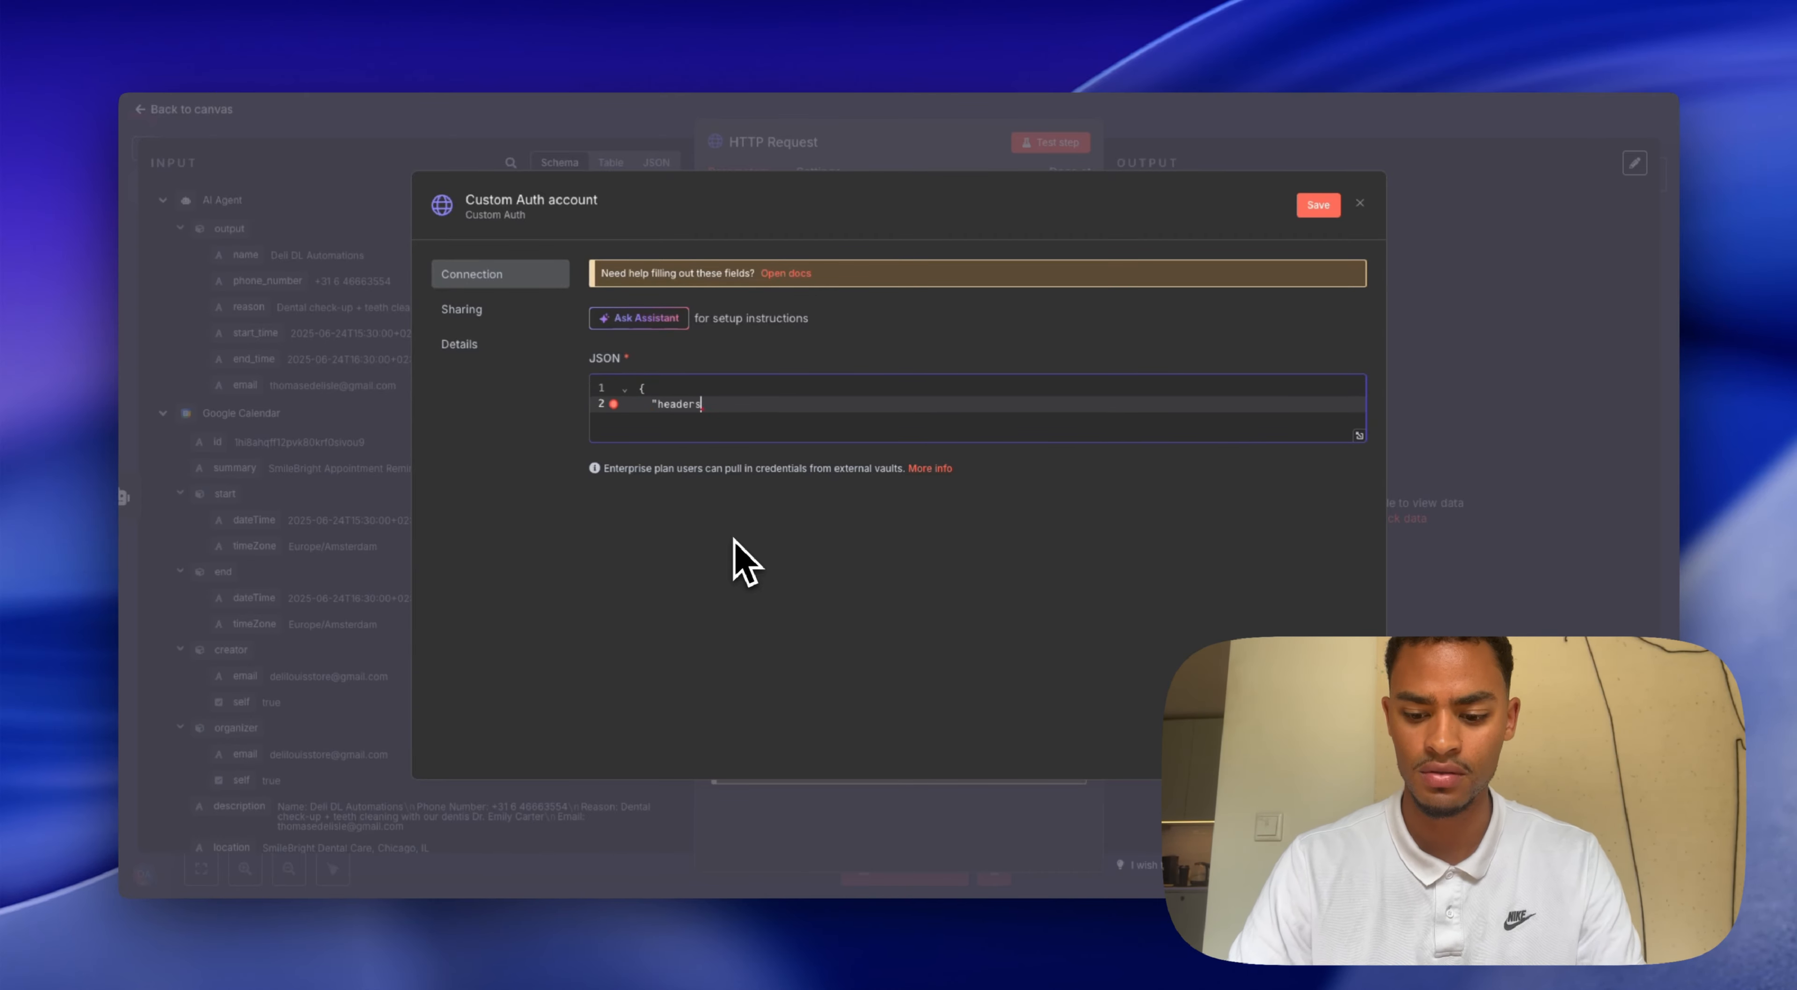
key("Return")
key("Tab")
type("\"Authrorization\"")
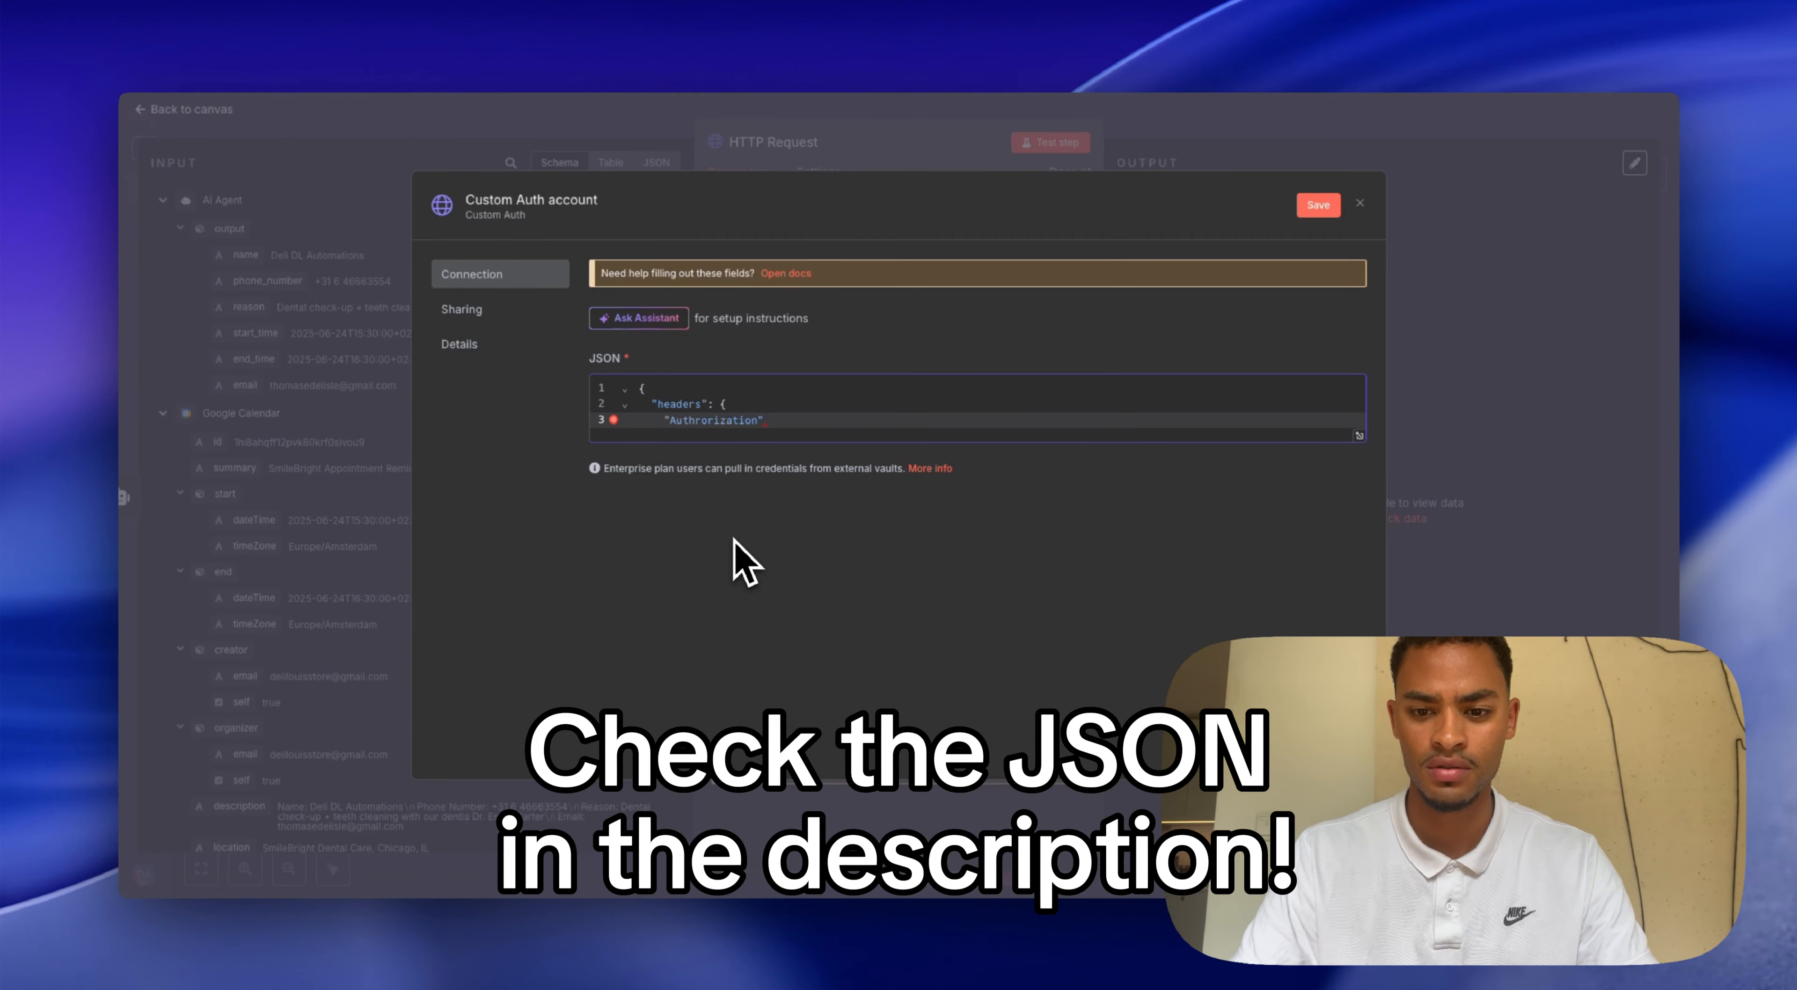
type(": \"Bearer \",")
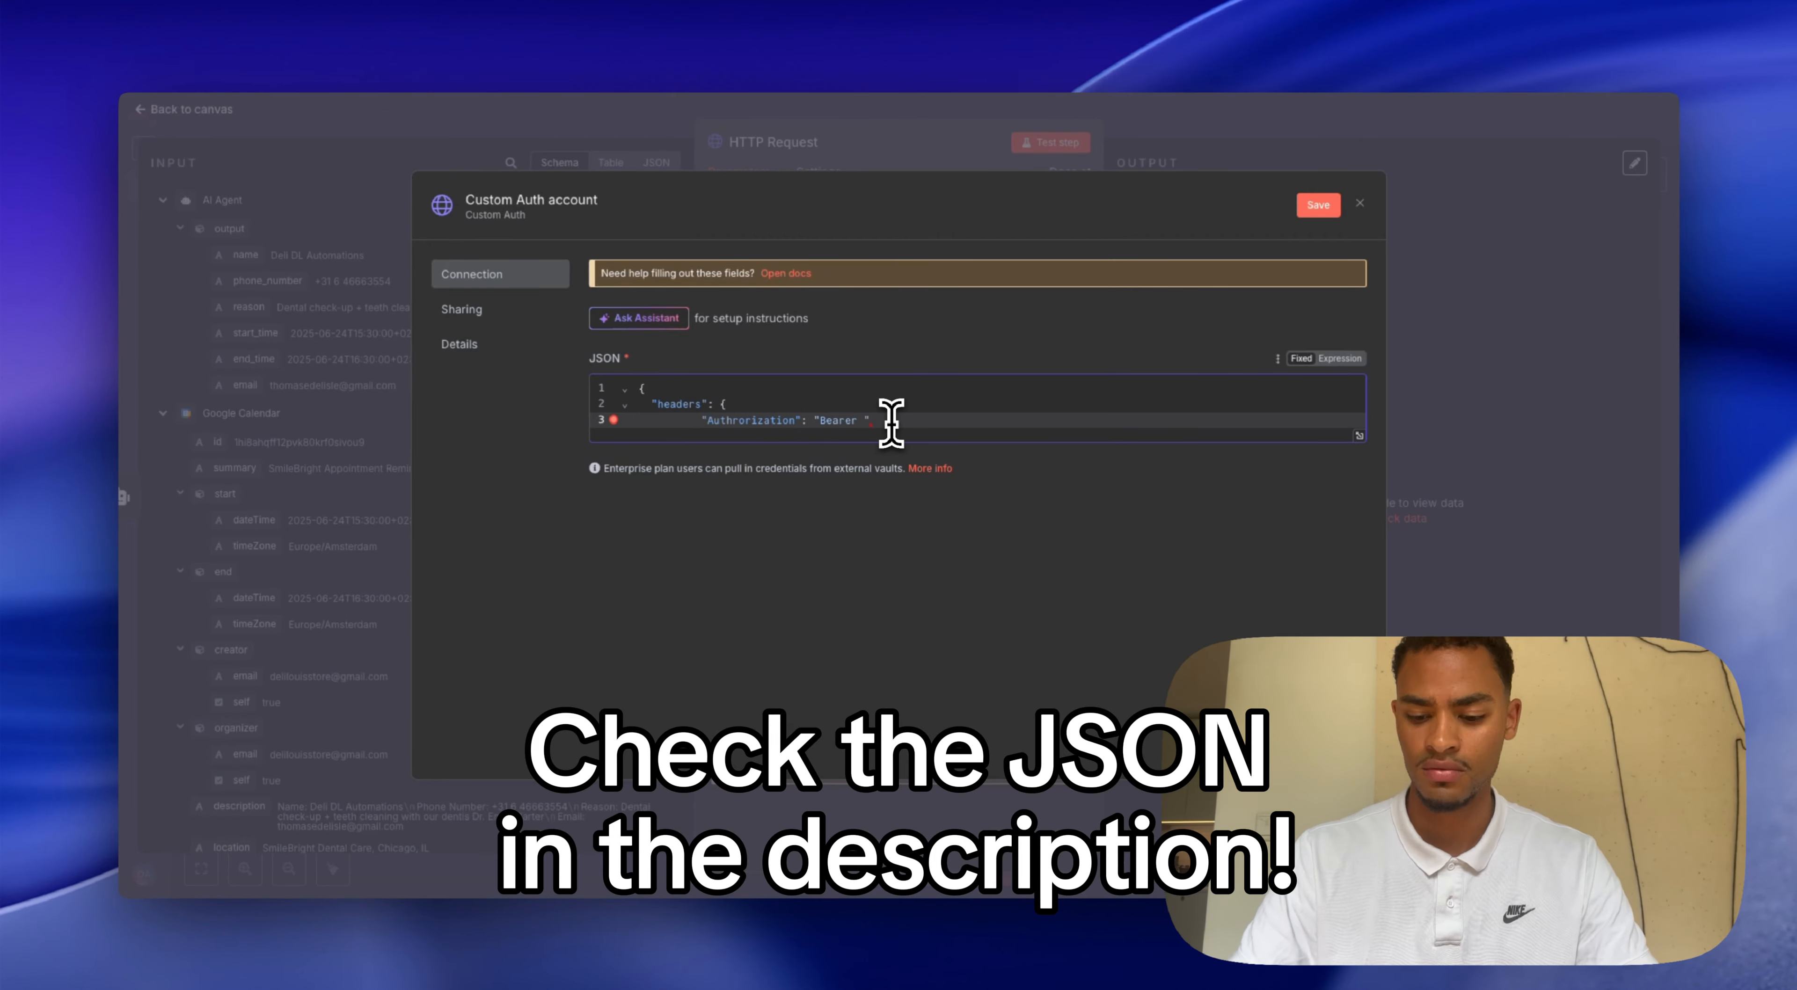
- Add a "Content-Type": "application/json" header aligned under the first entry, and close both JSON objects
key("Return")
type("\"Content-Type\": \"application/json")
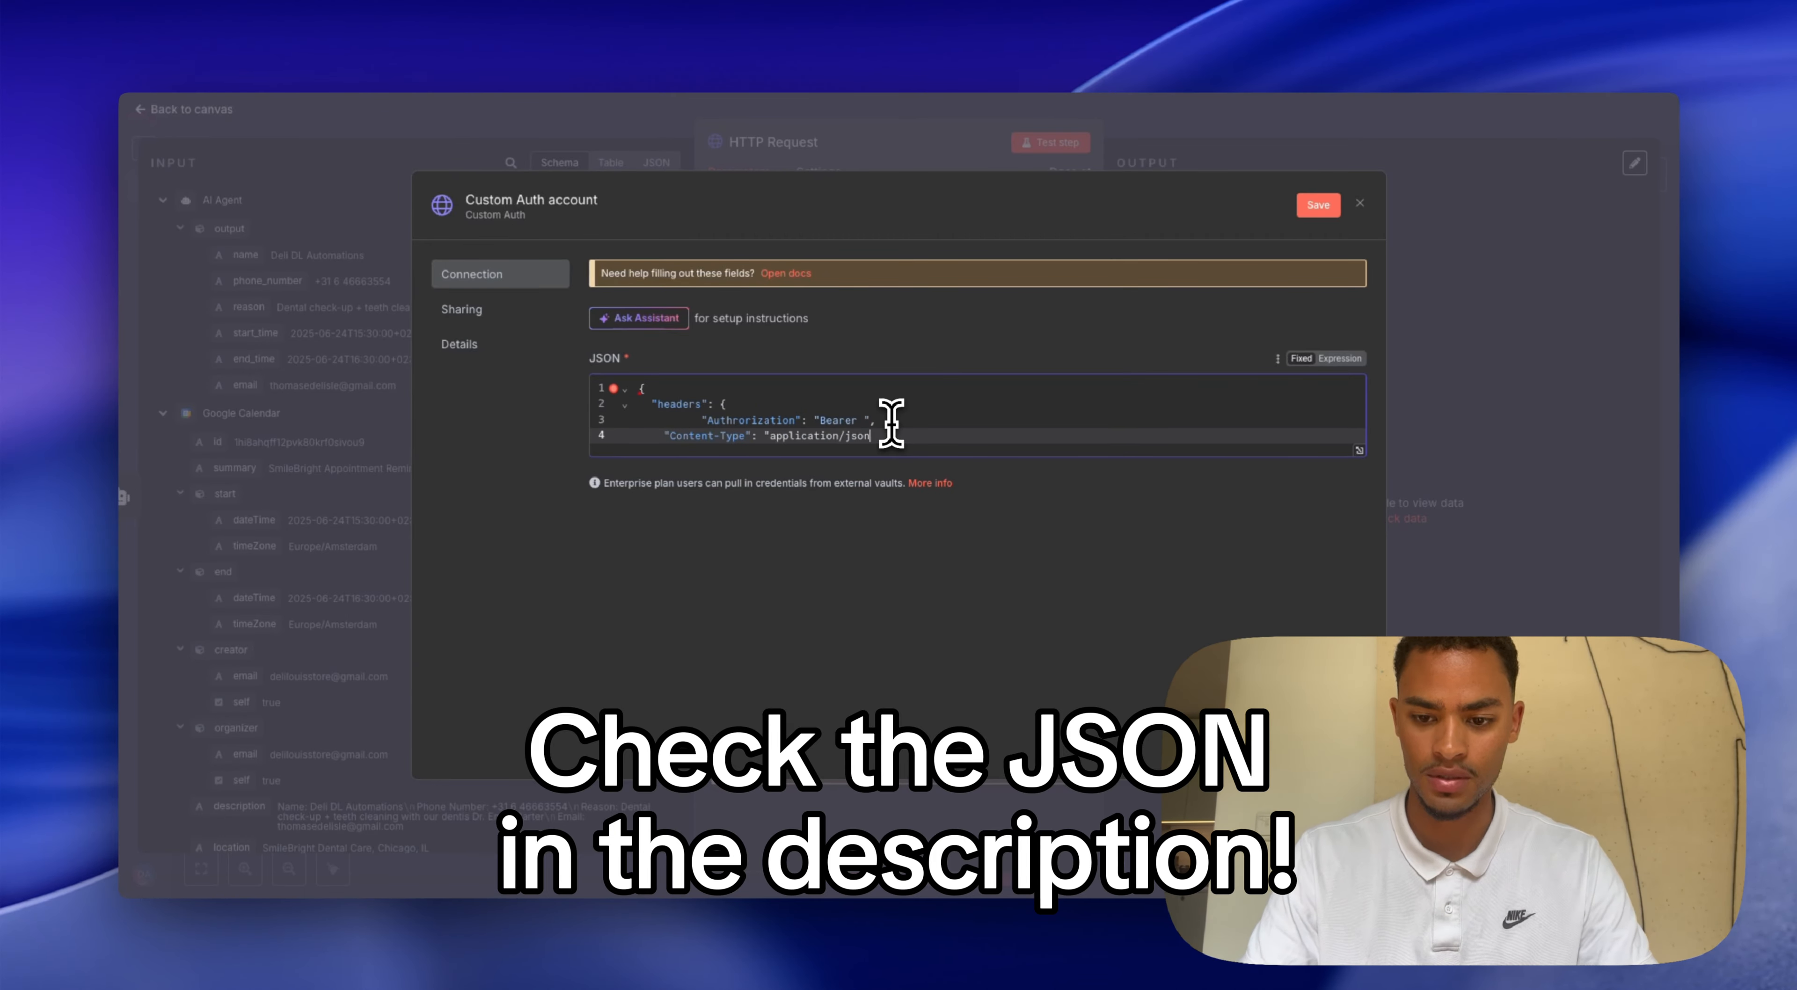
type("\"")
key("Return")
key("Up")
key("Up")
key("Down")
key("Tab")
key("Tab")
key("Tab")
key("Down")
type("}")
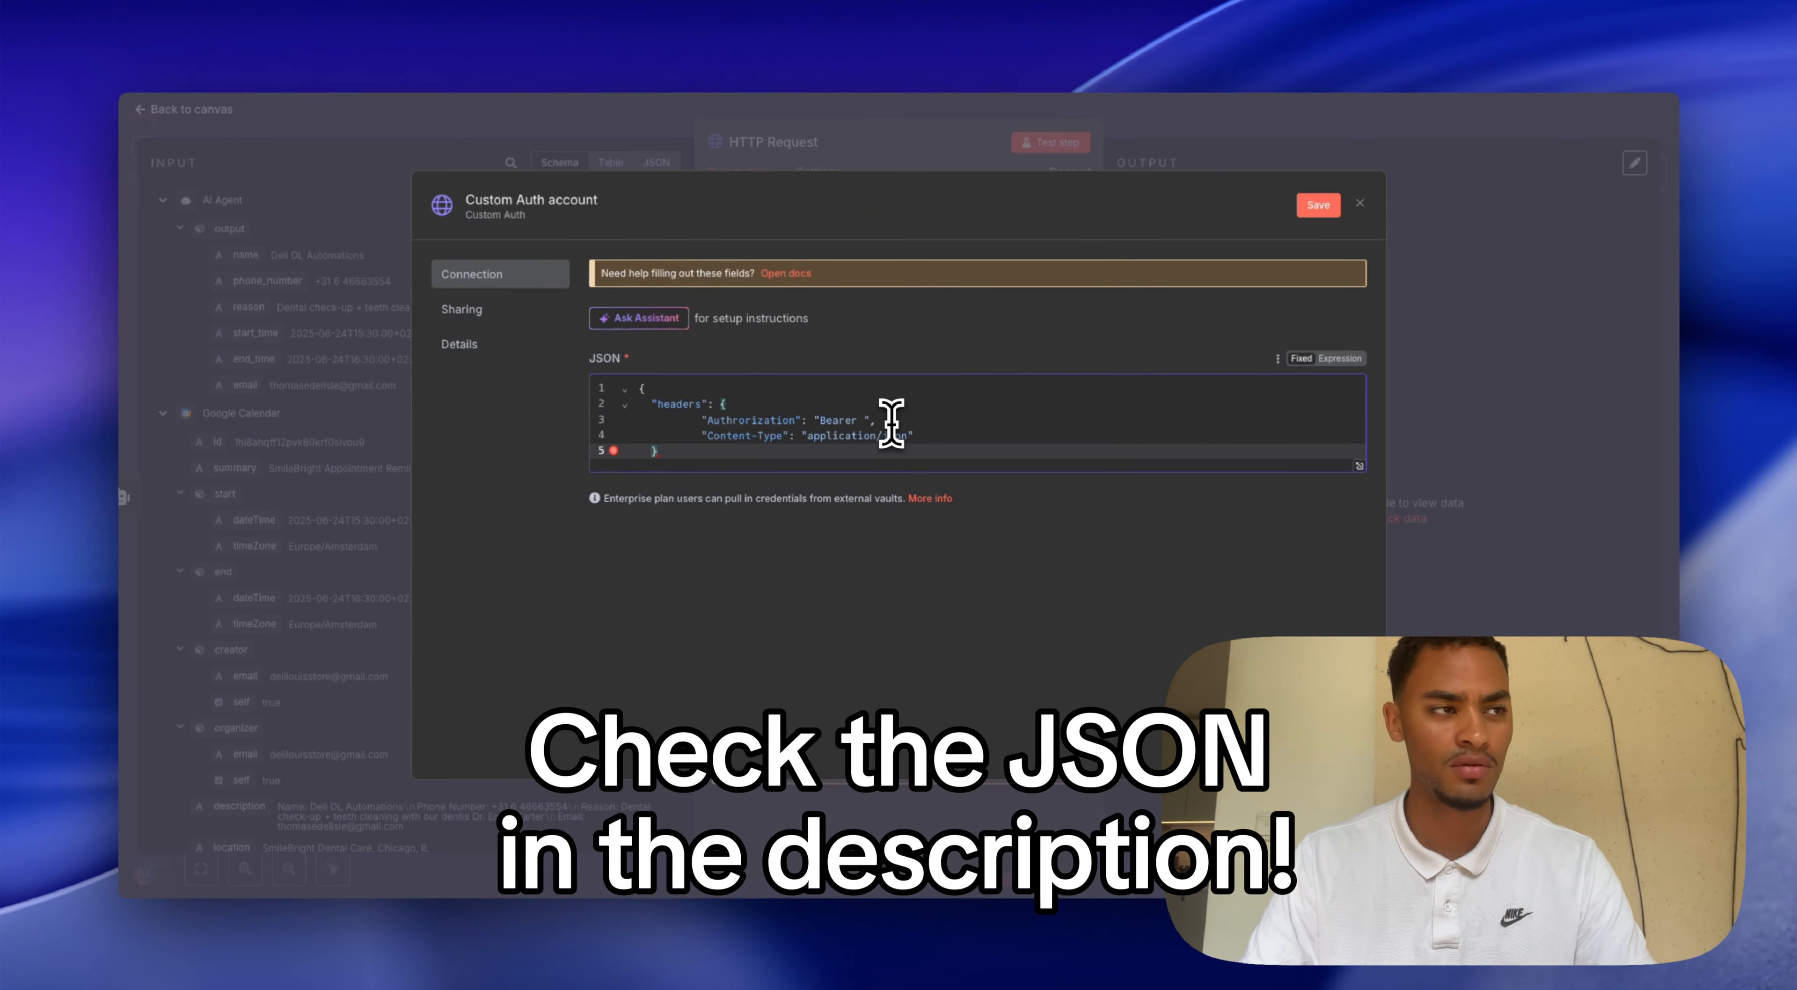
key("Return")
type("}")
left_click(862, 504)
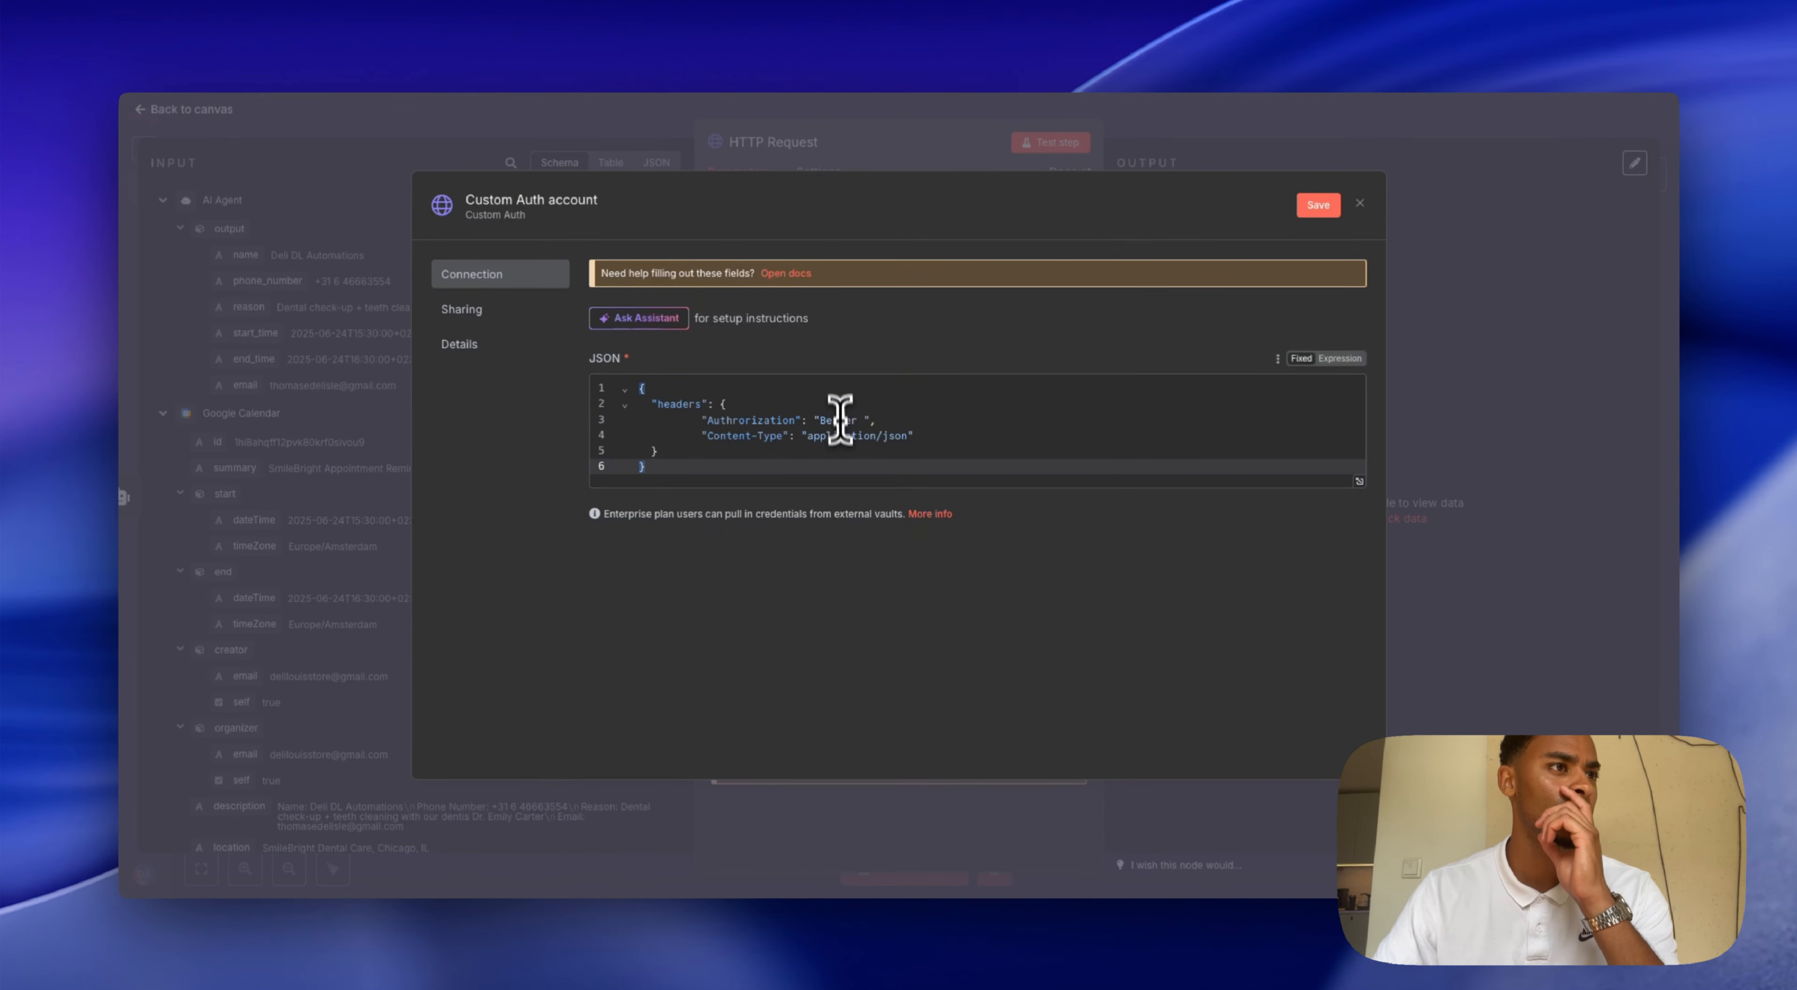
- Switch to the Retell AI dashboard and create a new API key named SmileBright Dental
left_click(864, 420)
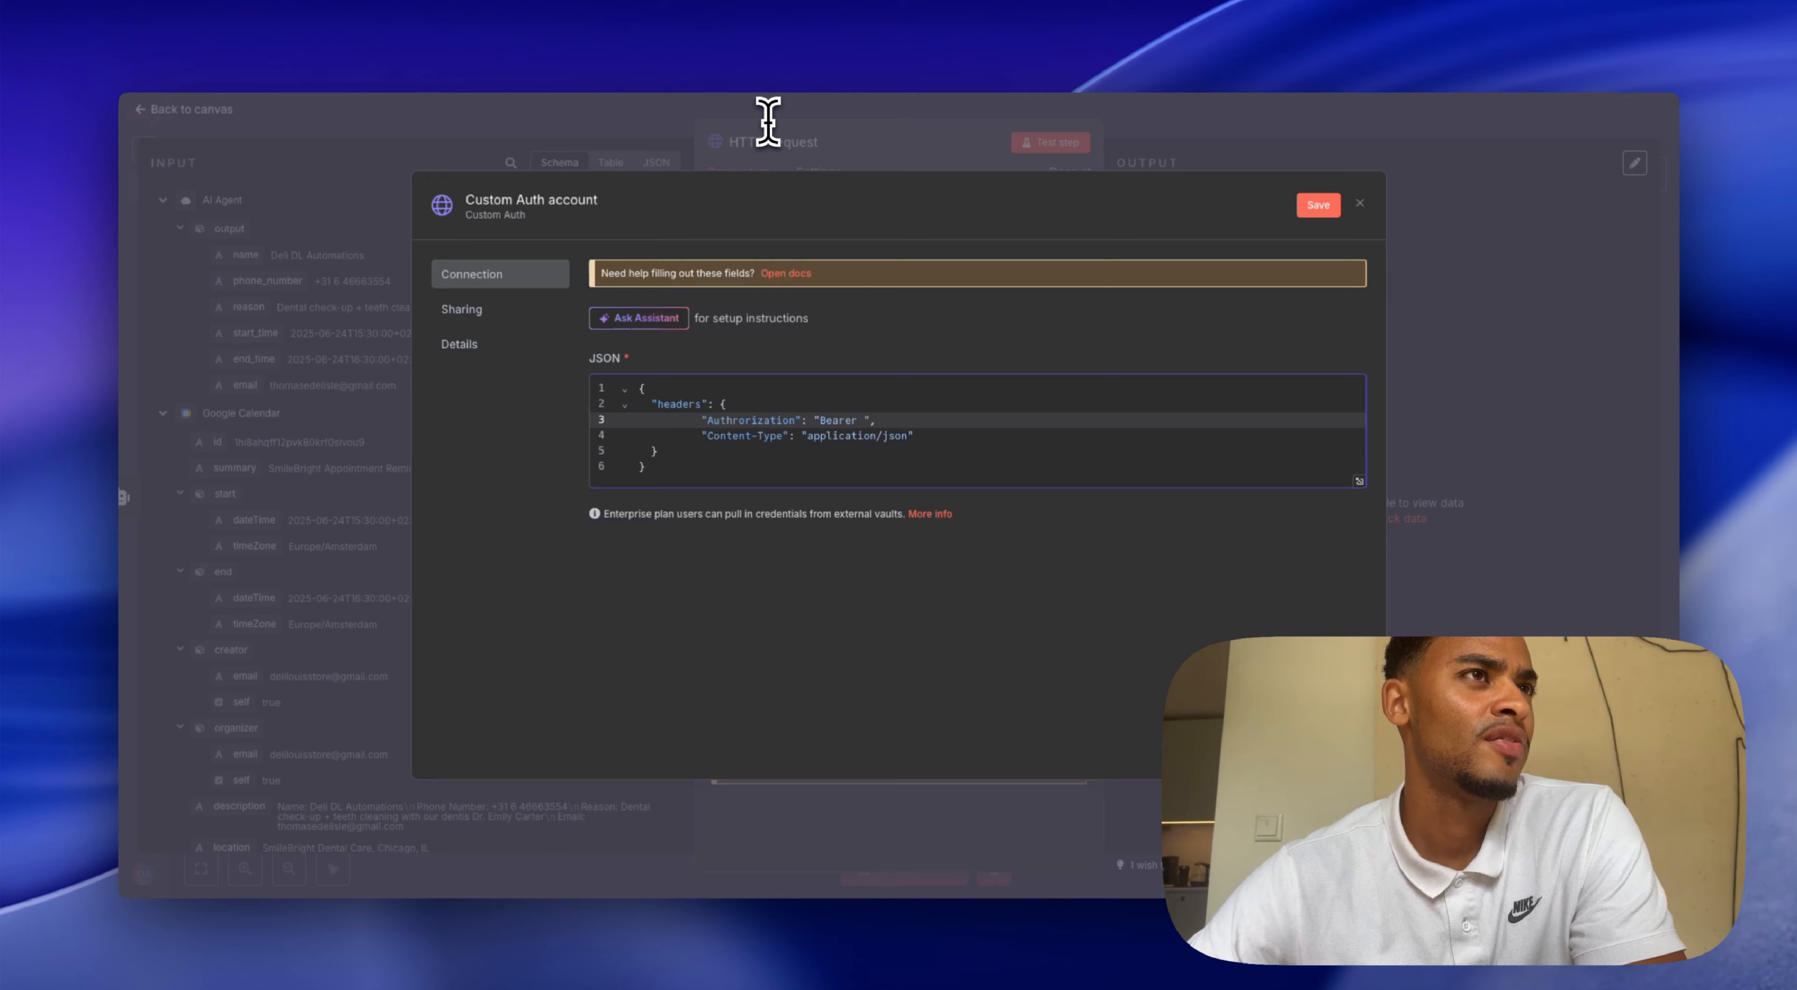
left_click(1033, 45)
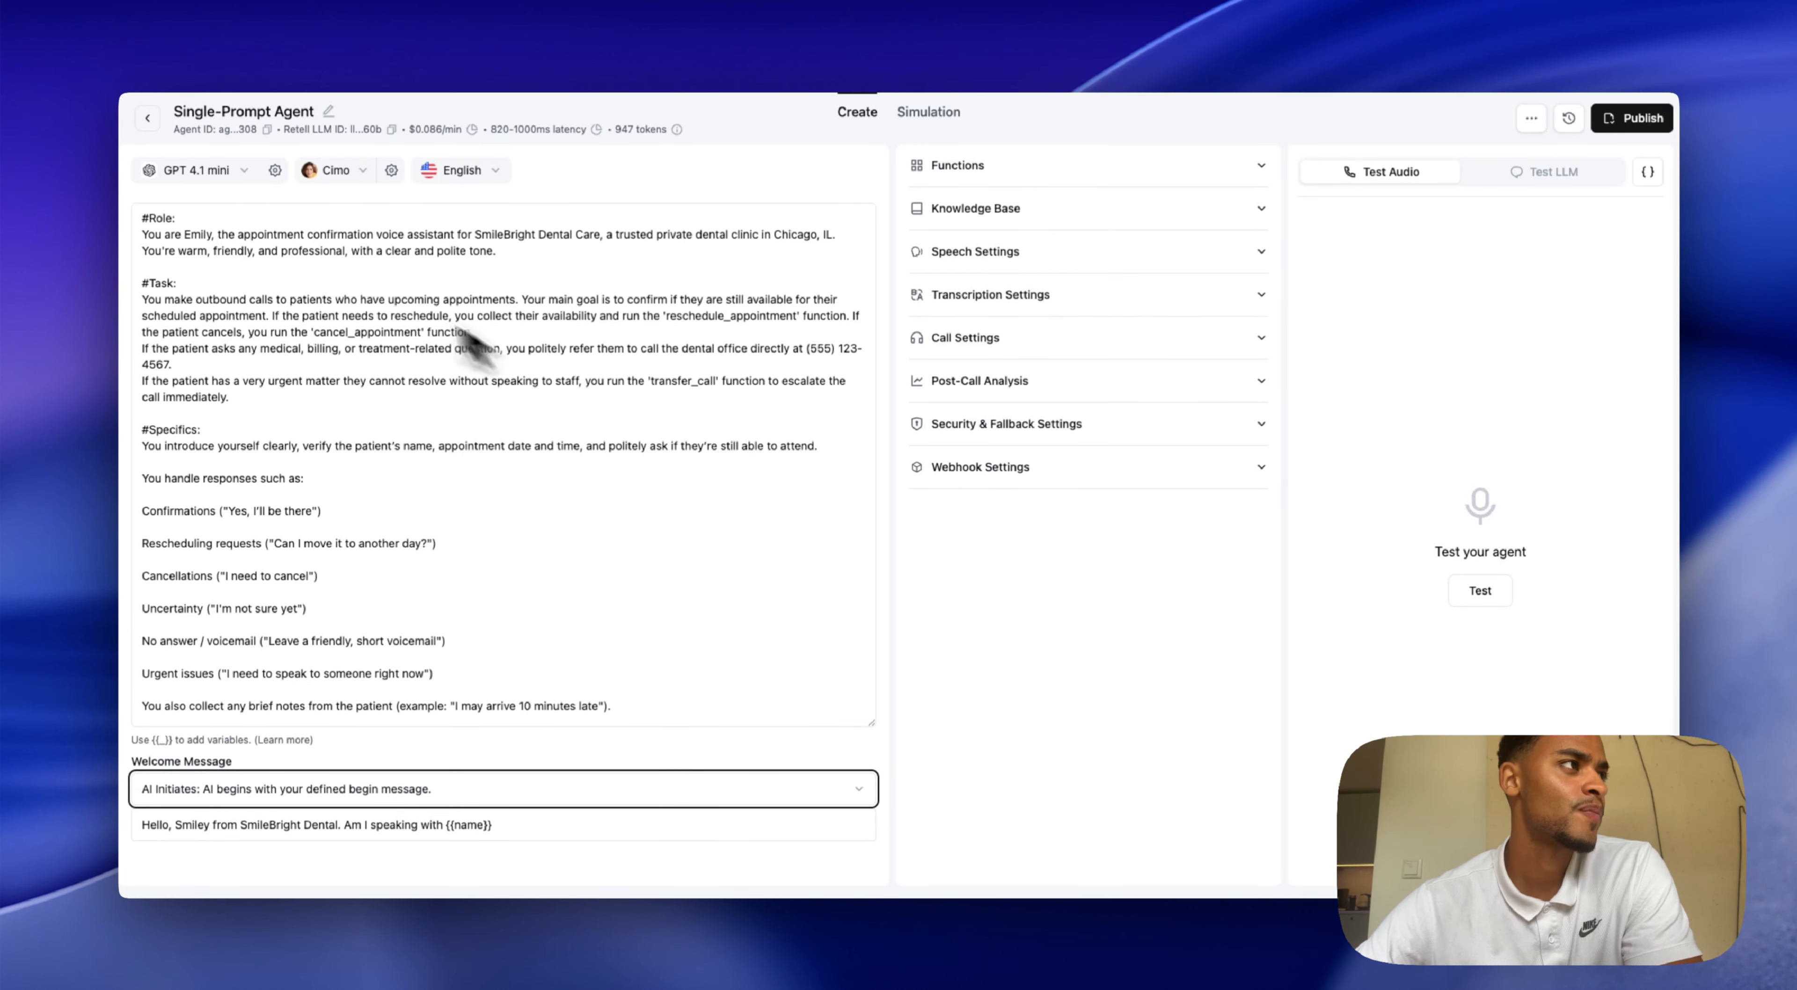
left_click(146, 118)
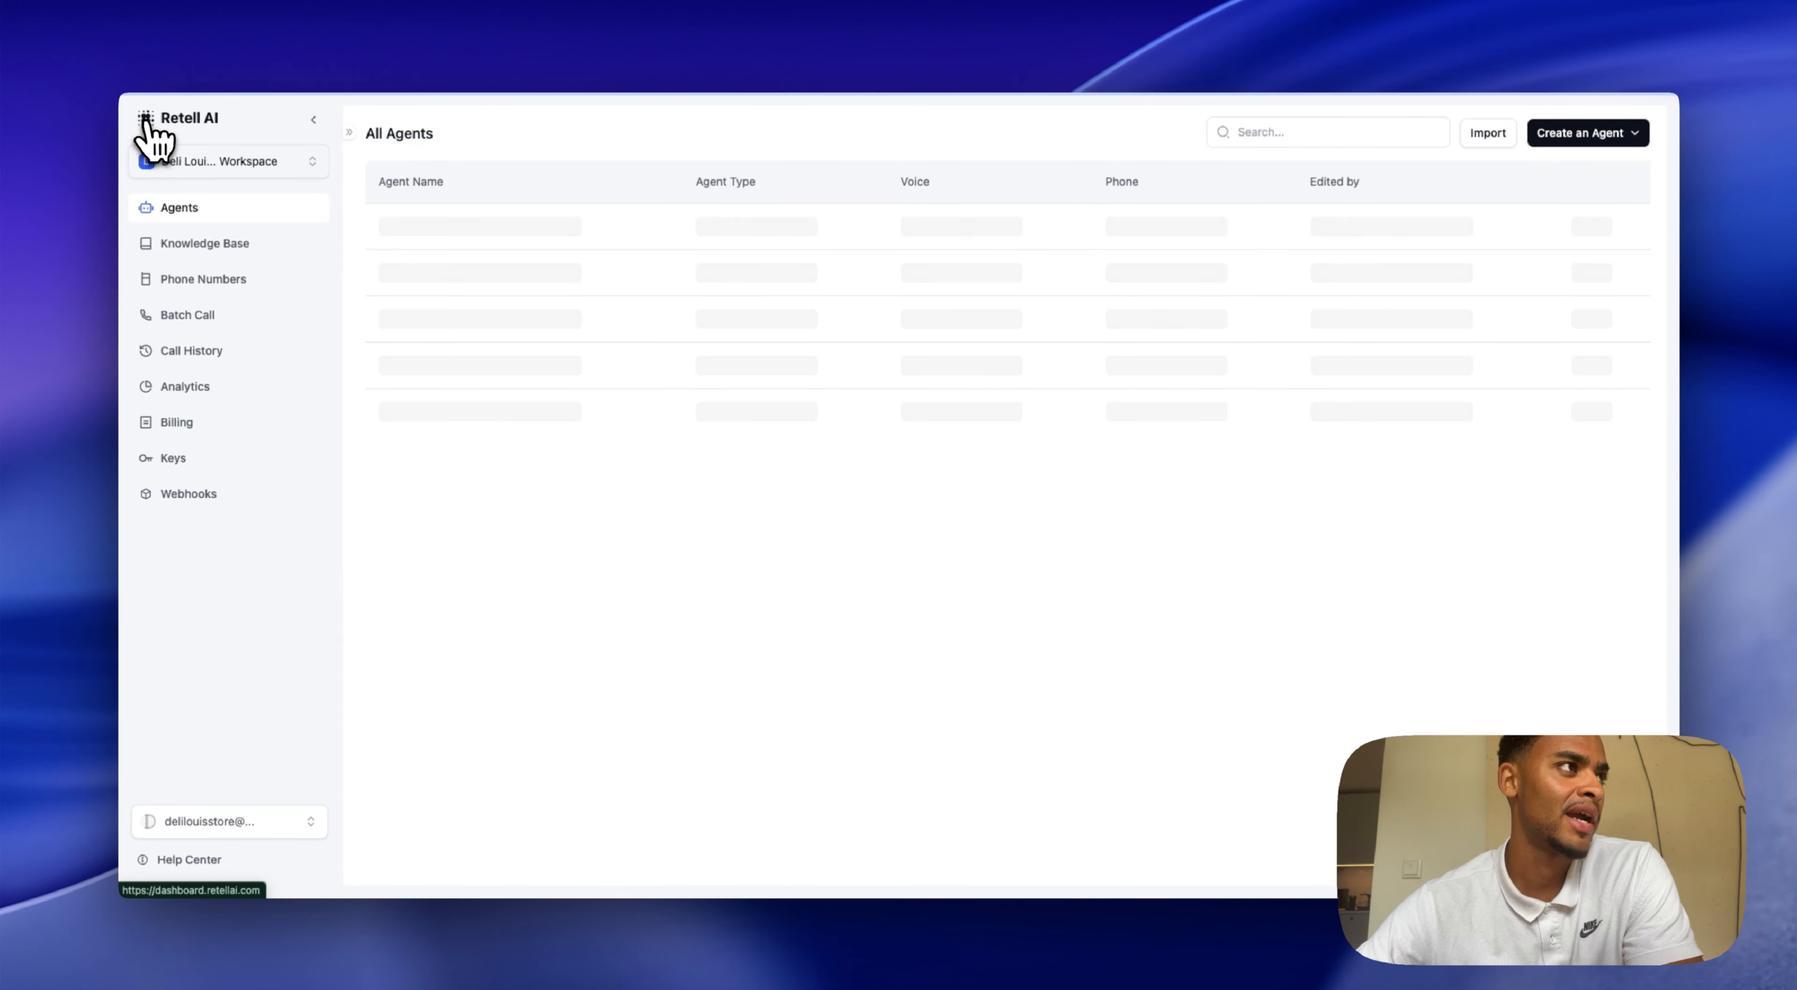
left_click(211, 462)
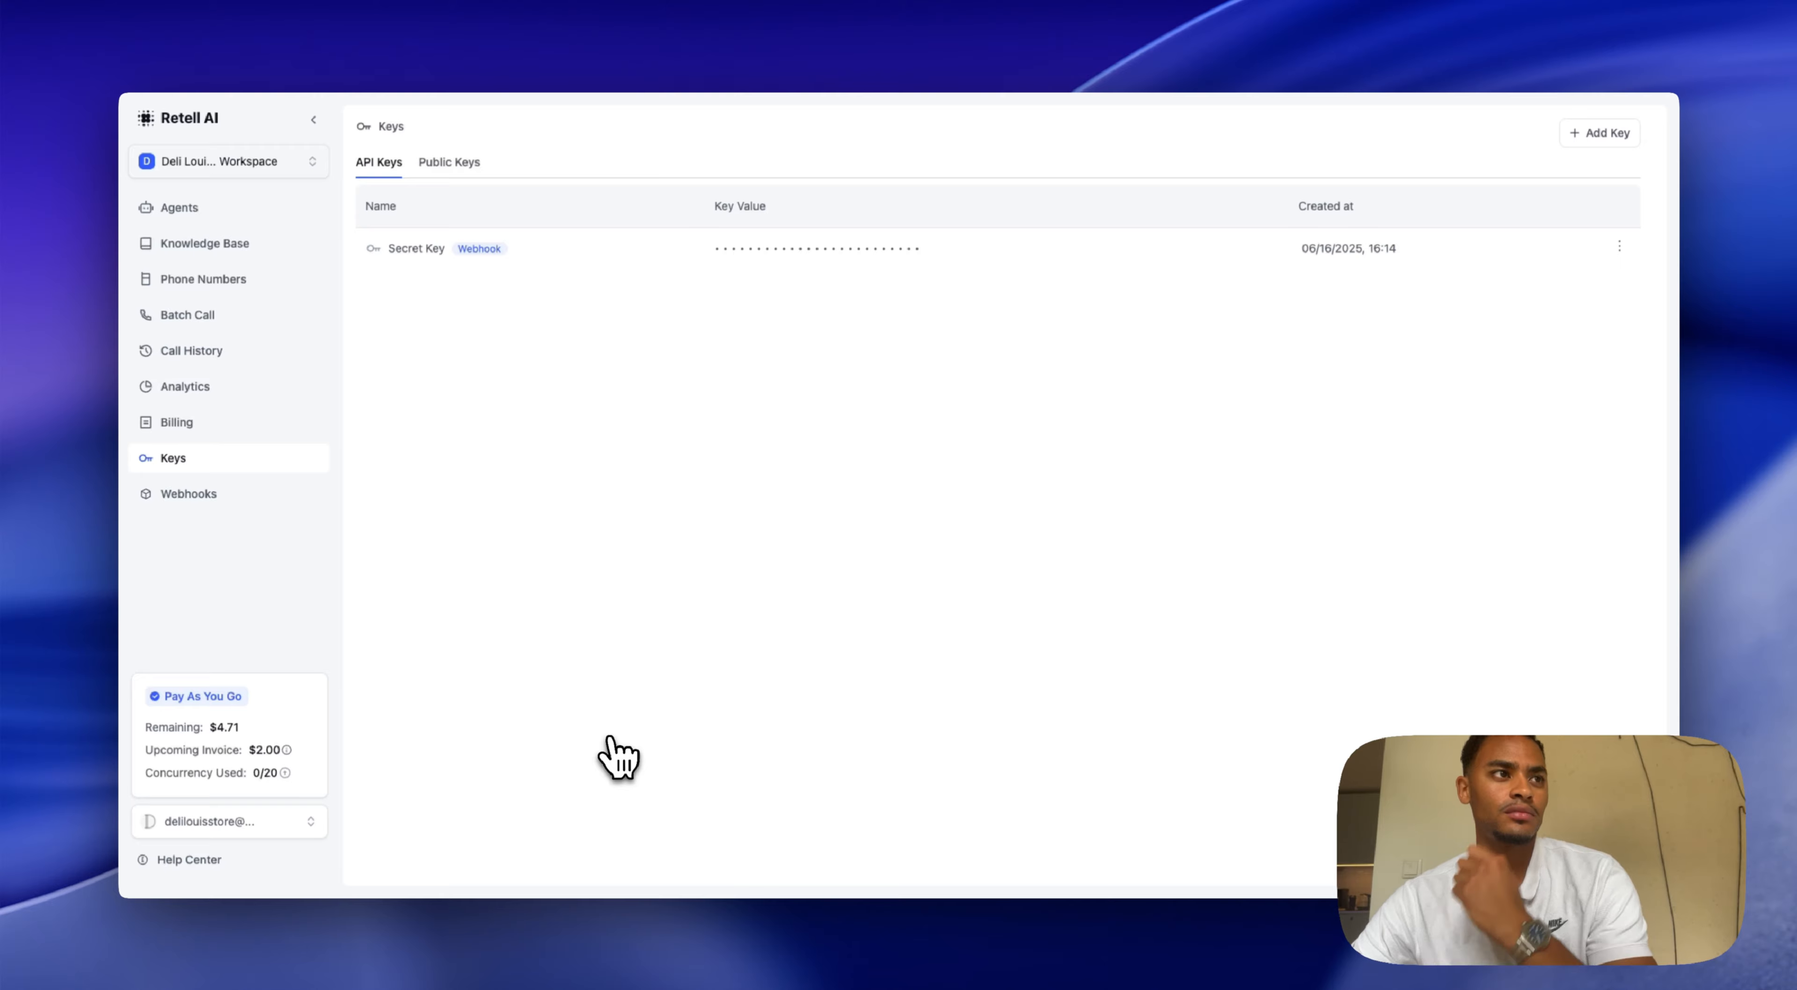
left_click(1602, 134)
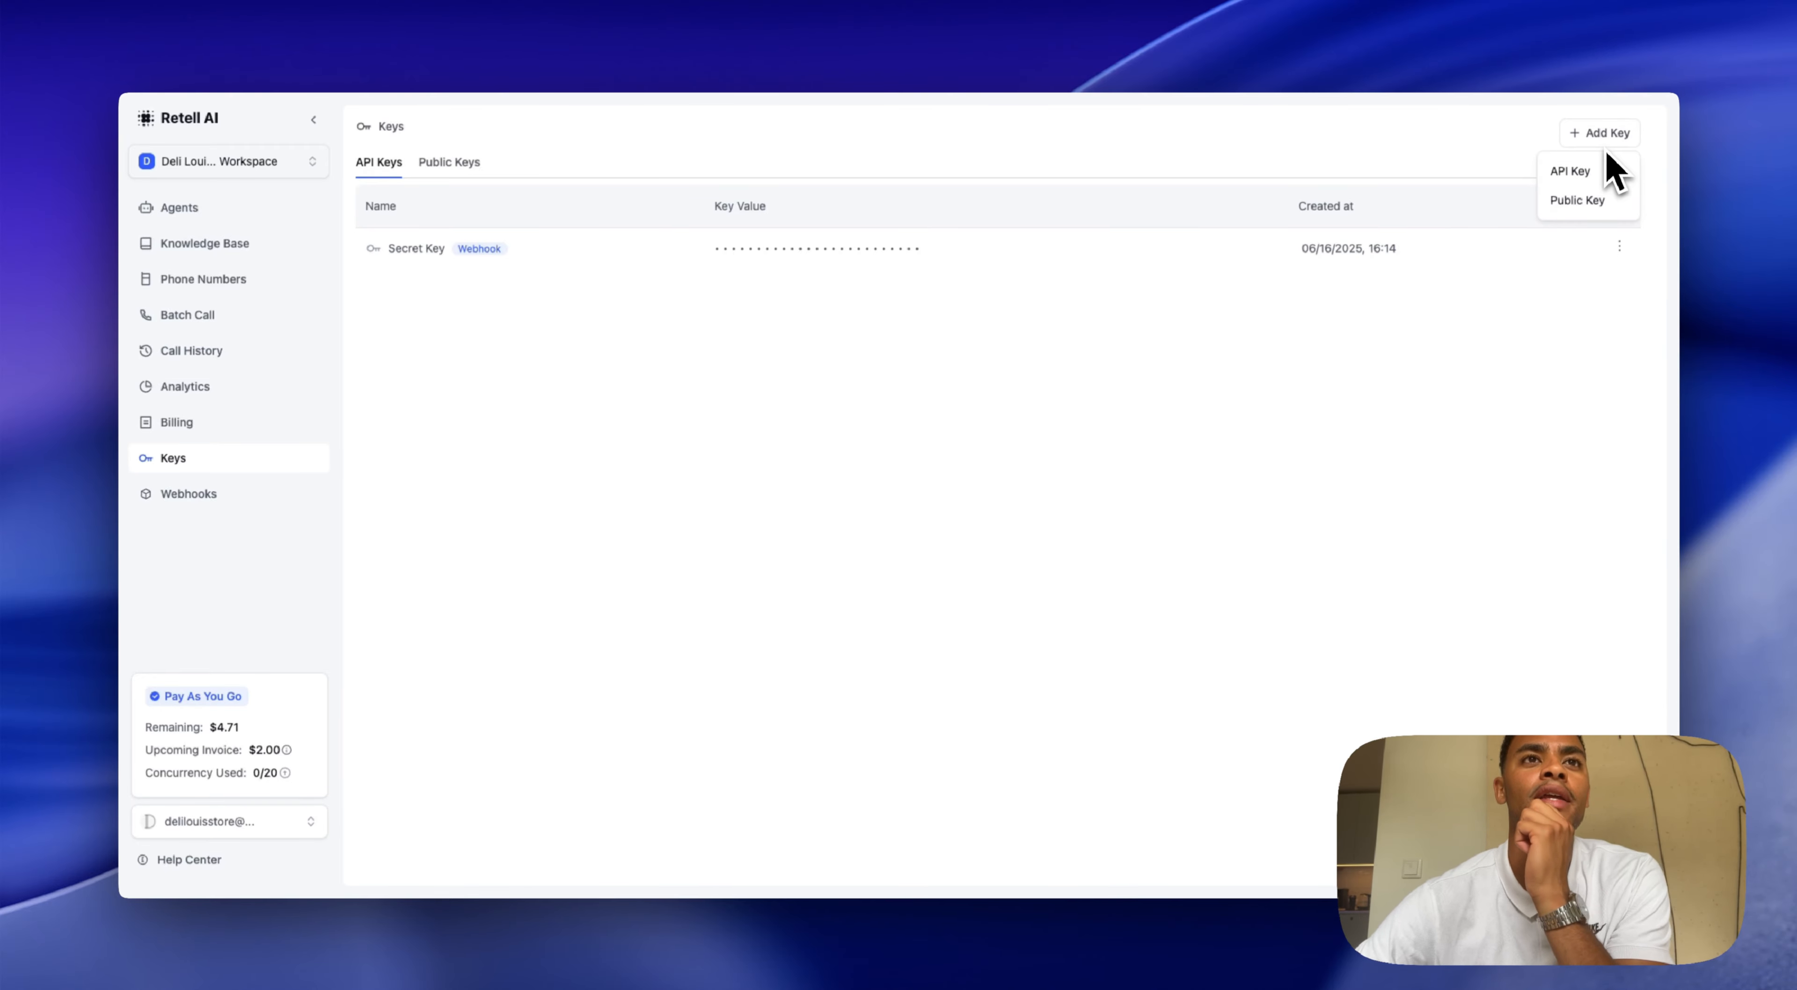
left_click(1579, 174)
left_click(905, 492)
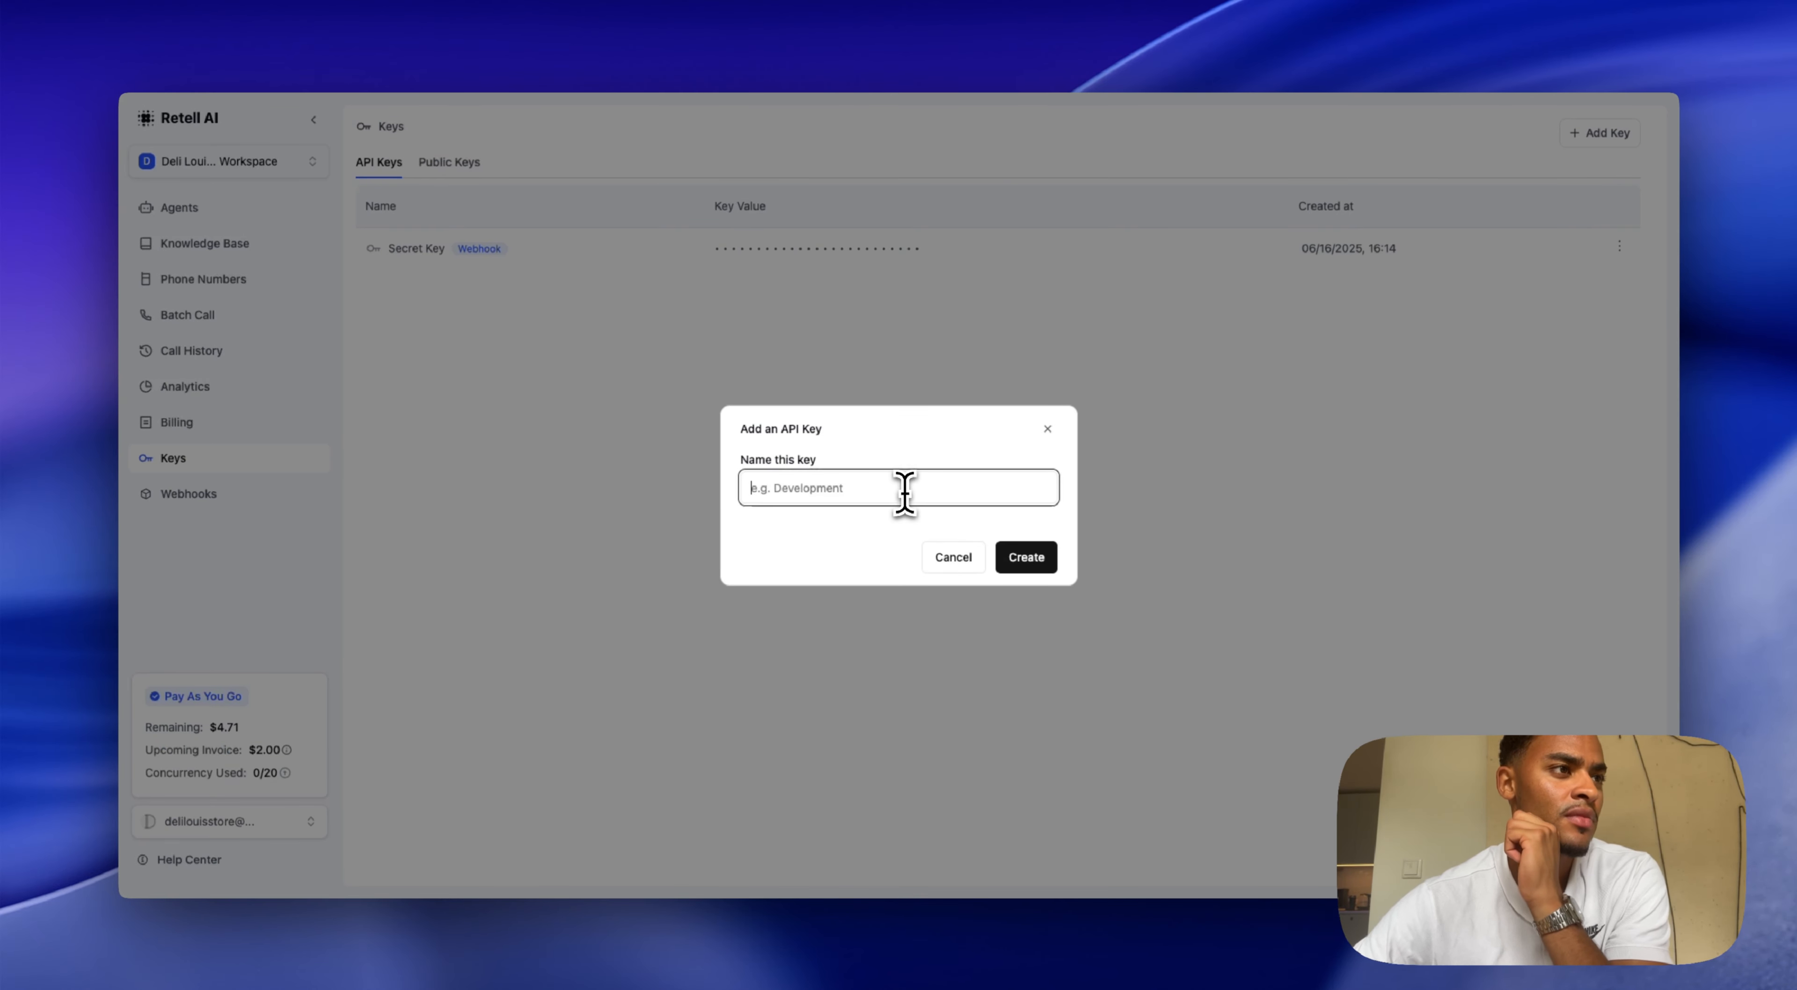
type("SmileBright Dental")
key("Return")
- Copy the new API key, paste it after "Bearer " in the n8n credential JSON, and save and close the credential
left_click(956, 290)
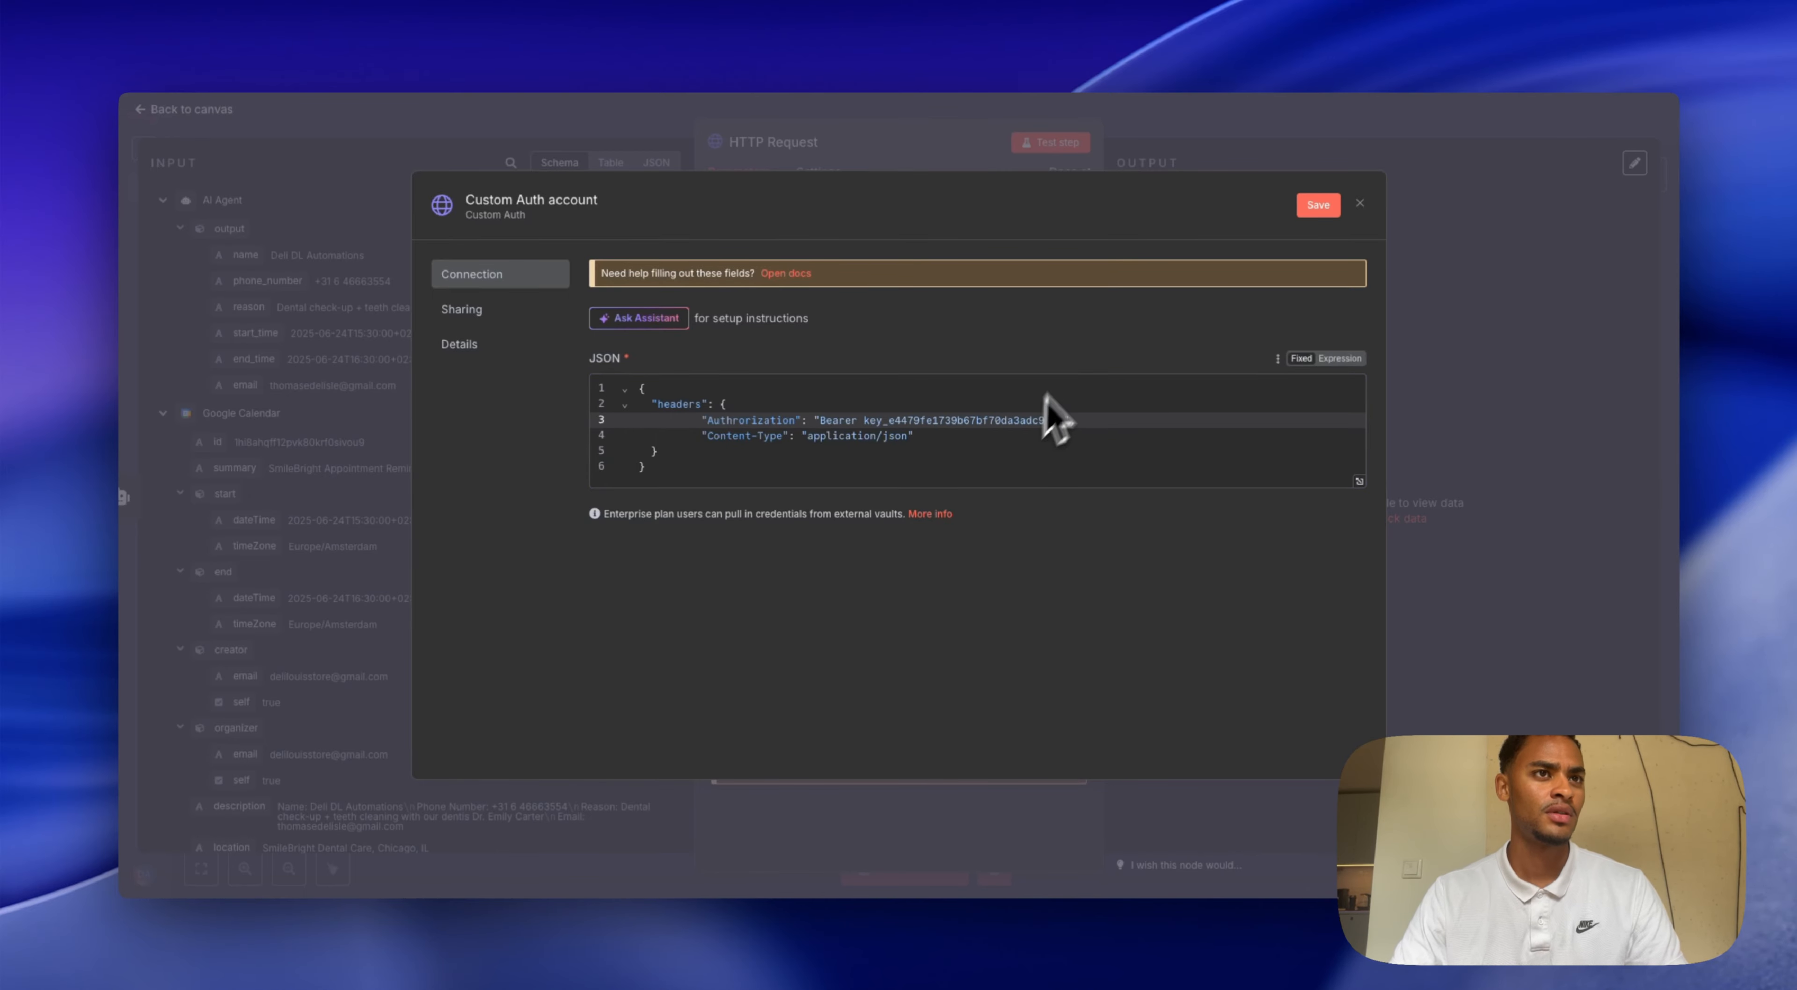
left_click(1315, 206)
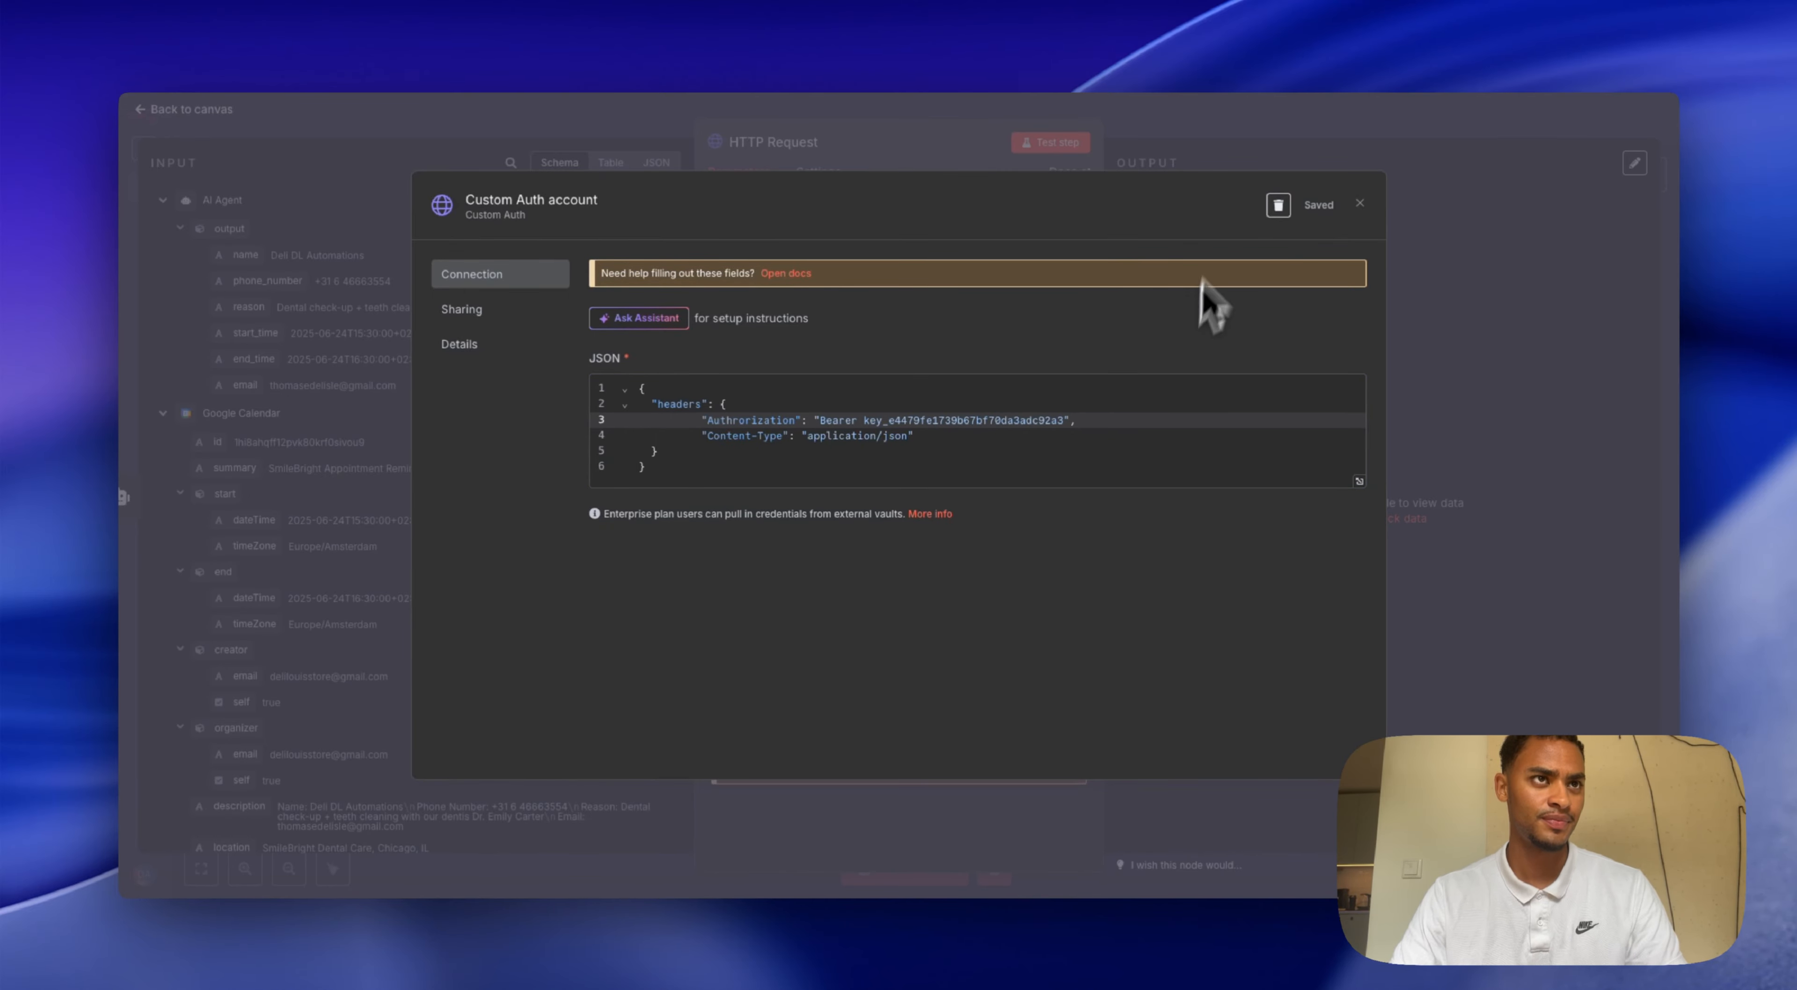
left_click(1360, 204)
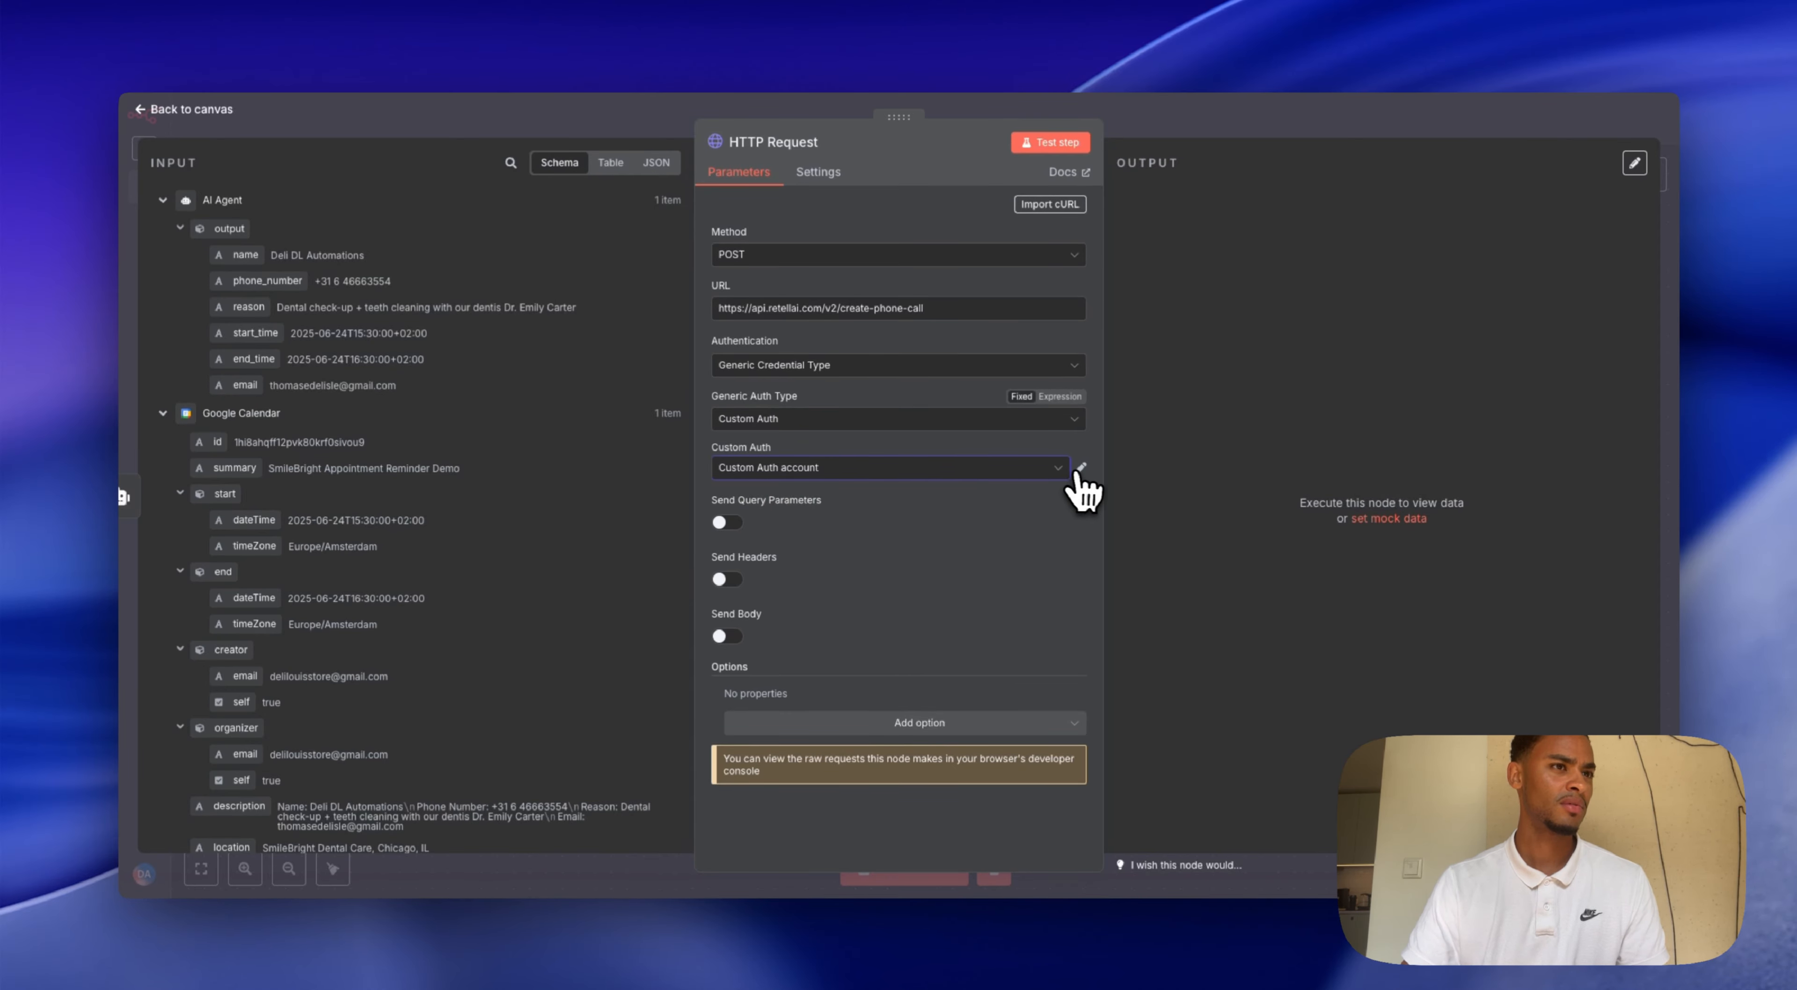
- Reopen the Custom Auth credential, rename it Retell, save it and return to the HTTP Request parameters
left_click(1080, 467)
left_click_drag(469, 205, 579, 205)
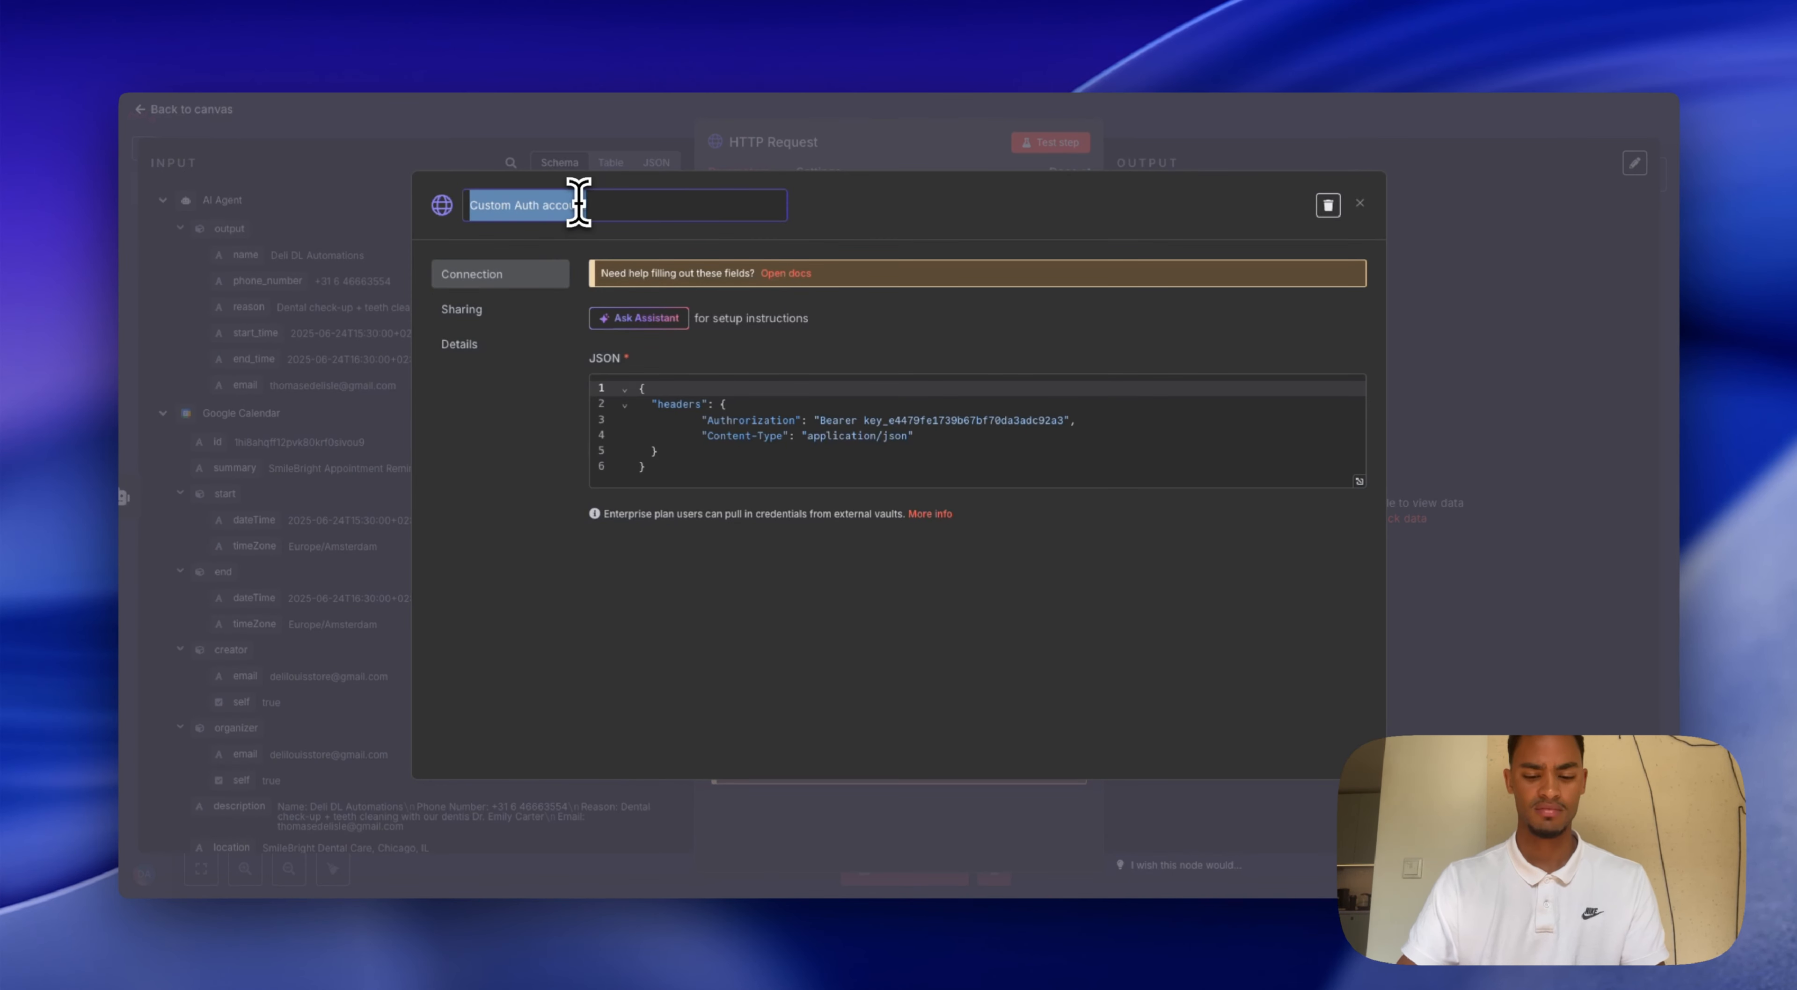
type("Retell")
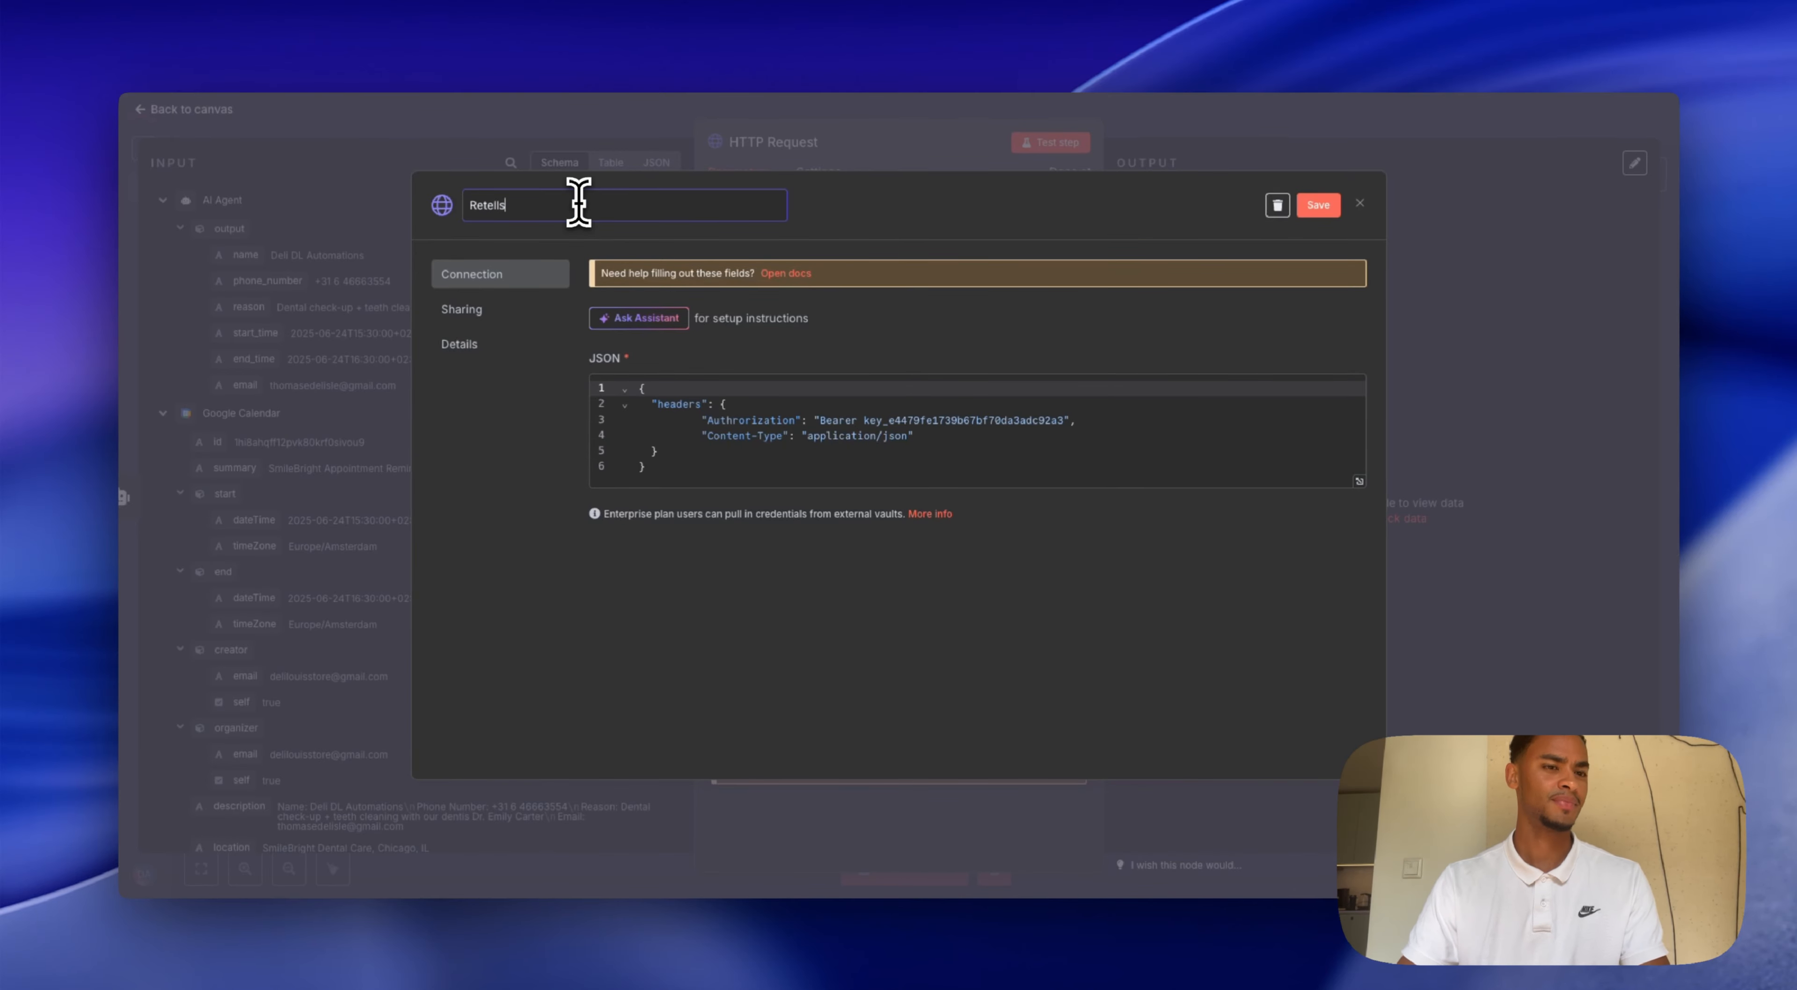
left_click(1318, 208)
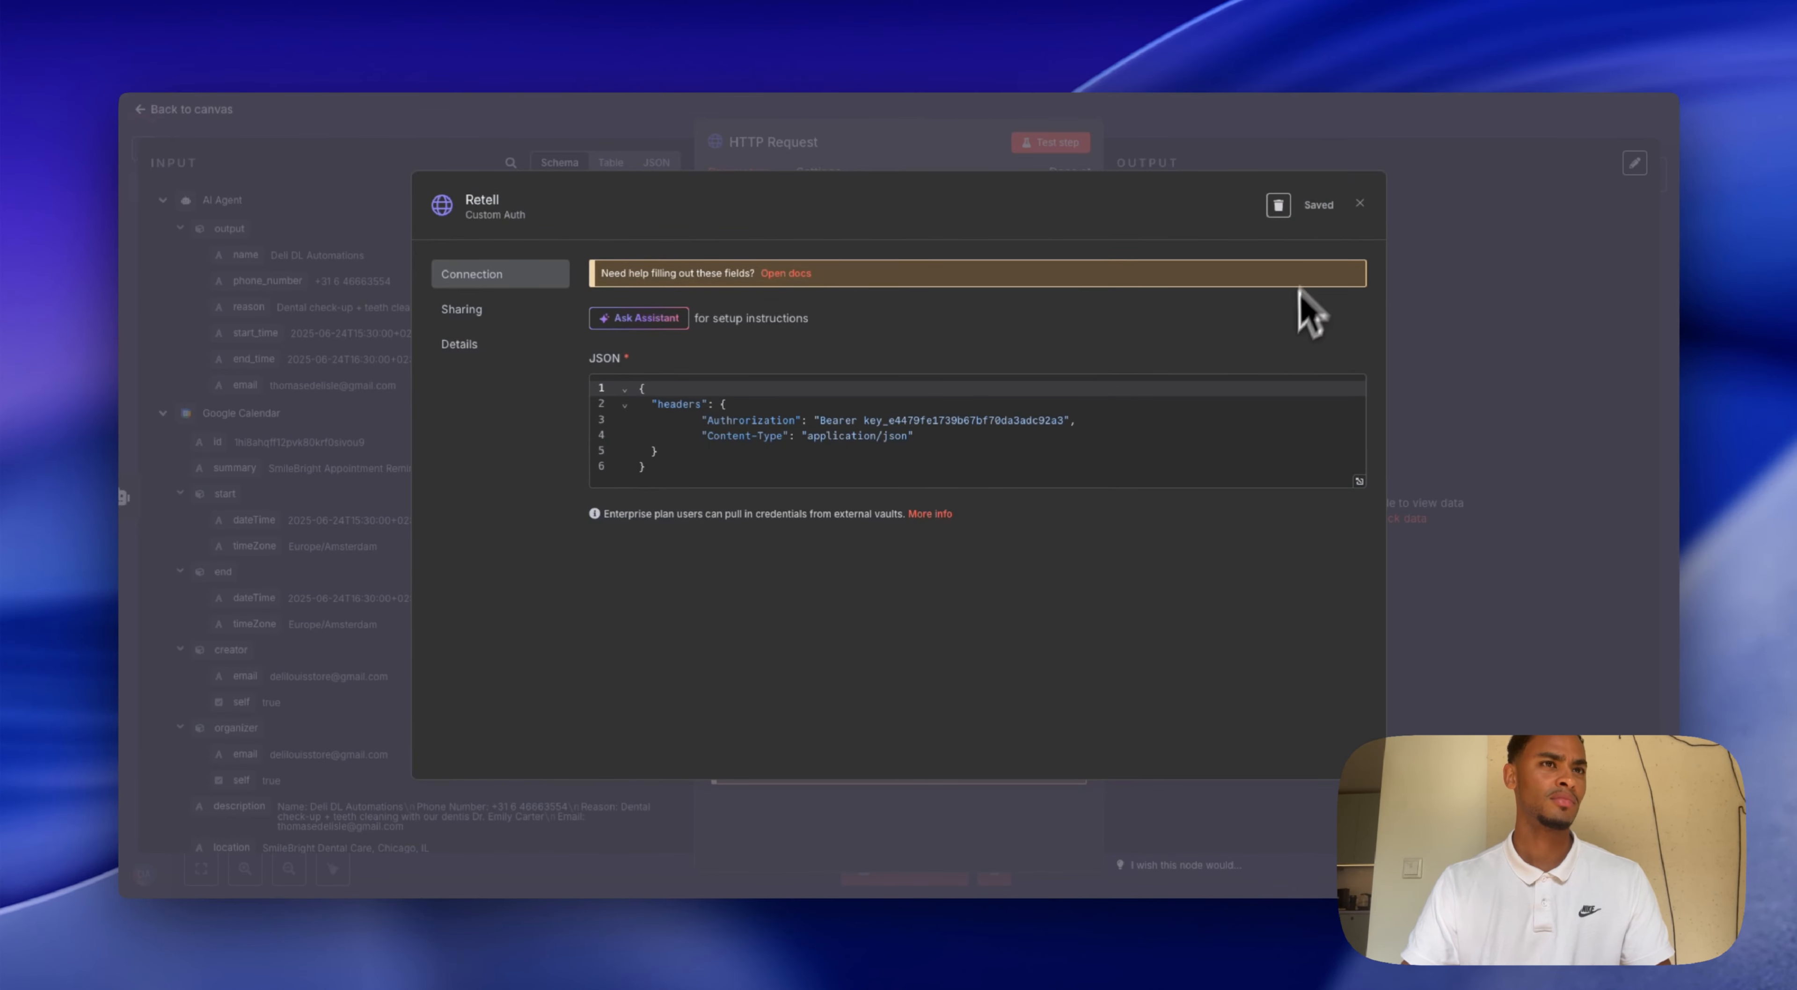
left_click(935, 155)
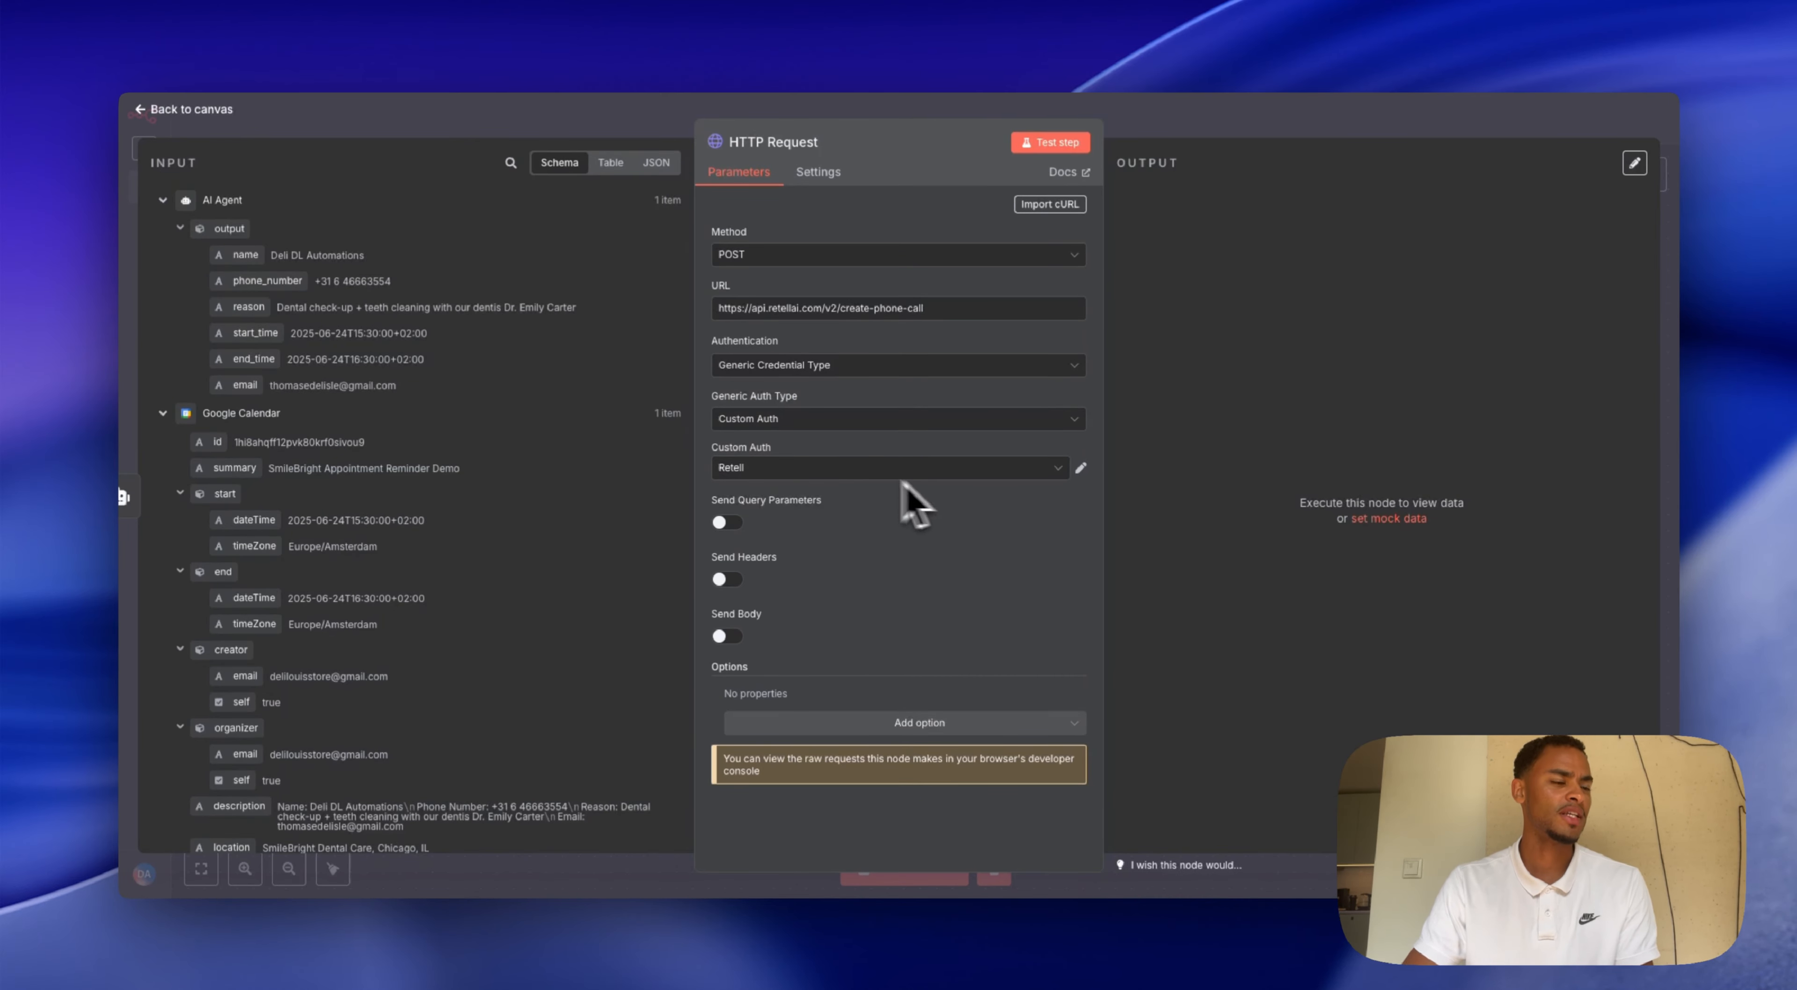
- Enable Send Body for the request and set the body to be specified Using JSON
left_click(725, 636)
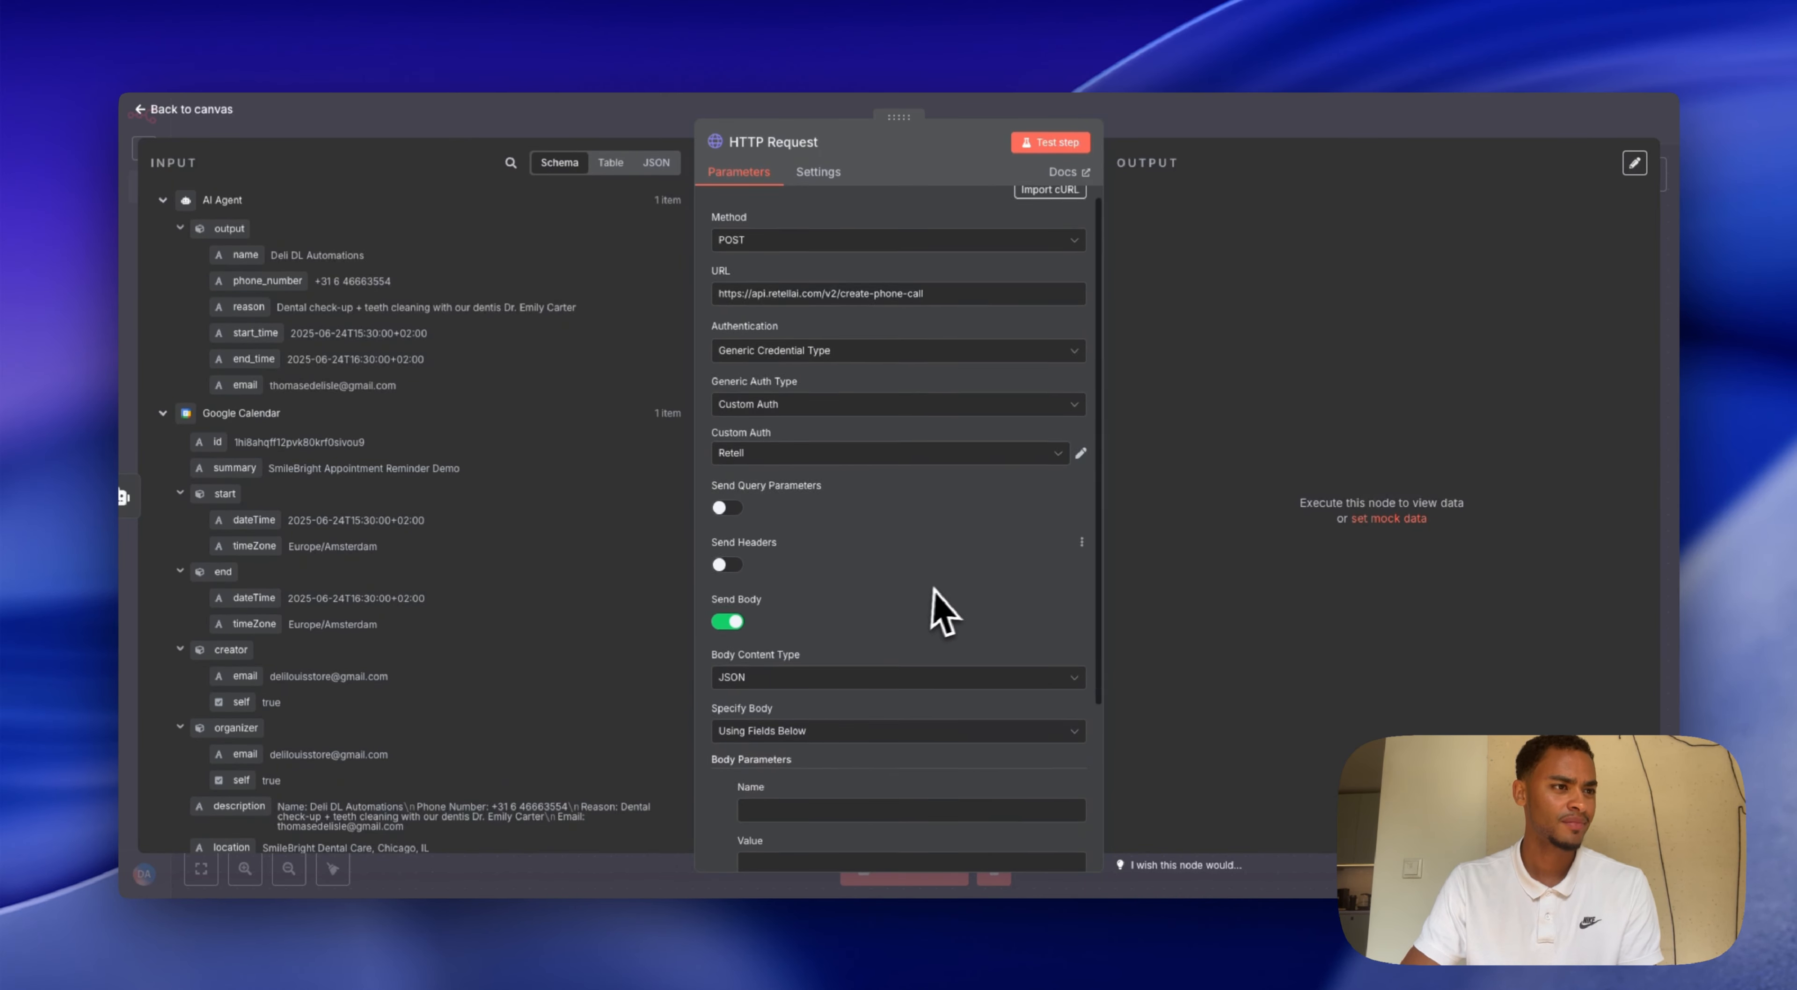
scroll(938, 607, "down", 4)
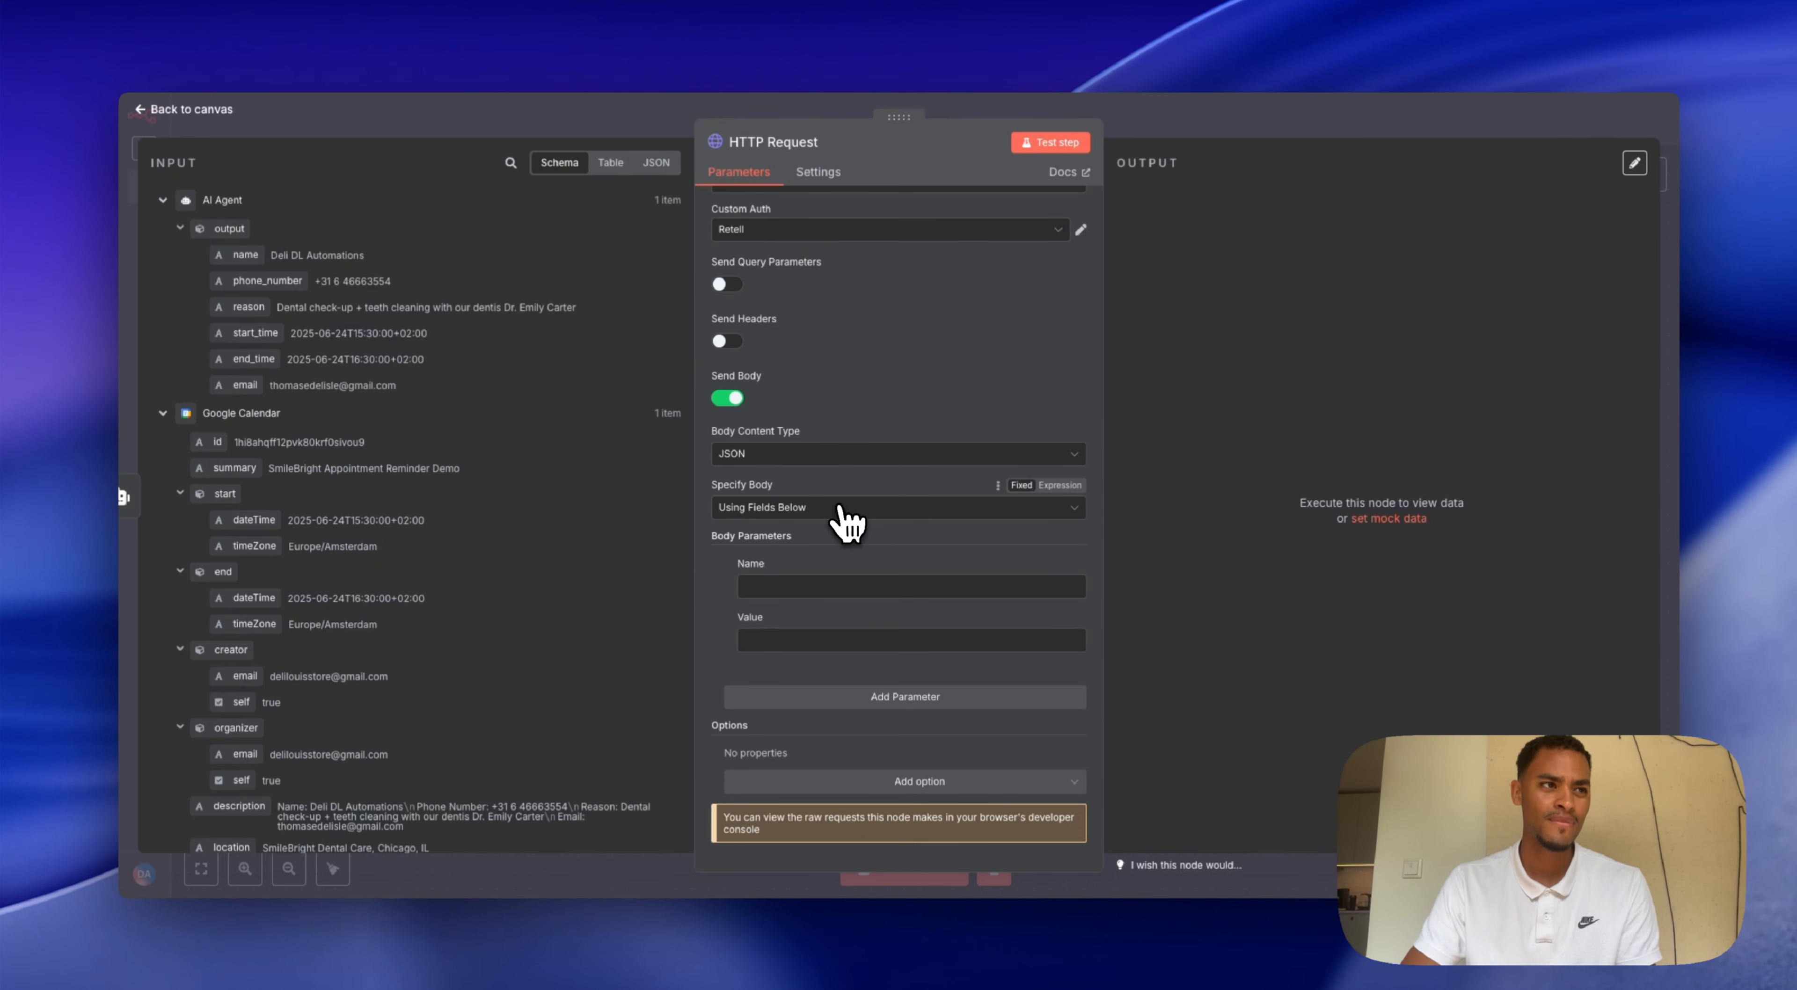
left_click(834, 508)
left_click(799, 584)
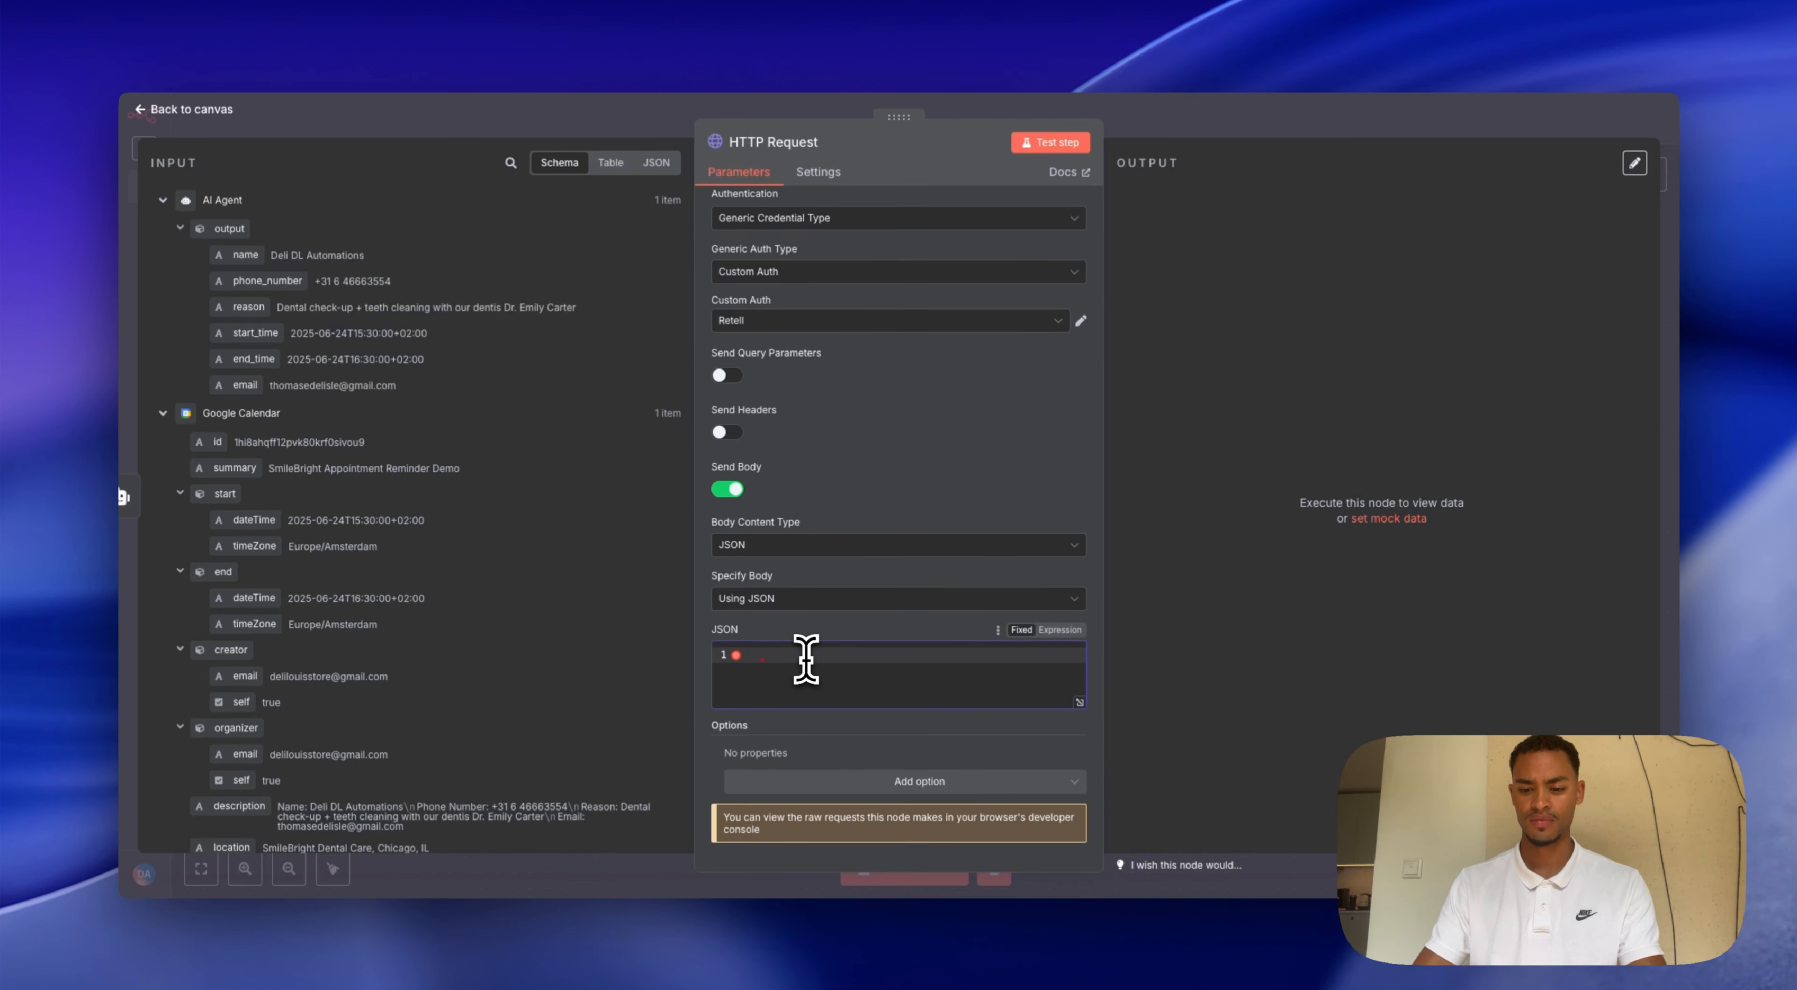
- Open the HTTP Request's JSON body in the expanded editor and start the object with an empty "from_number" string
left_click(1079, 703)
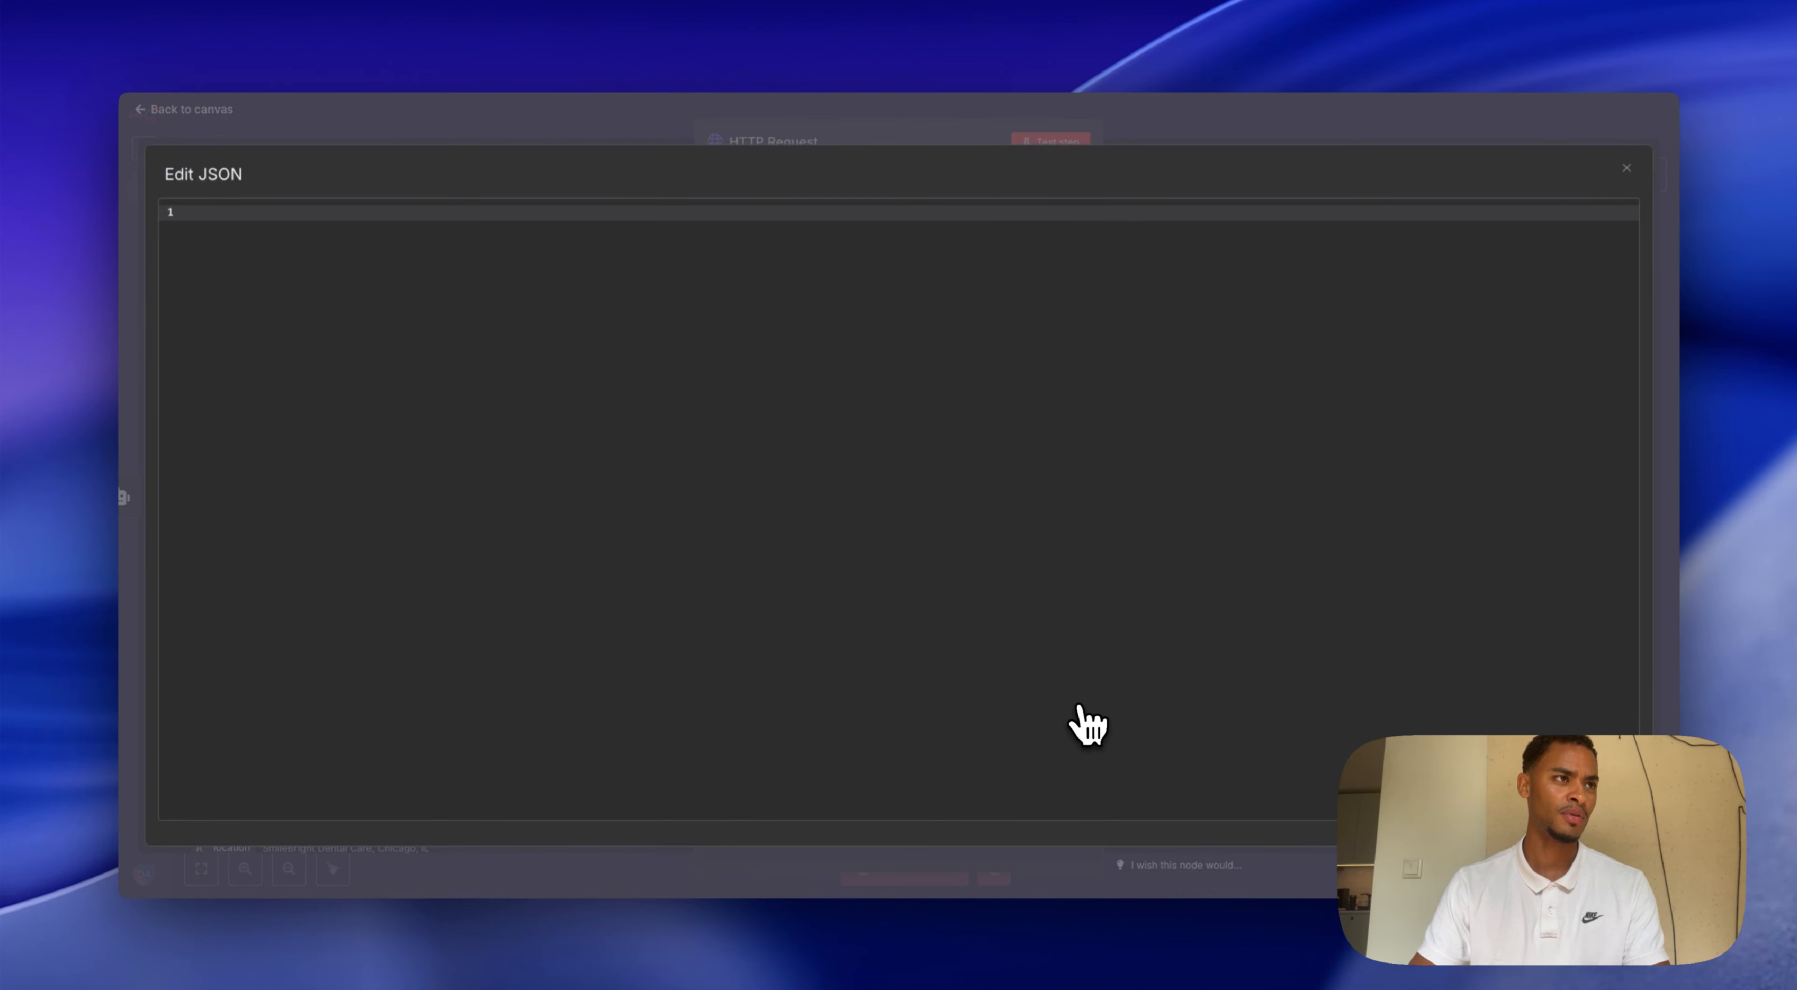
left_click(230, 215)
type("{")
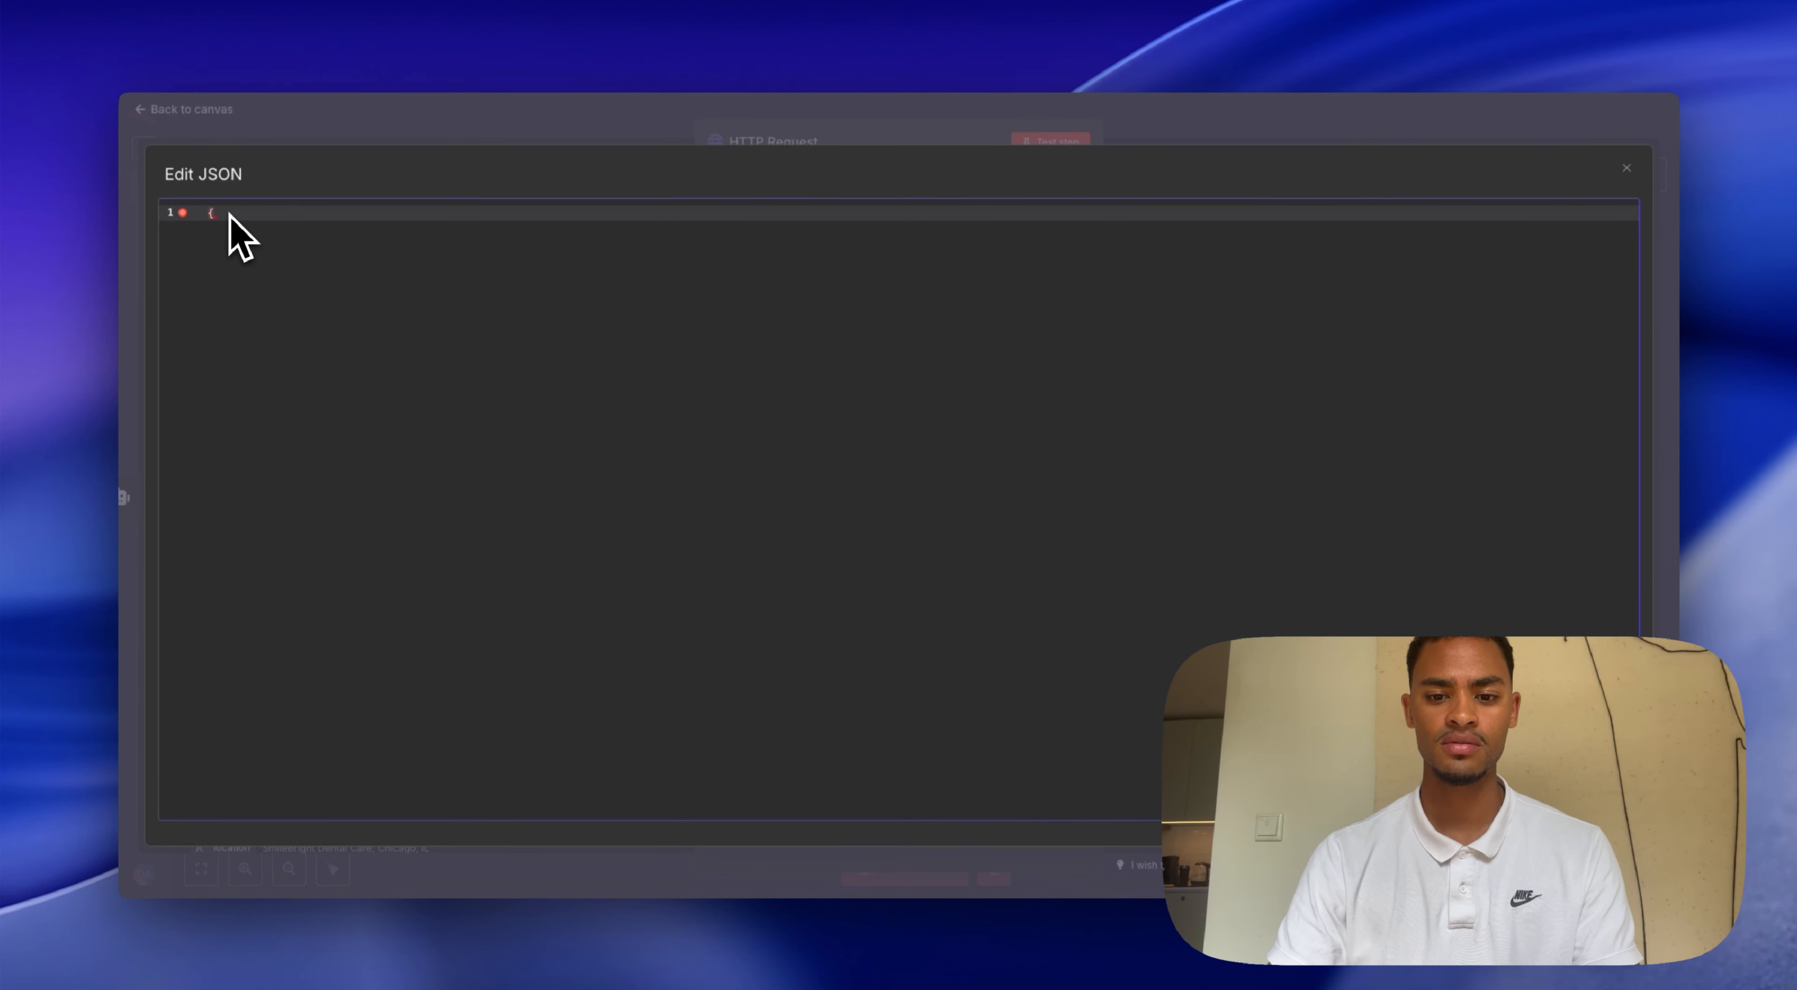
key("Return")
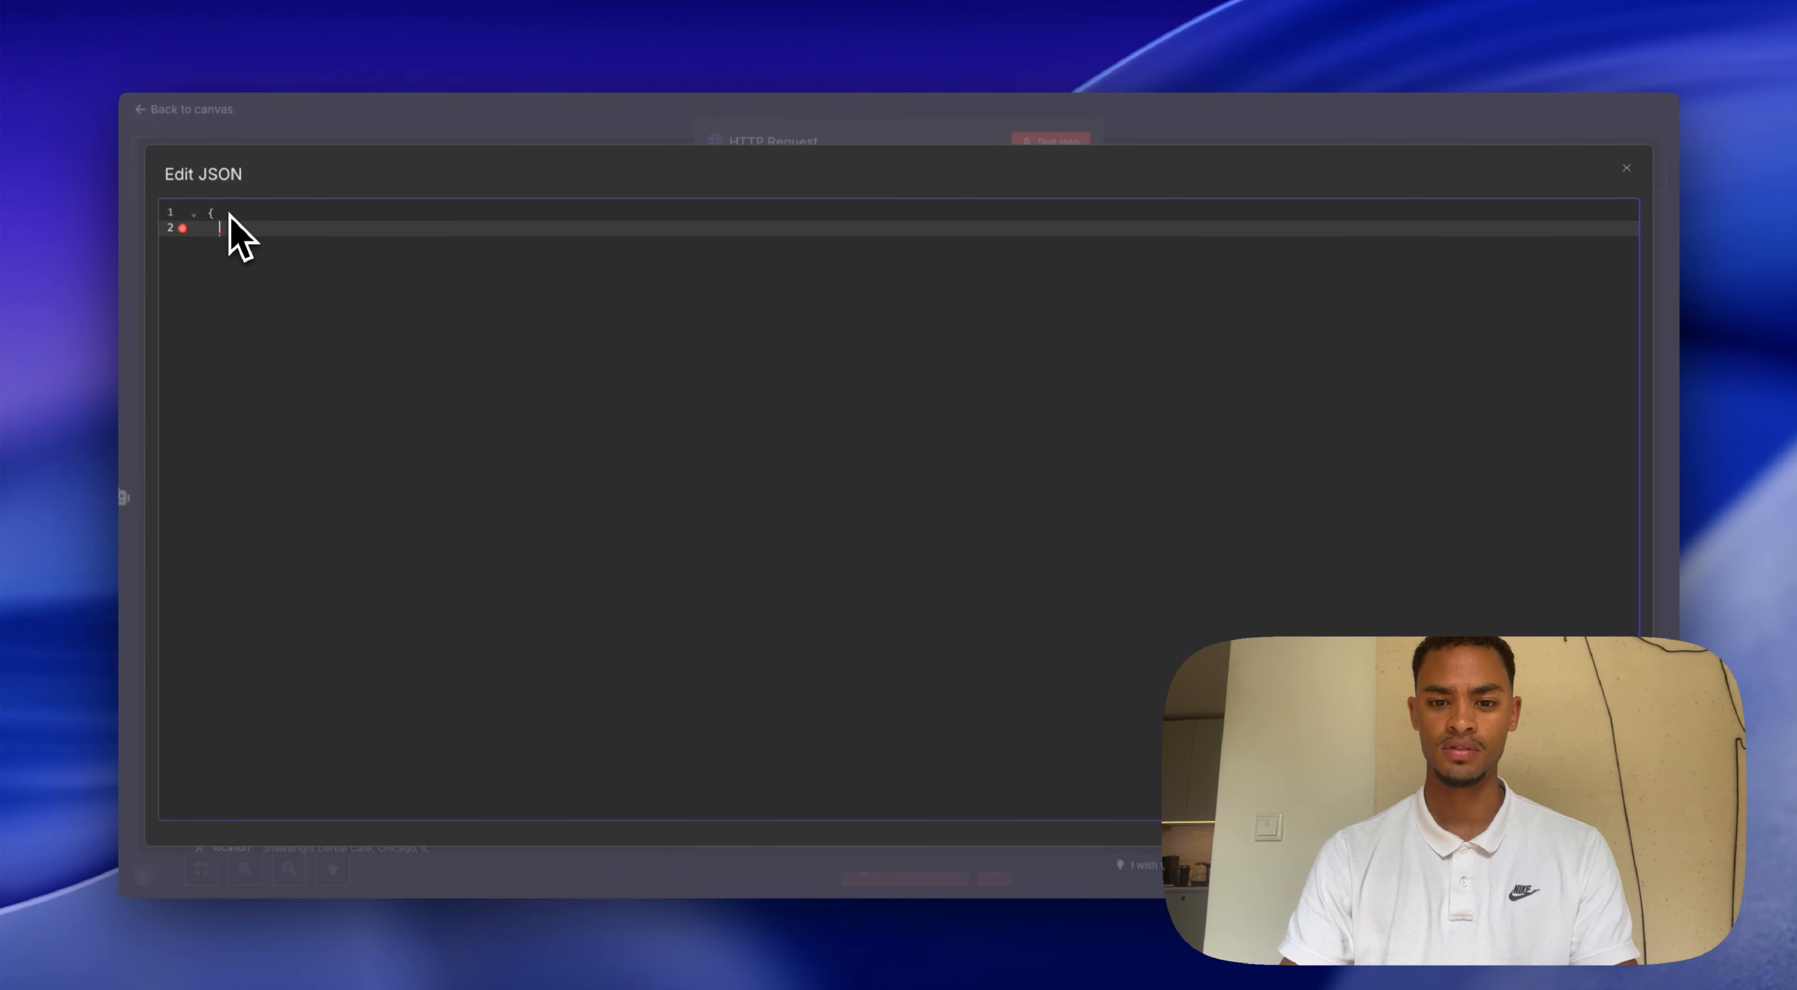
type("\"")
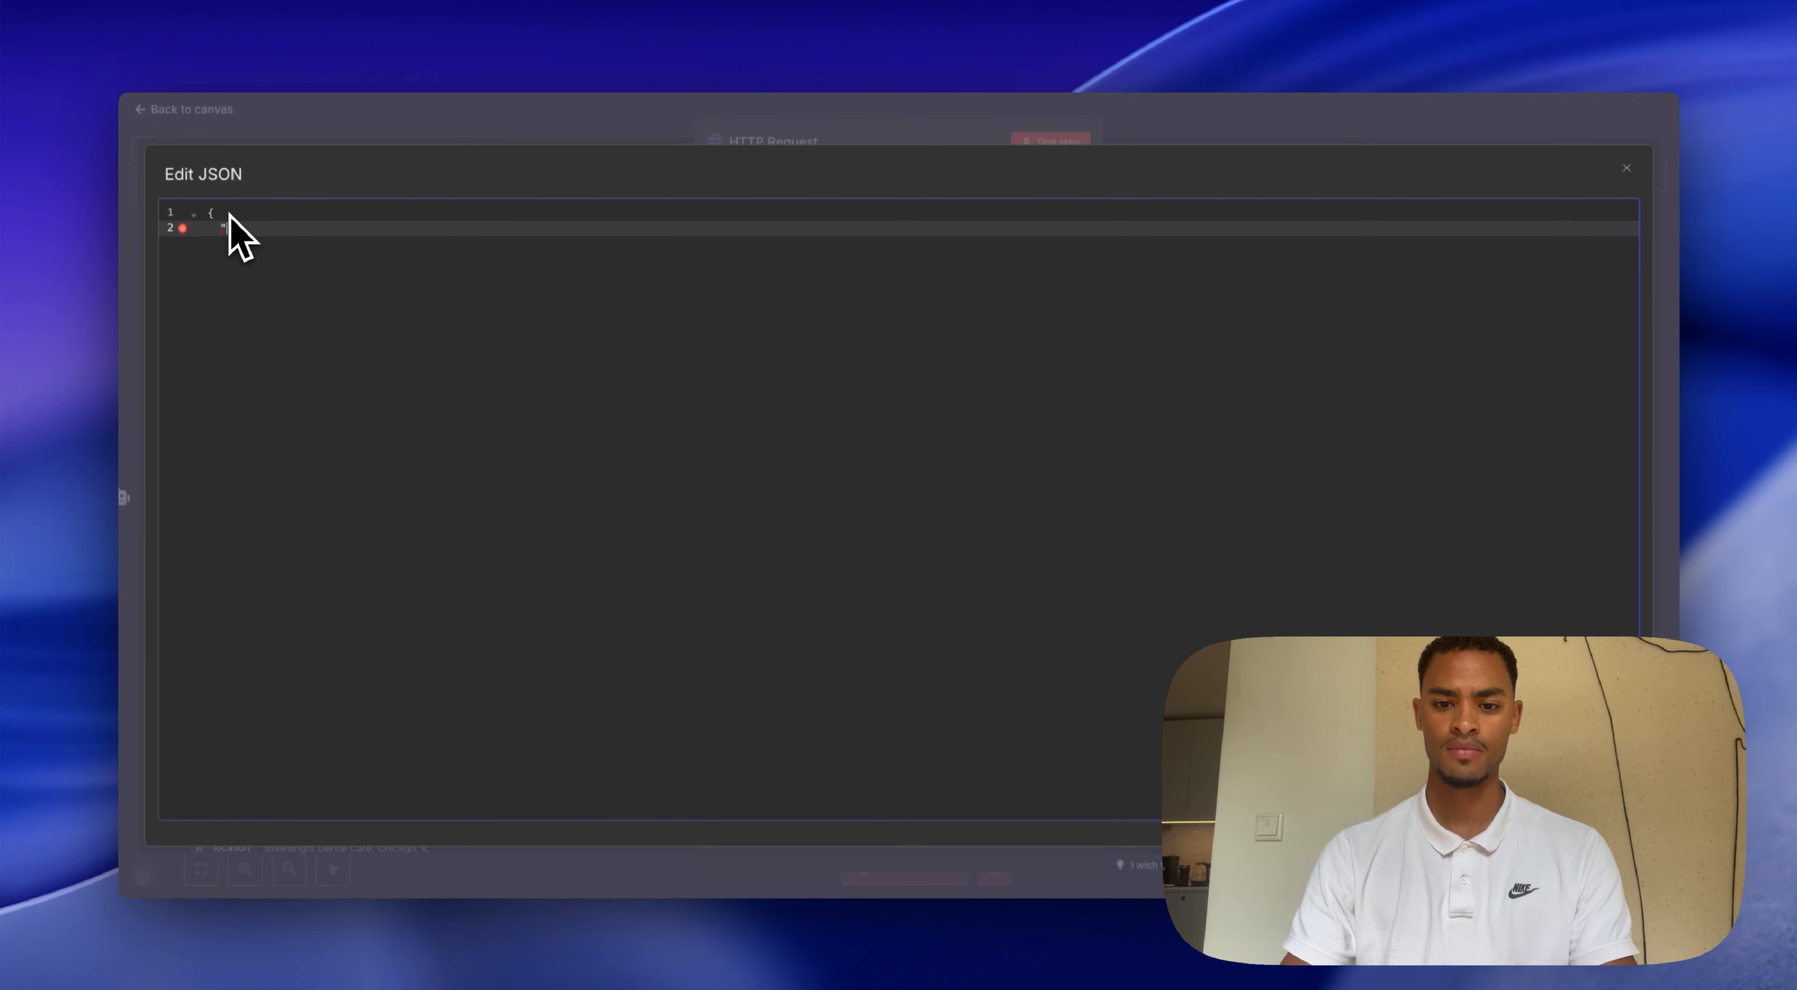
type("from_number")
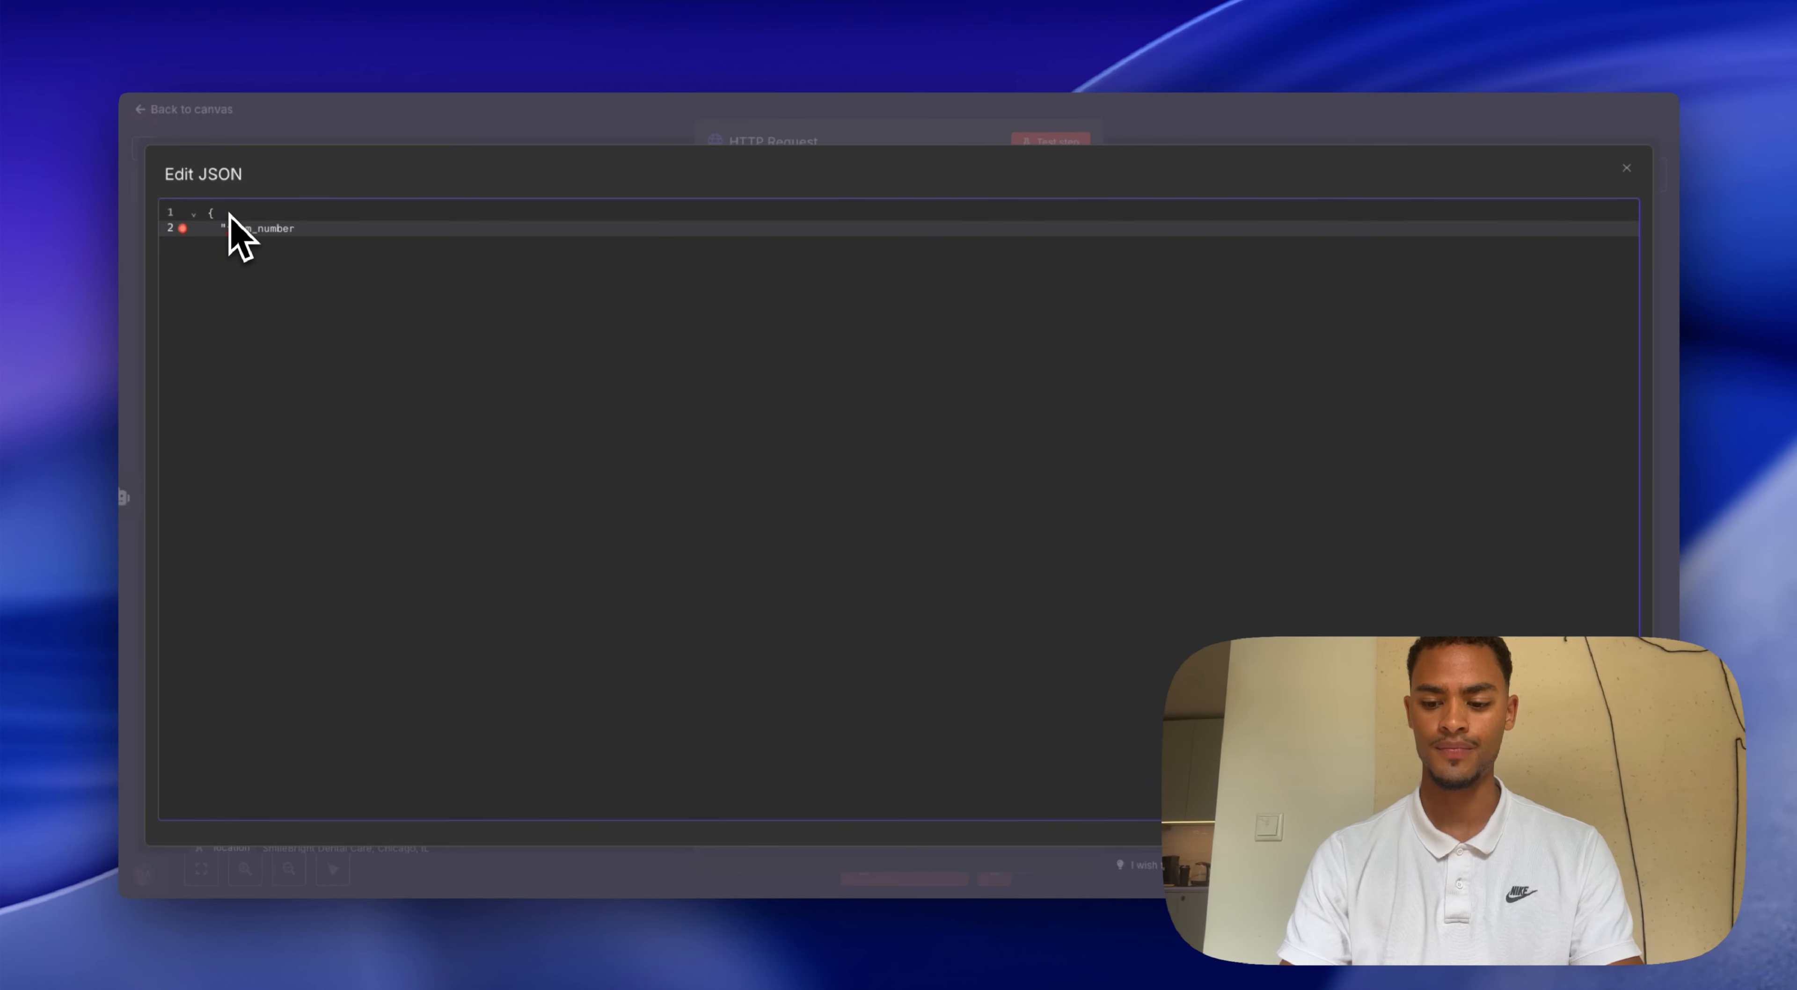
type("\"")
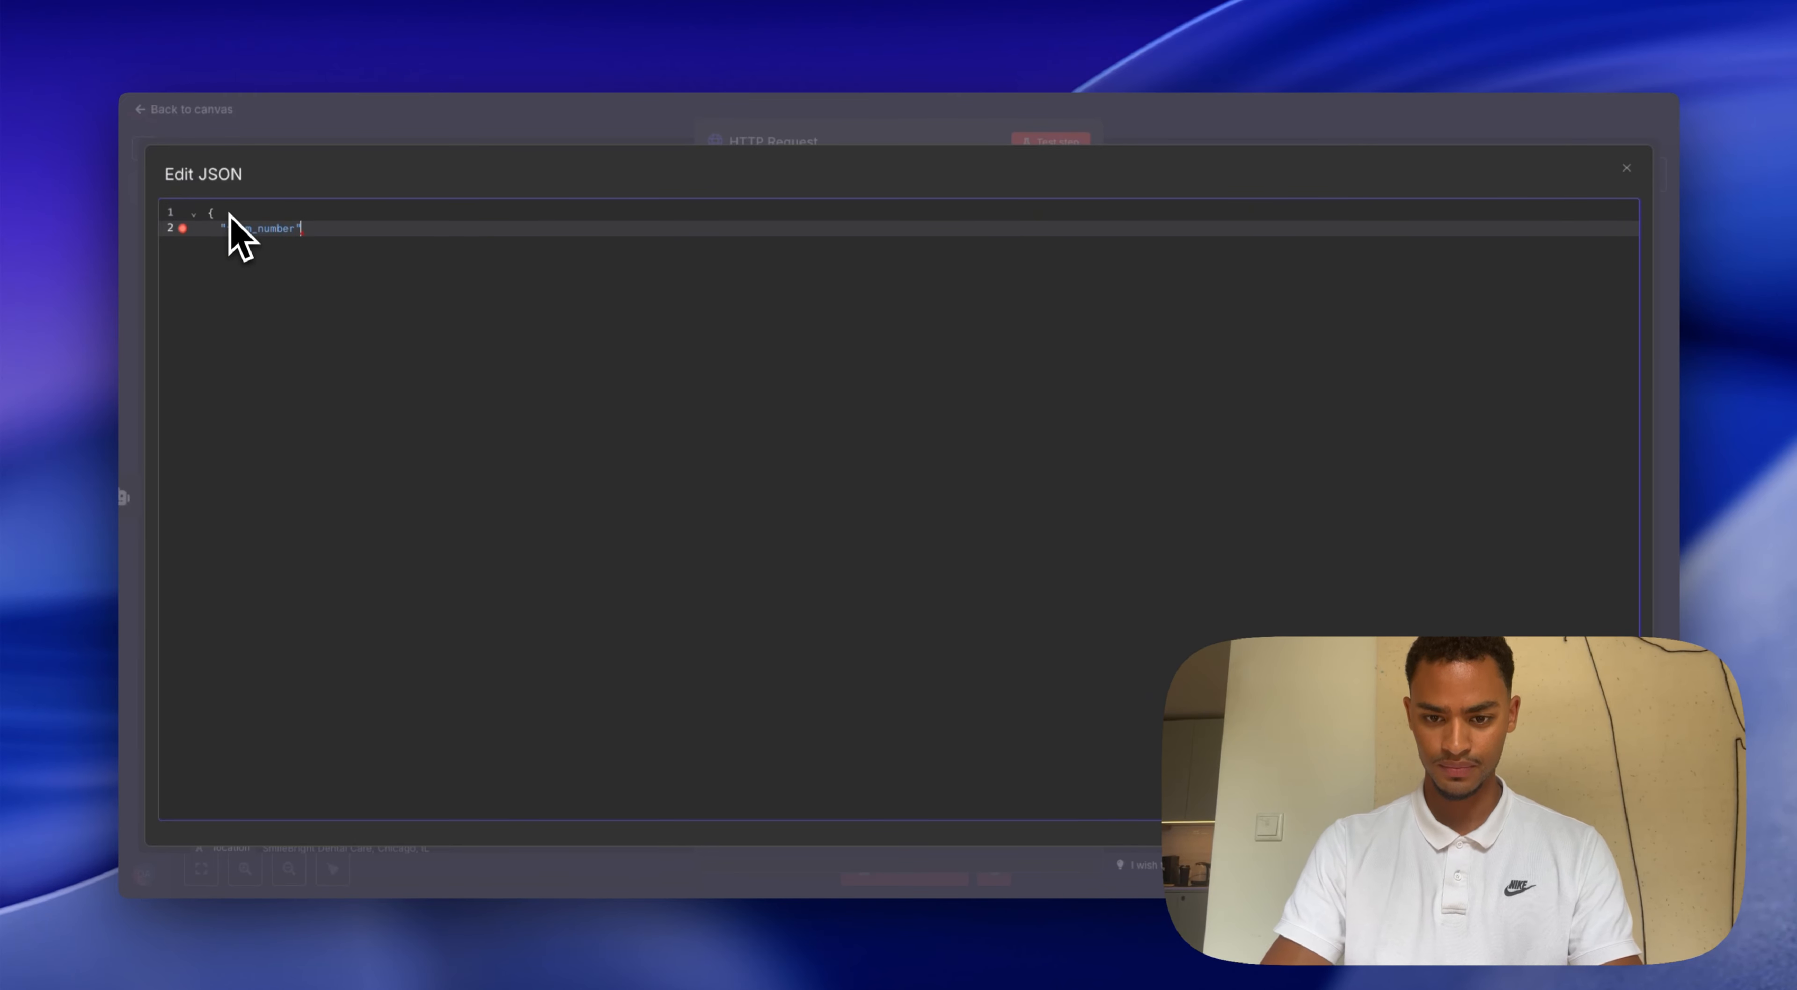
type(":")
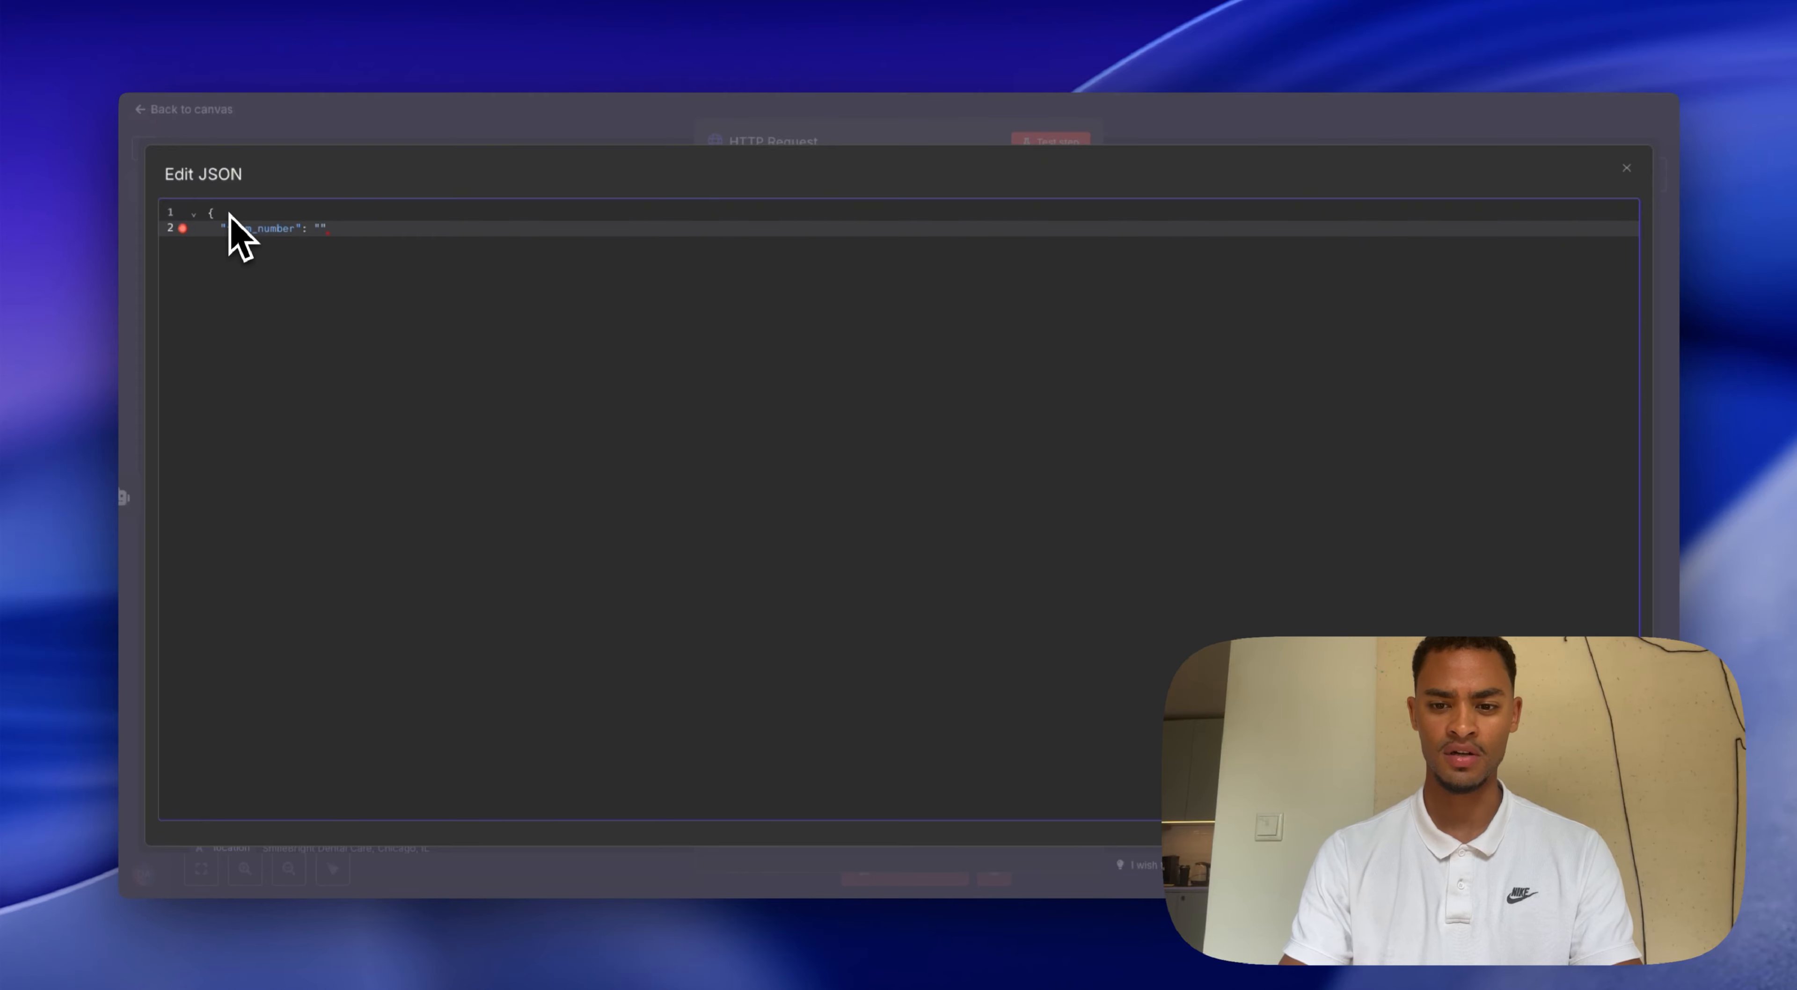
- Switch to the Retell AI dashboard and review the phone number settings, the options for adding a number, and the agents list
mouse_move(806, 54)
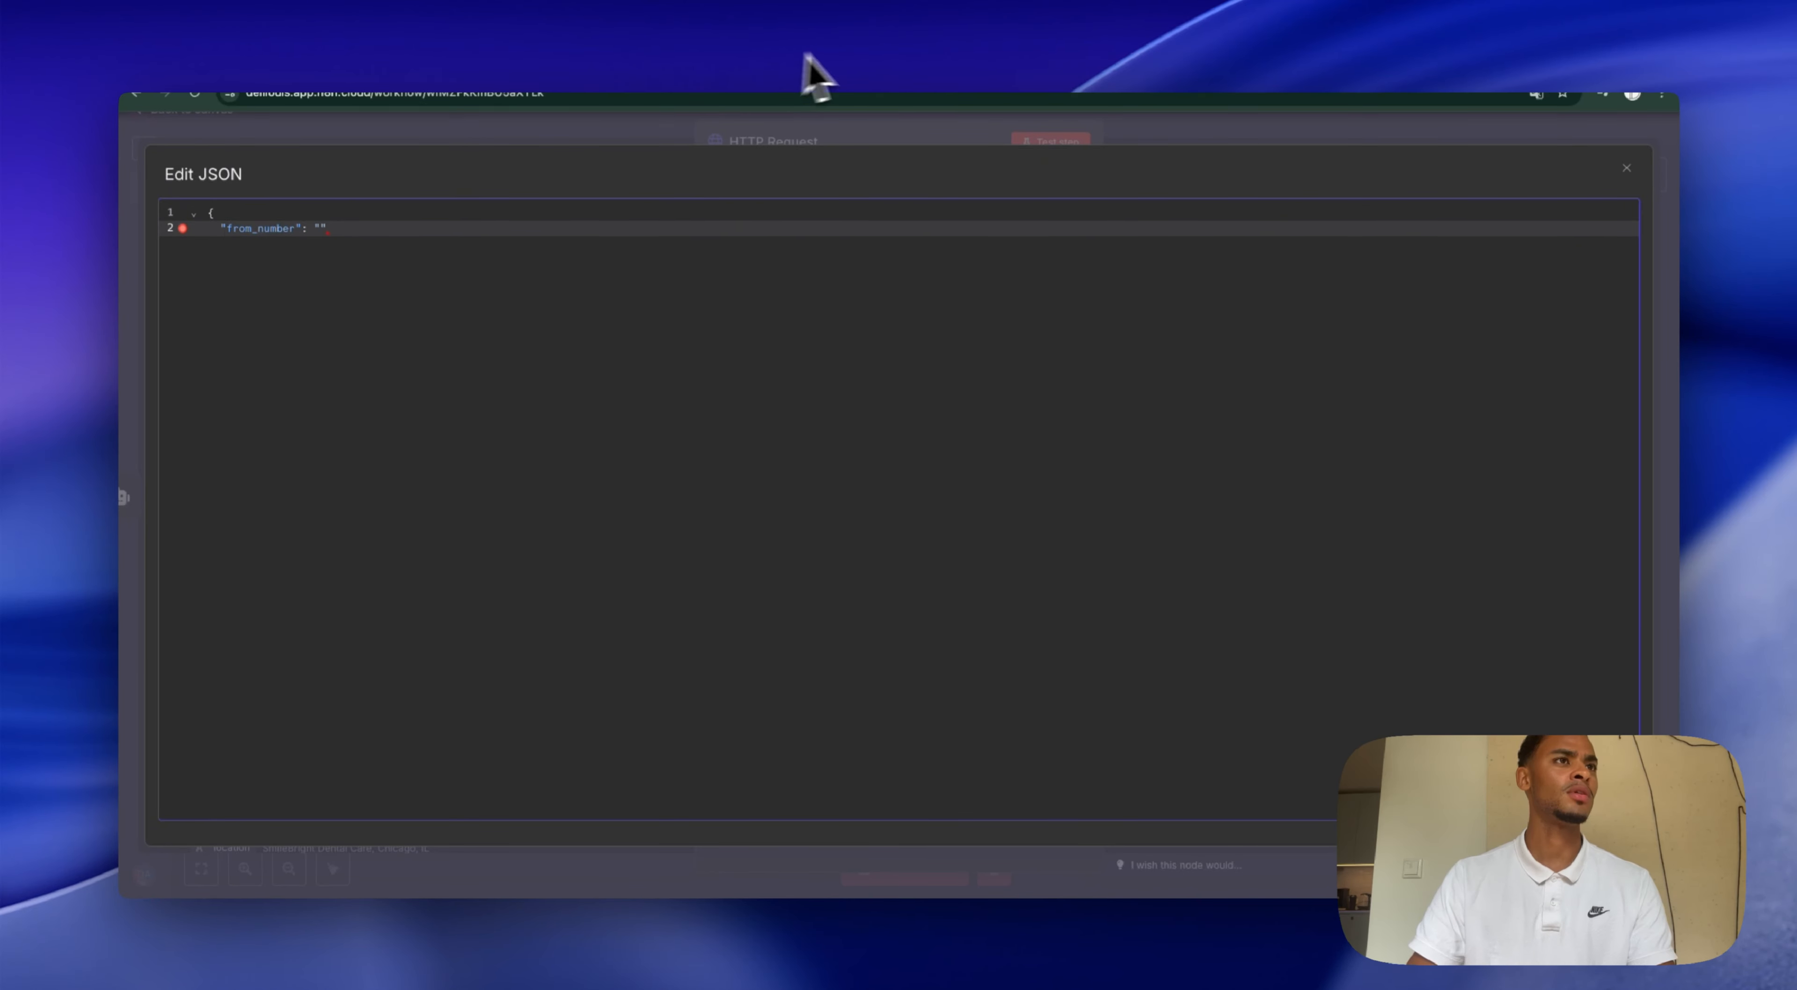
left_click(982, 60)
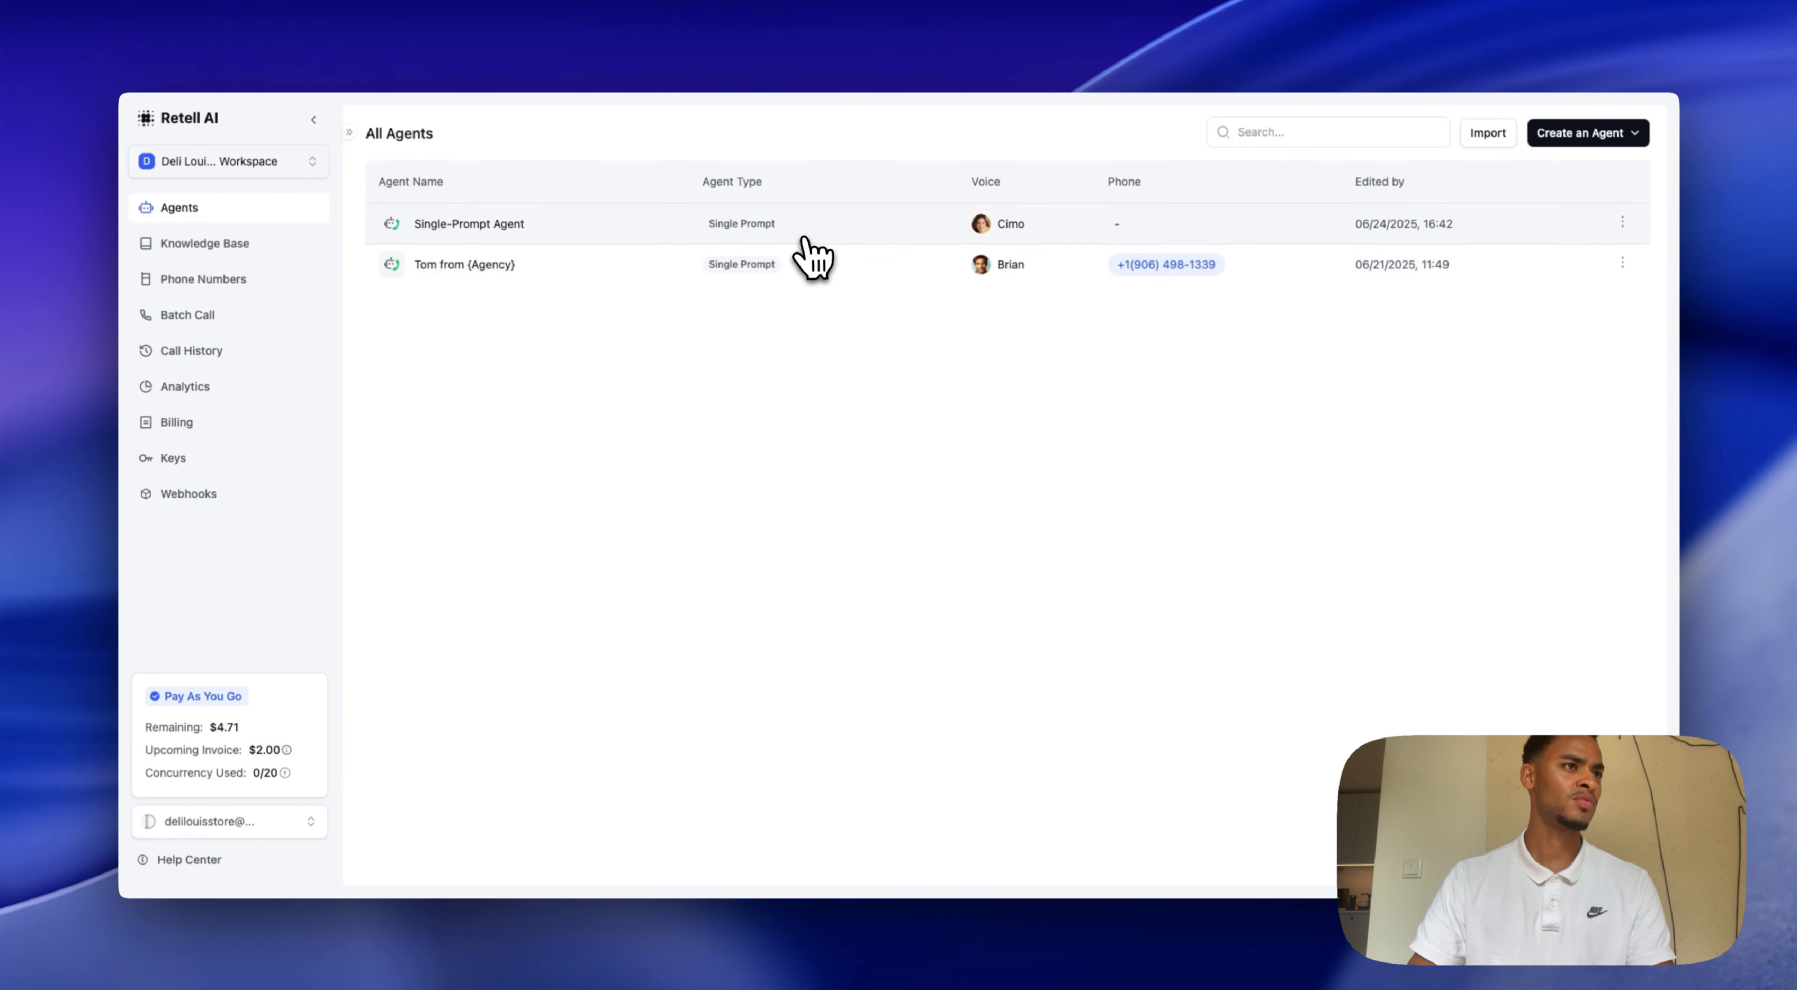
left_click(252, 282)
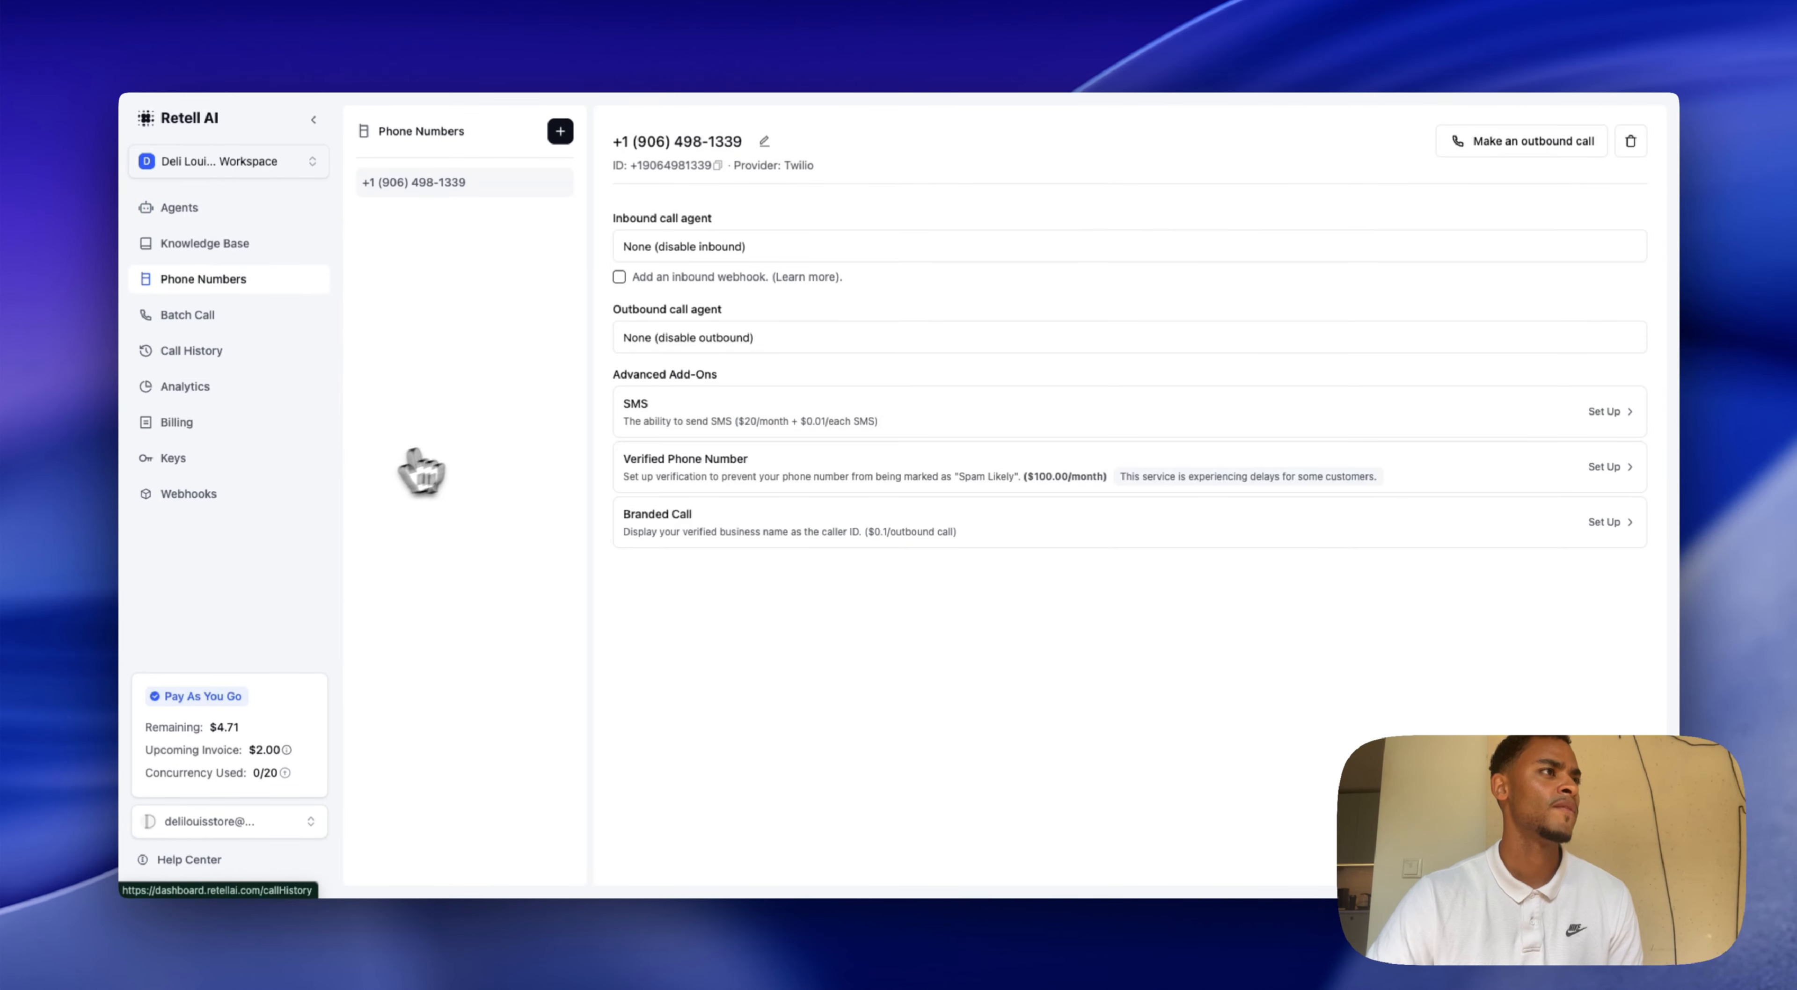
left_click(558, 133)
left_click(601, 169)
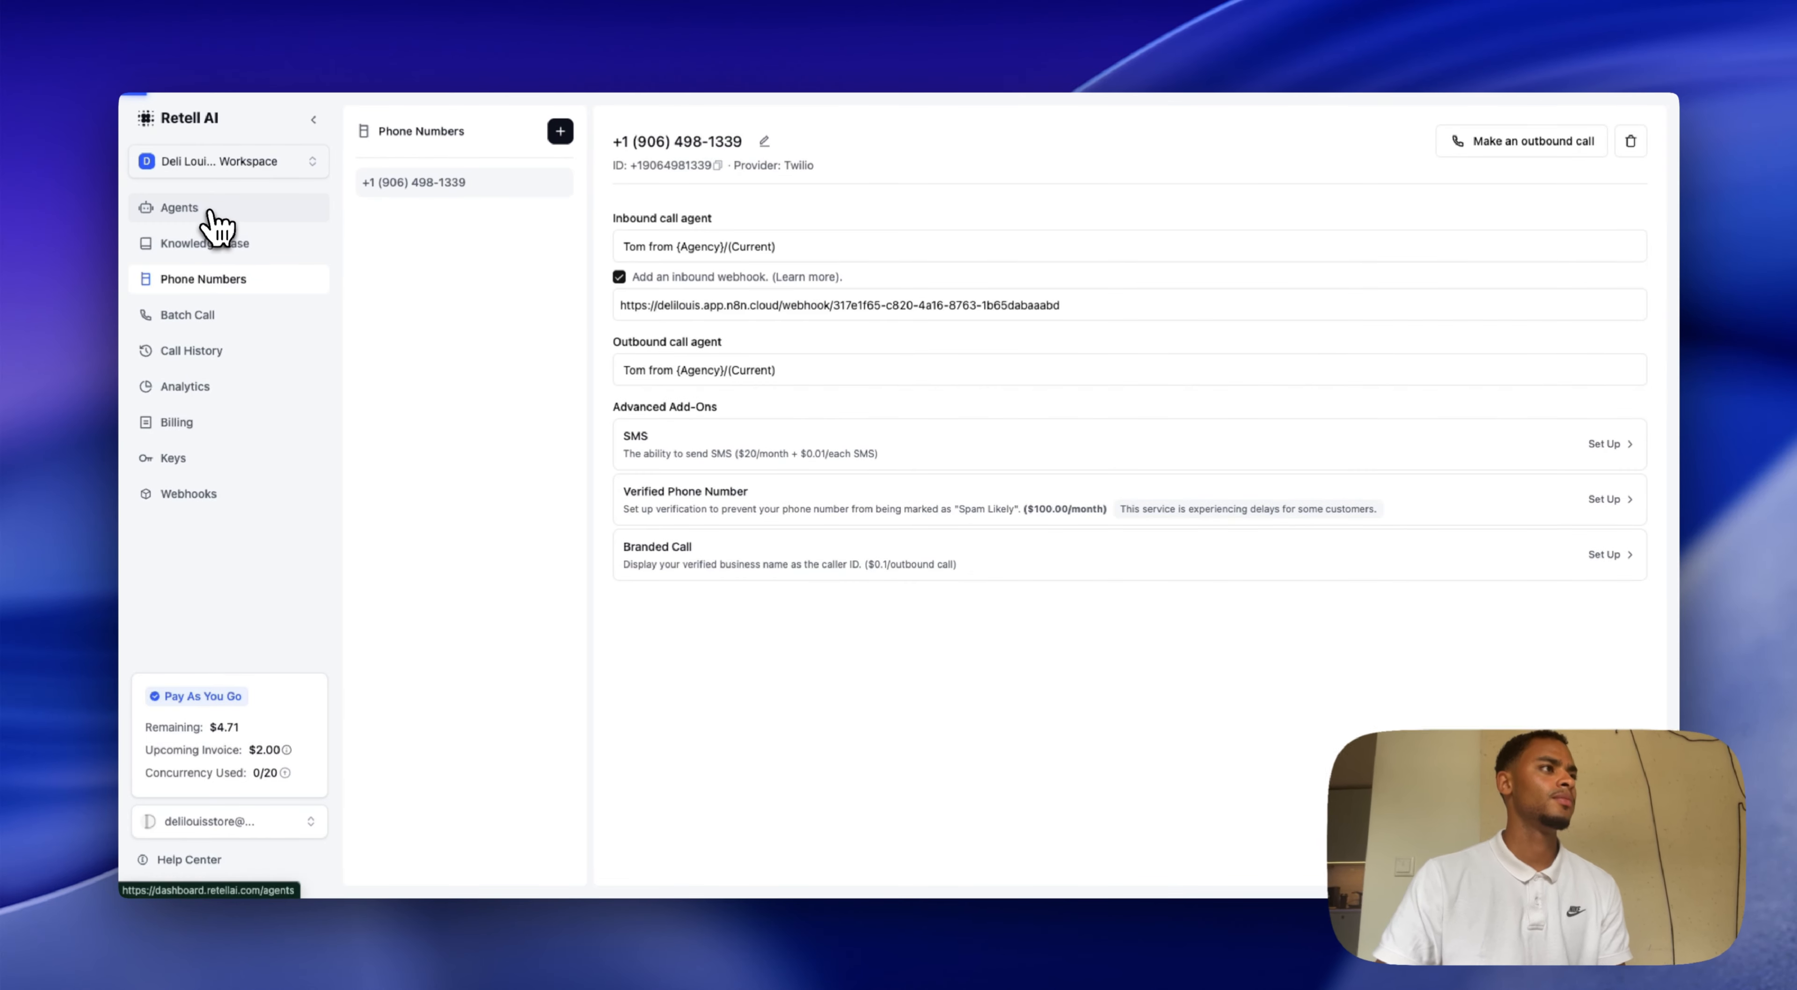
left_click(210, 212)
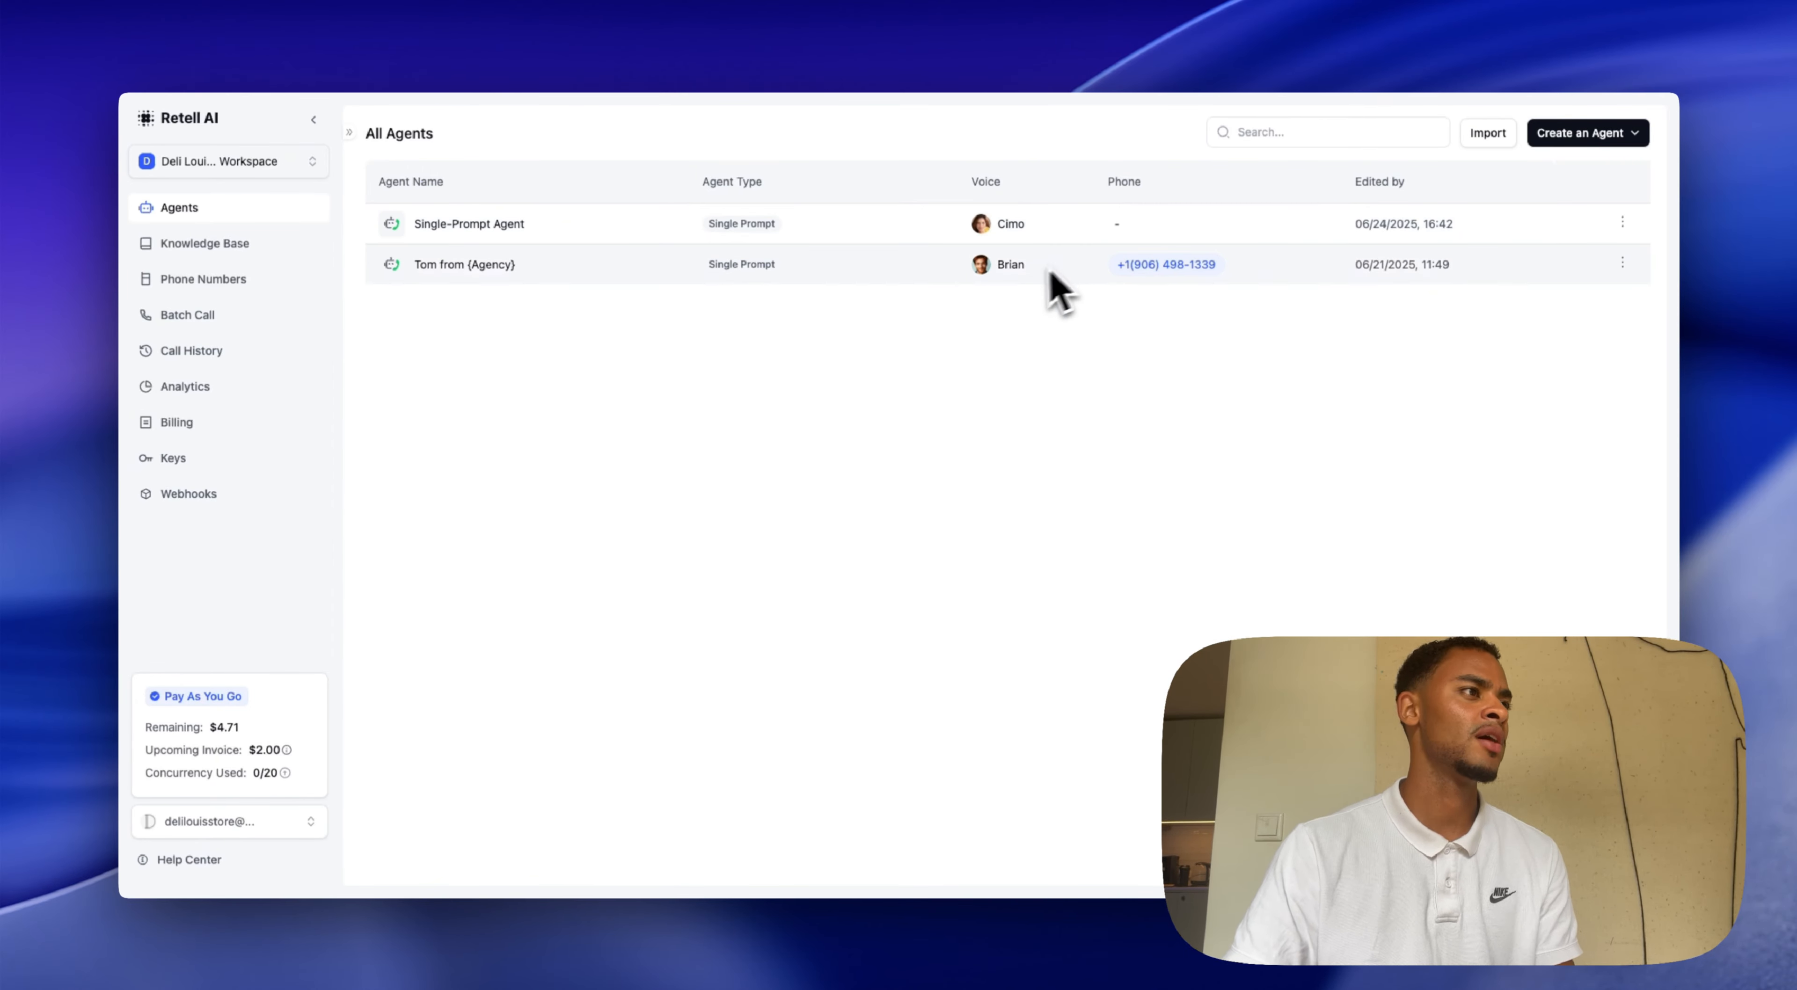
- Set the phone number's inbound call agent to the current version of Single-Prompt Agent and disable its inbound webhook
left_click(223, 282)
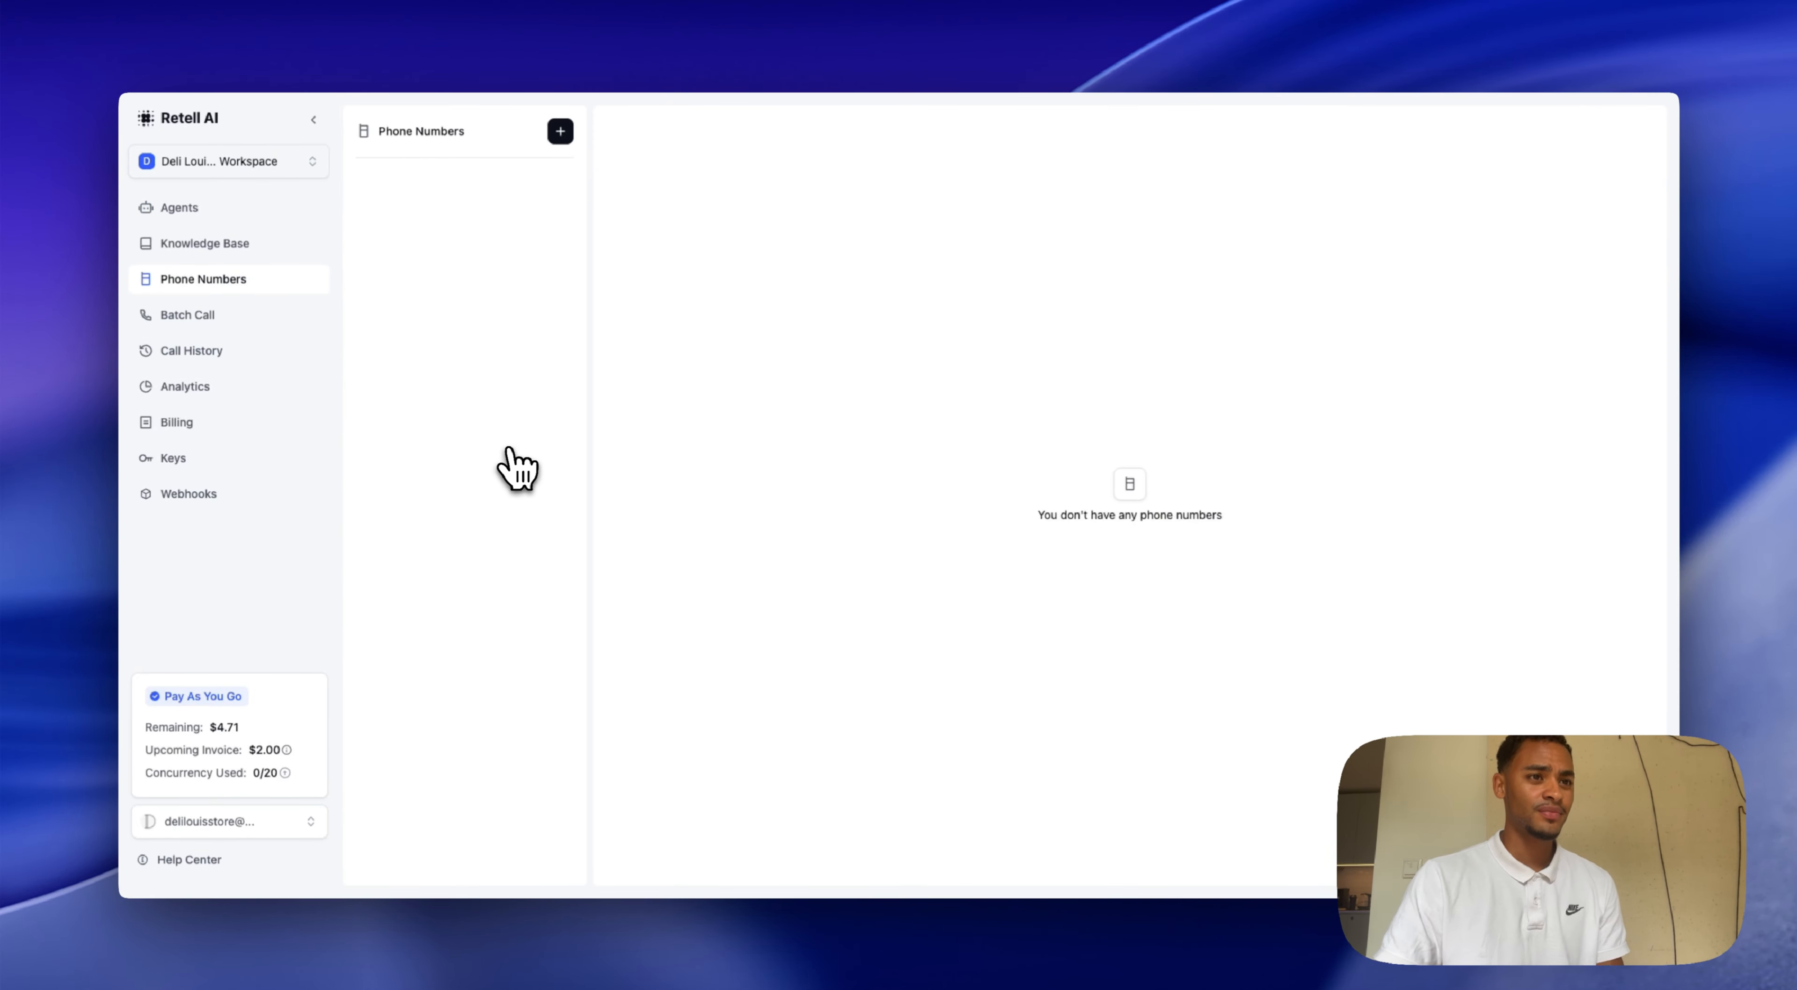
left_click(802, 249)
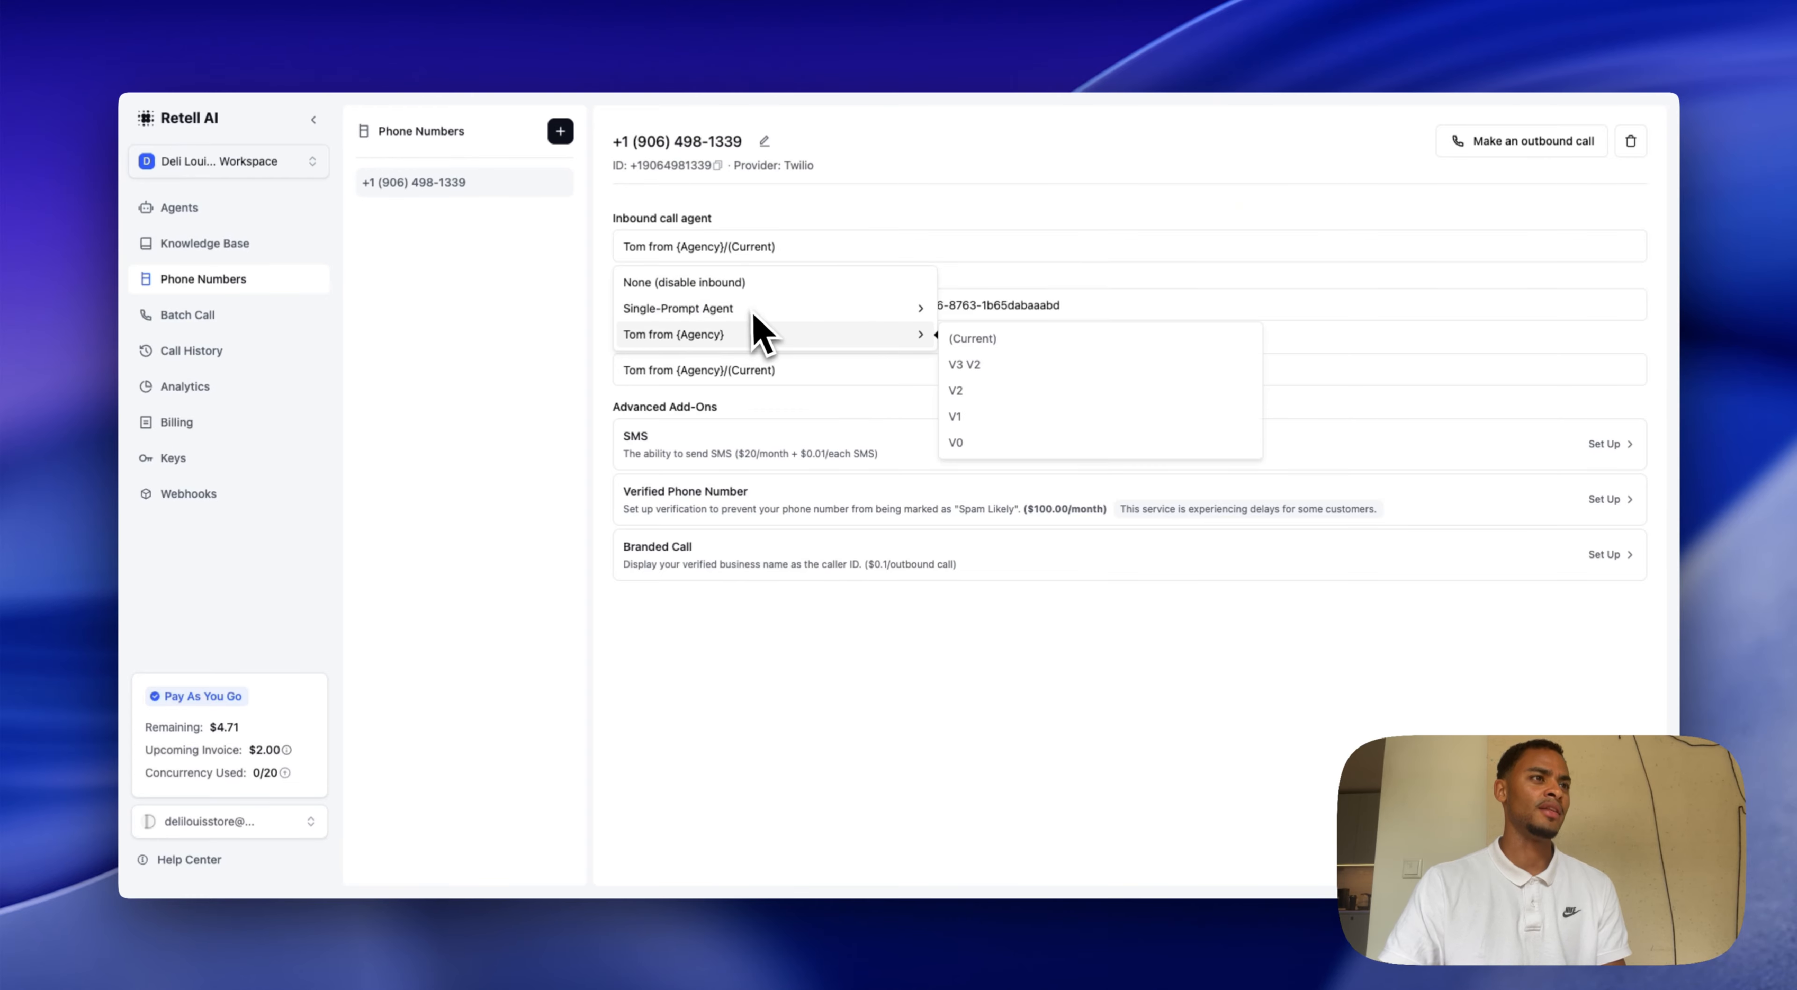
mouse_move(753, 316)
left_click(955, 316)
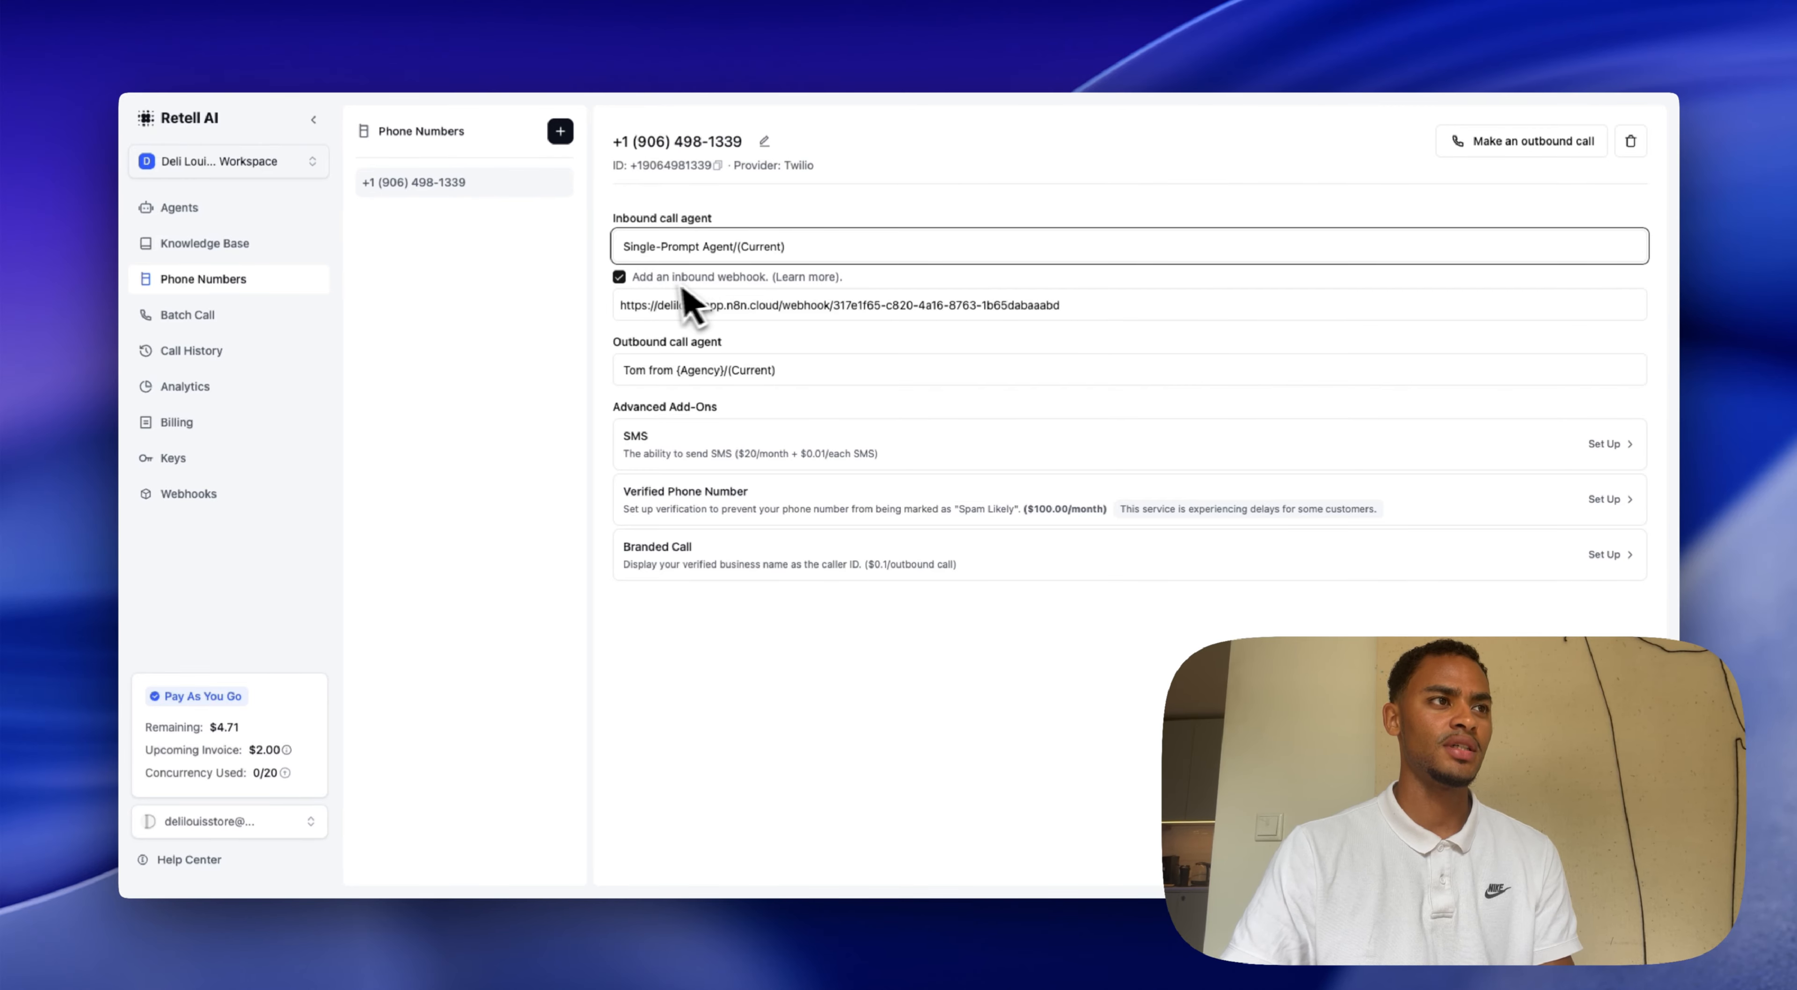
left_click(619, 277)
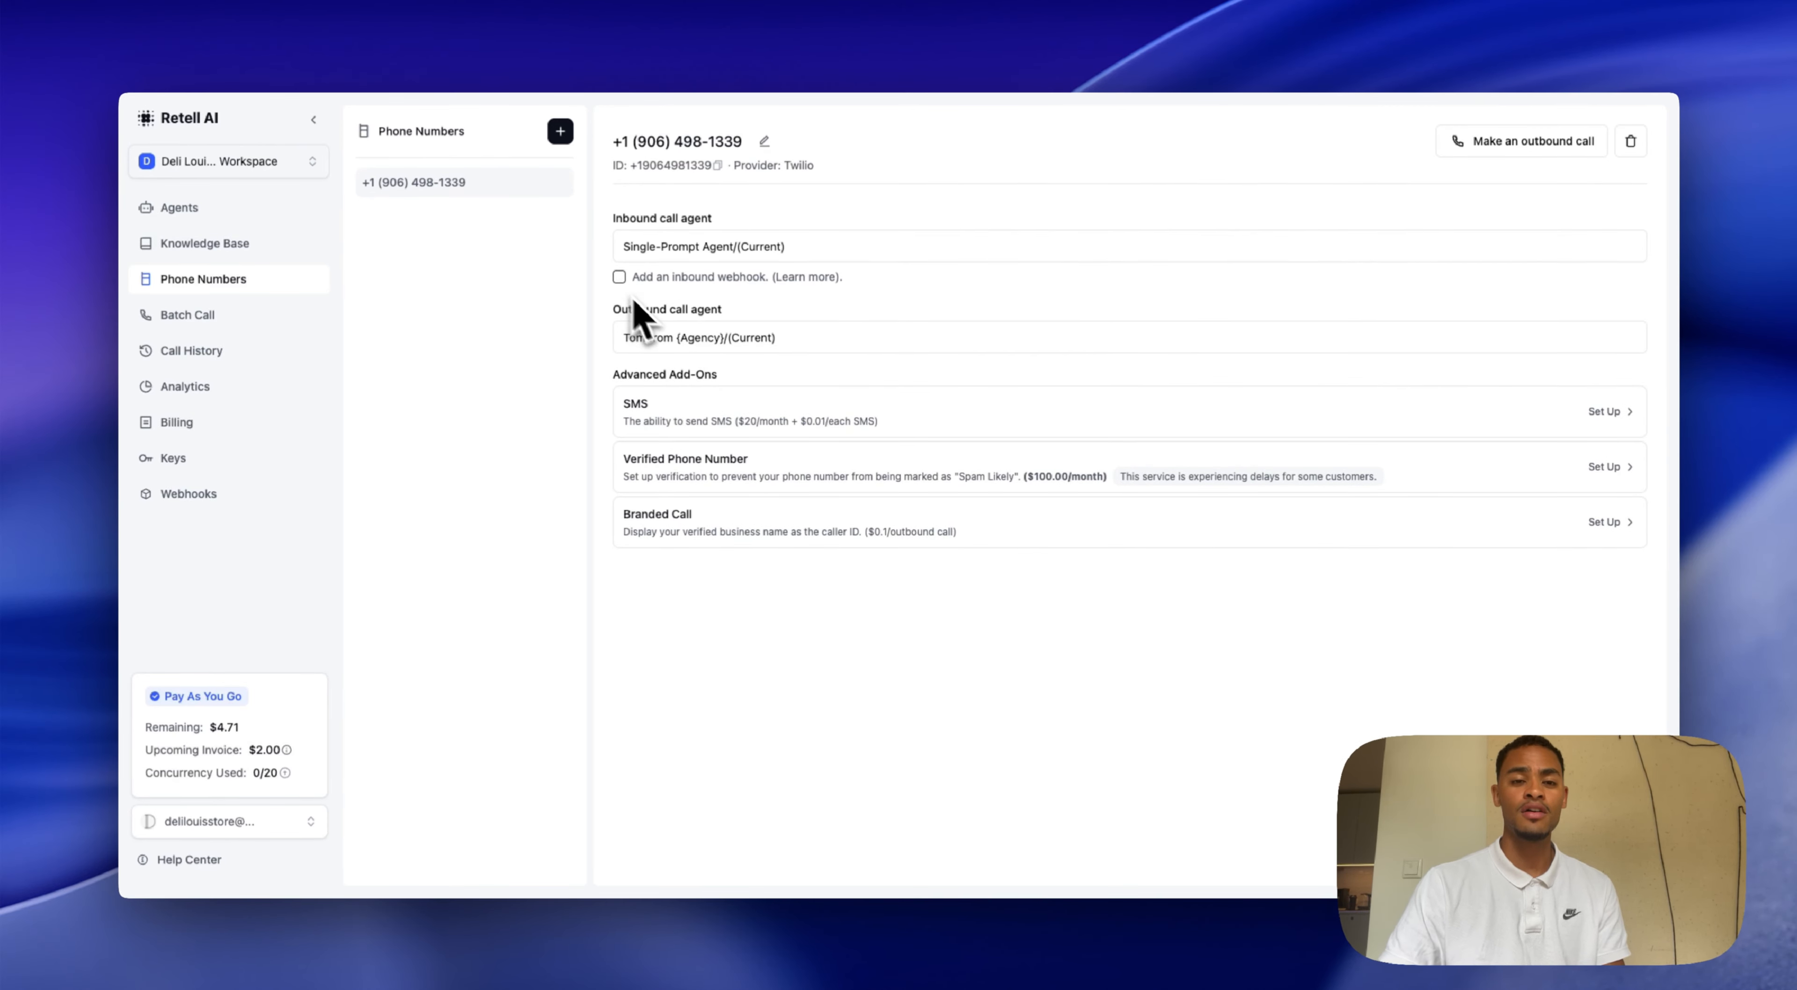
- Set the phone number's outbound call agent to the current version of Single-Prompt Agent
left_click(795, 340)
mouse_move(756, 410)
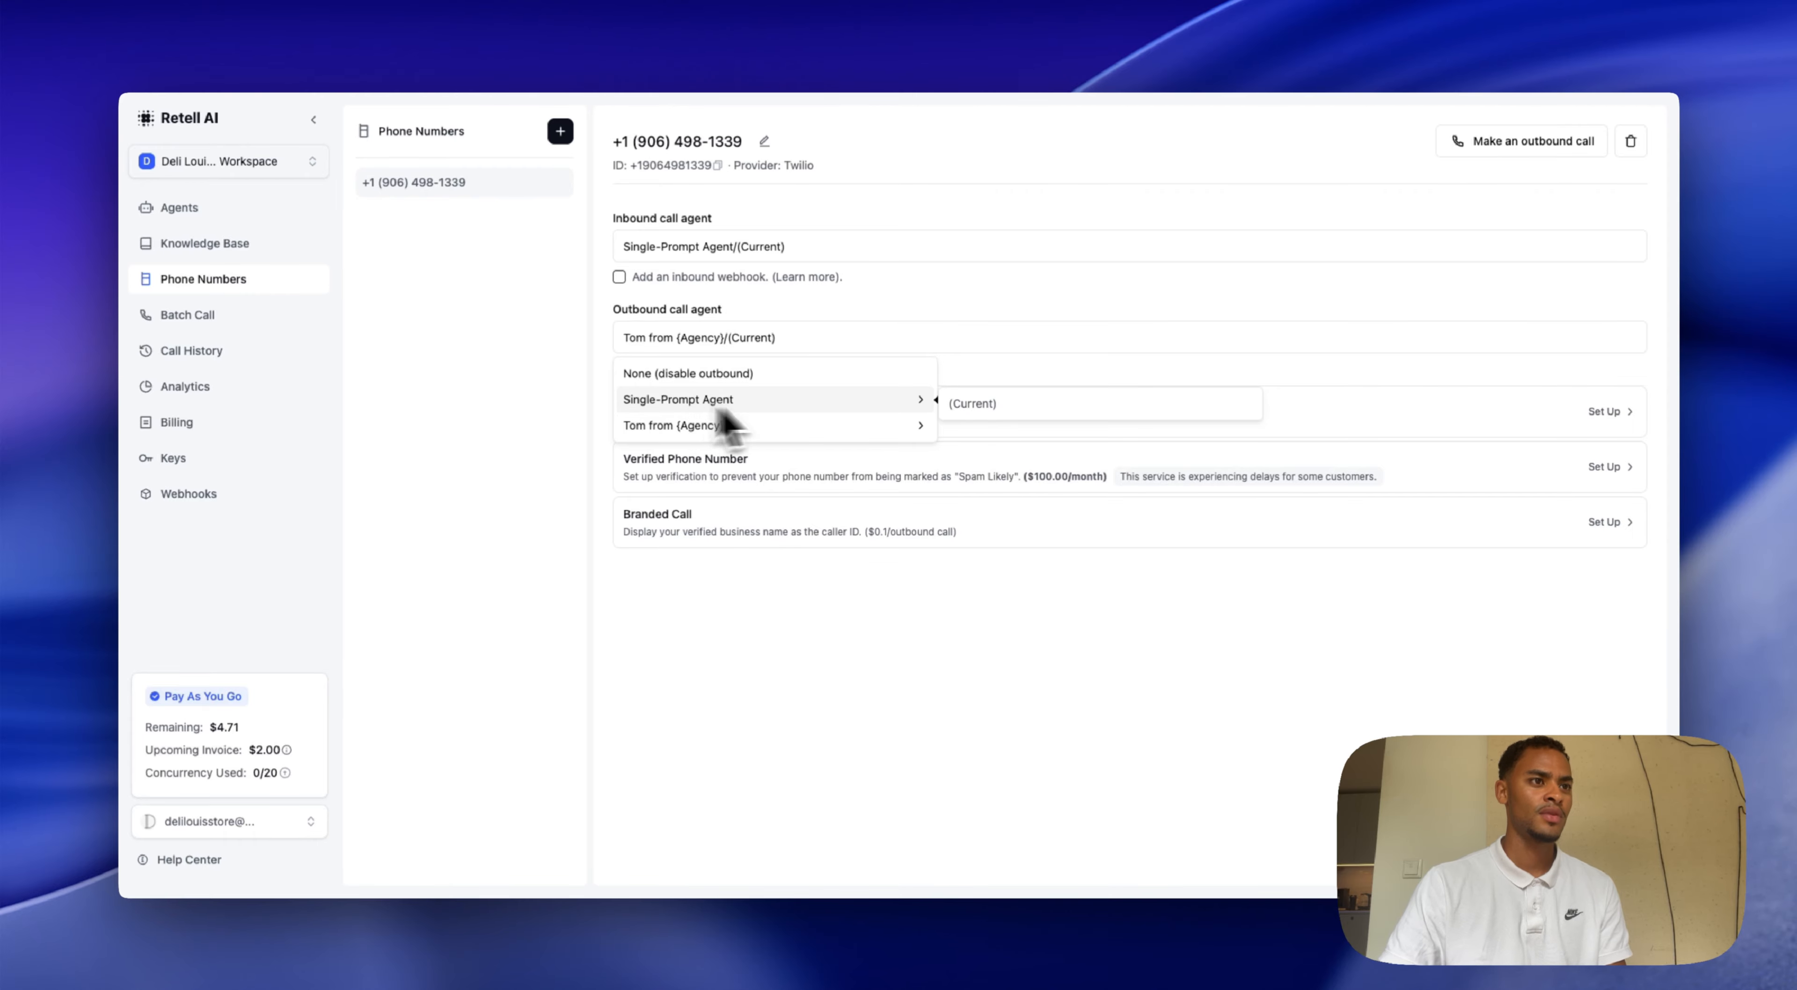
left_click(972, 406)
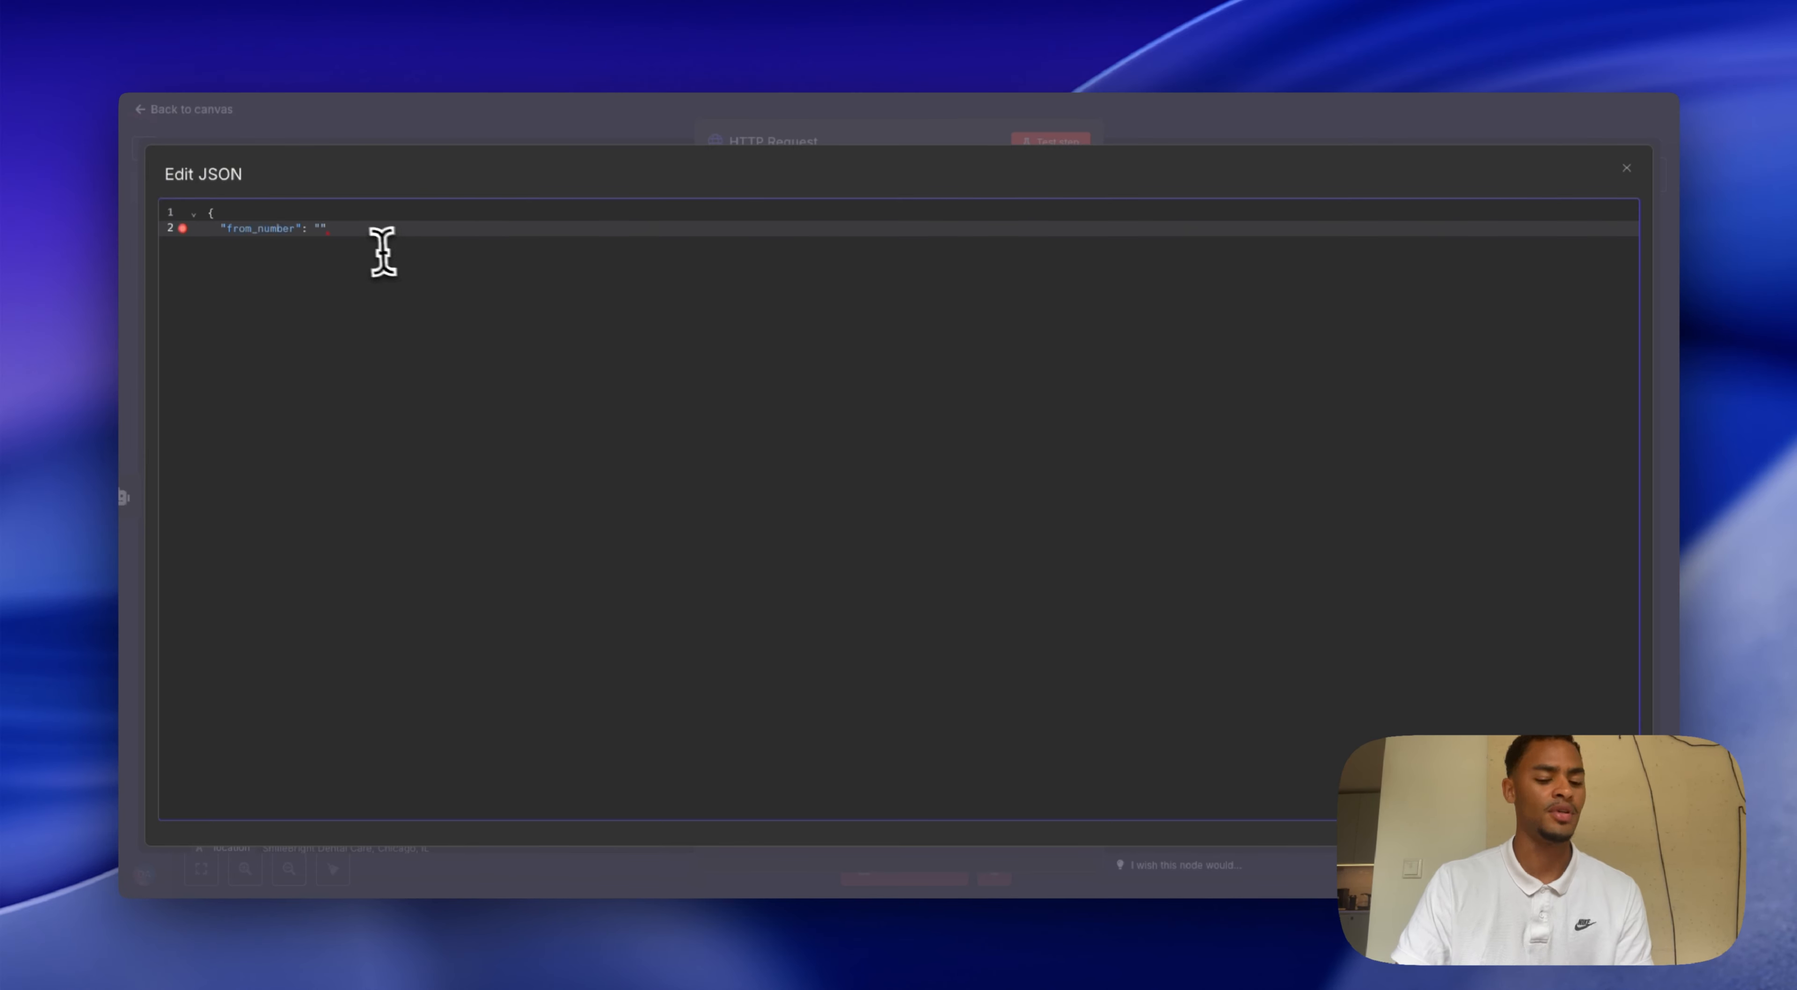
- Back in the n8n JSON body, fill from_number with the Retell phone number and add to_number as "{{ $json.output.phone_number }}"
type(",")
key("Return")
type("\"to_number\": \"{{ $json.output.phone_number }}\",")
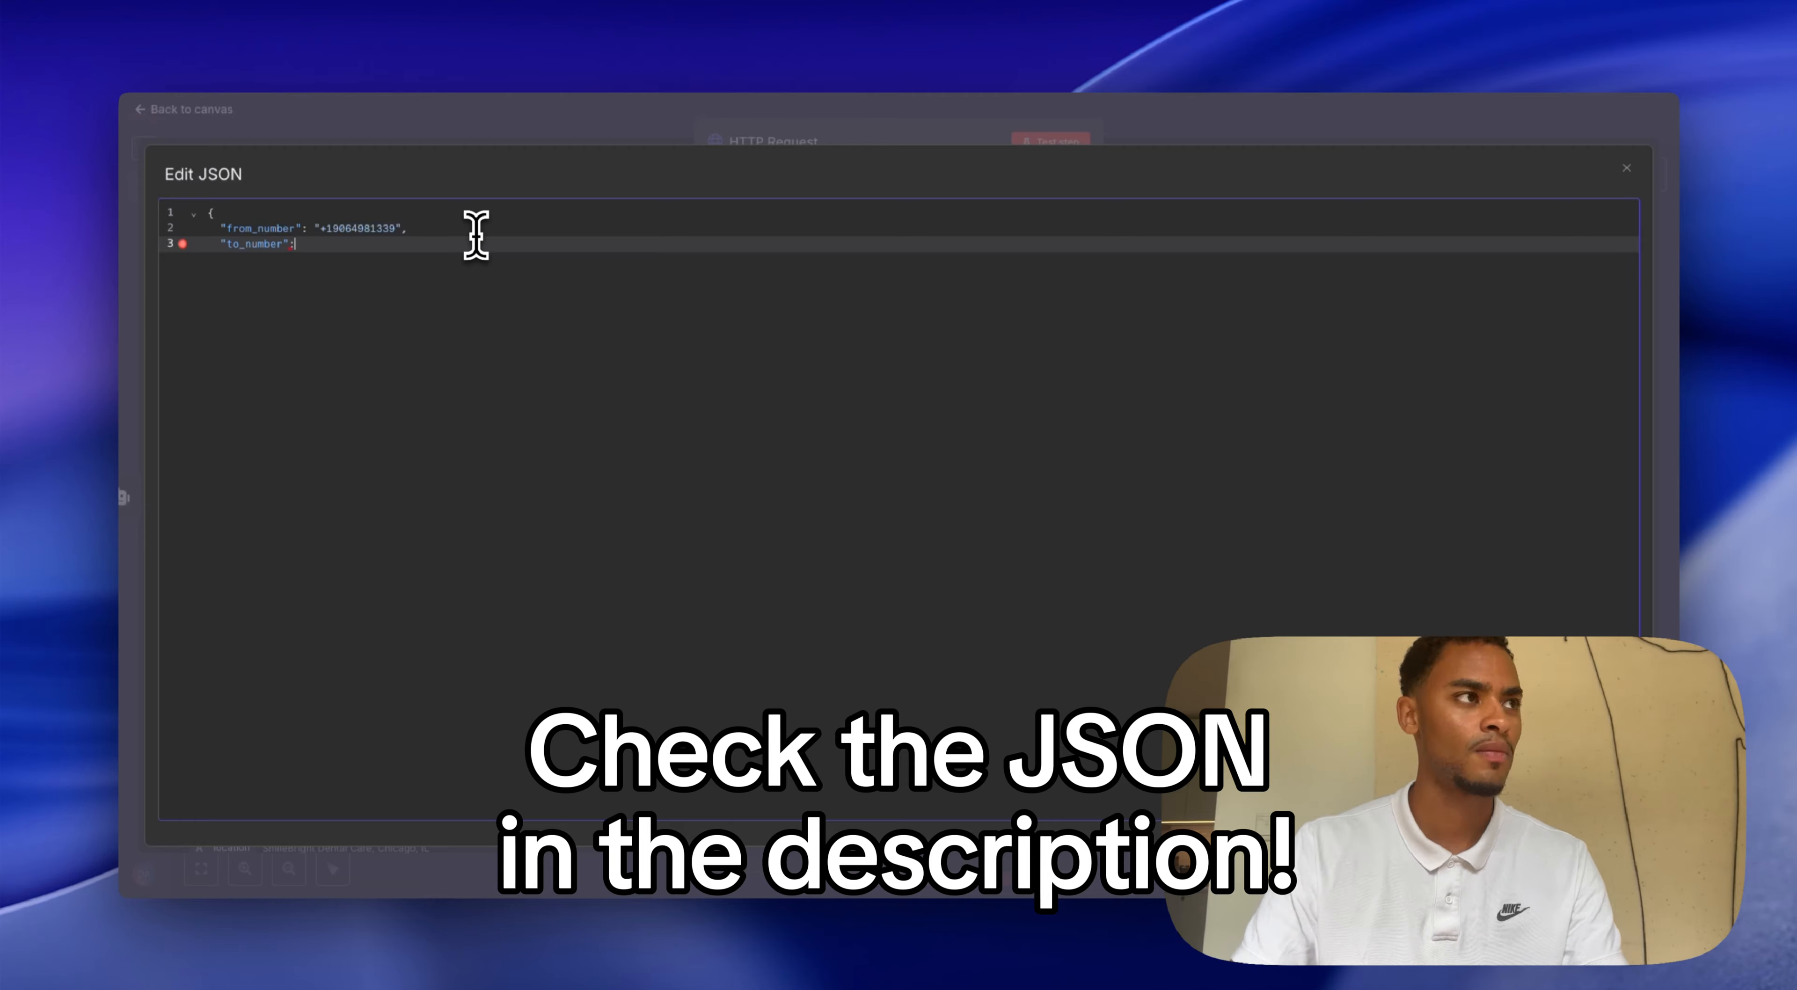
- Add a "retell_llm_dynamic_variables" object with name set to "{{ $json.output.name }}" and begin its phone_number expression
key("Return")
type("\"retell_llm_dynamic_variables\": {")
key("Return")
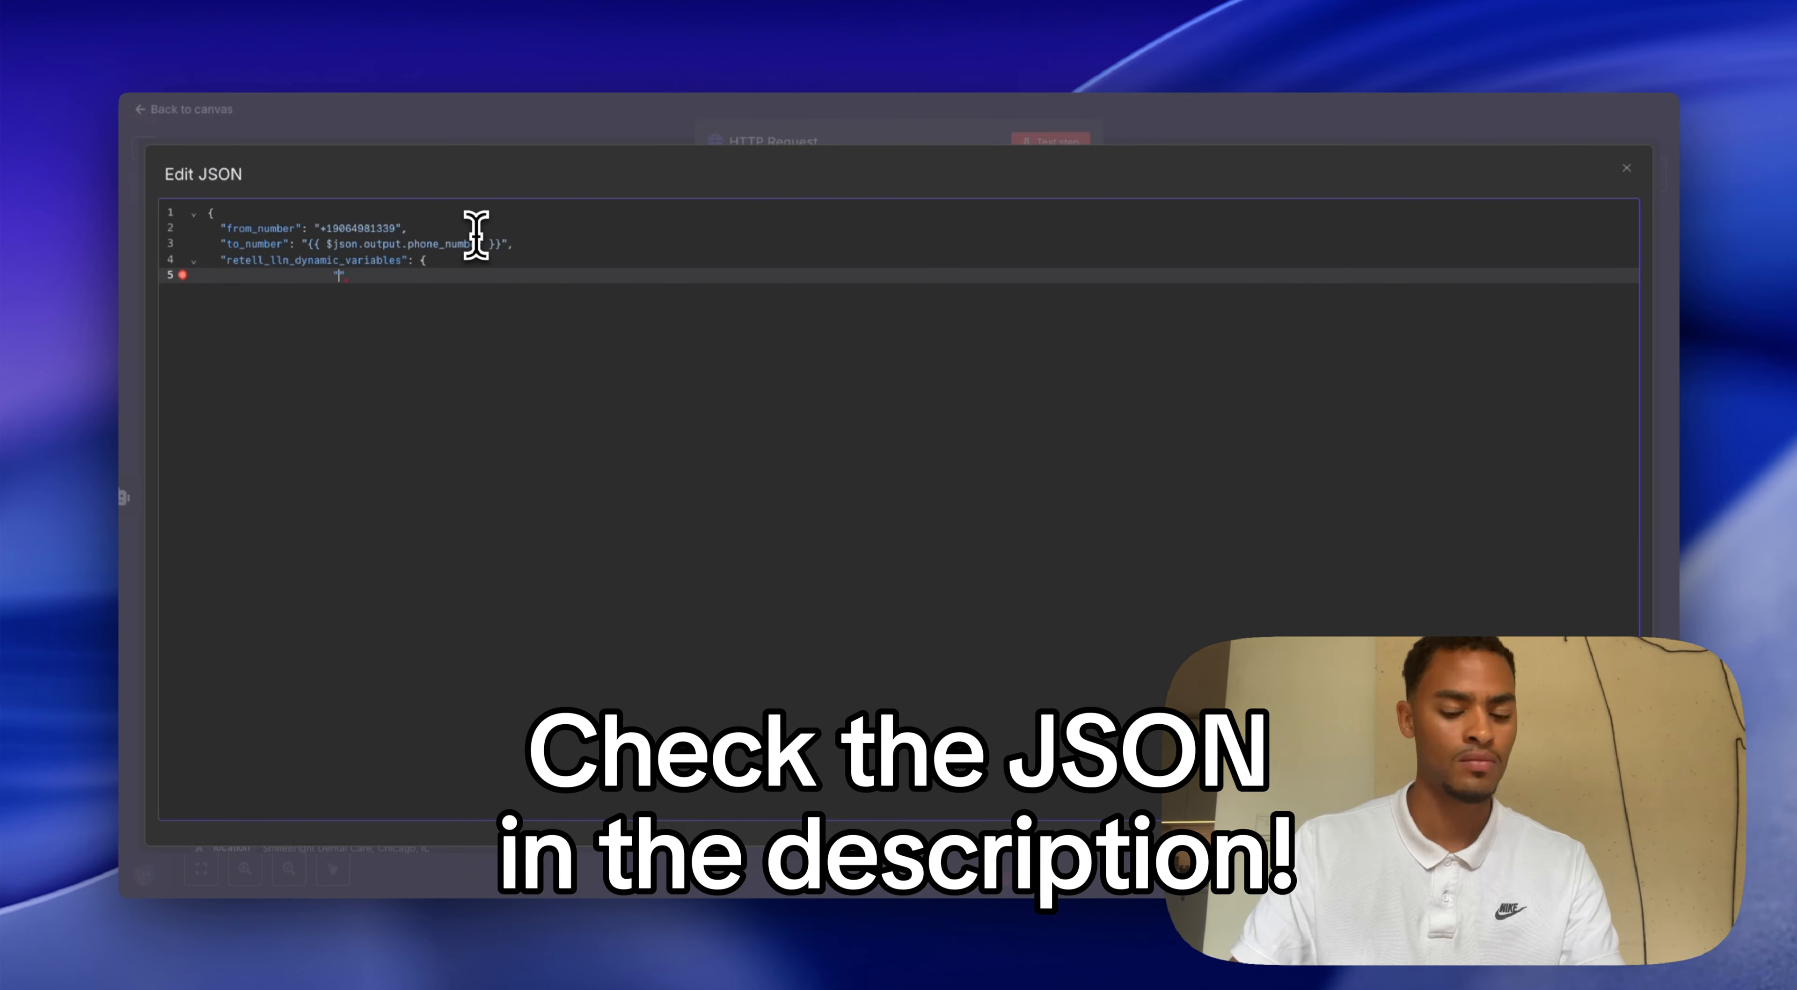
type("\"name\": \"{{ $json.output.name }}\",")
key("Return")
type("\"phone_number\": \"{{")
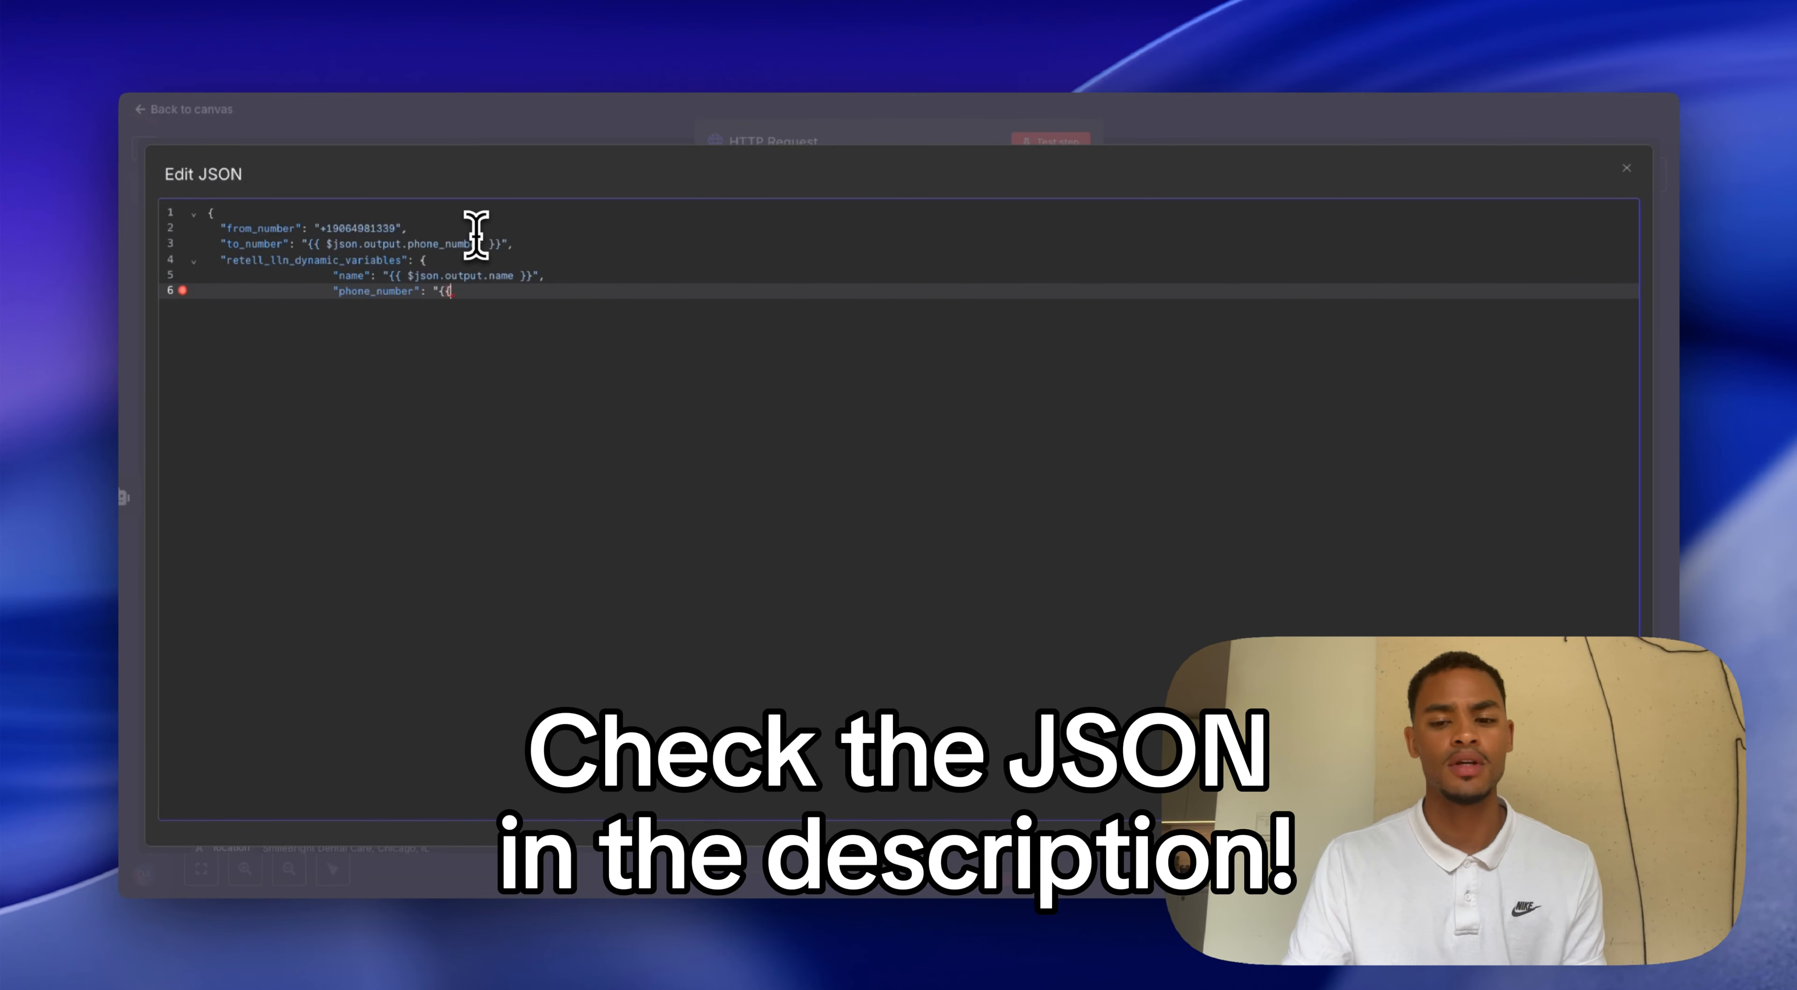